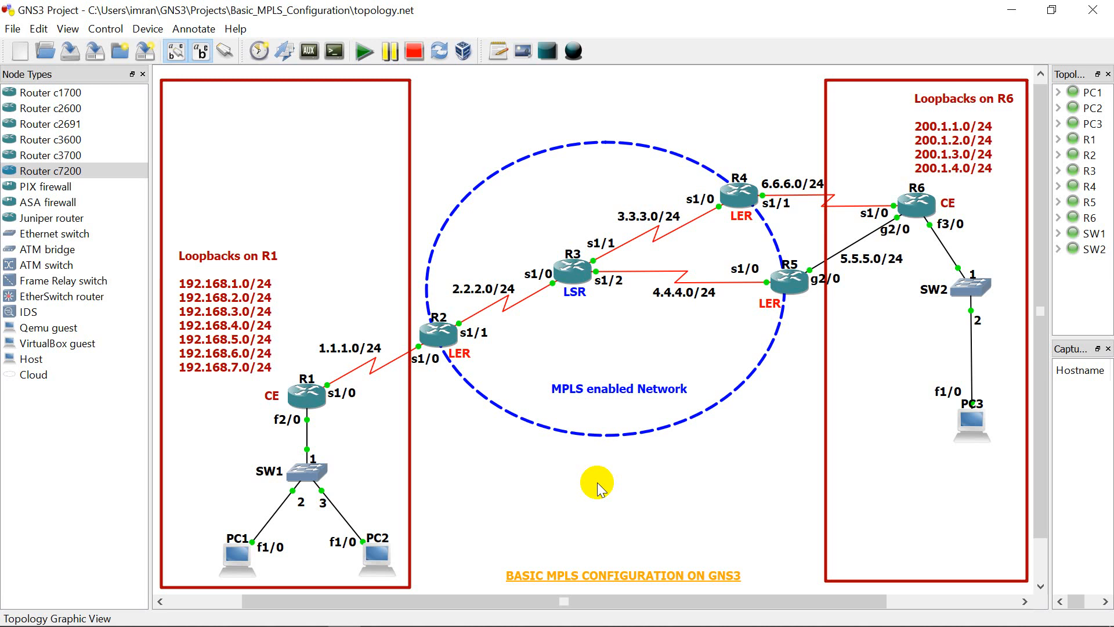
# Step: Open the console of PC1 and bring up its command prompt
pyautogui.rightClick(235, 552)
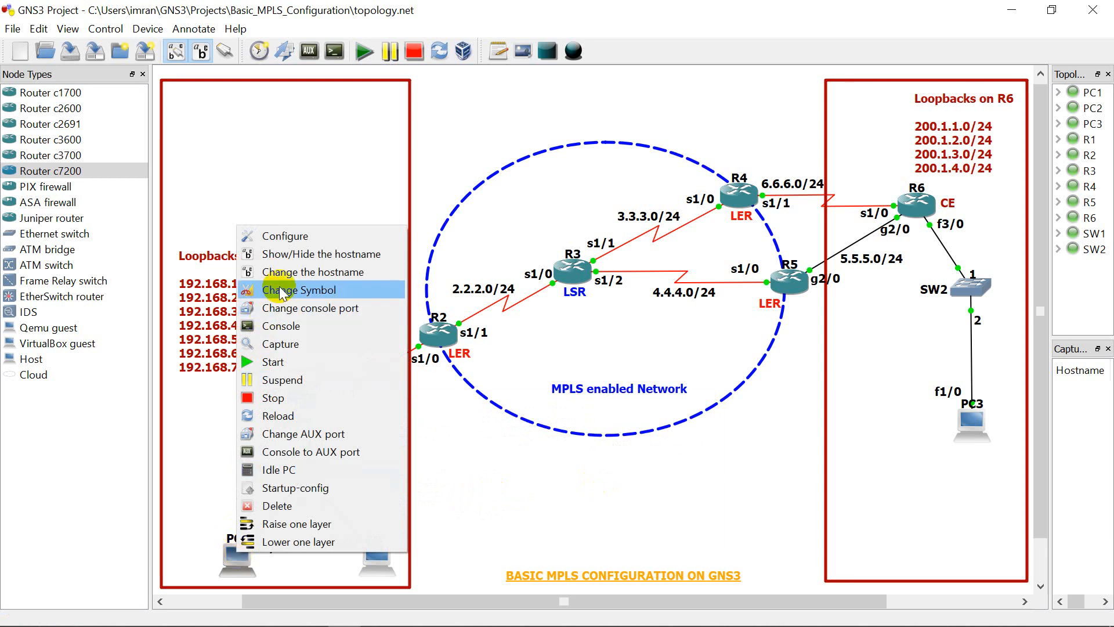
pyautogui.click(278, 326)
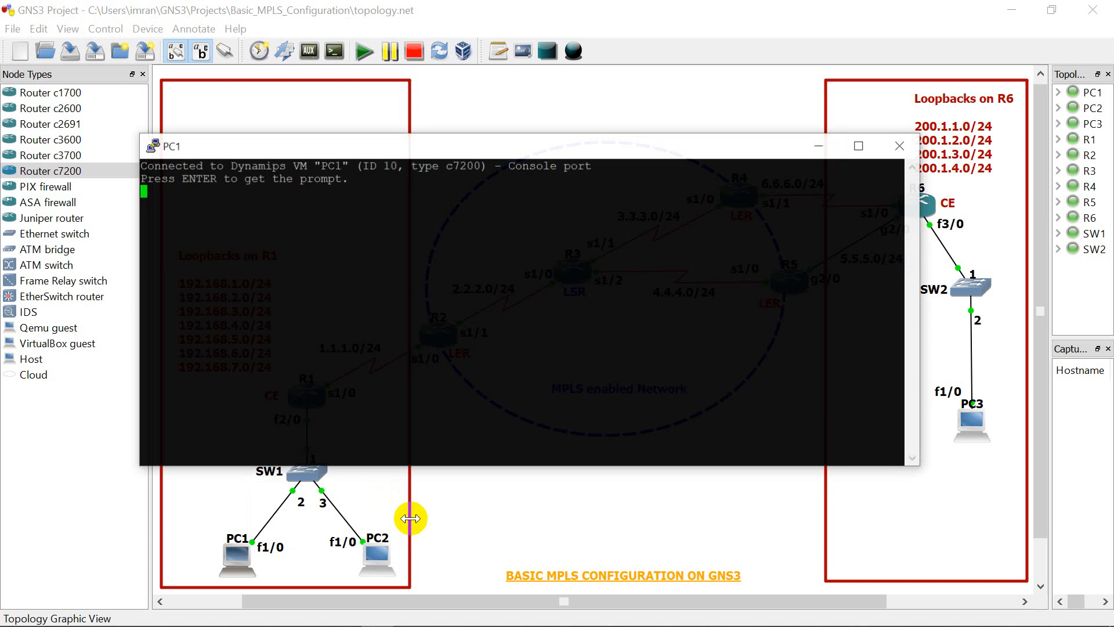
pyautogui.click(343, 306)
pyautogui.press('Return')
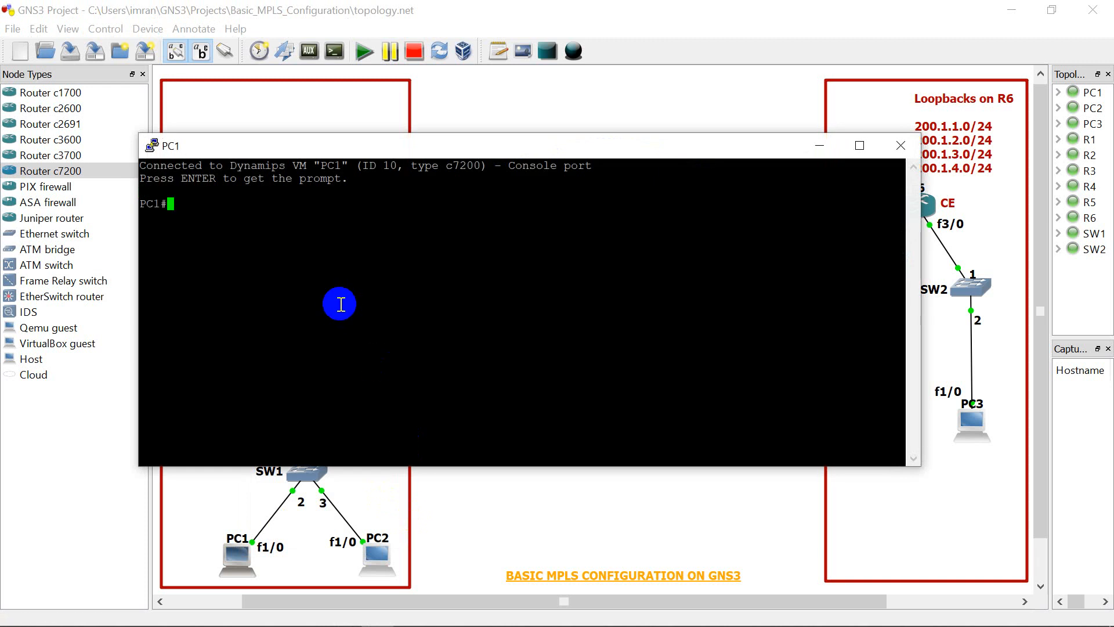
pyautogui.press('Return')
pyautogui.press('Return')
pyautogui.press('Return')
pyautogui.press('Return')
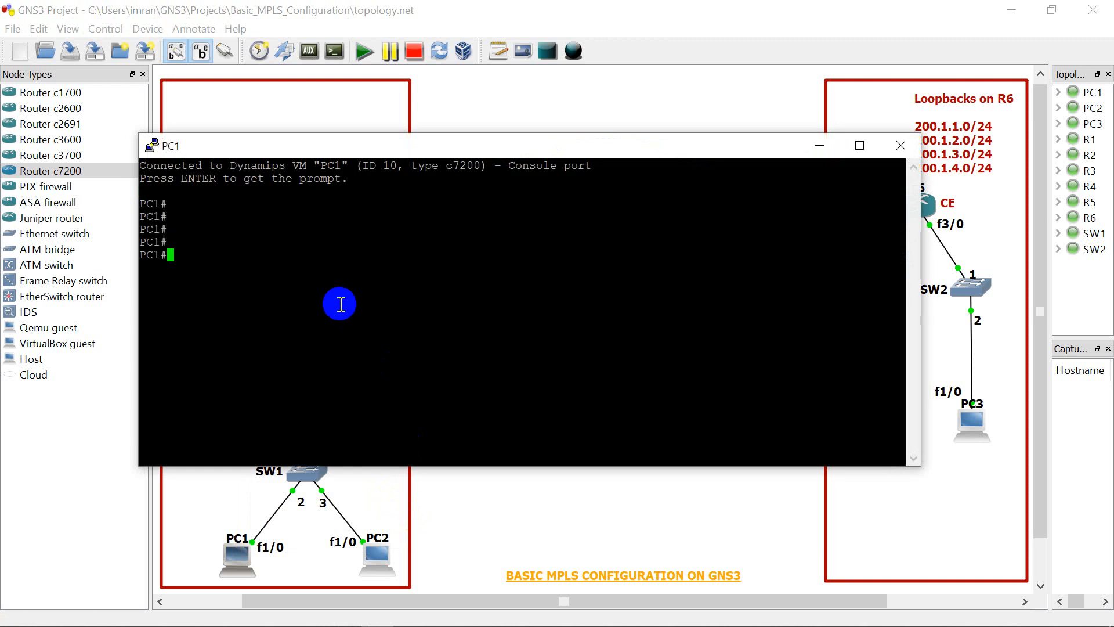
# Step: Enter global configuration mode on PC1, disable IP routing with "no ip routing", and minimize the console
pyautogui.write('config t')
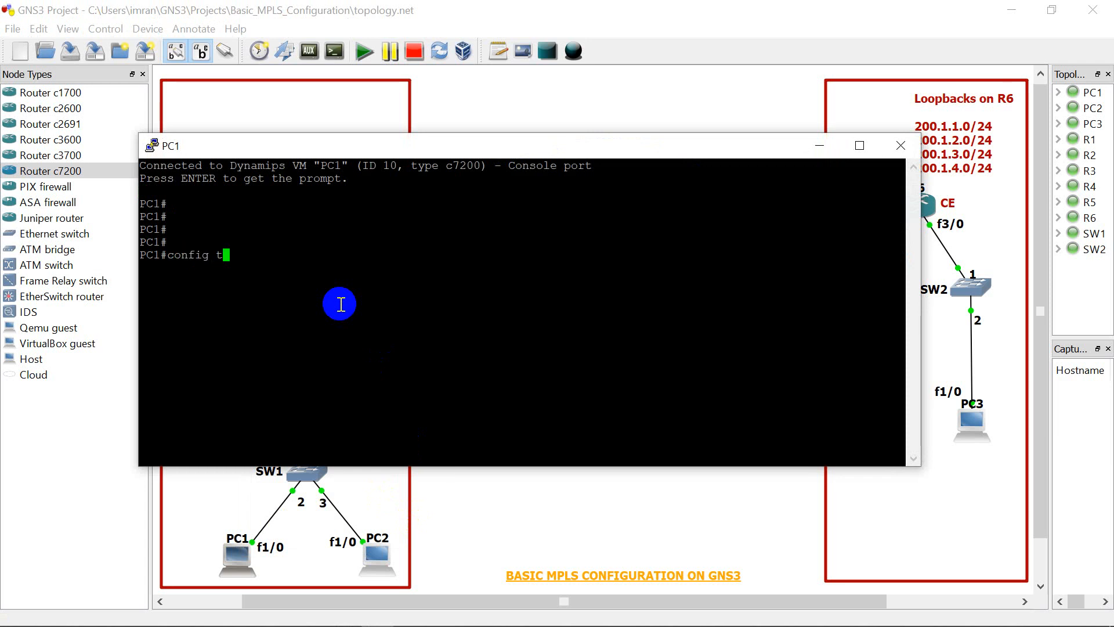
pyautogui.press('Return')
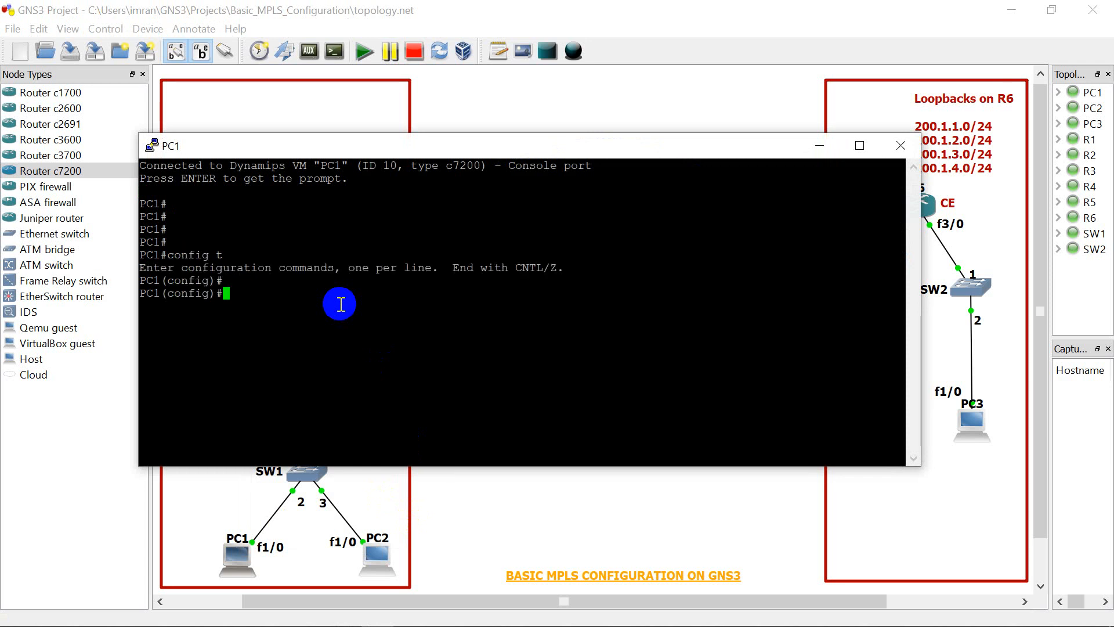
pyautogui.press('Return')
pyautogui.write('no ip')
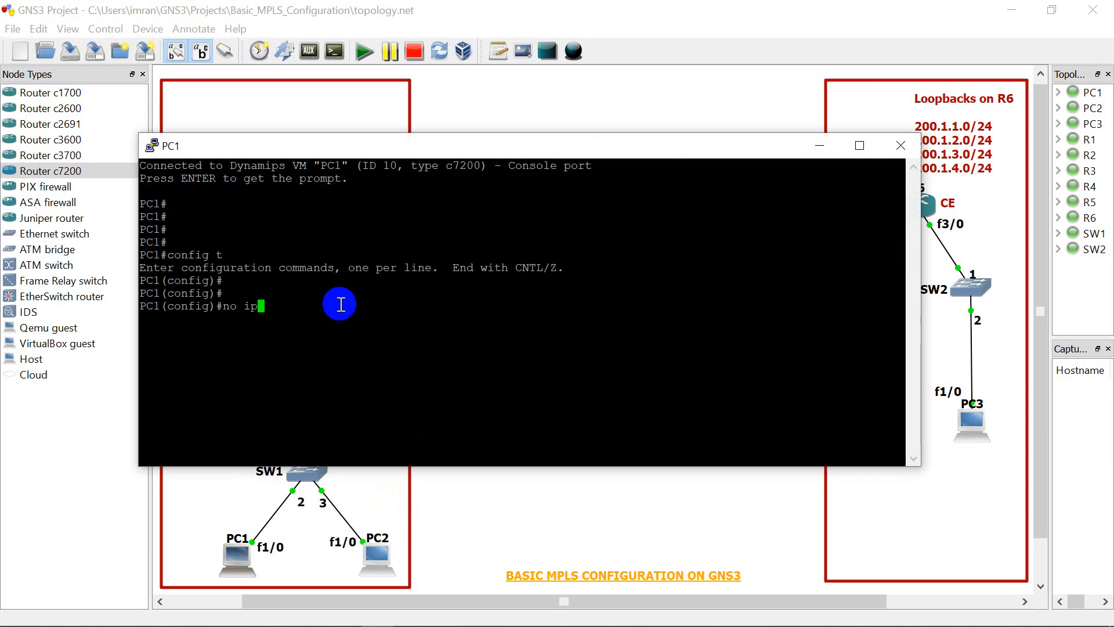
pyautogui.write(' routing')
pyautogui.press('Return')
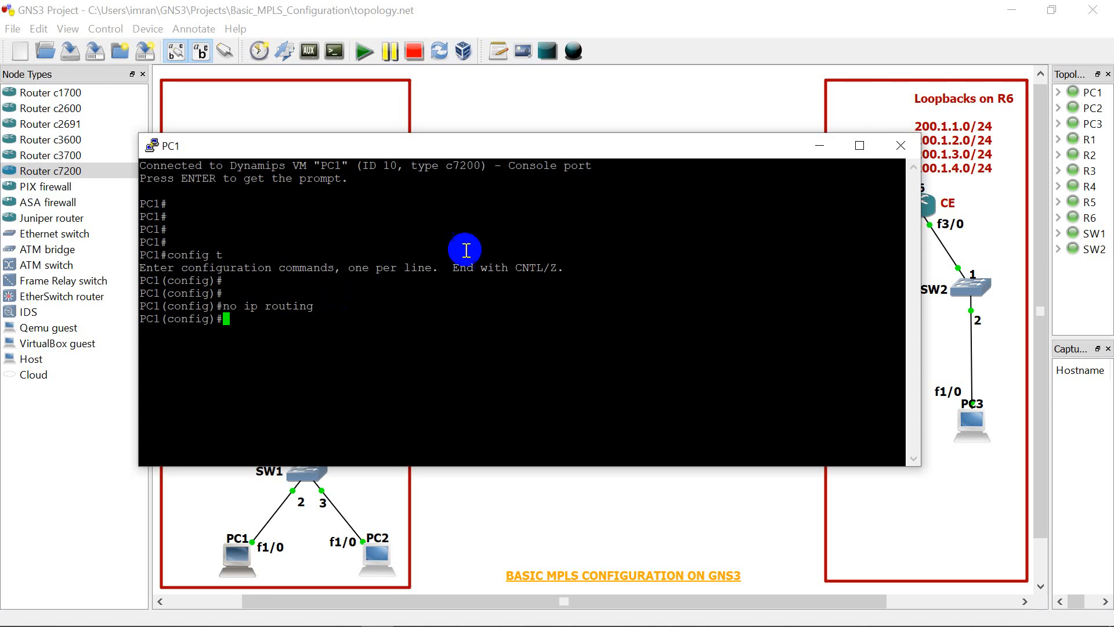
pyautogui.click(817, 148)
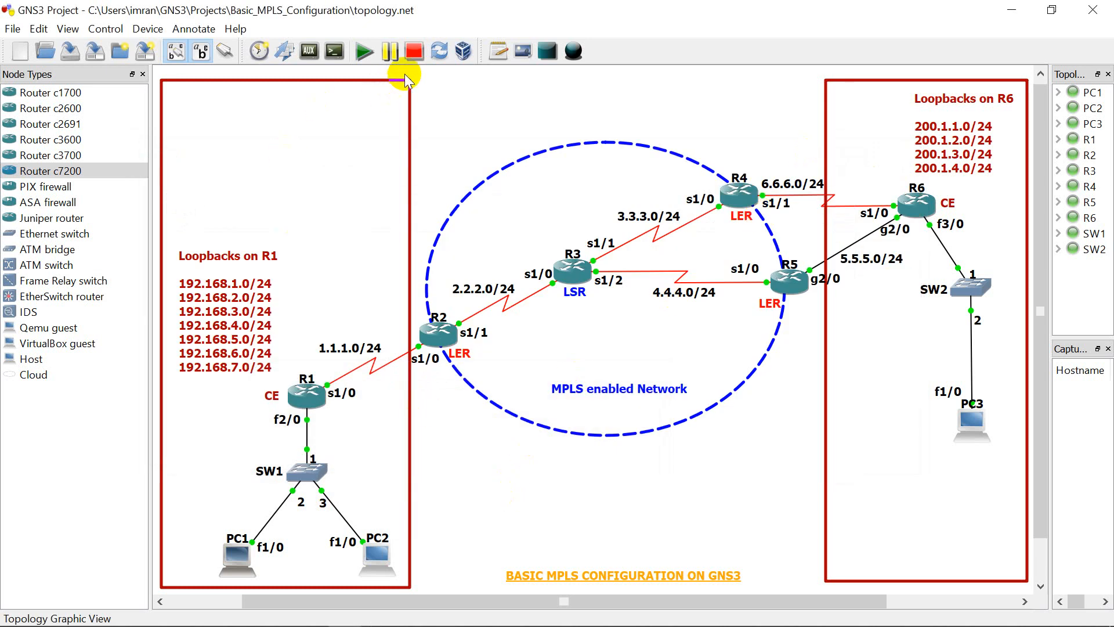
# Step: Add the note "10.0.0.0/24" to the topology beside the link between R1 and SW1
pyautogui.click(498, 51)
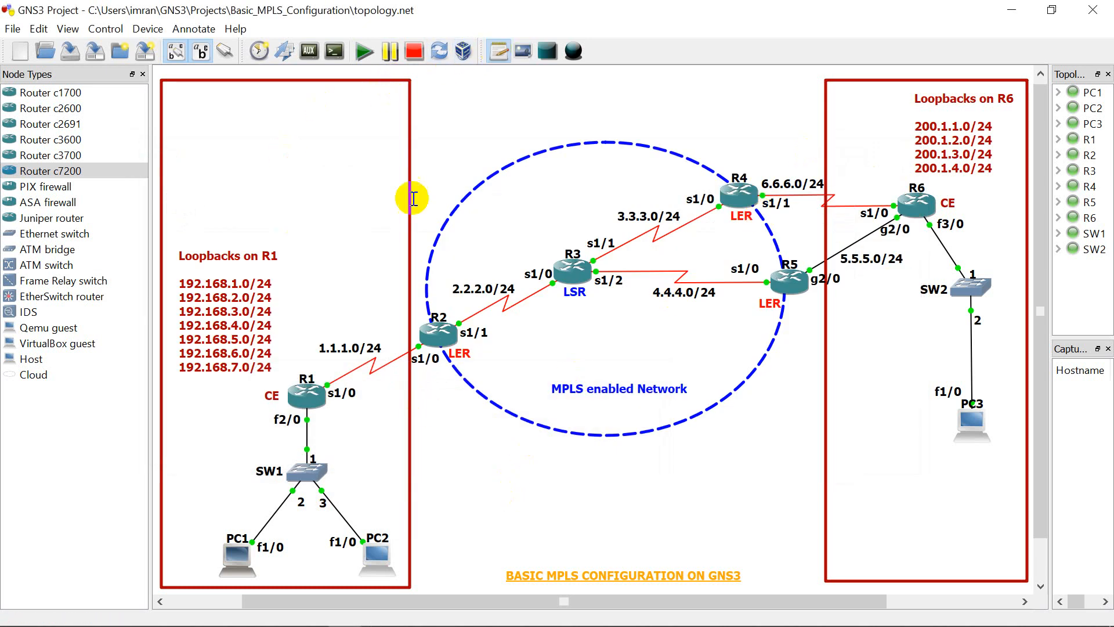
pyautogui.click(195, 442)
pyautogui.write('10')
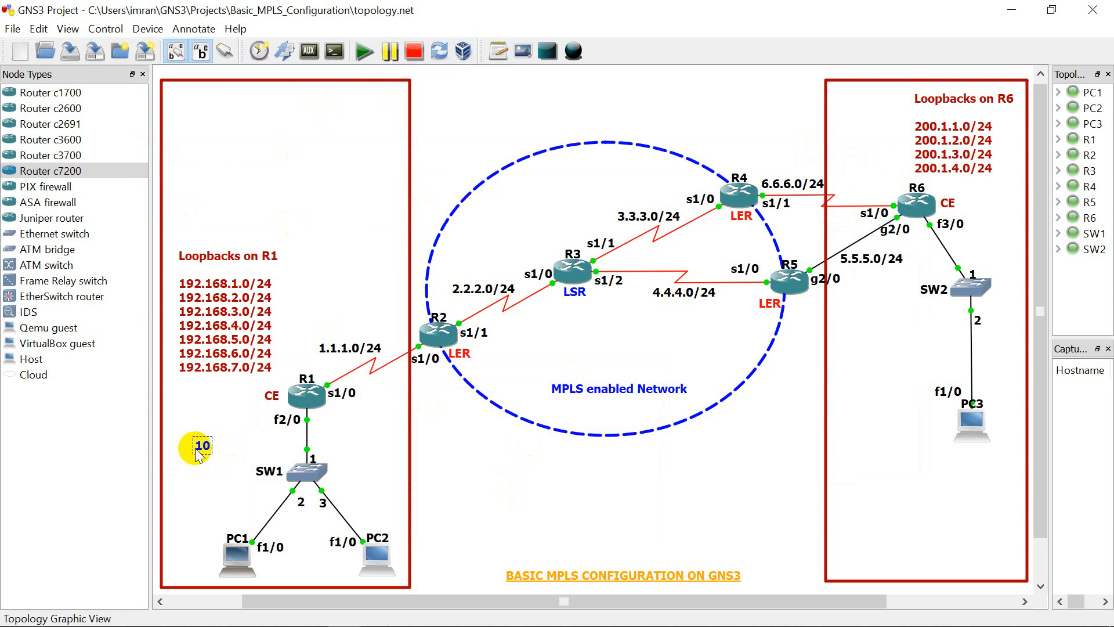
pyautogui.write('.0.0.0/24')
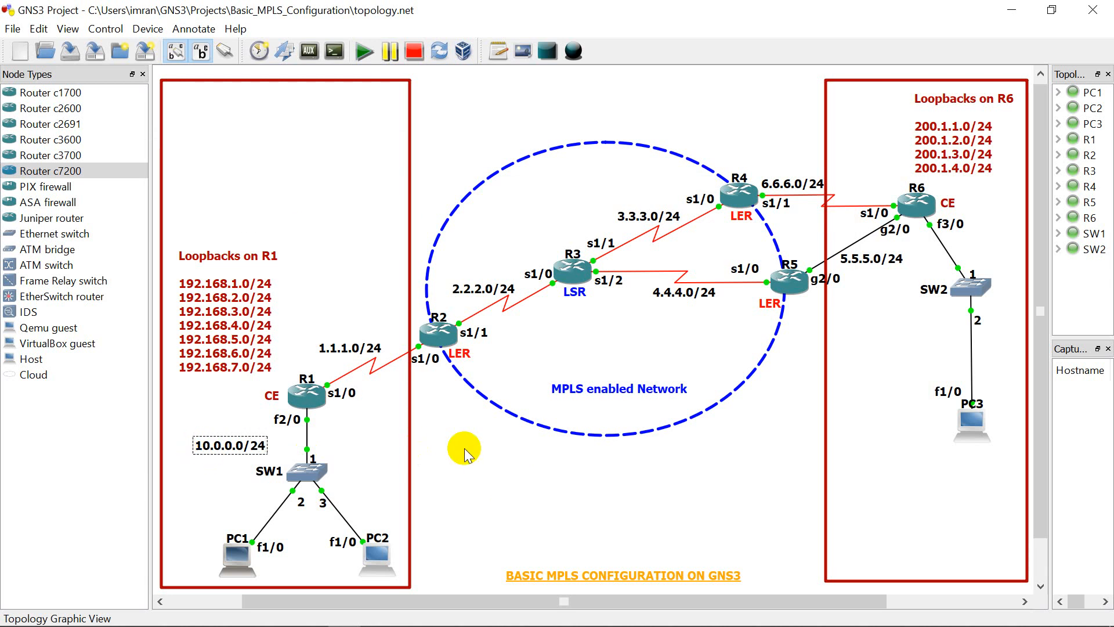
pyautogui.click(490, 447)
pyautogui.moveTo(244, 450); pyautogui.dragTo(271, 443)
pyautogui.click(433, 451)
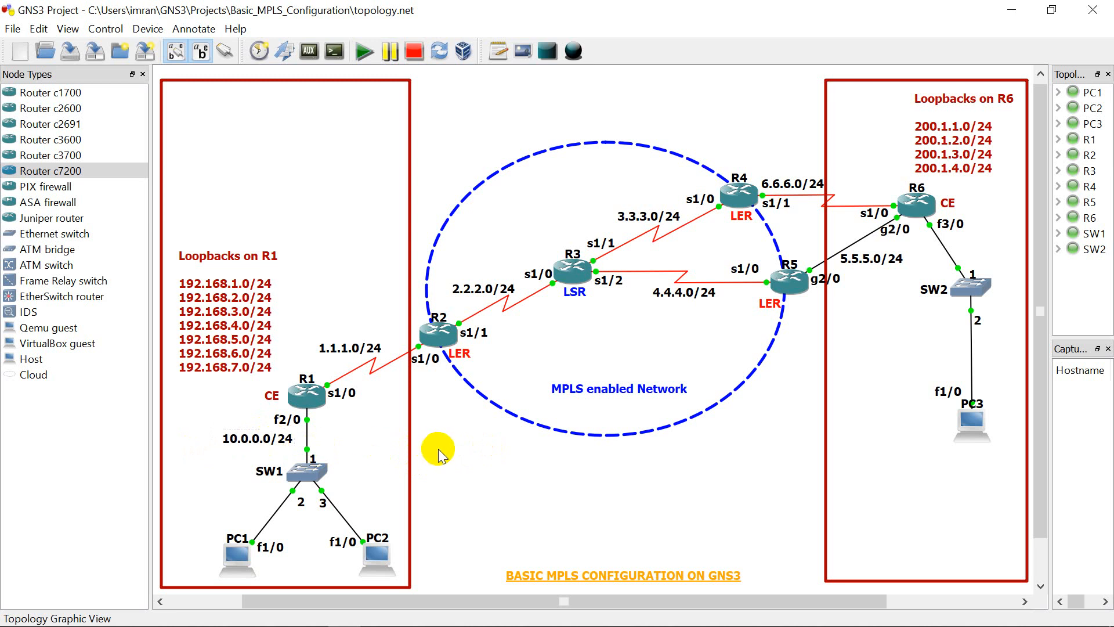
# Step: Add the note "20.0.0.0/24" to the topology beside the link between SW2 and PC3
pyautogui.click(492, 58)
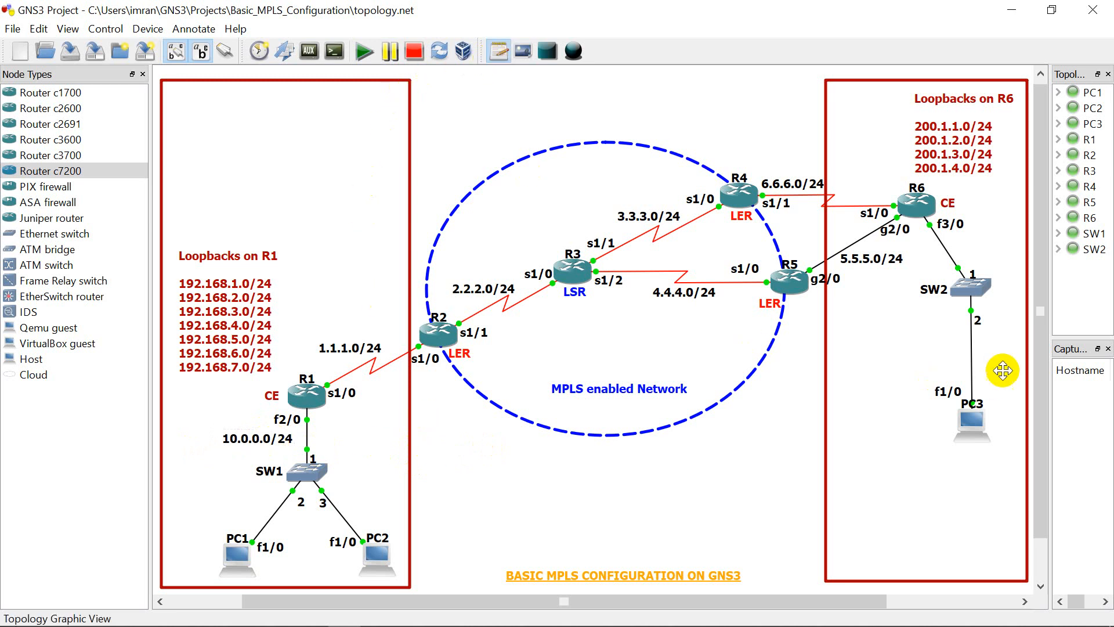
pyautogui.click(888, 351)
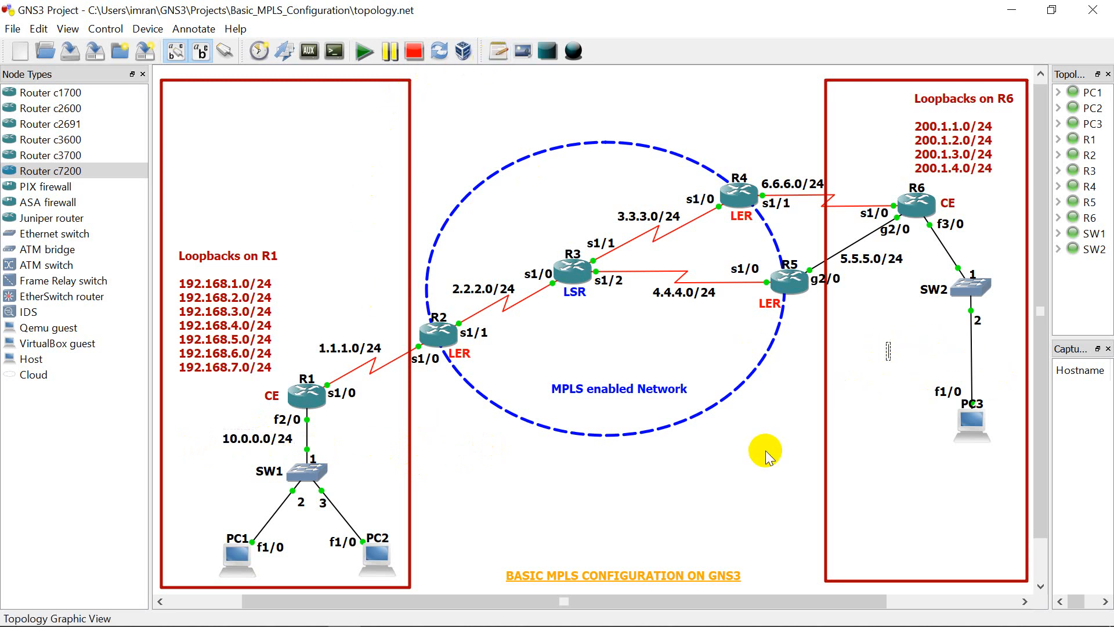
pyautogui.write('20.0.0.0/24')
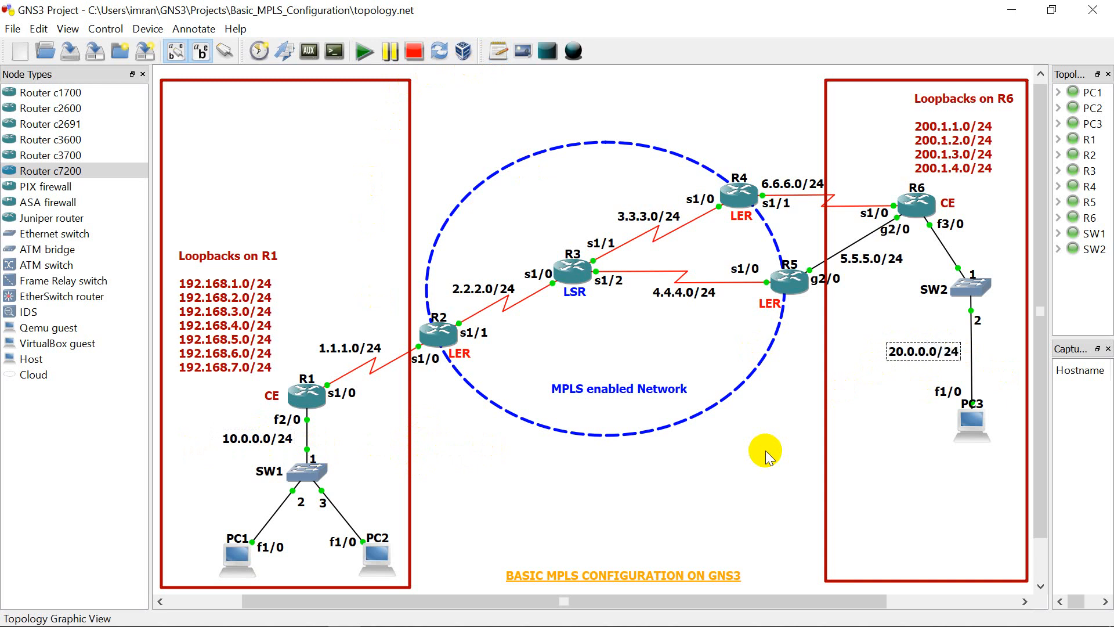
pyautogui.click(749, 531)
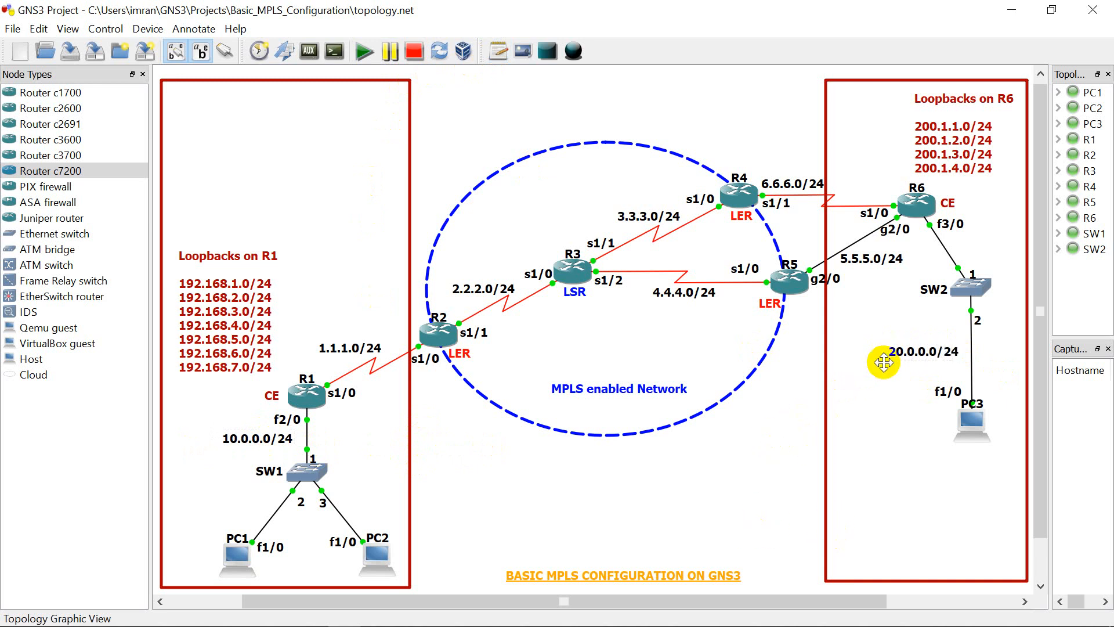
pyautogui.moveTo(910, 358); pyautogui.dragTo(917, 355)
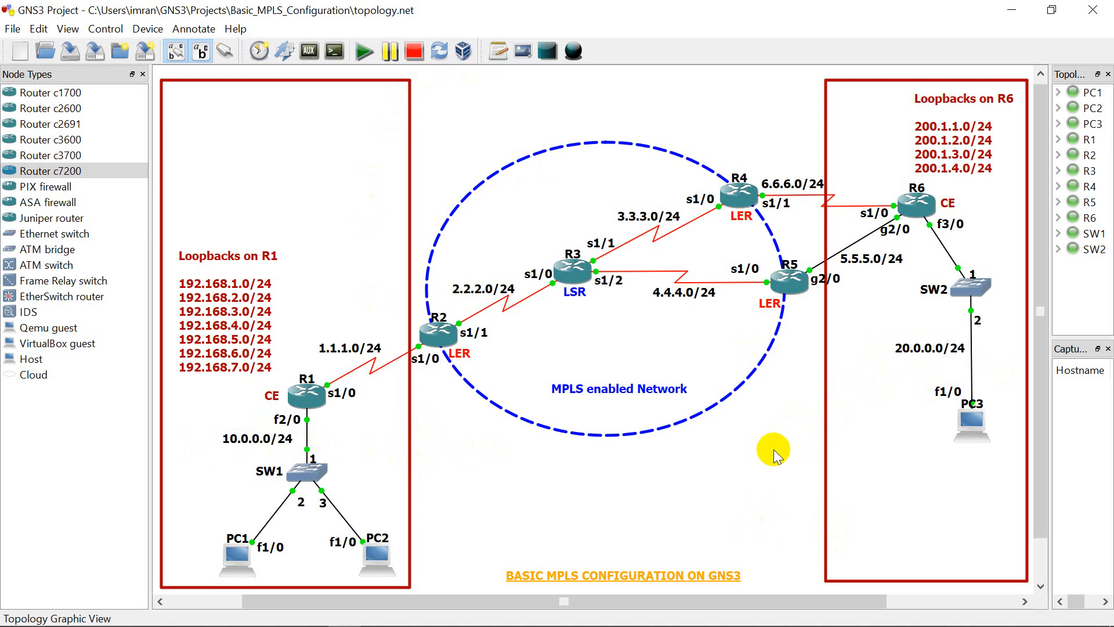
# Step: Bring back PC1's existing console, move it clear of R1 and the PCs, and erase the stray text at its prompt
pyautogui.doubleClick(236, 552)
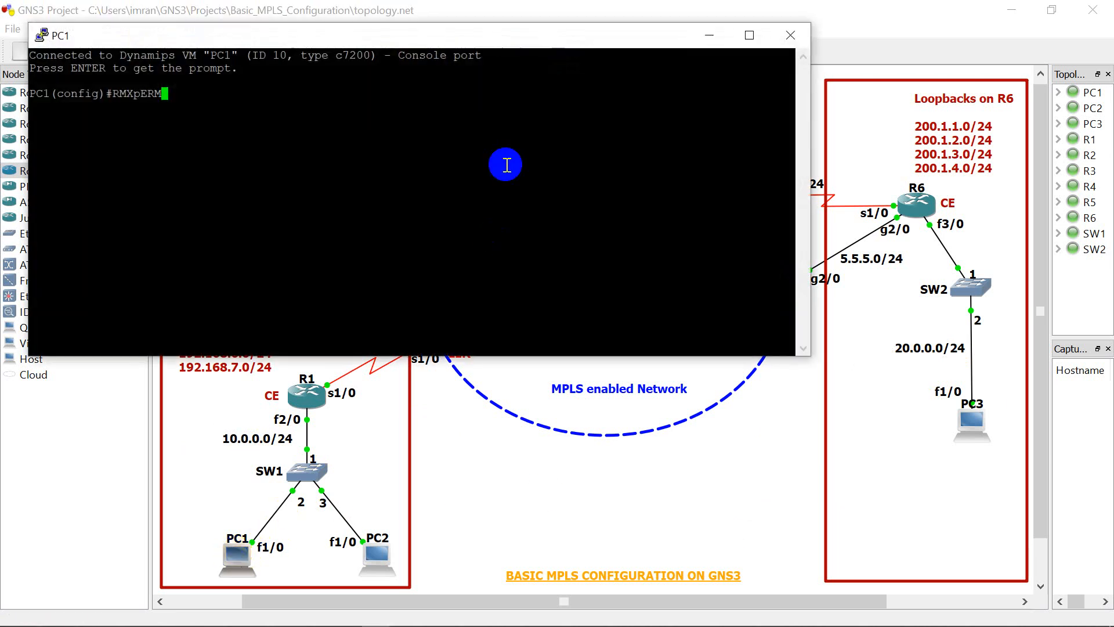
pyautogui.click(791, 36)
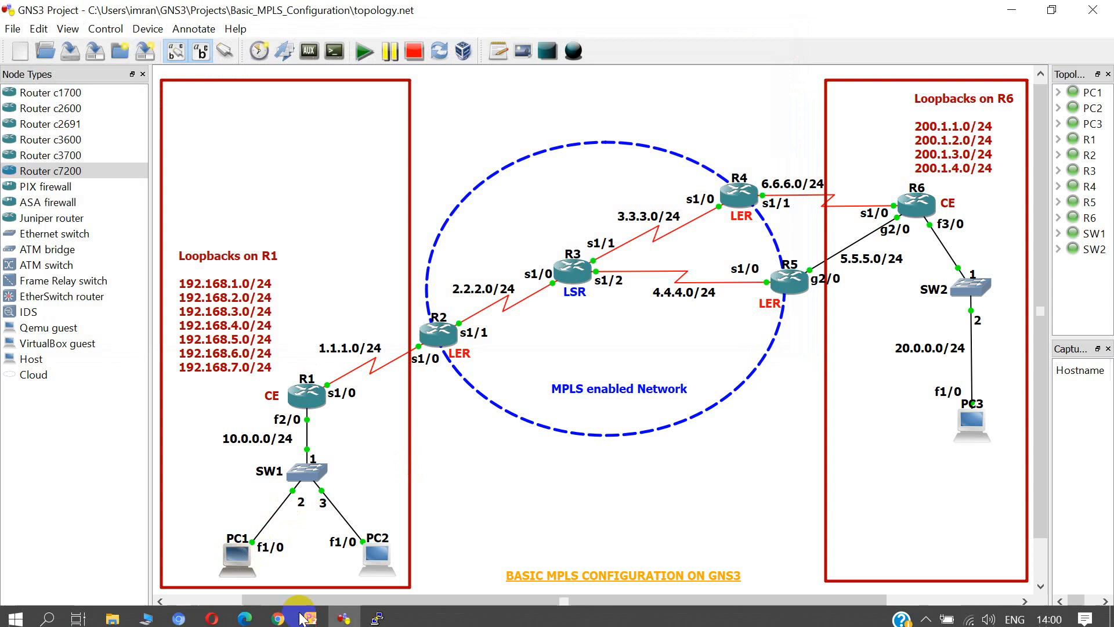
pyautogui.moveTo(378, 613)
pyautogui.click(379, 574)
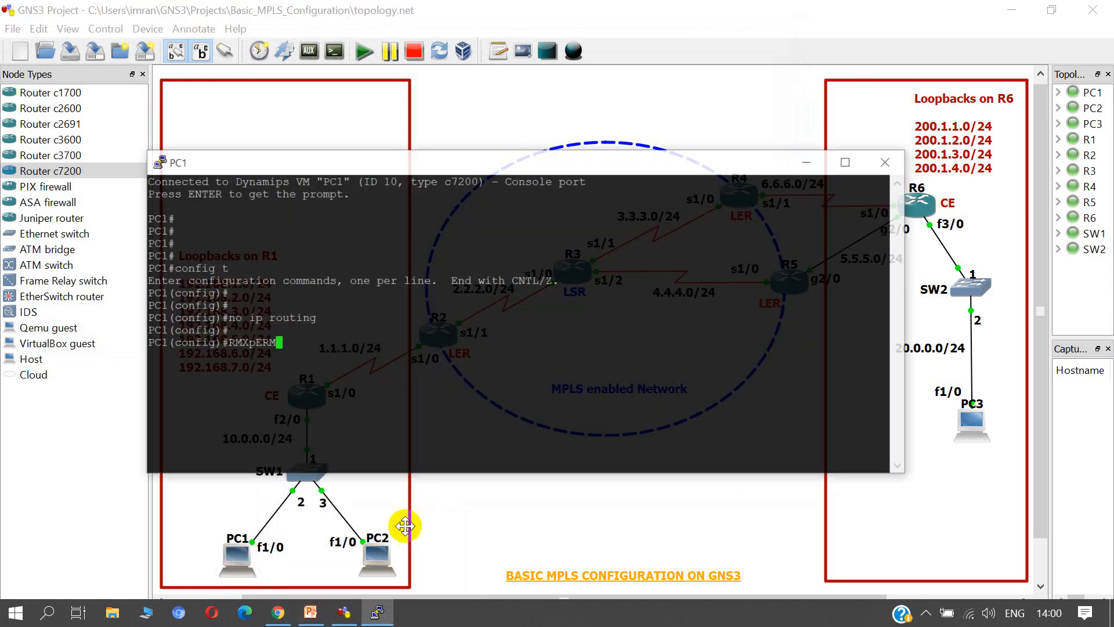
pyautogui.moveTo(467, 152); pyautogui.dragTo(691, 148)
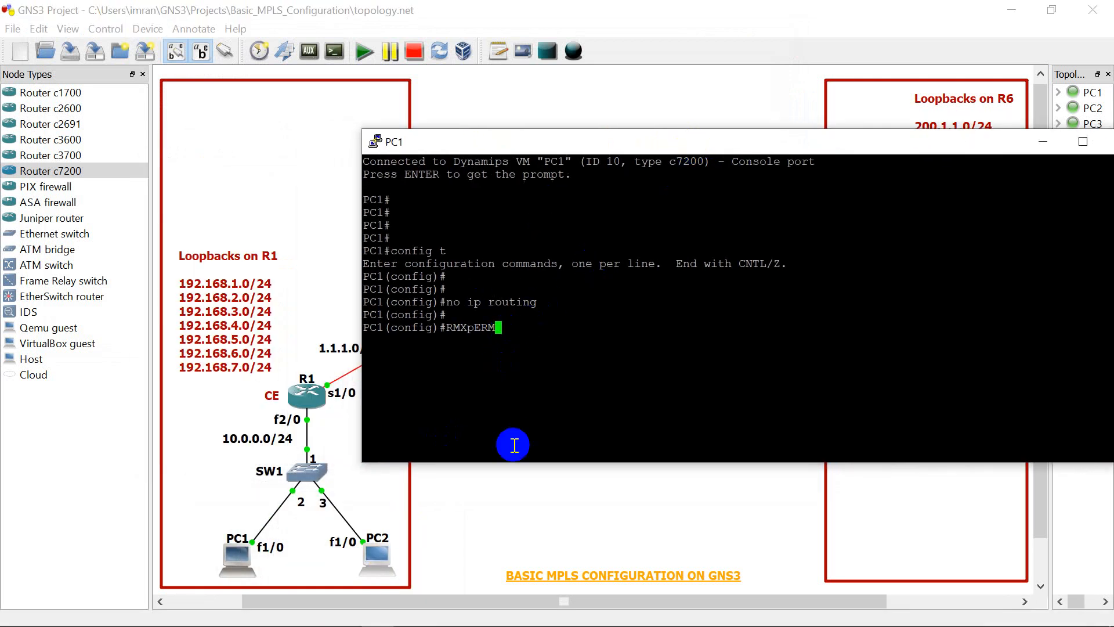
pyautogui.press('BackSpace')
pyautogui.press('BackSpace')
pyautogui.press('BackSpace')
pyautogui.press('BackSpace')
pyautogui.press('BackSpace')
pyautogui.press('BackSpace')
pyautogui.press('BackSpace')
# Step: Assign IP address 10.0.0.1 with mask 255.255.255.0 to interface f1/0 on PC1
pyautogui.write('int f')
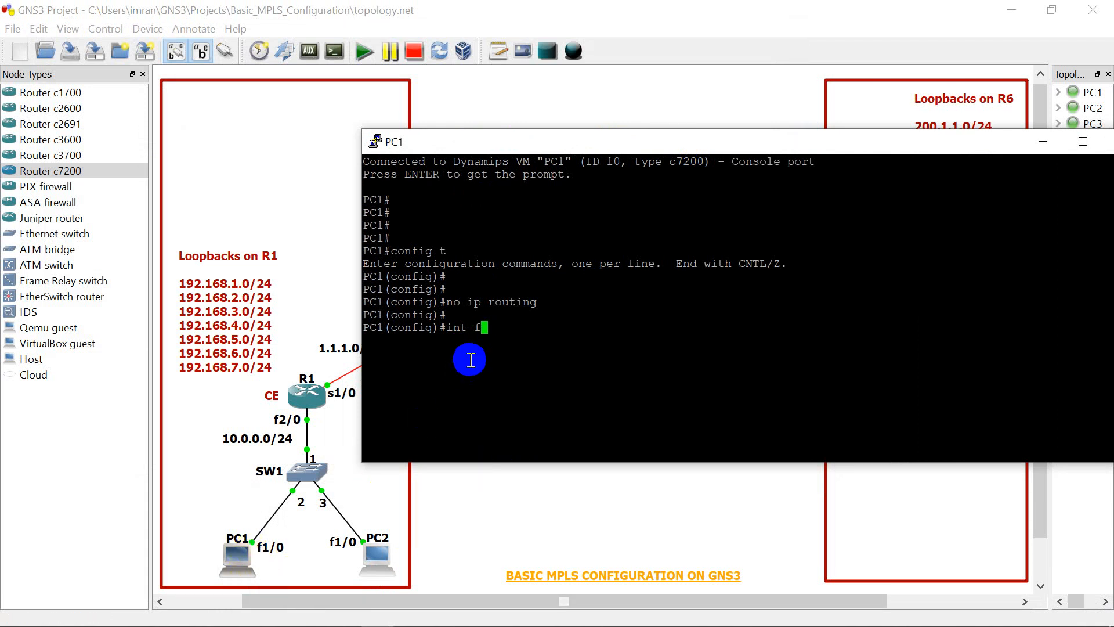
pyautogui.write('1/0')
pyautogui.press('Return')
pyautogui.write('ip add ')
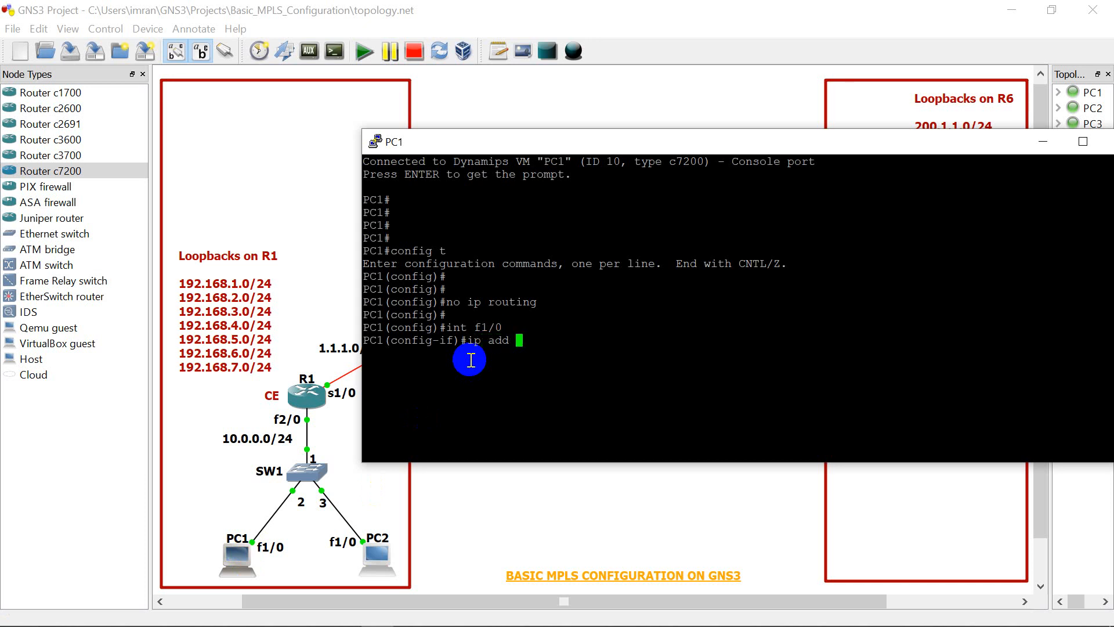
pyautogui.write('10.0.0.1 255.255.255.0')
pyautogui.press('Return')
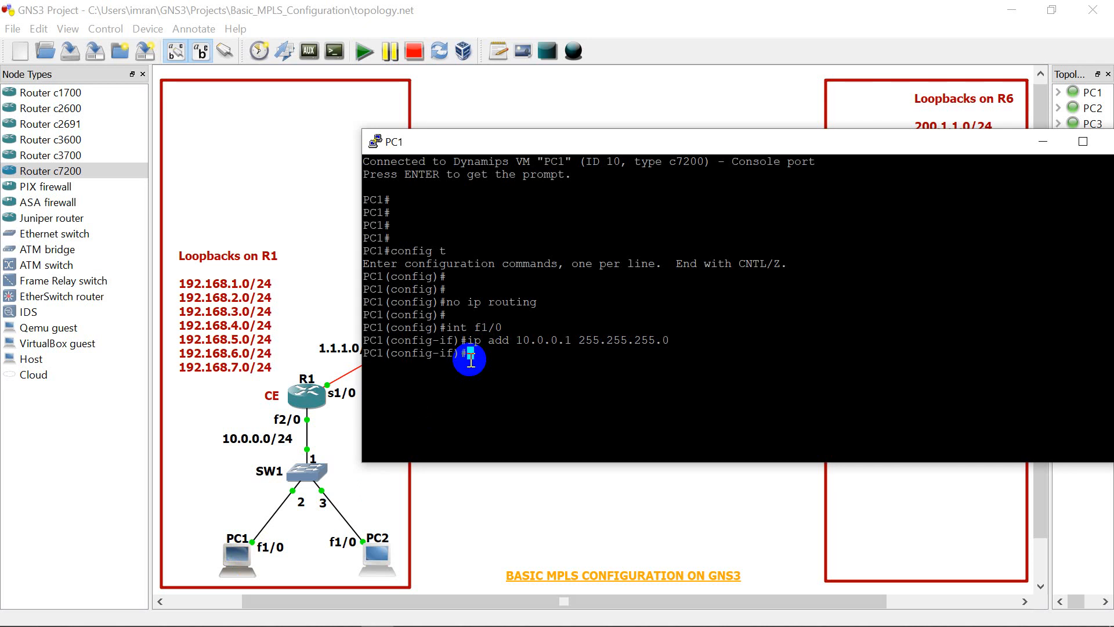
# Step: Enable PC1's f1/0 interface with "no shut" and return to global configuration mode
pyautogui.write('no shut')
pyautogui.press('Return')
pyautogui.press('Return')
pyautogui.press('Return')
pyautogui.press('Return')
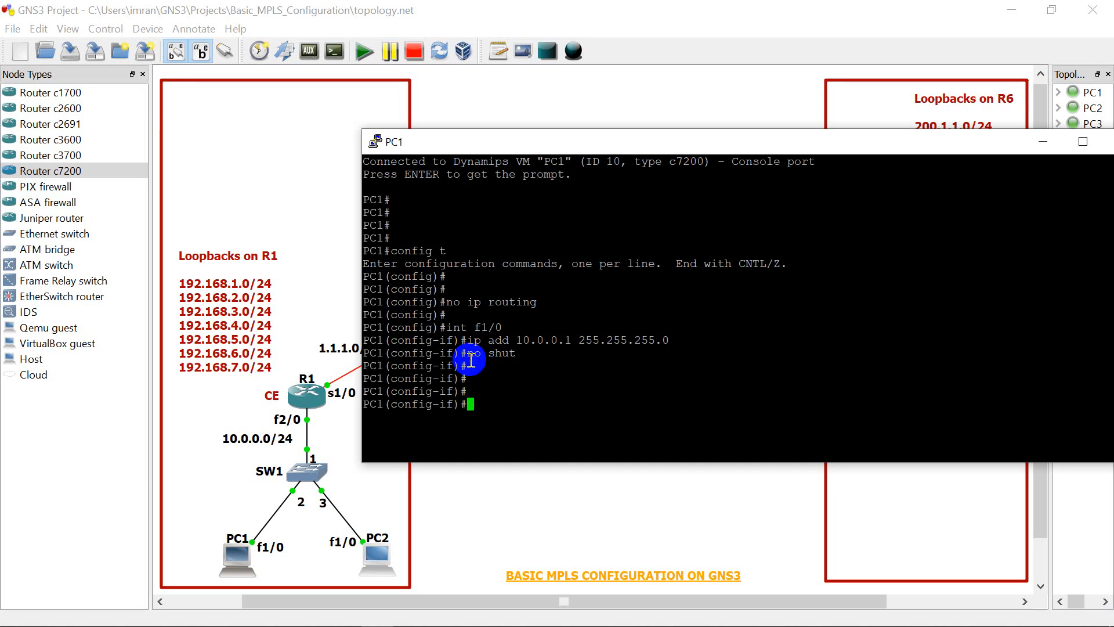
pyautogui.write('exit')
pyautogui.press('Return')
pyautogui.press('Return')
pyautogui.press('Return')
pyautogui.press('Return')
pyautogui.press('Return')
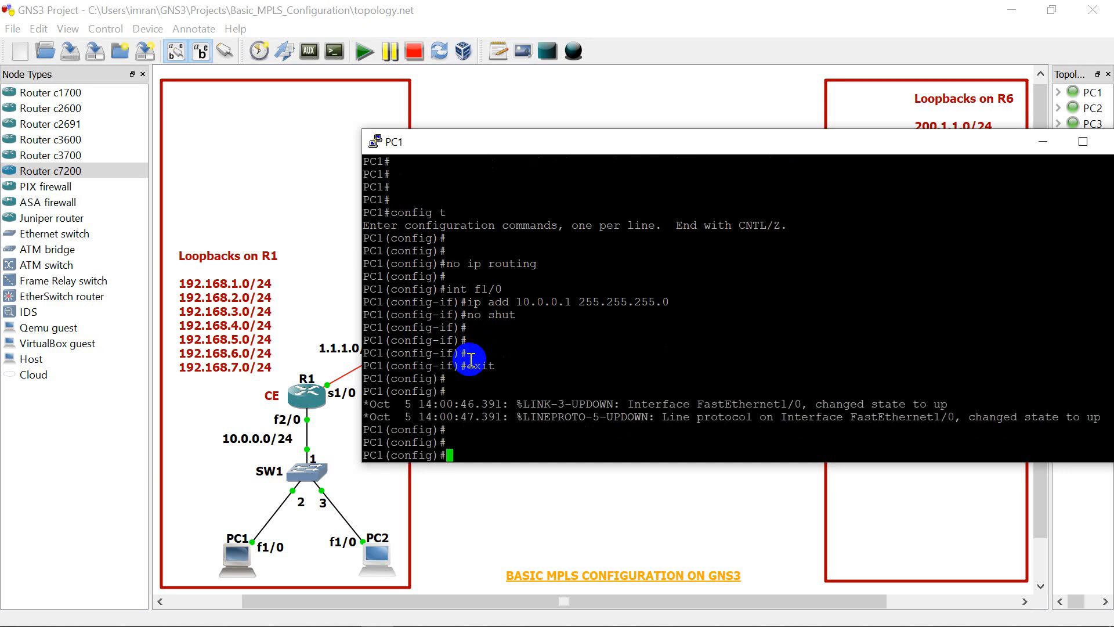
pyautogui.press('Return')
pyautogui.press('Return')
pyautogui.press('Return')
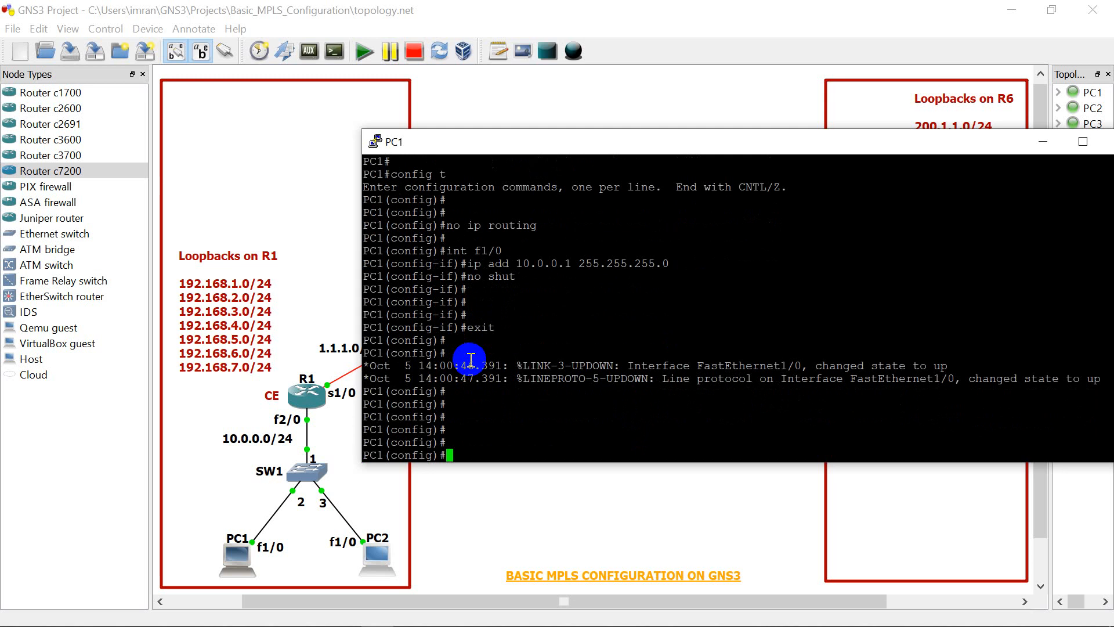
# Step: Set PC1's default gateway to 10.0.0.10 with the "ip default-gateway" command
pyautogui.write('ip de')
pyautogui.press('Tab')
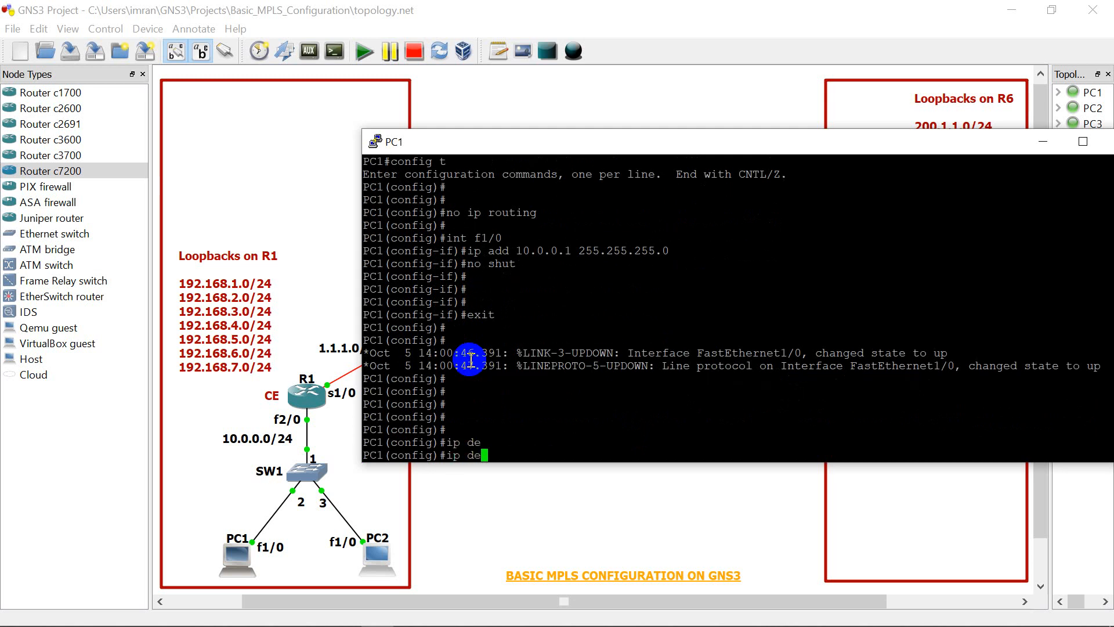
pyautogui.write('fault-gateway 1')
pyautogui.write('0.0.0')
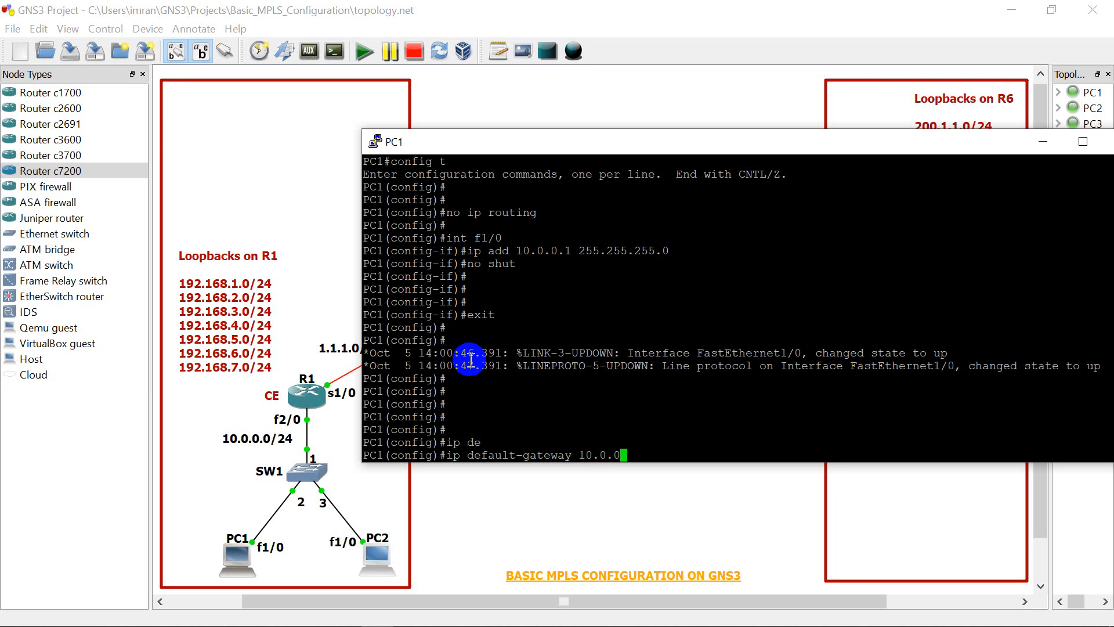
pyautogui.write('.10')
pyautogui.press('Return')
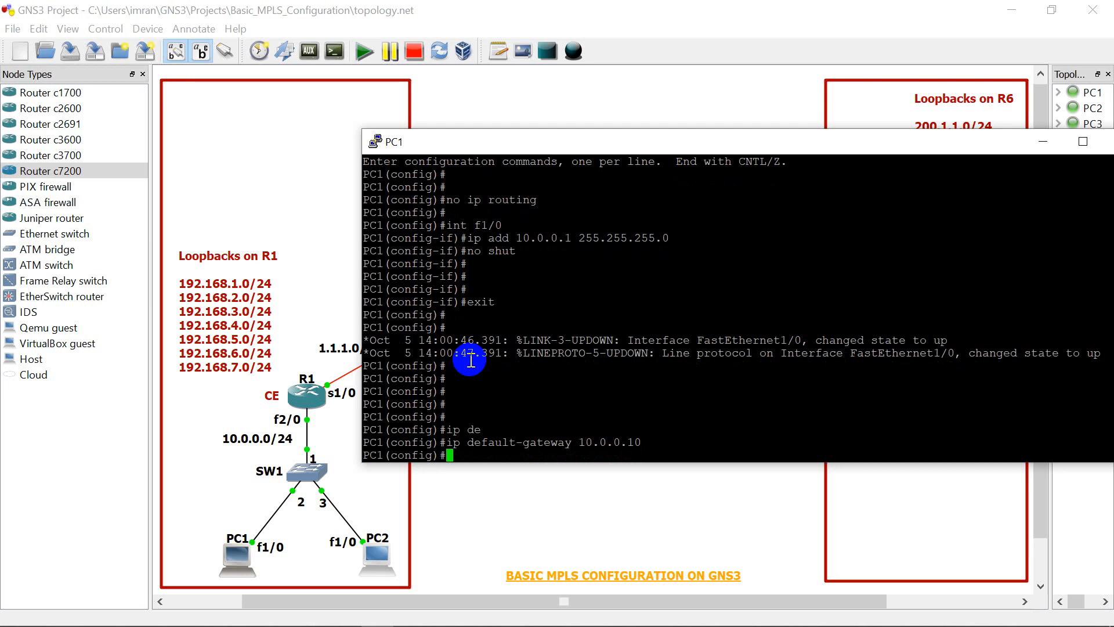
# Step: End configuration mode on PC1 and close its console window
pyautogui.write('end')
pyautogui.press('Return')
pyautogui.press('Return')
pyautogui.press('Return')
pyautogui.press('Return')
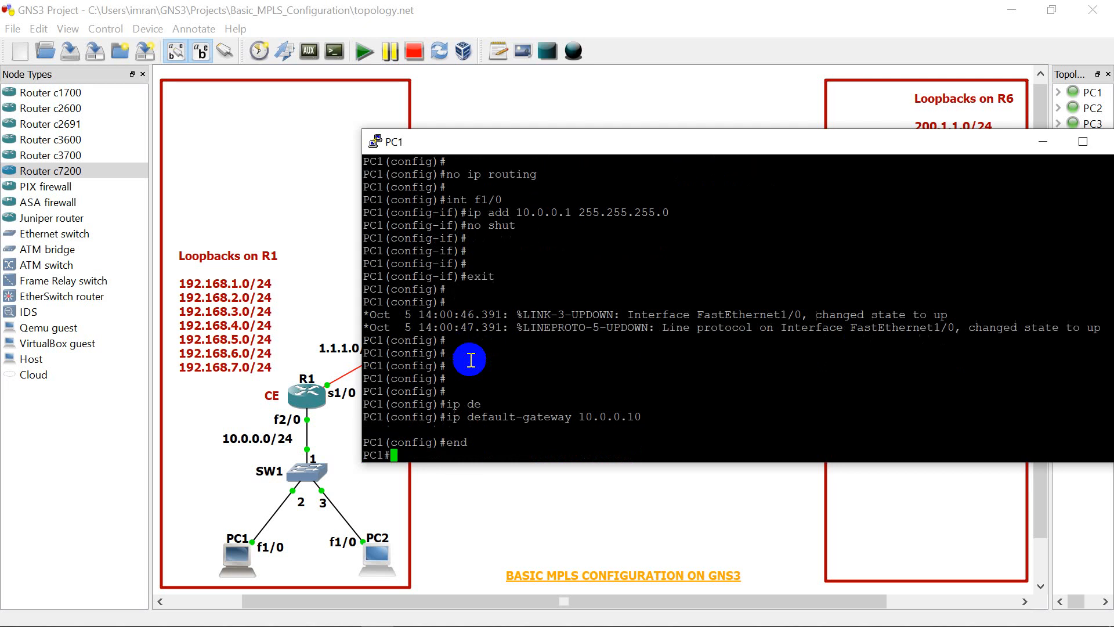
pyautogui.press('Return')
pyautogui.press('Return')
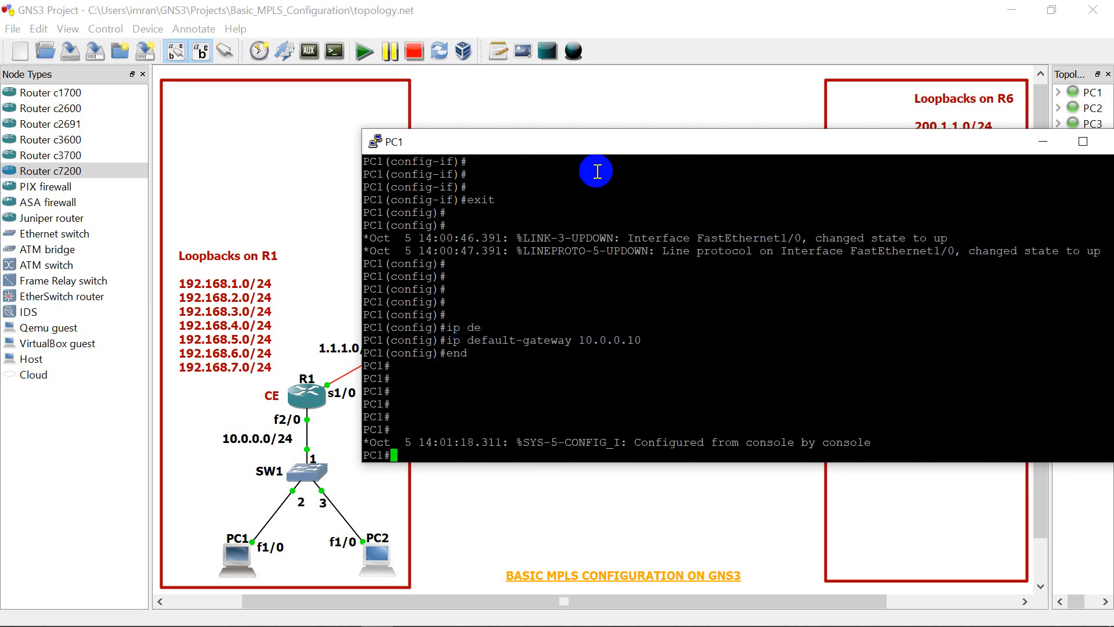
pyautogui.moveTo(609, 141); pyautogui.dragTo(419, 134)
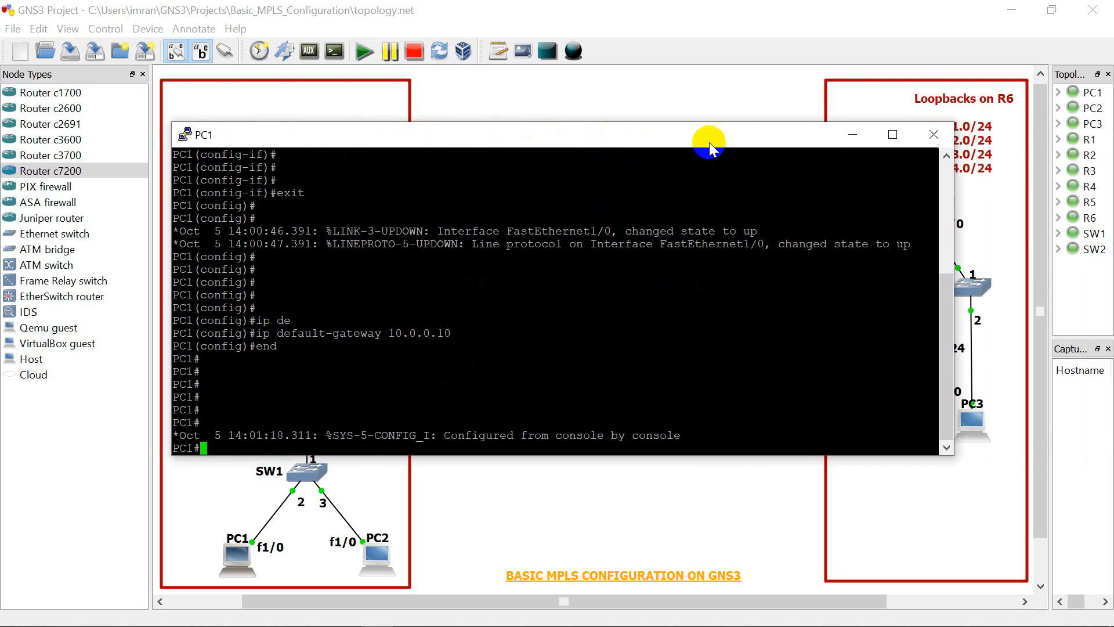
pyautogui.click(934, 134)
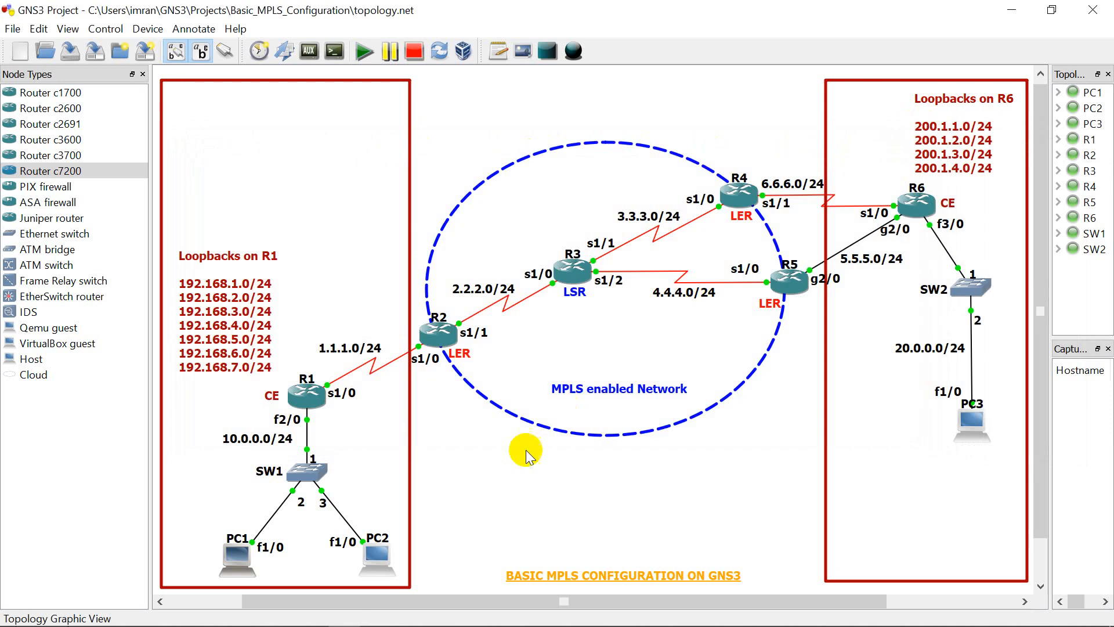
# Step: Open PC2's console, place it clear of the PC2 part of the topology and enter global configuration mode with "config t"
pyautogui.rightClick(381, 562)
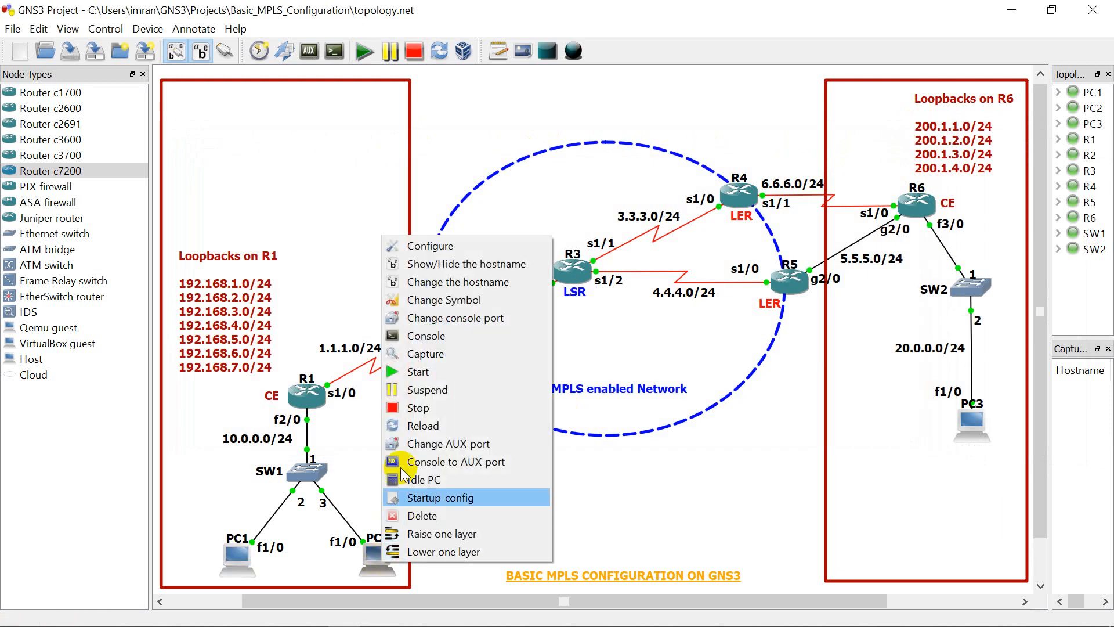
pyautogui.click(413, 336)
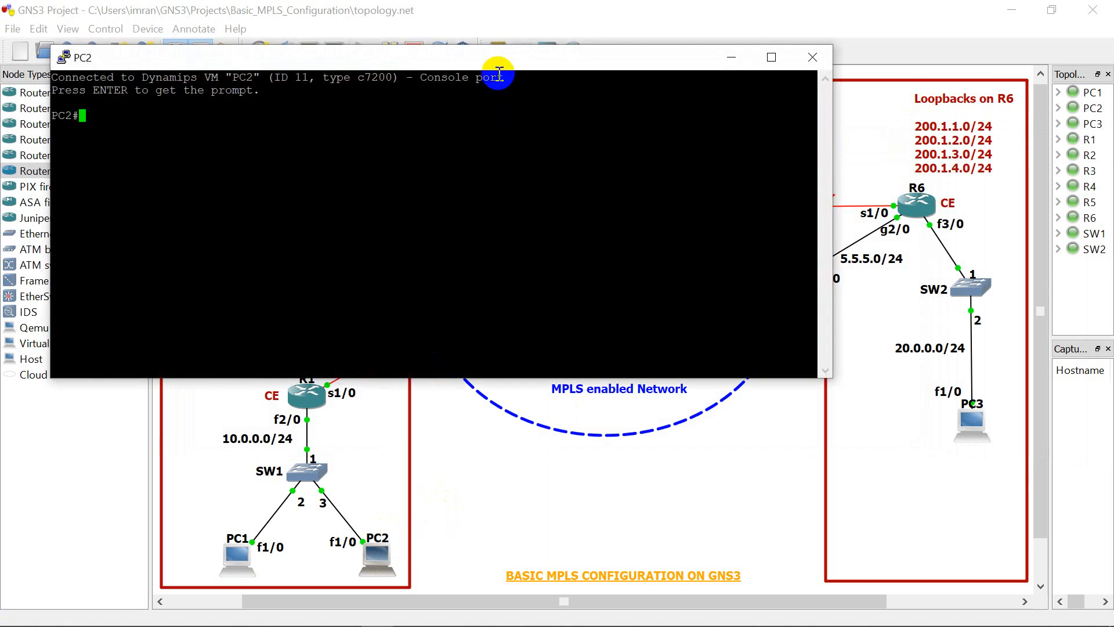
pyautogui.moveTo(492, 56); pyautogui.dragTo(868, 124)
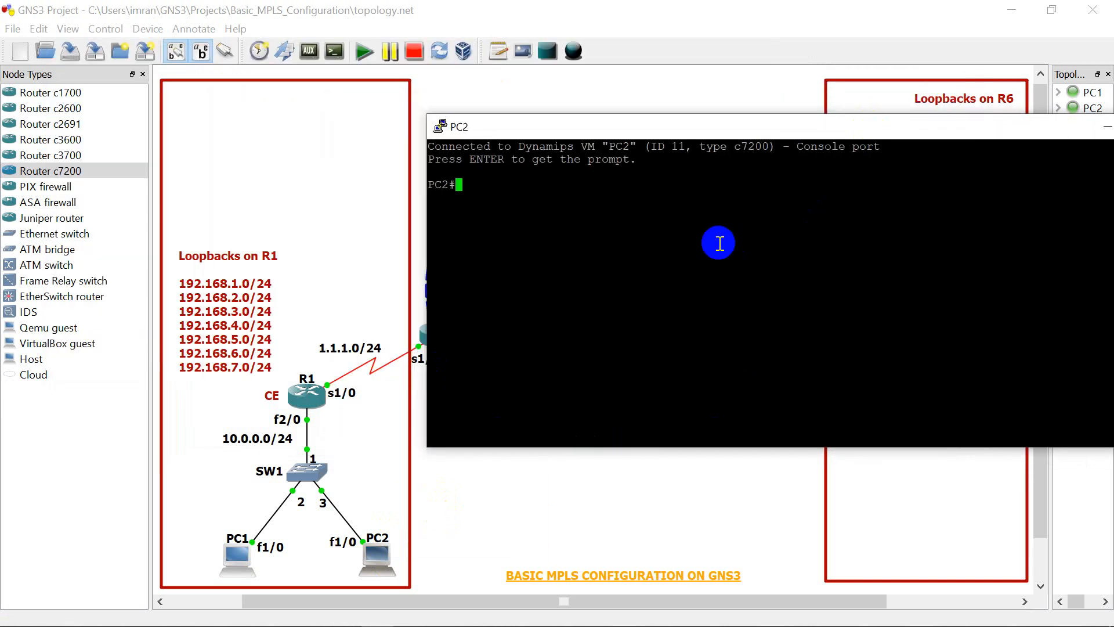
pyautogui.press('Return')
pyautogui.press('Return')
pyautogui.press('Return')
pyautogui.write('conf')
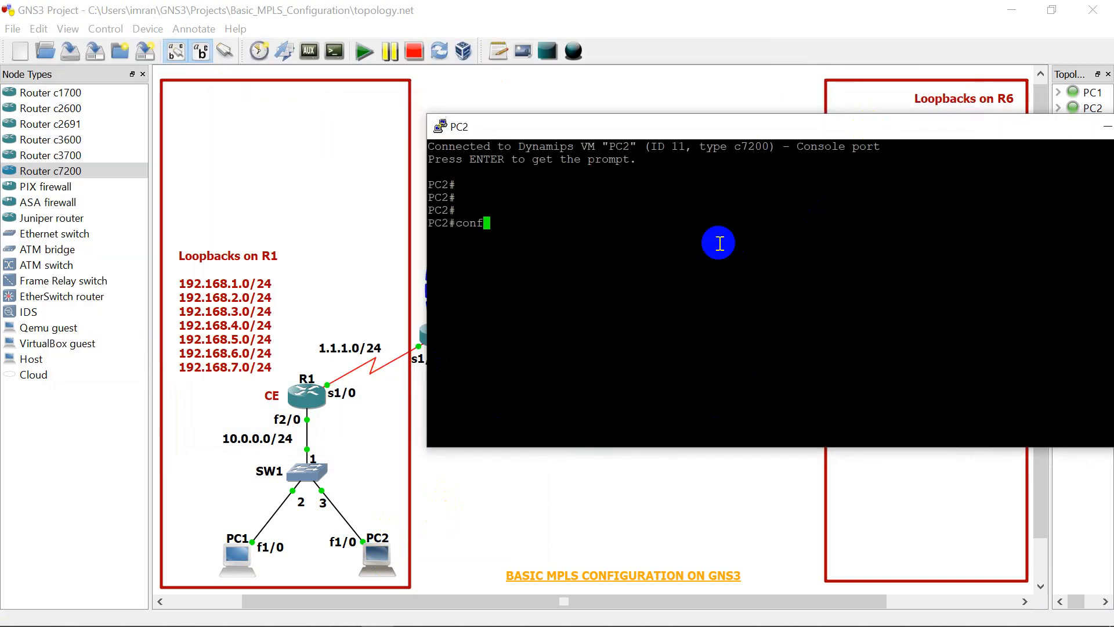
pyautogui.write('ig t')
pyautogui.press('Return')
pyautogui.press('Return')
# Step: Assign IP address 10.0.0.2 with mask 255.255.255.0 to interface fa 1/0 on PC2
pyautogui.press('Return')
pyautogui.write('in')
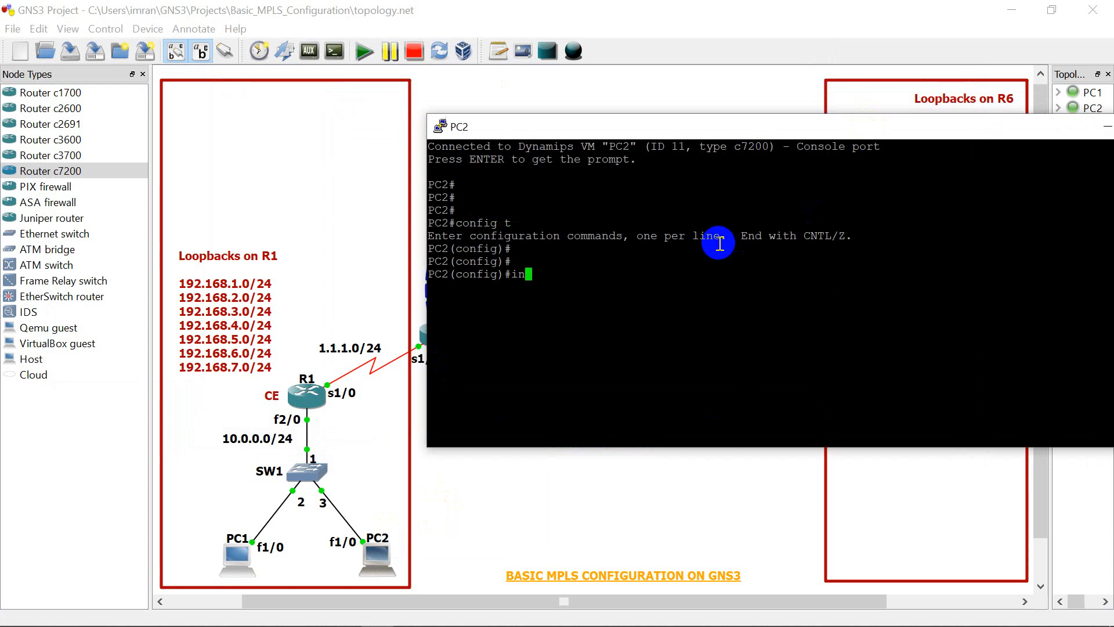
pyautogui.write('t fa ')
pyautogui.write('1/-[~')
pyautogui.press('BackSpace')
pyautogui.press('BackSpace')
pyautogui.press('BackSpace')
pyautogui.press('Return')
pyautogui.write('ip ad')
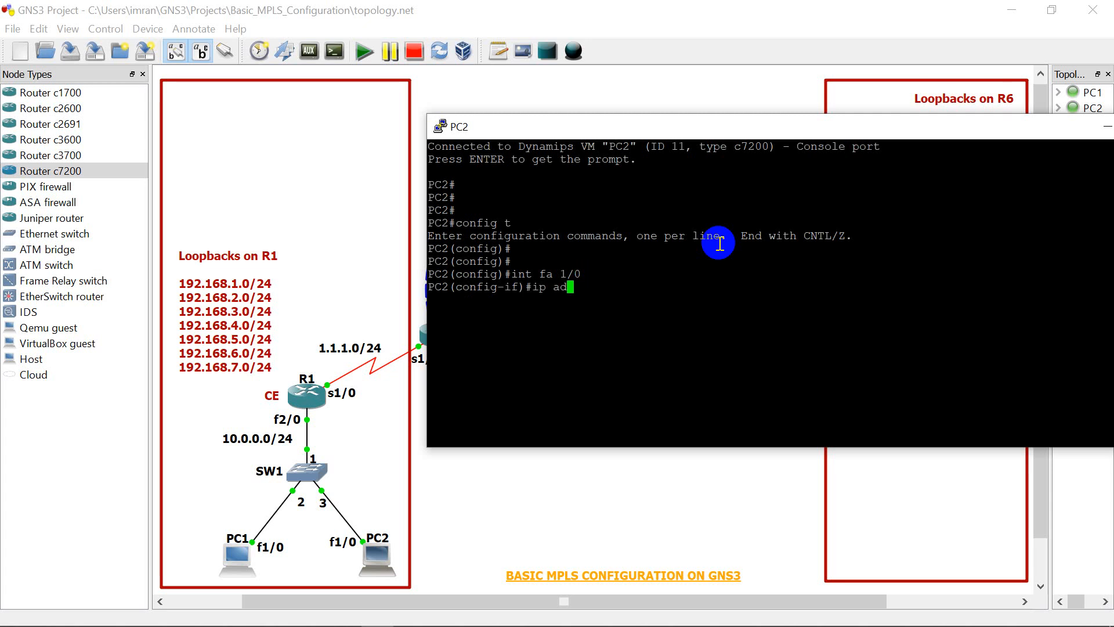
pyautogui.write('d 10.0.0.2 255.255.255.0')
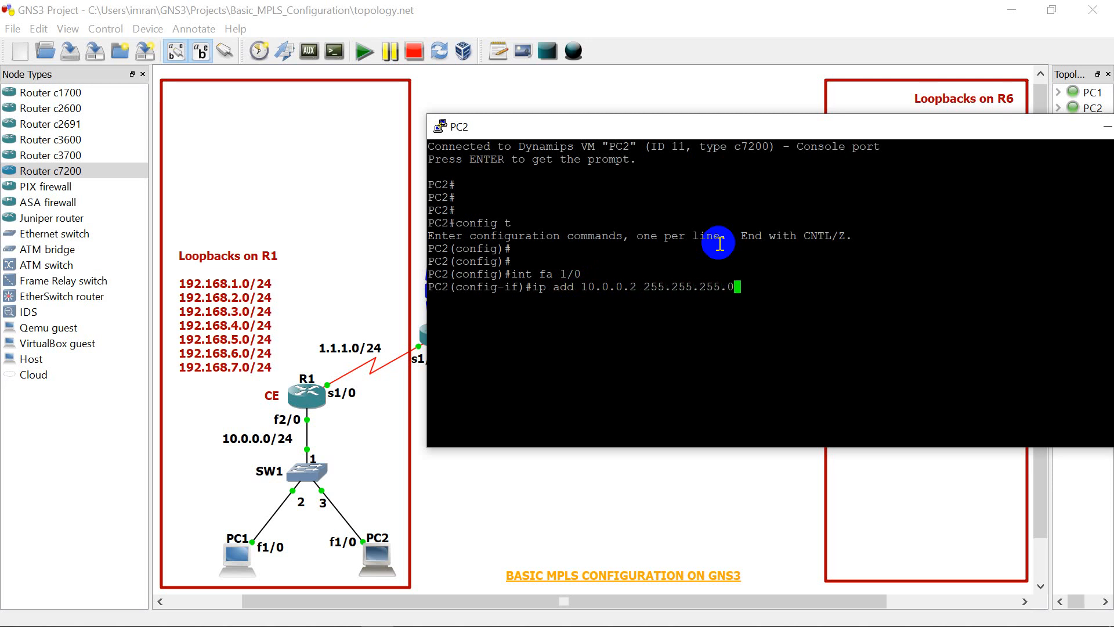
pyautogui.press('Return')
# Step: Enable PC2's fa 1/0 interface with "no shut" and return to global configuration mode
pyautogui.write('no shut')
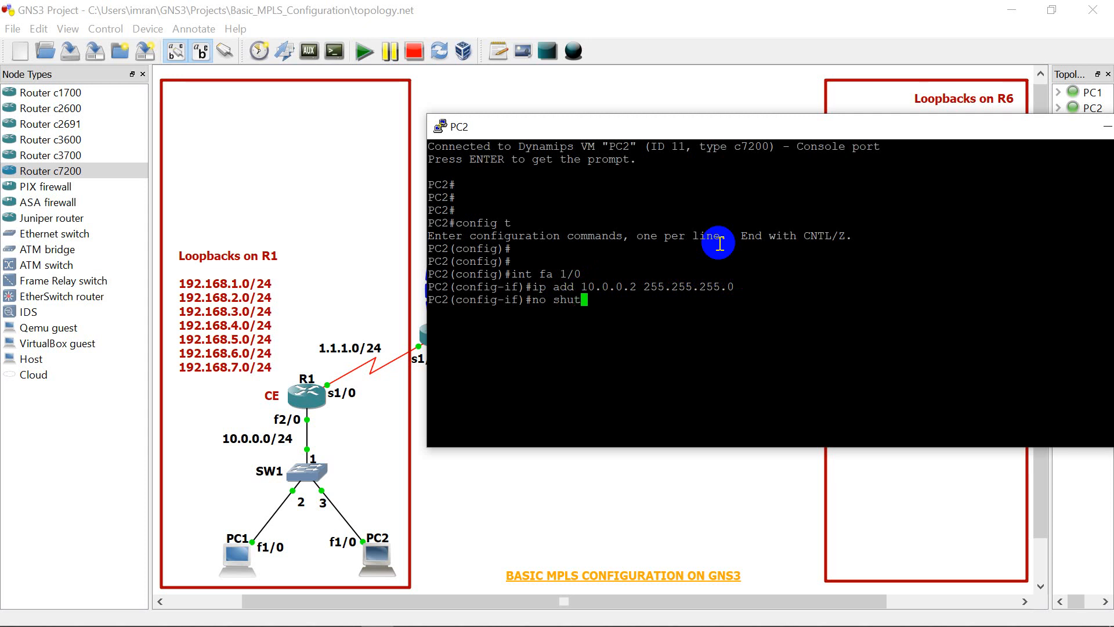
pyautogui.press('Return')
pyautogui.press('Return')
pyautogui.press('Return')
pyautogui.press('Return')
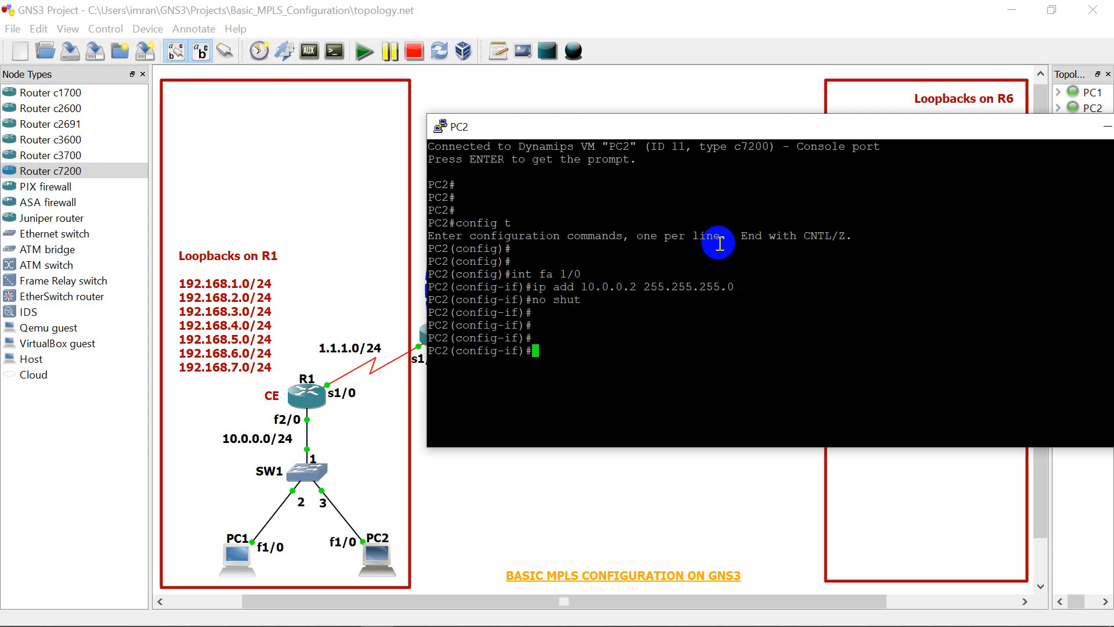
pyautogui.write('exit')
pyautogui.press('Return')
pyautogui.press('Return')
pyautogui.press('Return')
pyautogui.press('Return')
pyautogui.press('Return')
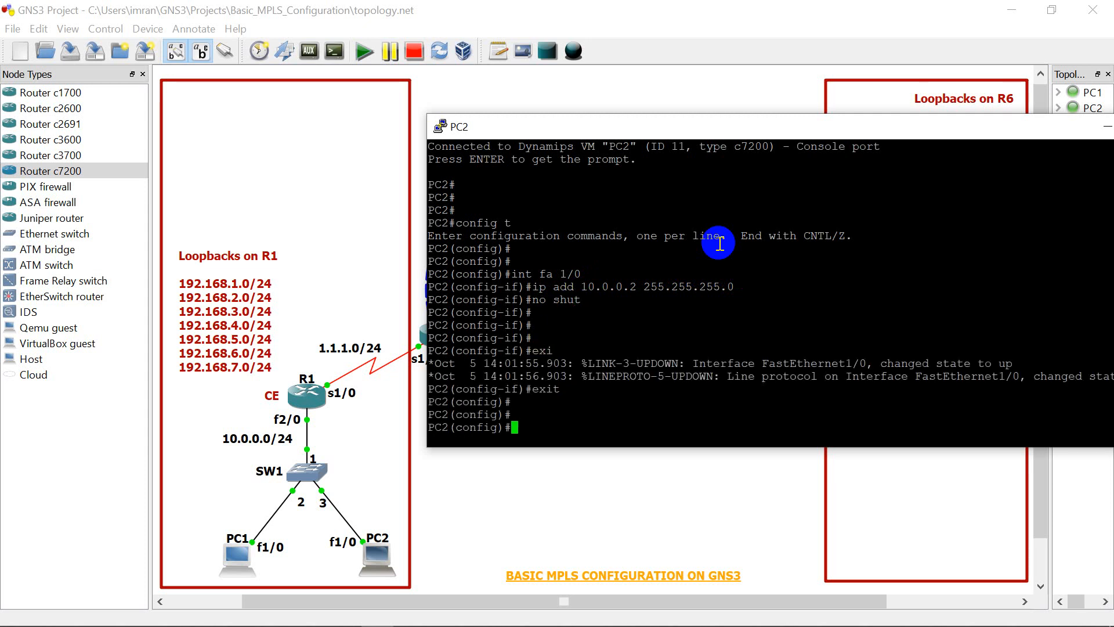
# Step: Set PC2's default gateway to 10.0.0.10 with the "ip default-gateway" command
pyautogui.write('ip ')
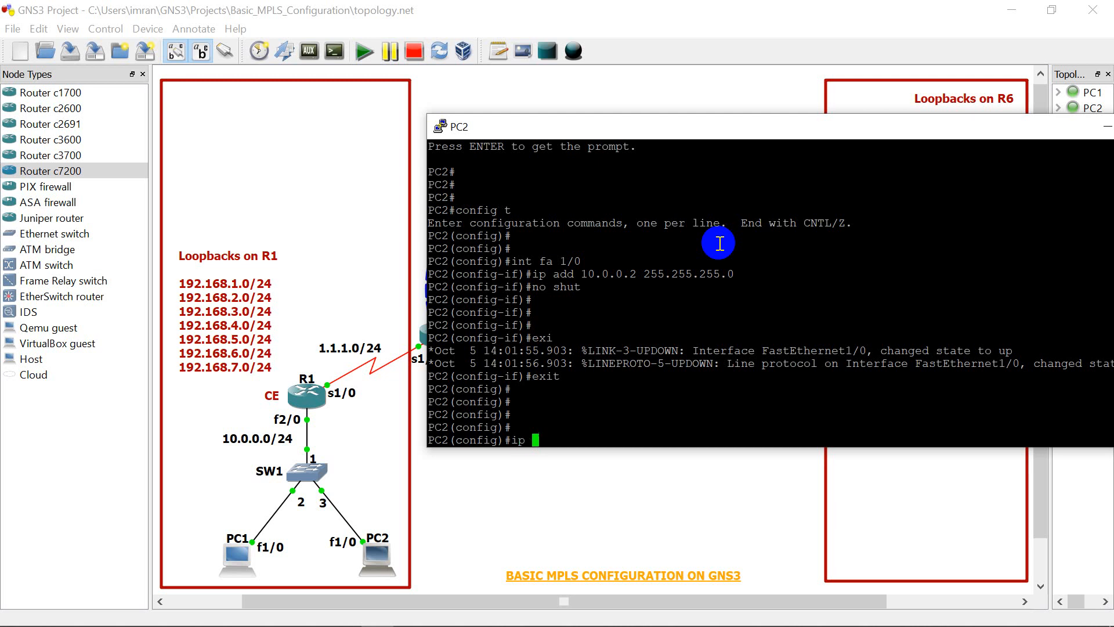
pyautogui.write('default-gateway')
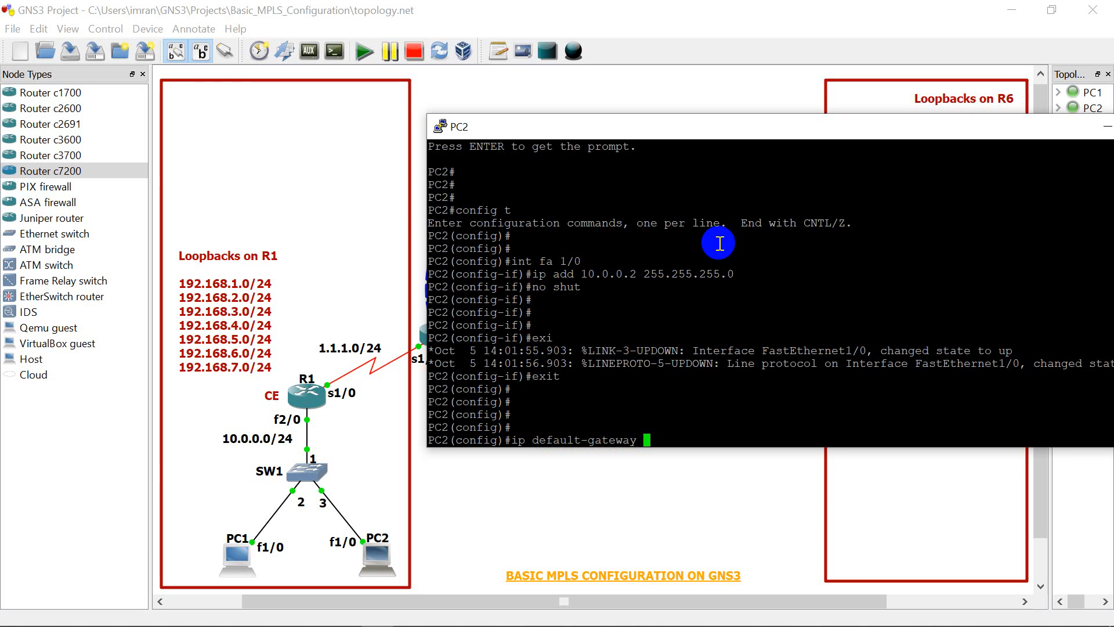
pyautogui.write(' 10.0.0.10')
pyautogui.press('Return')
pyautogui.press('Return')
# Step: End configuration mode on PC2 and close its console window
pyautogui.press('Return')
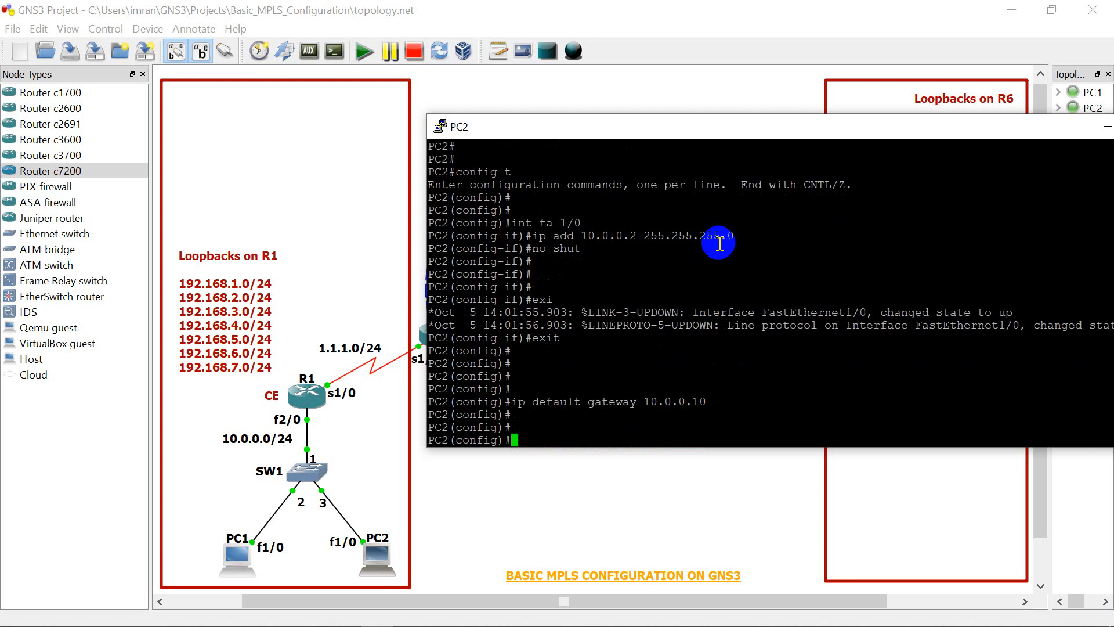
pyautogui.write('end')
pyautogui.press('Return')
pyautogui.press('Return')
pyautogui.press('Return')
pyautogui.press('Return')
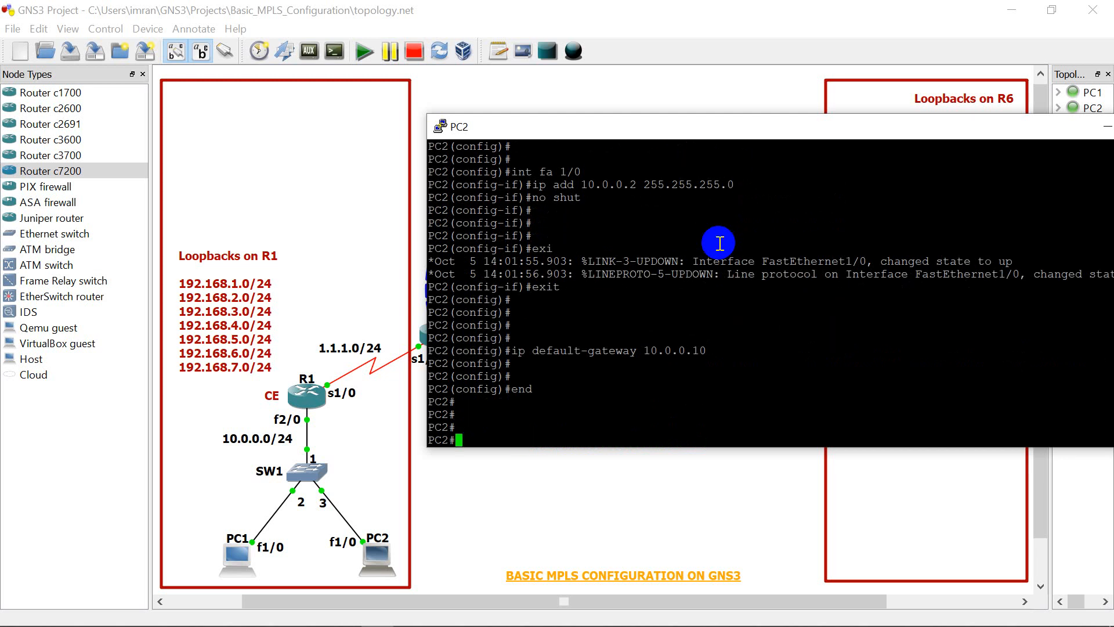
pyautogui.moveTo(849, 126); pyautogui.dragTo(687, 131)
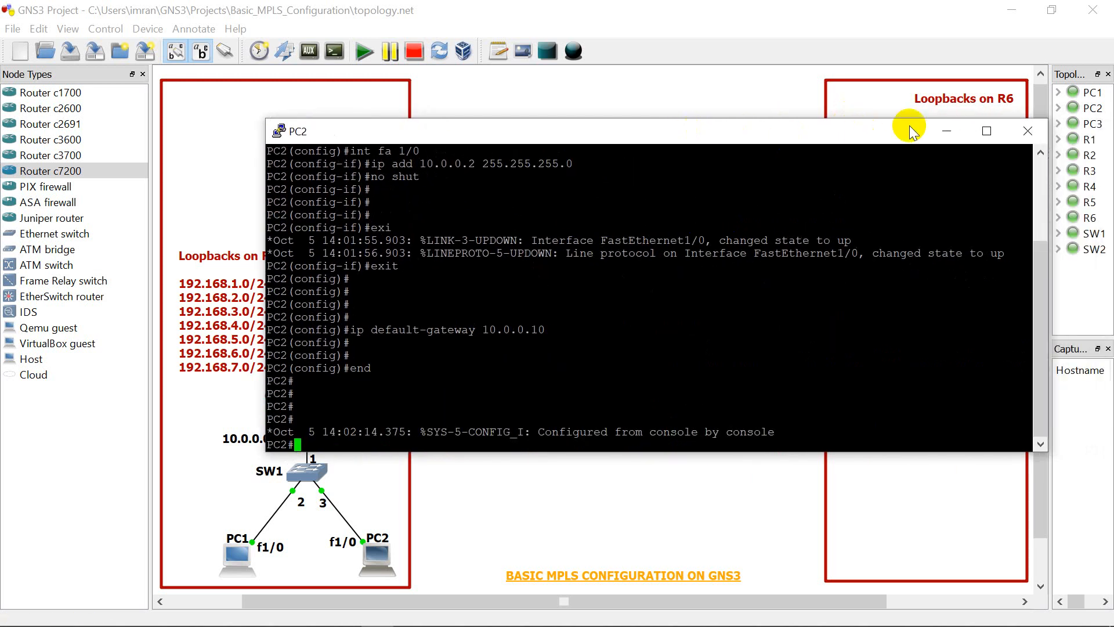
pyautogui.click(1028, 131)
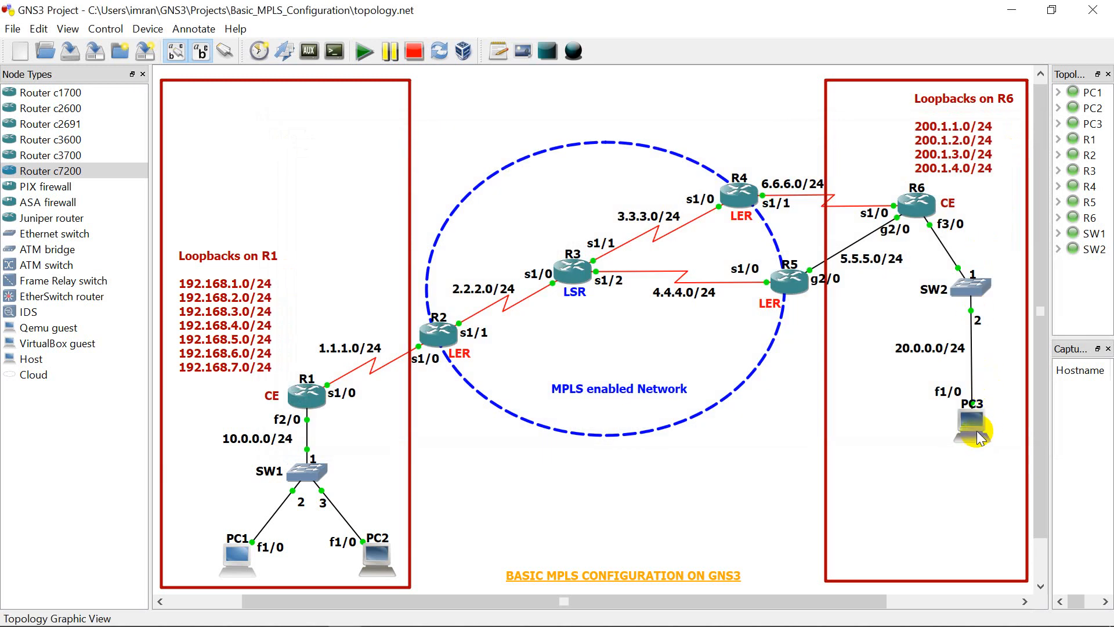
# Step: Open PC3's console and enter global configuration mode with "config t"
pyautogui.rightClick(979, 437)
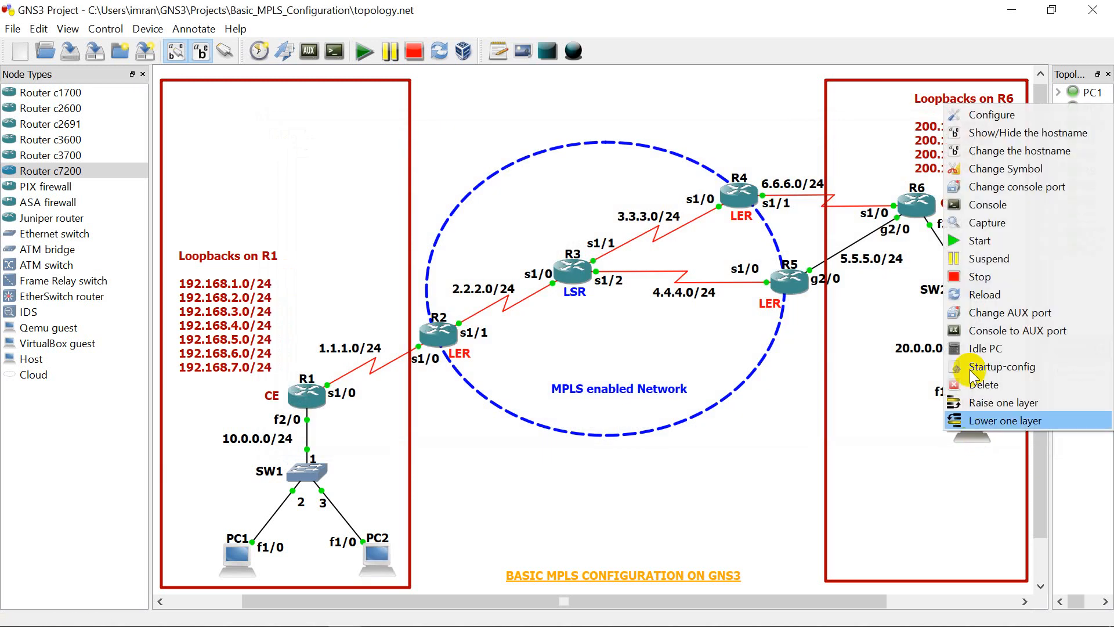
pyautogui.click(984, 206)
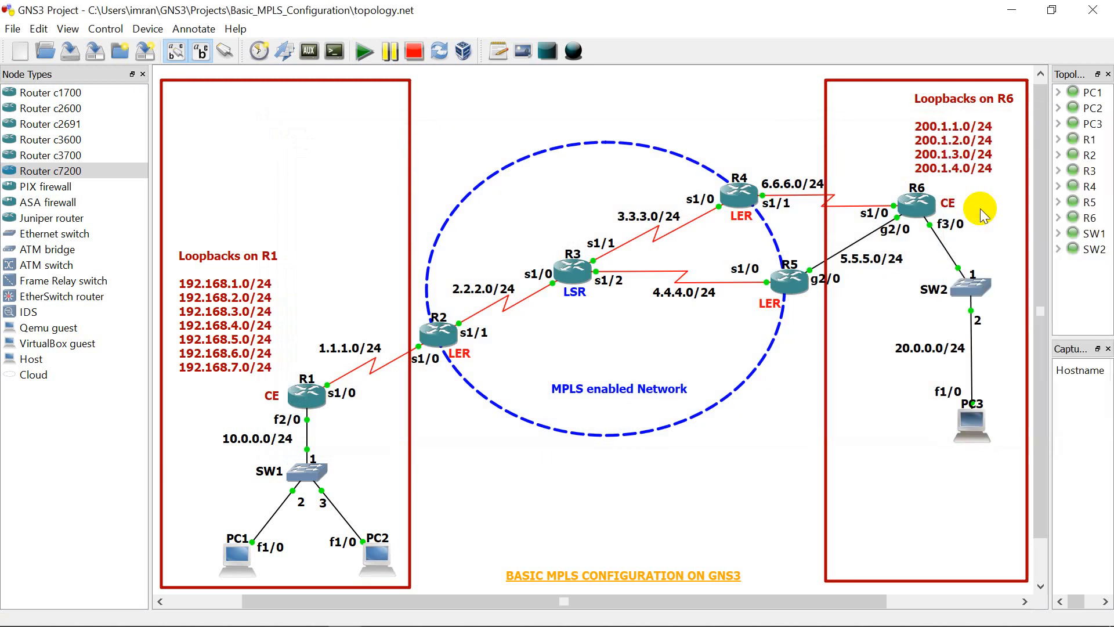
pyautogui.press('Return')
pyautogui.press('Return')
pyautogui.press('Return')
pyautogui.press('Return')
pyautogui.press('Return')
pyautogui.press('Return')
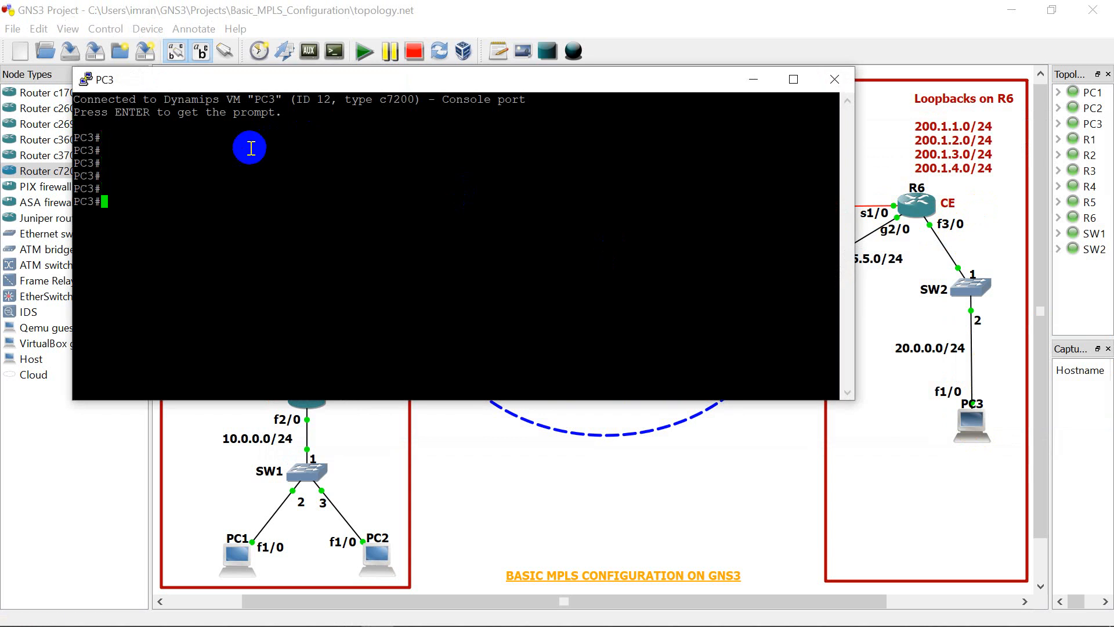
pyautogui.write('config t')
pyautogui.press('Return')
pyautogui.press('Return')
pyautogui.press('Return')
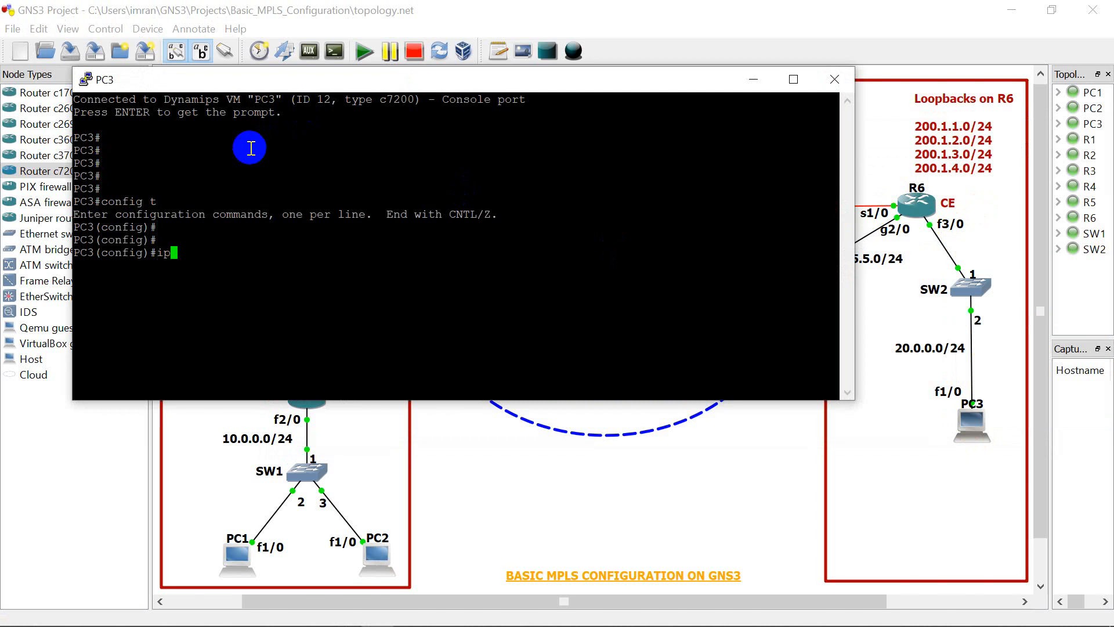
# Step: Assign IP address 20.0.0.1 with mask 255.255.255.0 to interface f1/0 on PC3
pyautogui.press('BackSpace')
pyautogui.press('BackSpace')
pyautogui.write('int f1/0')
pyautogui.press('Return')
pyautogui.write('ip add 20.0')
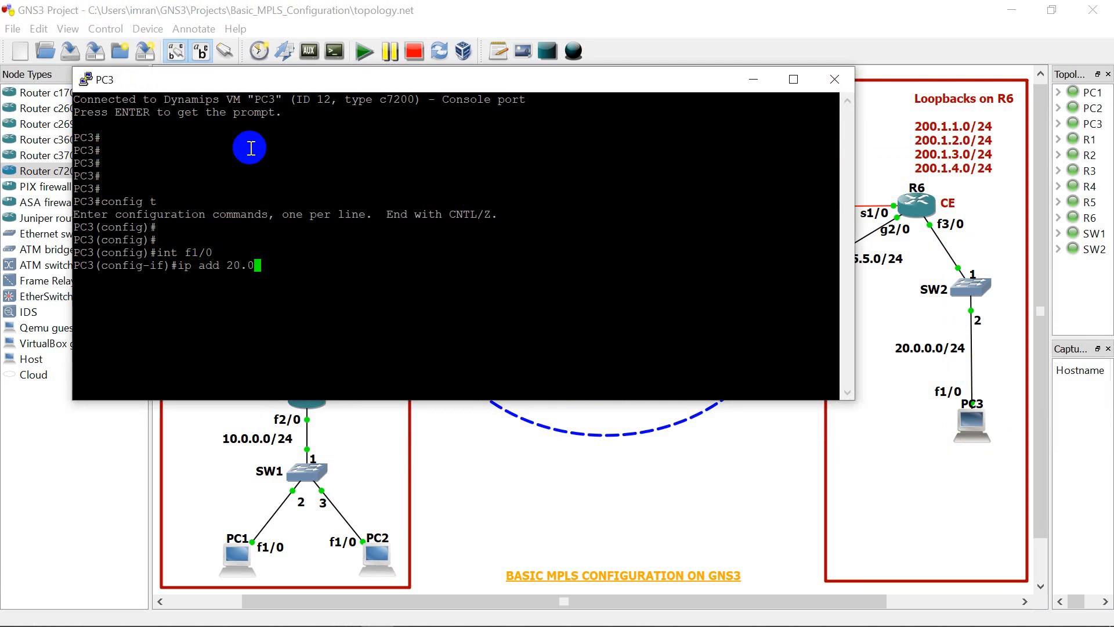
pyautogui.write('.0.1 255.255.255.0')
pyautogui.press('Return')
# Step: Enable PC3's f1/0 interface with "no shut" and exit to global configuration mode
pyautogui.write('no')
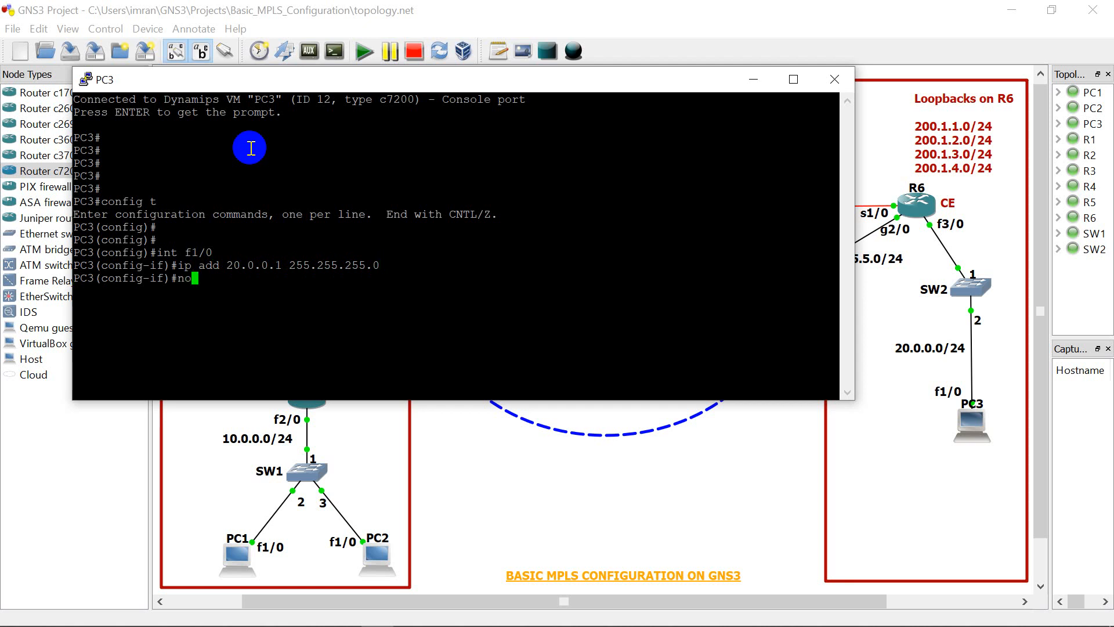
pyautogui.write(' shut')
pyautogui.press('Return')
pyautogui.press('Return')
pyautogui.press('Return')
pyautogui.press('Return')
pyautogui.press('Return')
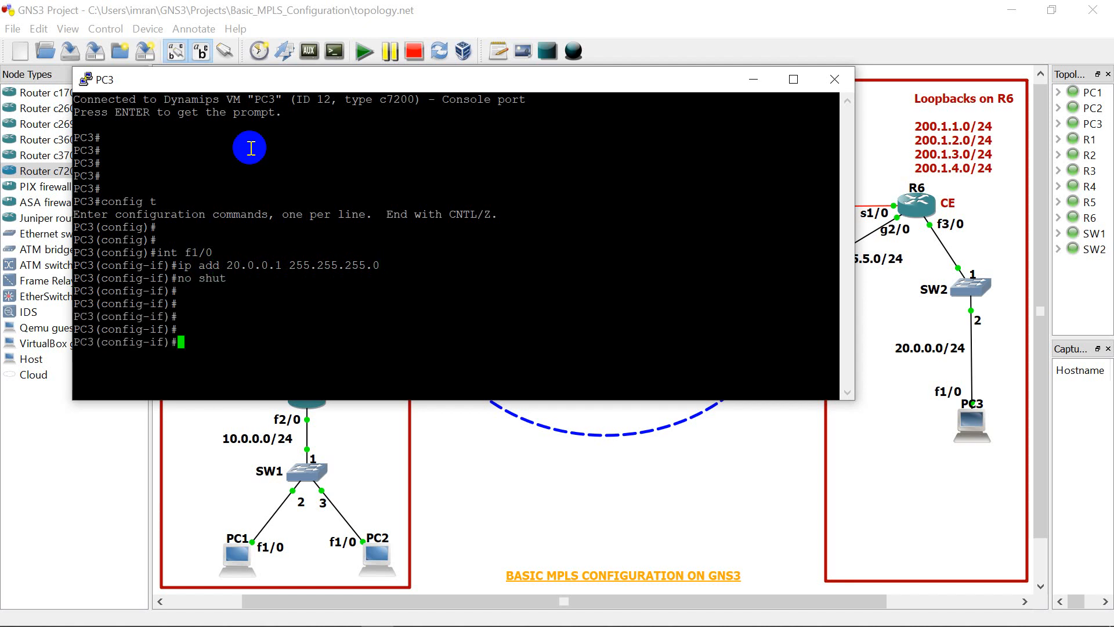
pyautogui.write('exit')
pyautogui.press('Return')
pyautogui.press('Return')
pyautogui.press('Return')
pyautogui.press('Return')
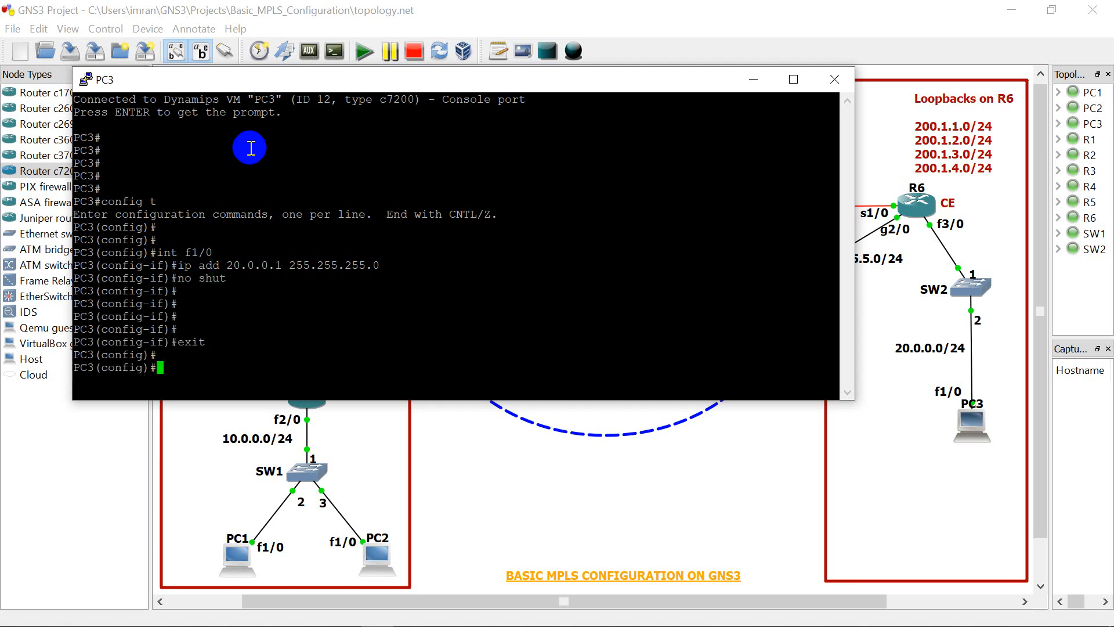
# Step: Set PC3's default gateway to 20.0.0.10 with the "ip default-gateway" command
pyautogui.write('ip defa')
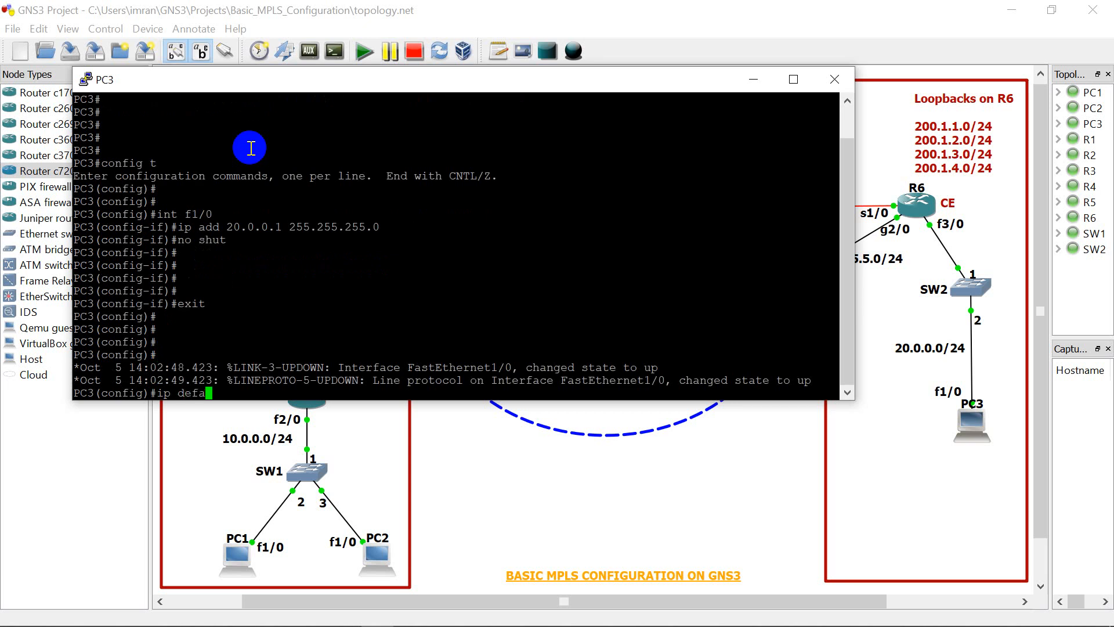
pyautogui.write('ult-gateway 20.0.0.10')
pyautogui.press('Return')
pyautogui.press('Return')
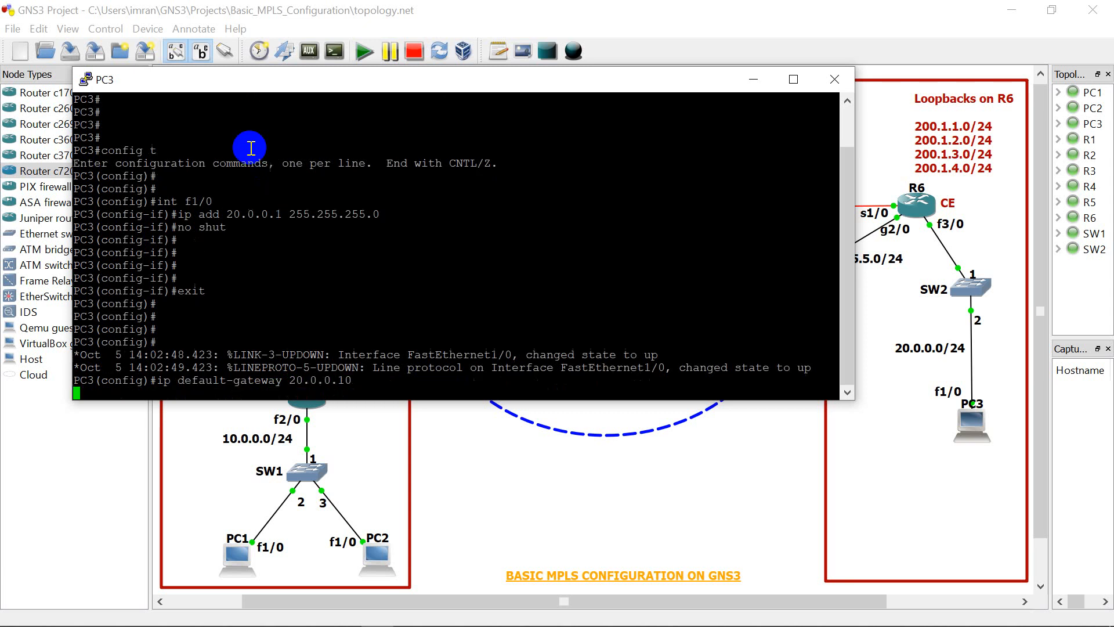
pyautogui.press('Return')
# Step: End configuration mode on PC3 and close its console window
pyautogui.write('end')
pyautogui.press('Return')
pyautogui.press('Return')
pyautogui.press('Return')
pyautogui.press('Return')
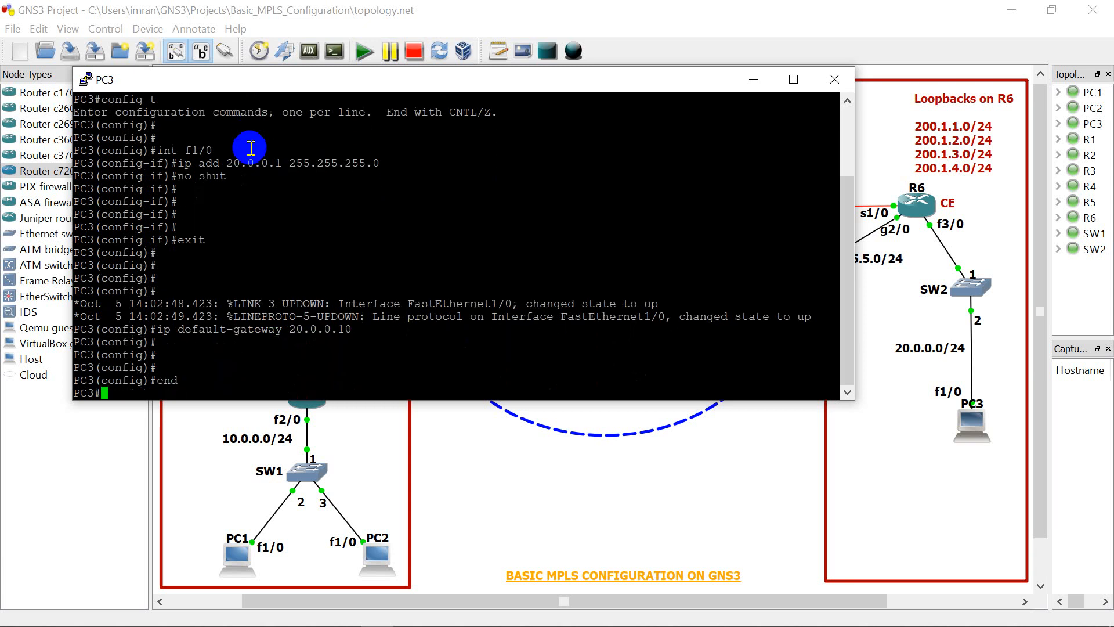
pyautogui.press('Return')
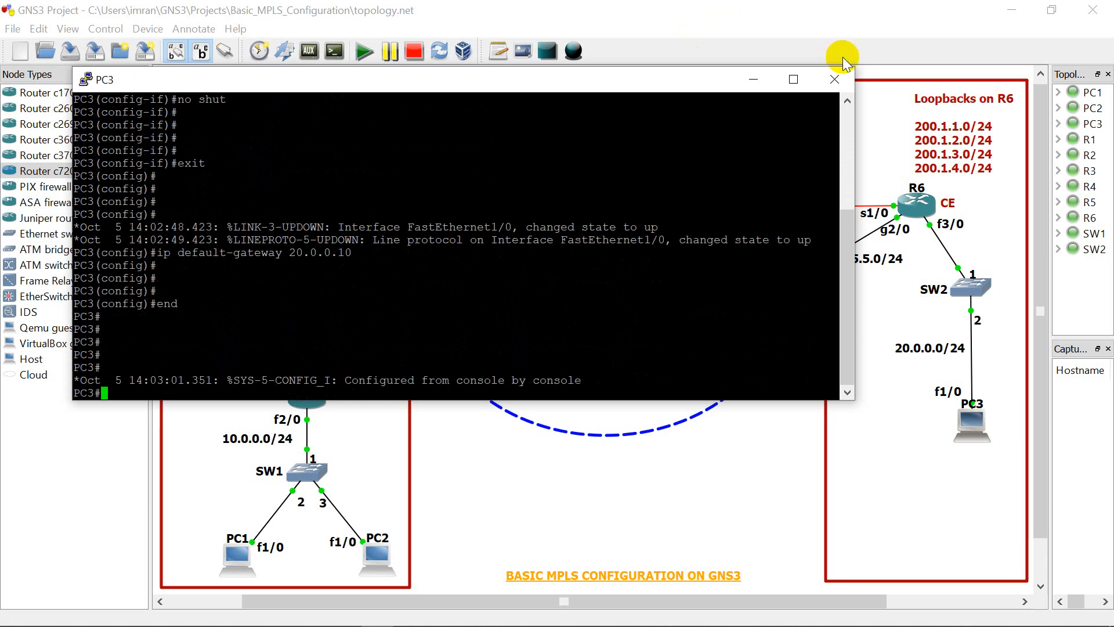
pyautogui.click(847, 87)
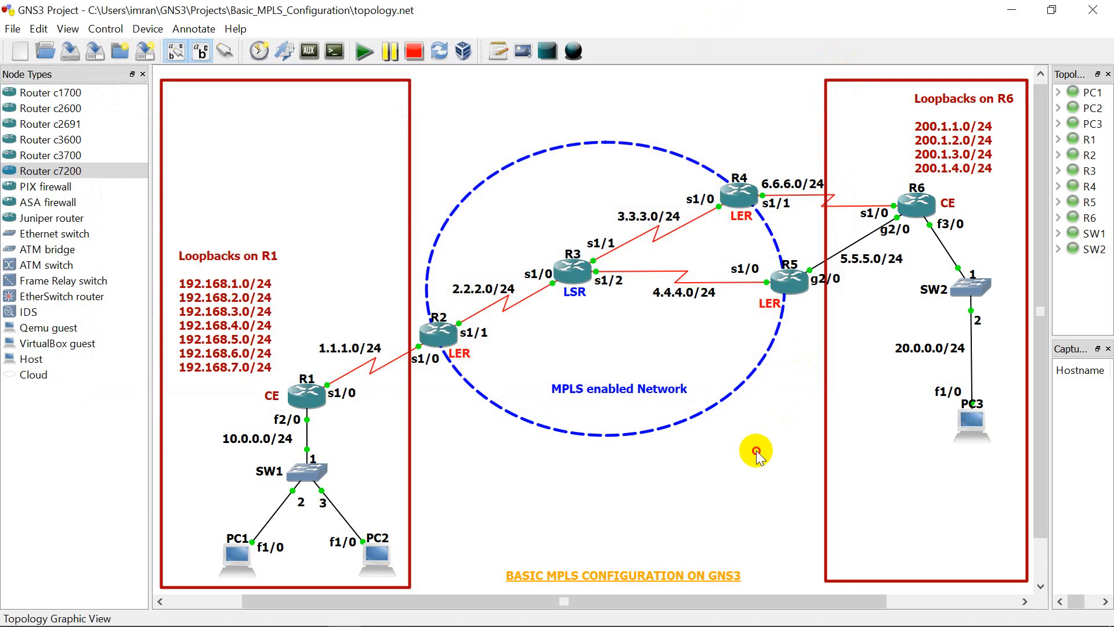
# Step: Open router R1's console, then narrow and move its window so R1's side of the topology stays uncovered
pyautogui.moveTo(301, 404)
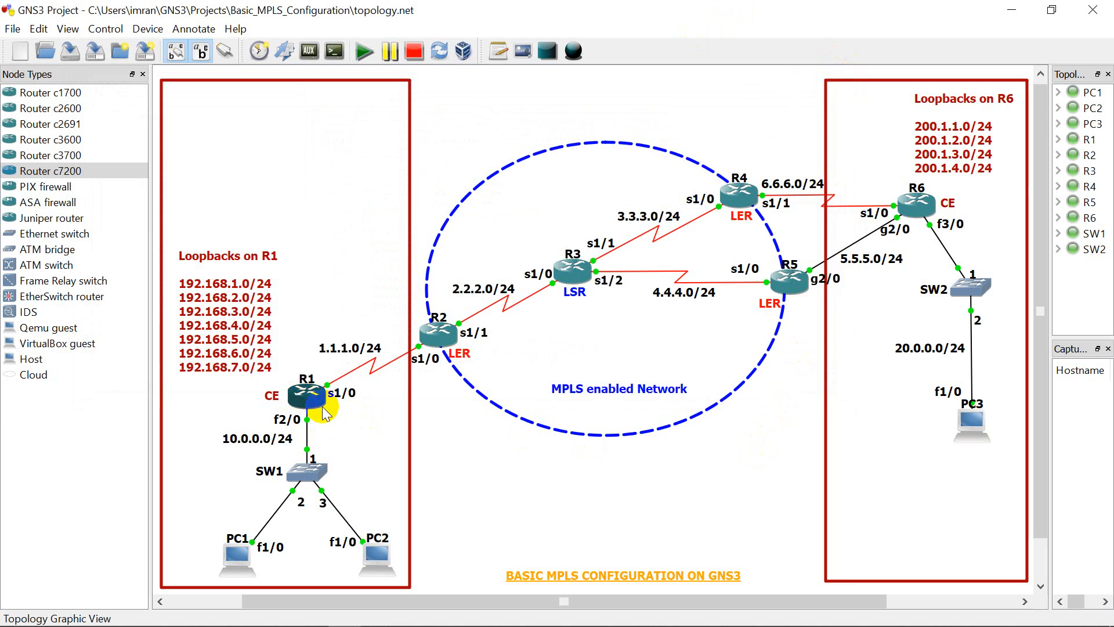
pyautogui.rightClick(315, 399)
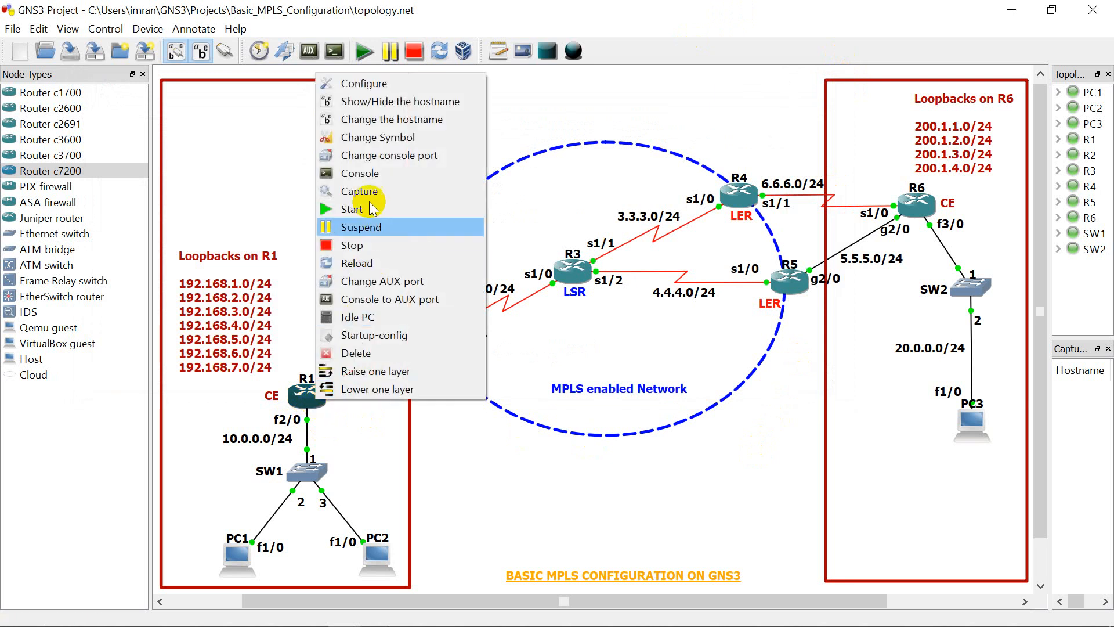
pyautogui.click(372, 177)
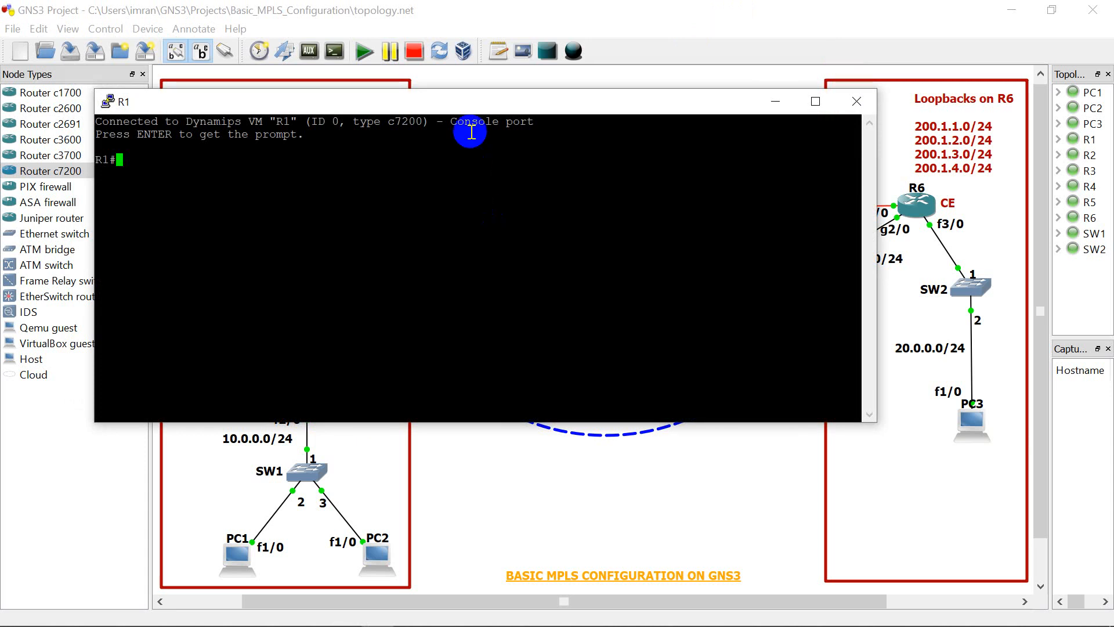
pyautogui.moveTo(472, 109); pyautogui.dragTo(542, 135)
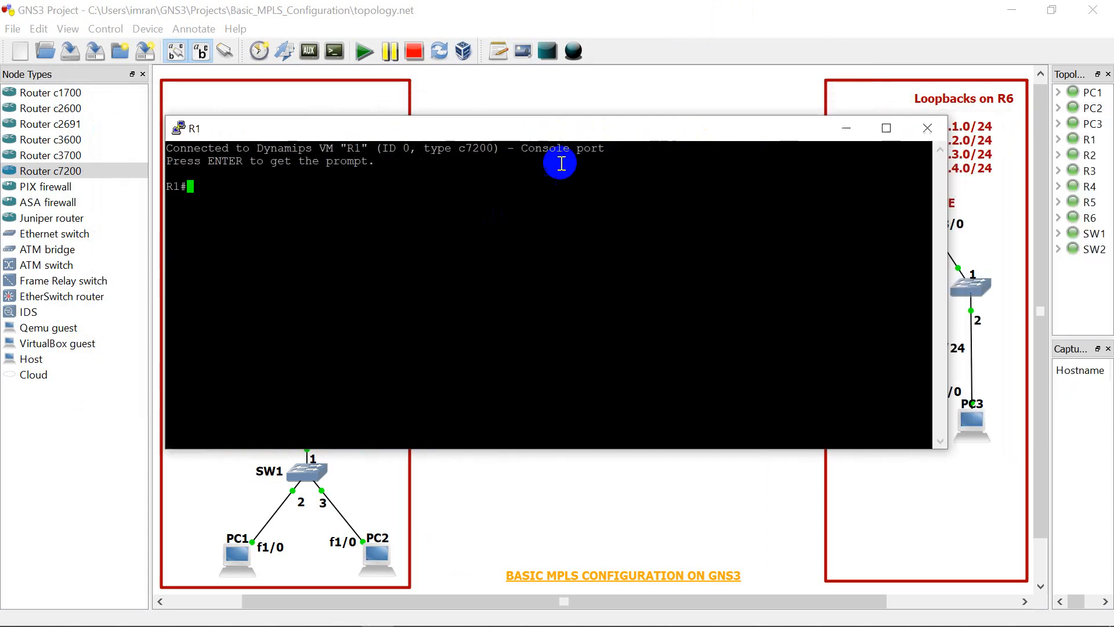
pyautogui.moveTo(950, 251); pyautogui.dragTo(725, 254)
pyautogui.moveTo(649, 130); pyautogui.dragTo(773, 113)
# Step: Enter global configuration mode on R1 with "config t"
pyautogui.press('Return')
pyautogui.press('Return')
pyautogui.press('Return')
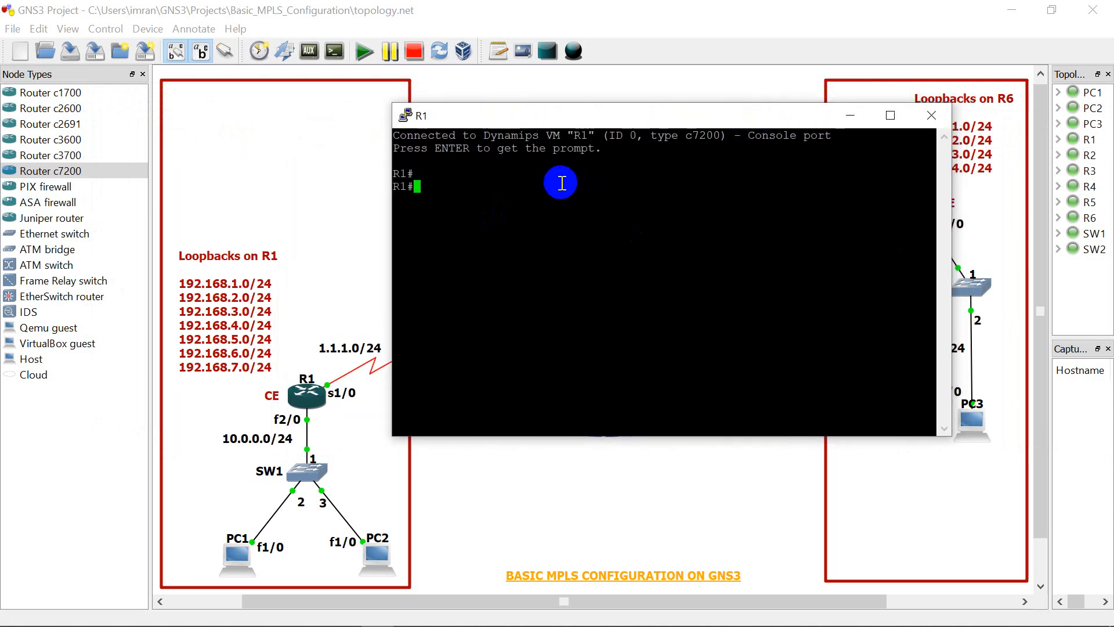
pyautogui.write('config t')
pyautogui.press('Return')
pyautogui.press('Return')
pyautogui.press('Return')
pyautogui.press('Return')
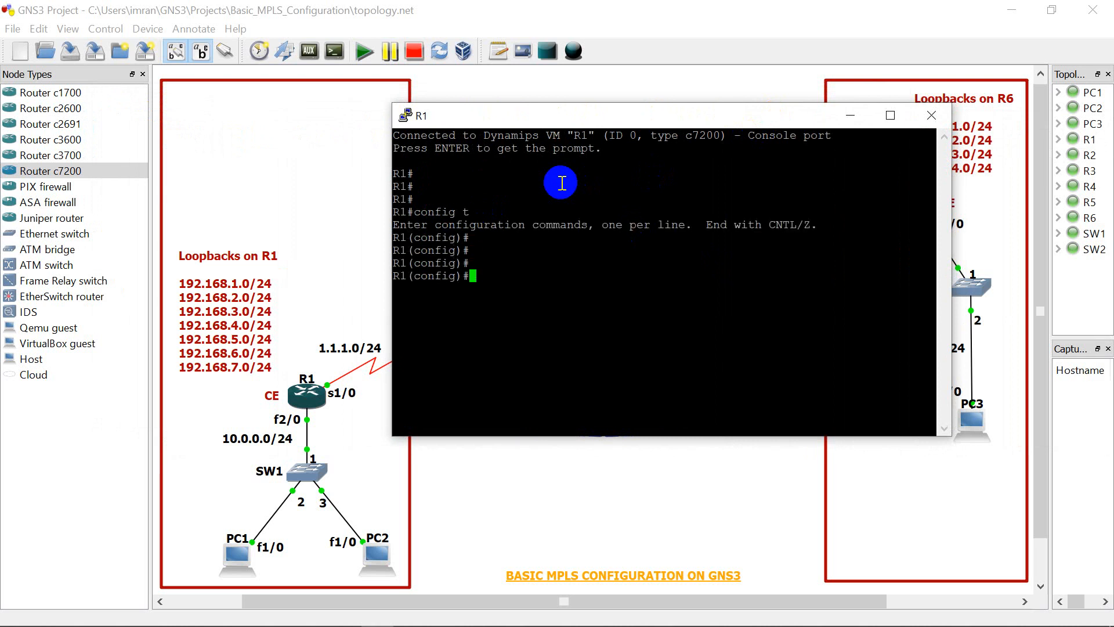
# Step: Enter interface f2/0 on R1 and assign it IP address 10.0.0.10 with mask 255.255.255.0
pyautogui.write('int f2/0')
pyautogui.press('Return')
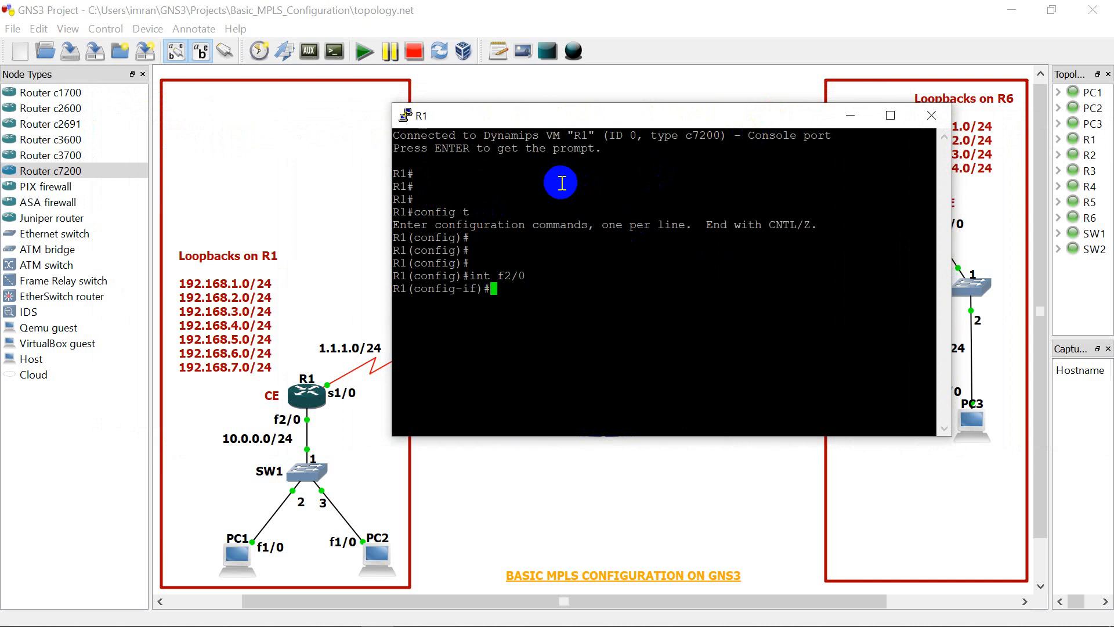
pyautogui.write('ip add 10.0.0.10 255')
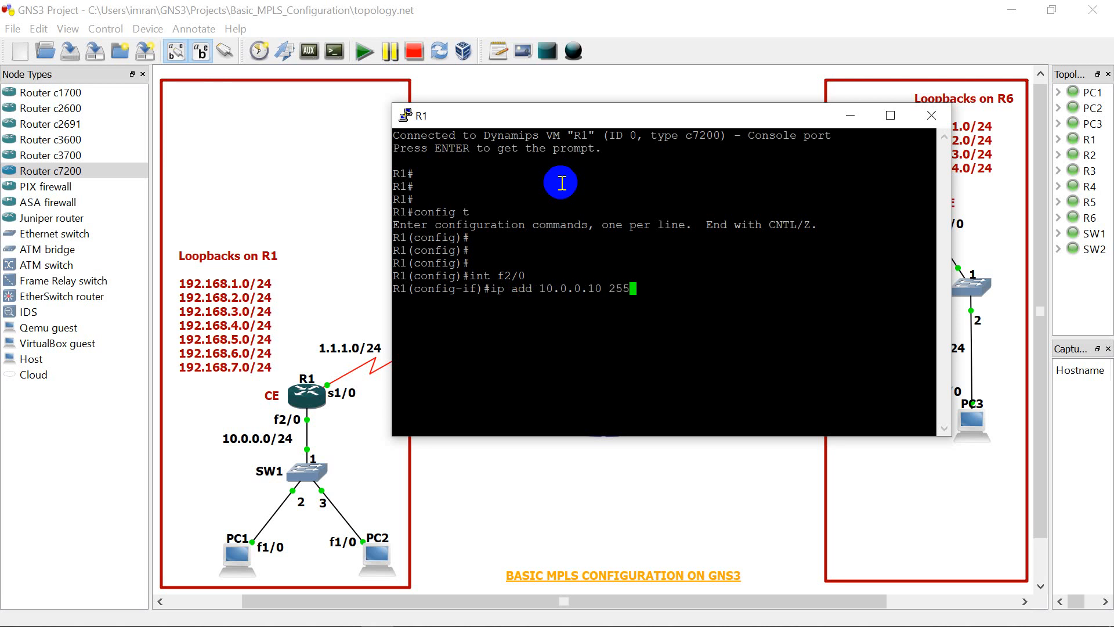
pyautogui.write('.255.255.0')
pyautogui.press('Return')
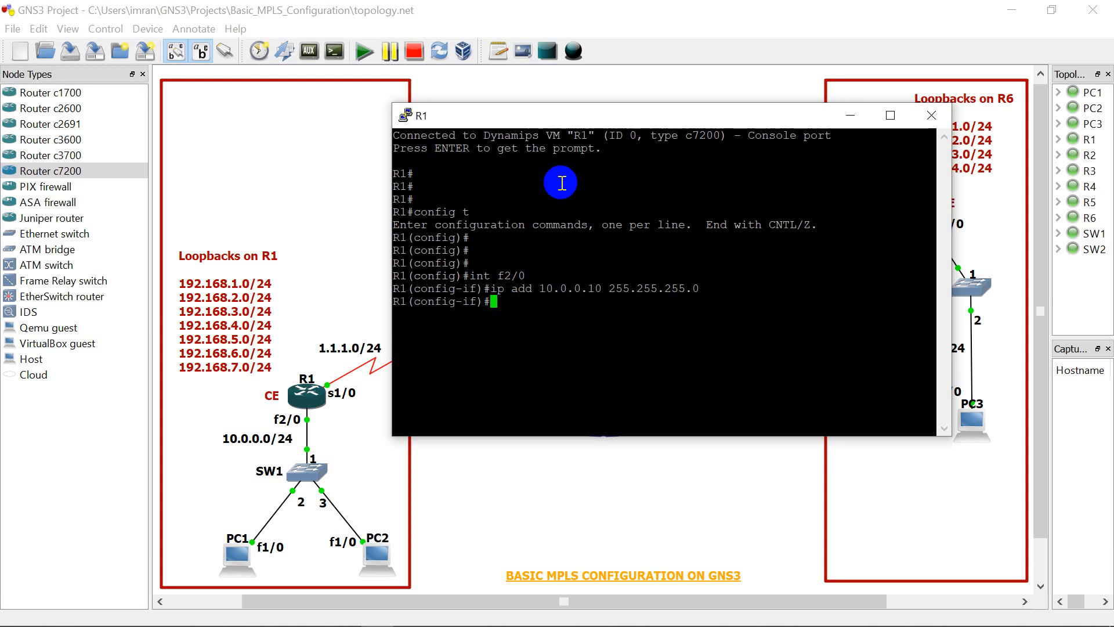
# Step: Enable R1's interface f2/0 with the "no shut" command
pyautogui.write('no shut')
pyautogui.press('Return')
pyautogui.press('Return')
pyautogui.press('Return')
pyautogui.press('Return')
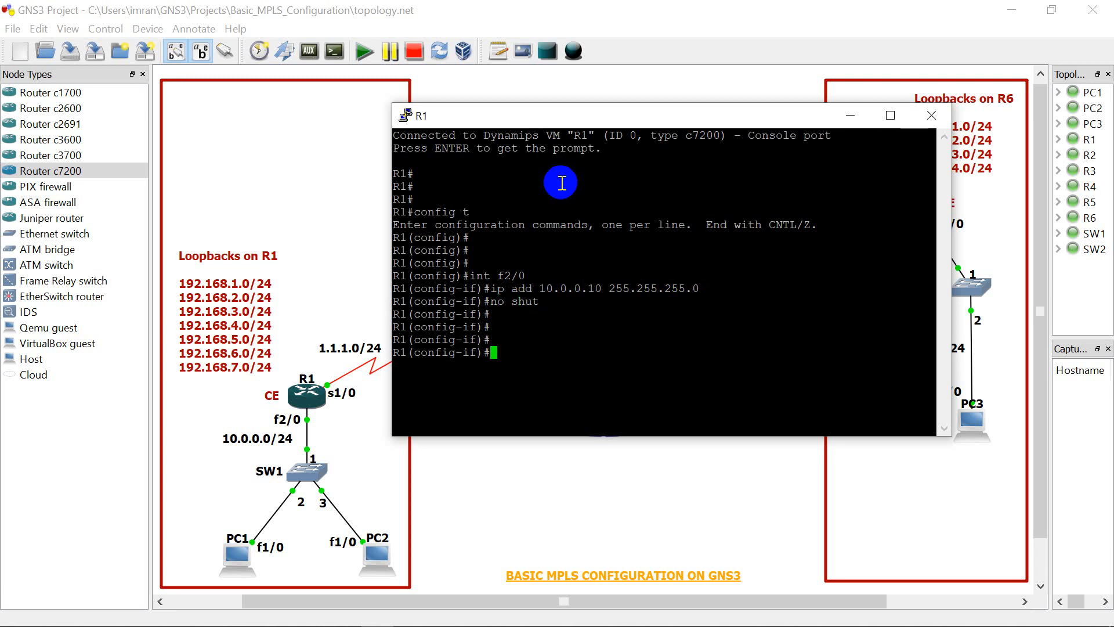
pyautogui.write('in')
pyautogui.press('Return')
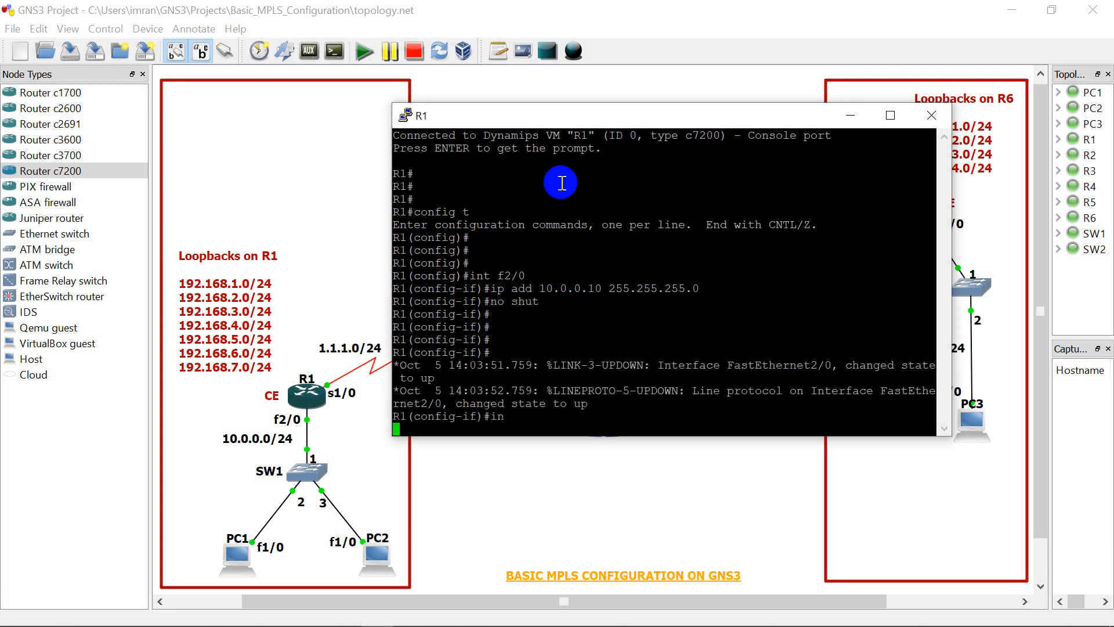
pyautogui.press('Return')
# Step: Enter serial interface 1/0 on R1 and assign it IP address 1.1.1.1 with mask 255.255.255.0
pyautogui.press('Return')
pyautogui.press('Return')
pyautogui.press('Return')
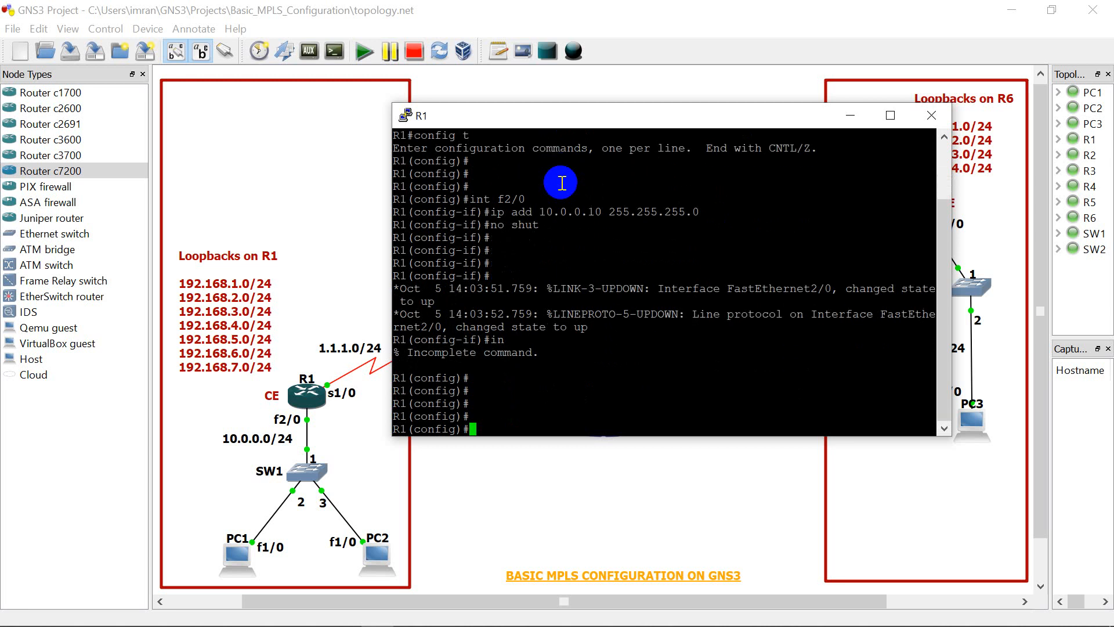
pyautogui.write('int se 1/0')
pyautogui.press('Return')
pyautogui.write('ip add ')
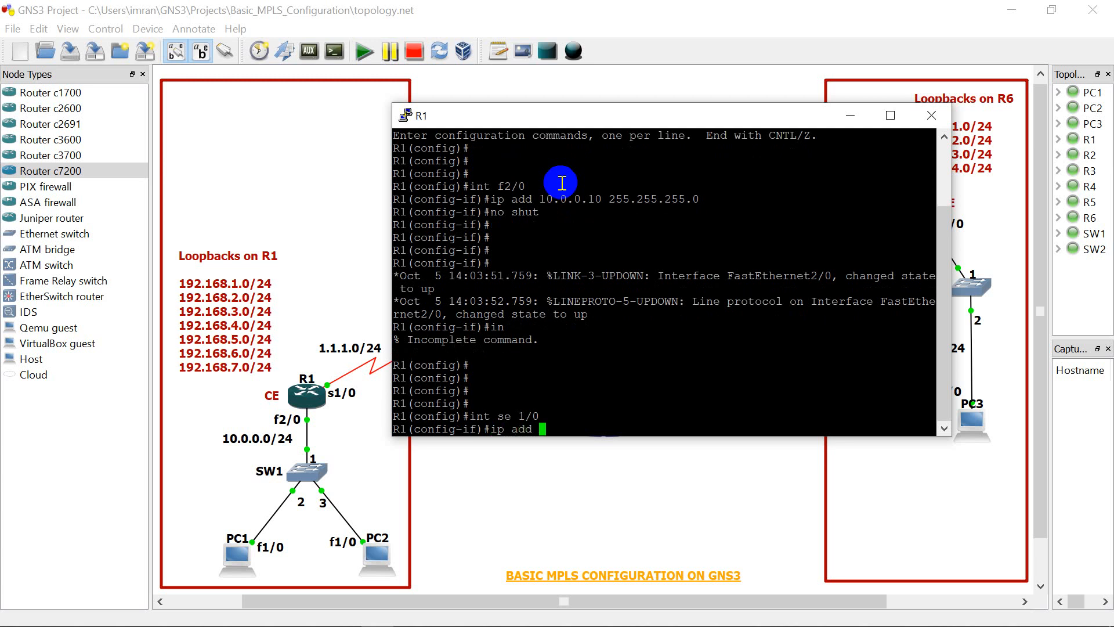
pyautogui.write('1.1.1.1 255.255.255.0')
pyautogui.press('Return')
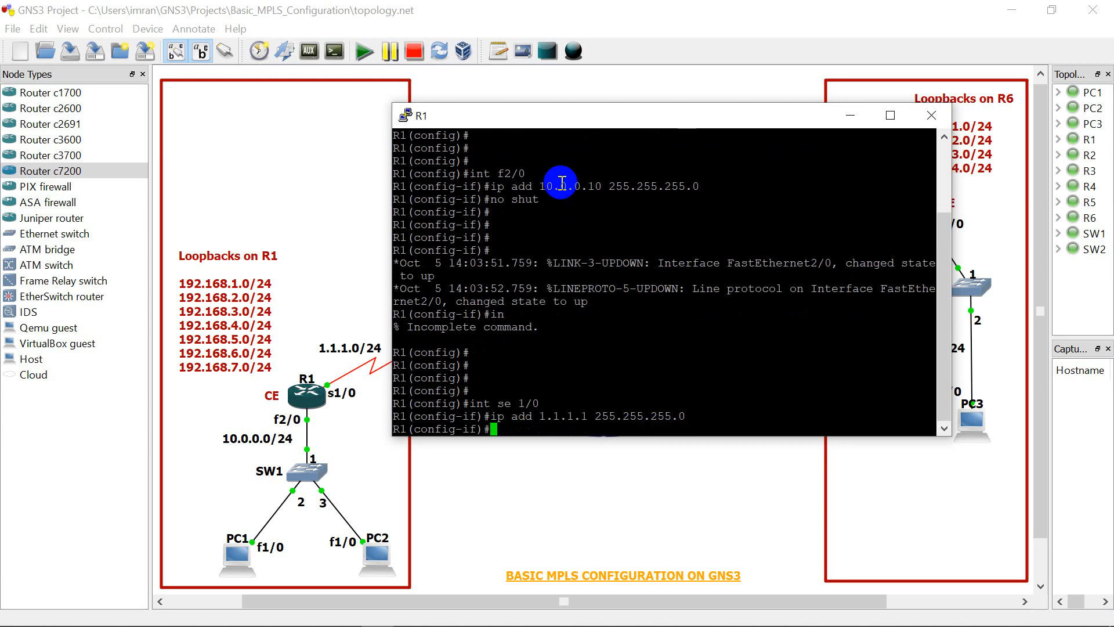
# Step: Enable R1's serial interface 1/0 with the "no shut" command
pyautogui.write('no shut')
pyautogui.press('Return')
pyautogui.press('Return')
pyautogui.press('Return')
pyautogui.press('Return')
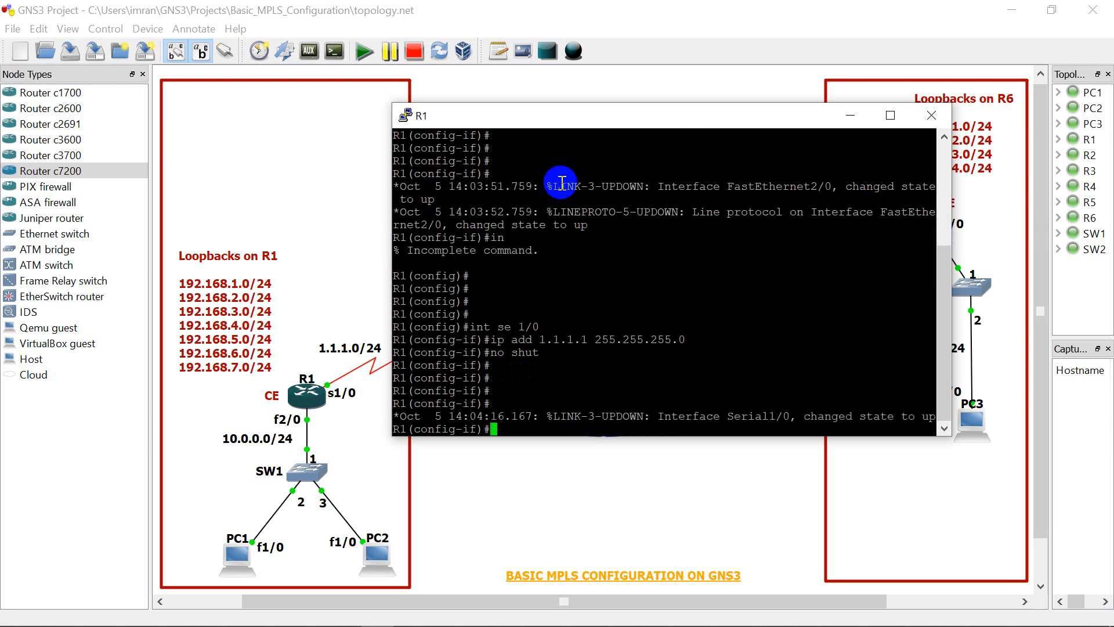
# Step: Create loopback interface 1 on R1 with the "int l1" command
pyautogui.write('int')
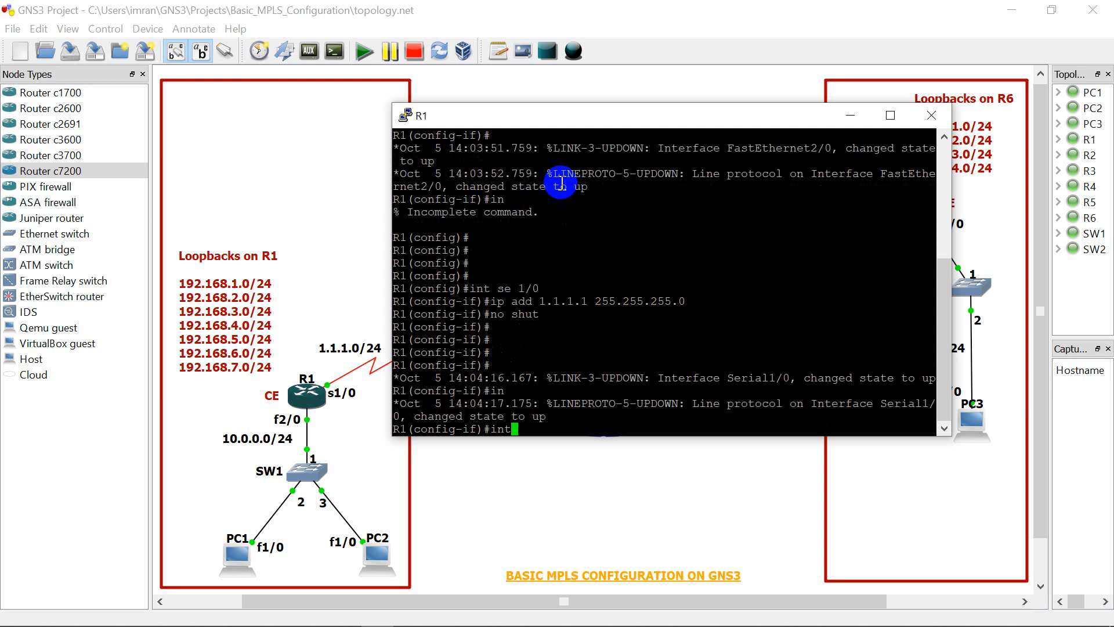
pyautogui.write(' l1')
pyautogui.press('Return')
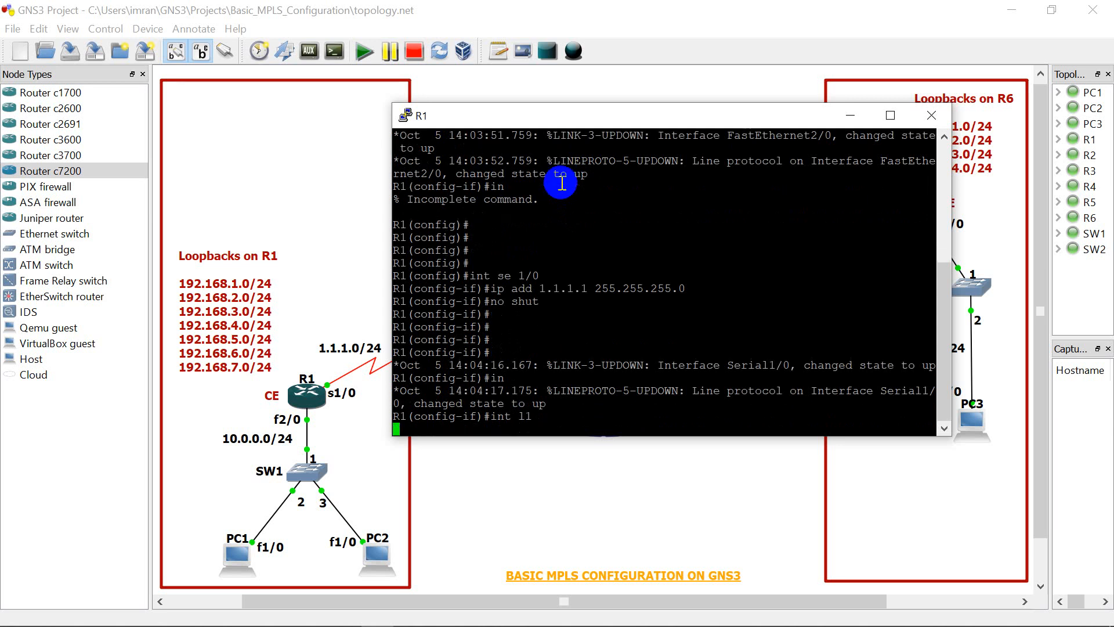
# Step: Widen R1's console window and assign loopback 1 the IP address 192.168.1.1 with mask 255.255.255.0
pyautogui.write('ip')
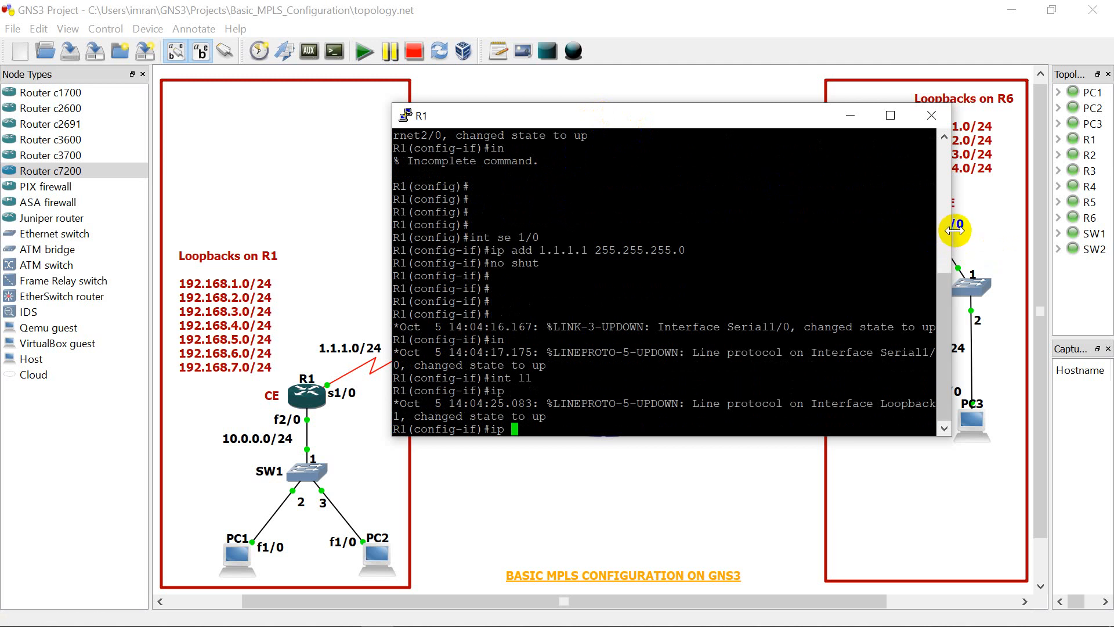
pyautogui.moveTo(953, 230); pyautogui.dragTo(1020, 223)
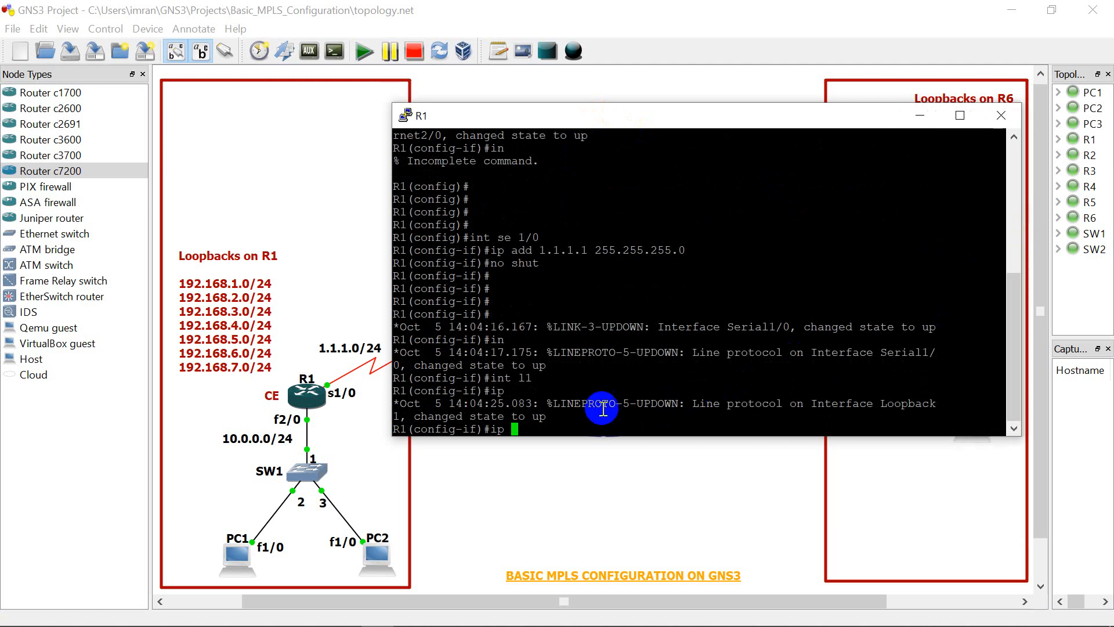
pyautogui.write('a')
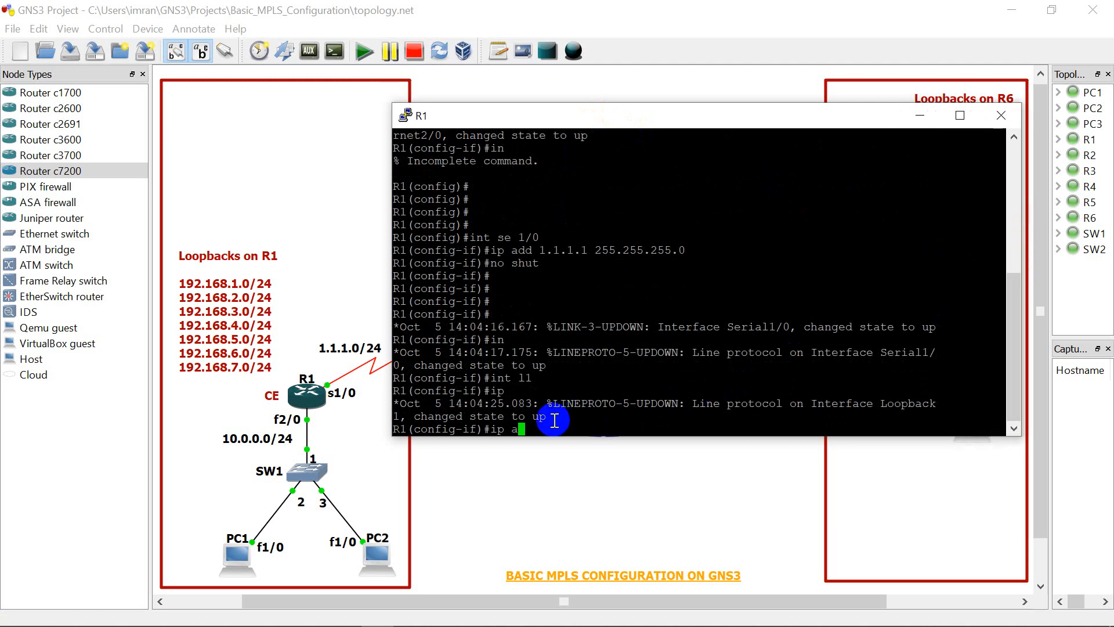
pyautogui.write('dd 192.168.1.1 255.255.255')
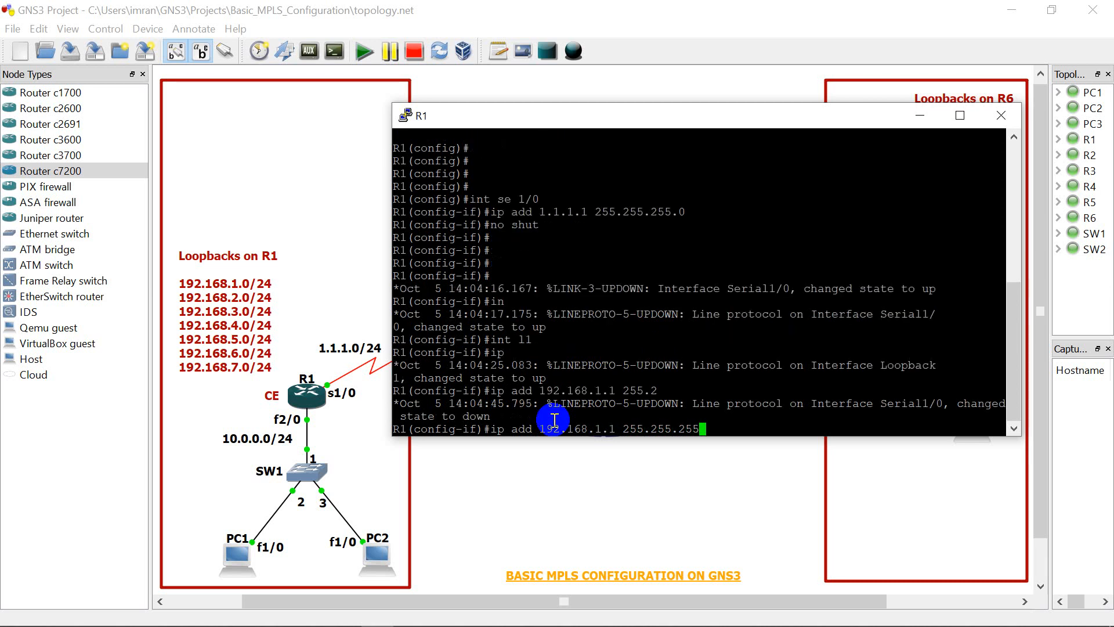
pyautogui.write('.')
pyautogui.write('0')
pyautogui.press('Return')
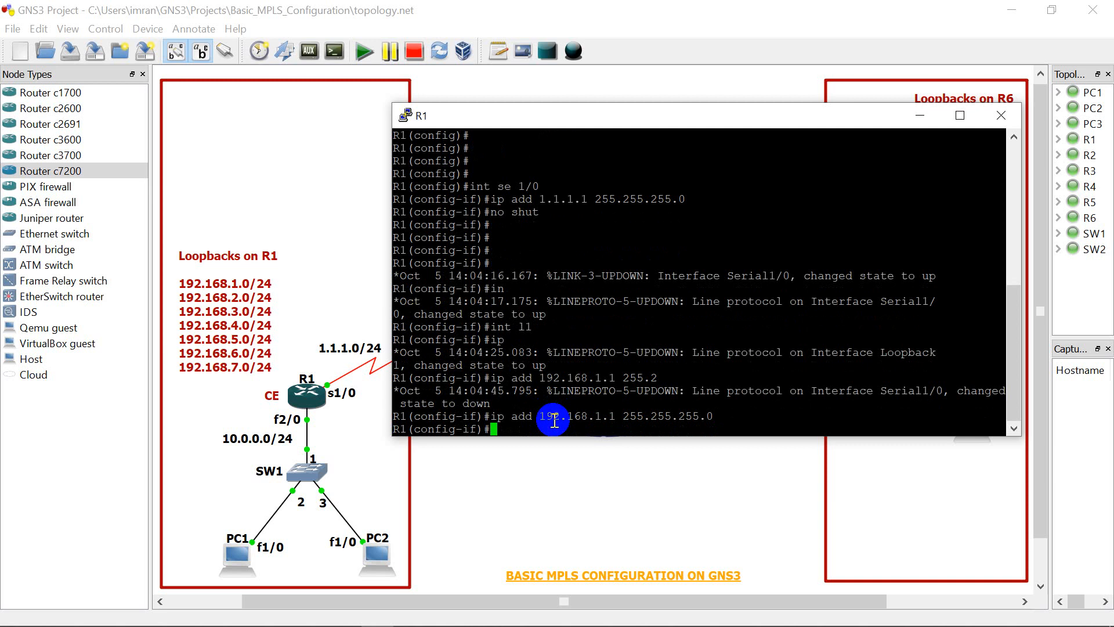
# Step: Create loopback interface 2 on R1 with the "int l2" command
pyautogui.write('int l1')
pyautogui.press('BackSpace')
pyautogui.write('2')
pyautogui.press('Return')
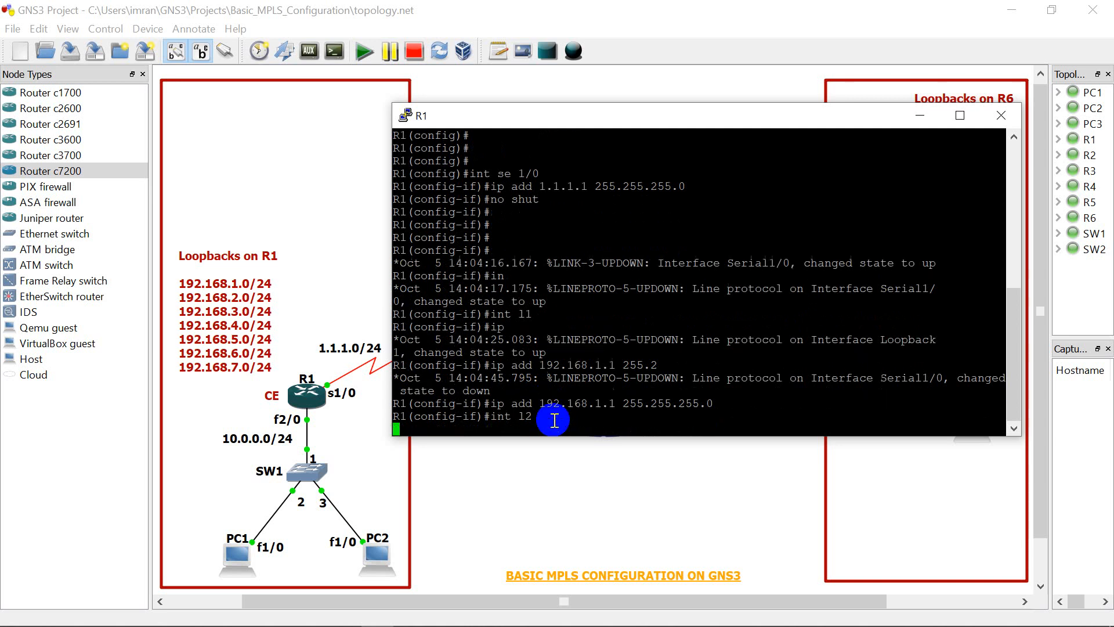
# Step: Try to assign loopback 2 the IP address 192.168.1.2 with mask 255.255.255.0 by reusing the previous address command
pyautogui.press('Up')
pyautogui.press('Up')
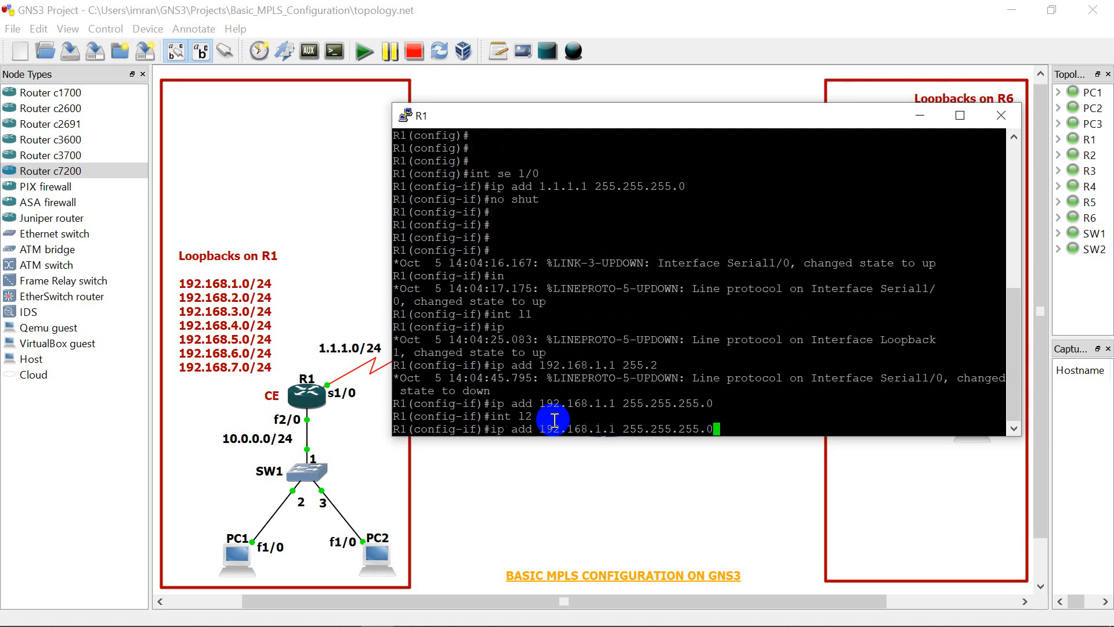
pyautogui.press('Return')
pyautogui.press('Up')
pyautogui.press('Left')
pyautogui.press('Left')
pyautogui.press('Left')
pyautogui.press('Left')
pyautogui.press('Left')
pyautogui.press('Left')
pyautogui.press('Left')
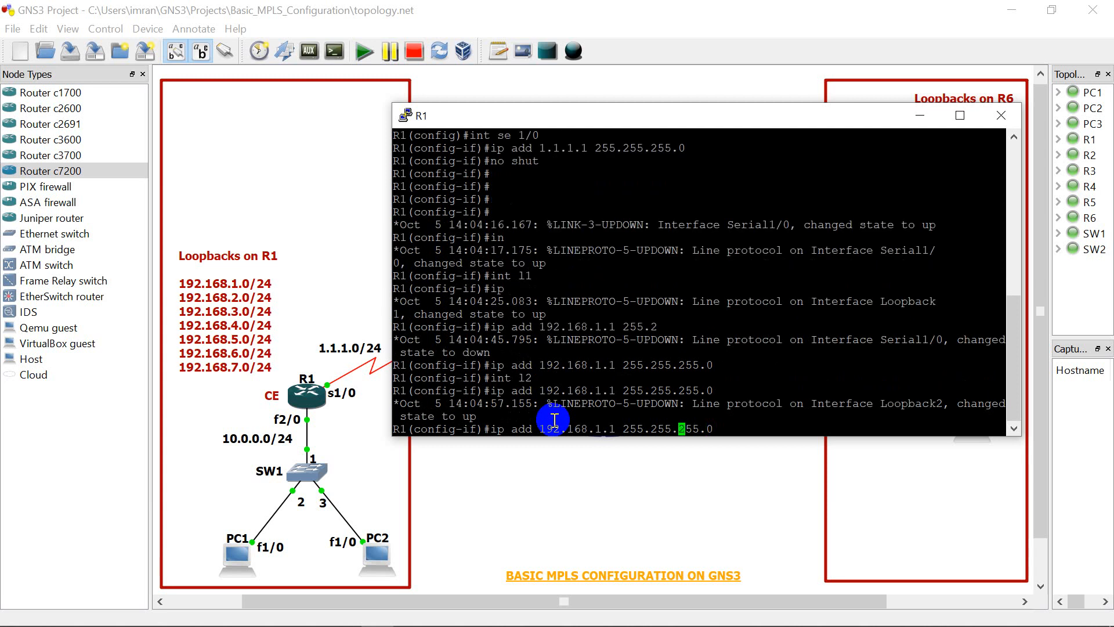
pyautogui.press('Left')
pyautogui.press('Left')
pyautogui.press('Left')
pyautogui.press('Left')
pyautogui.press('Left')
pyautogui.press('BackSpace')
pyautogui.write('2')
pyautogui.press('Return')
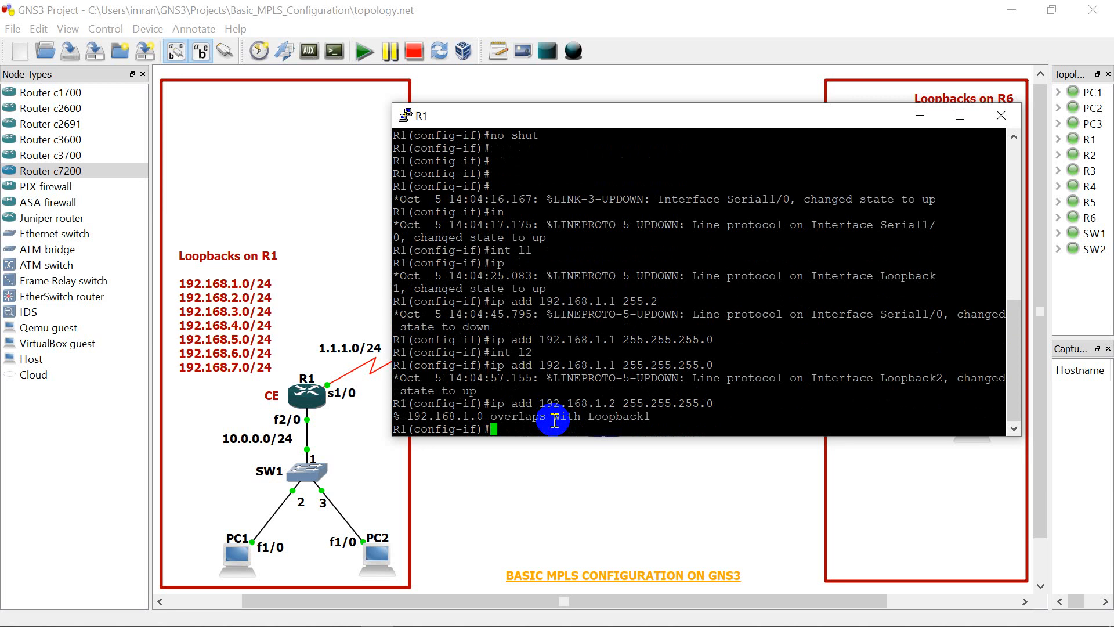
# Step: Assign loopback 2 the IP address 192.168.2.1 with mask 255.255.255.0
pyautogui.press('Up')
pyautogui.press('Left')
pyautogui.press('Left')
pyautogui.press('Left')
pyautogui.press('Left')
pyautogui.press('Left')
pyautogui.press('Left')
pyautogui.press('Left')
pyautogui.press('Left')
pyautogui.press('Left')
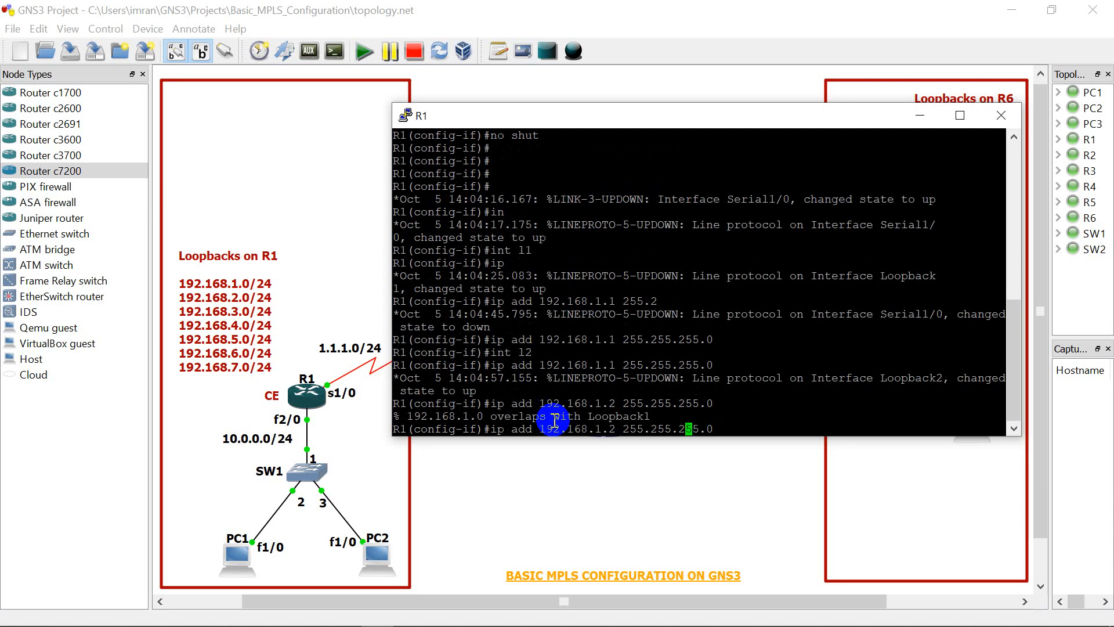
pyautogui.press('Left')
pyautogui.press('Left')
pyautogui.press('Left')
pyautogui.press('Left')
pyautogui.press('Left')
pyautogui.press('BackSpace')
pyautogui.press('BackSpace')
pyautogui.press('BackSpace')
pyautogui.write('2.1')
pyautogui.press('Return')
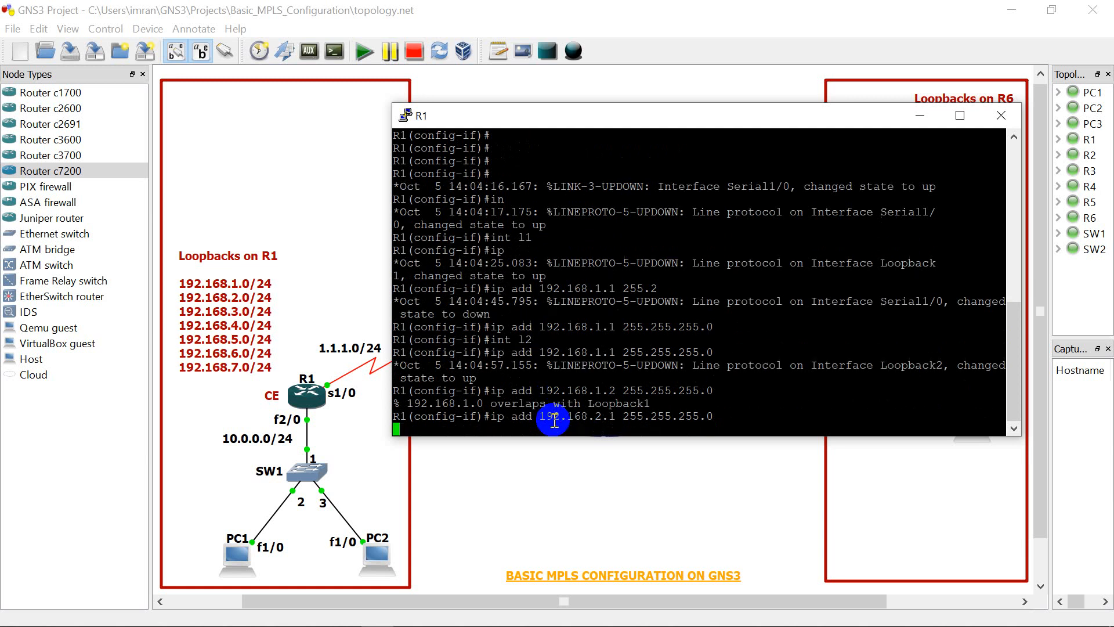
# Step: Create loopback interface 3 on R1 with the "int l3" command
pyautogui.press('Up')
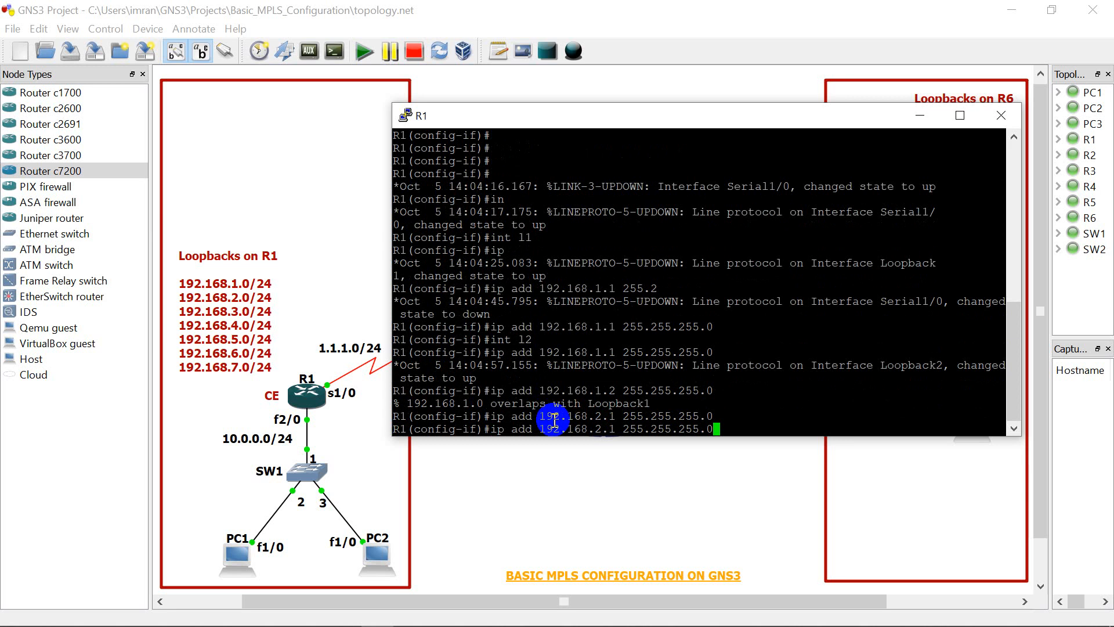
pyautogui.press('Up')
pyautogui.press('Up')
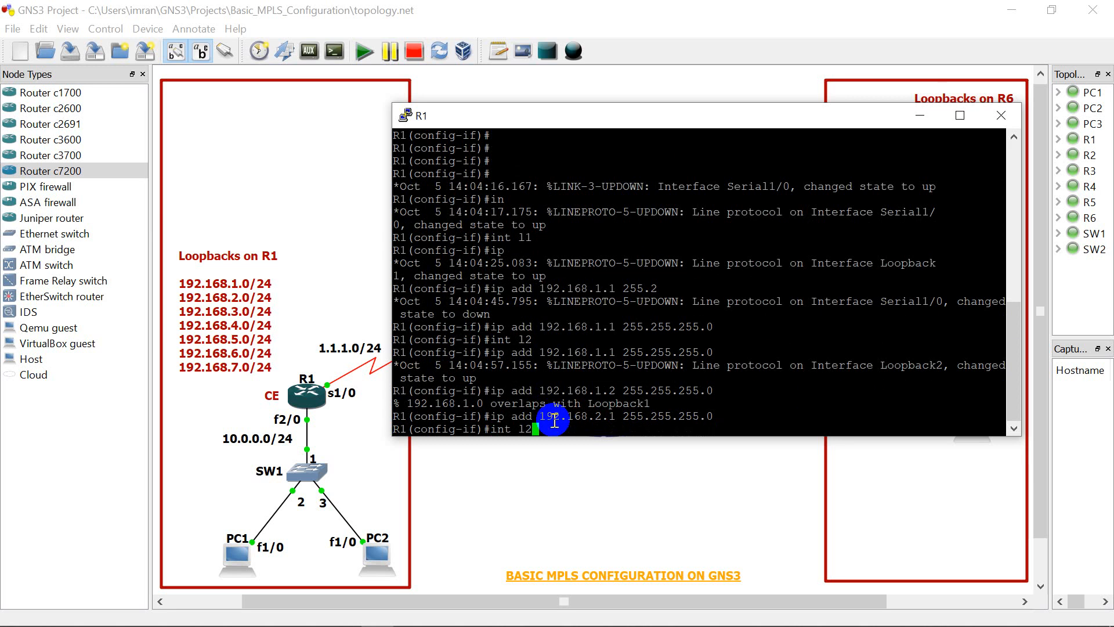
pyautogui.press('BackSpace')
pyautogui.write('3')
pyautogui.press('Return')
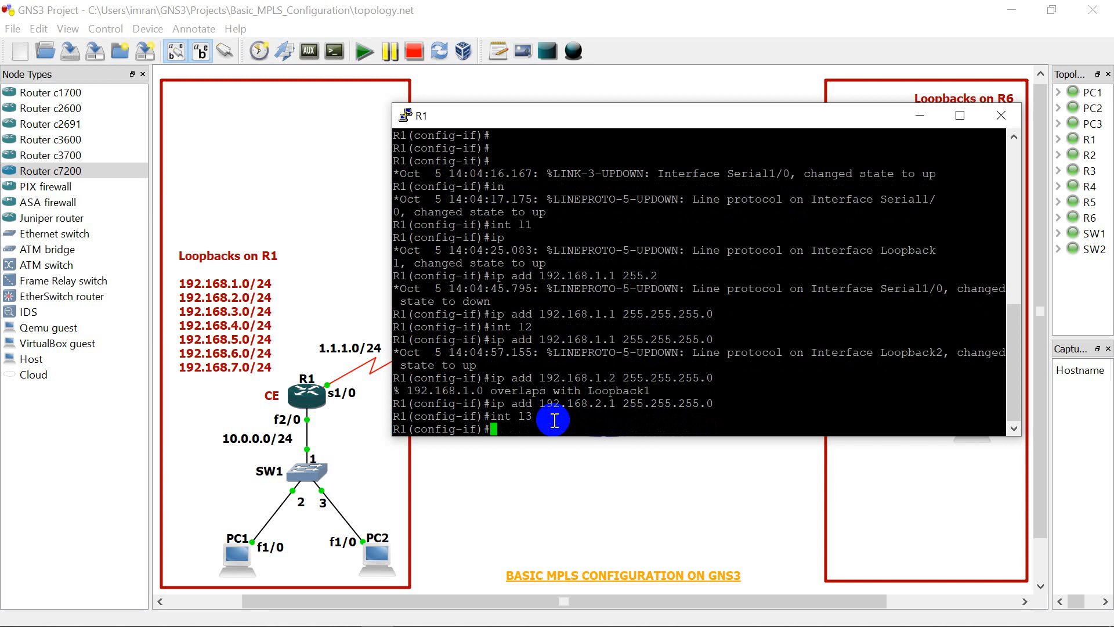
pyautogui.press('Return')
# Step: Assign loopback 3 the IP address 192.168.3.1 with mask 255.255.255.0
pyautogui.press('Up')
pyautogui.press('Up')
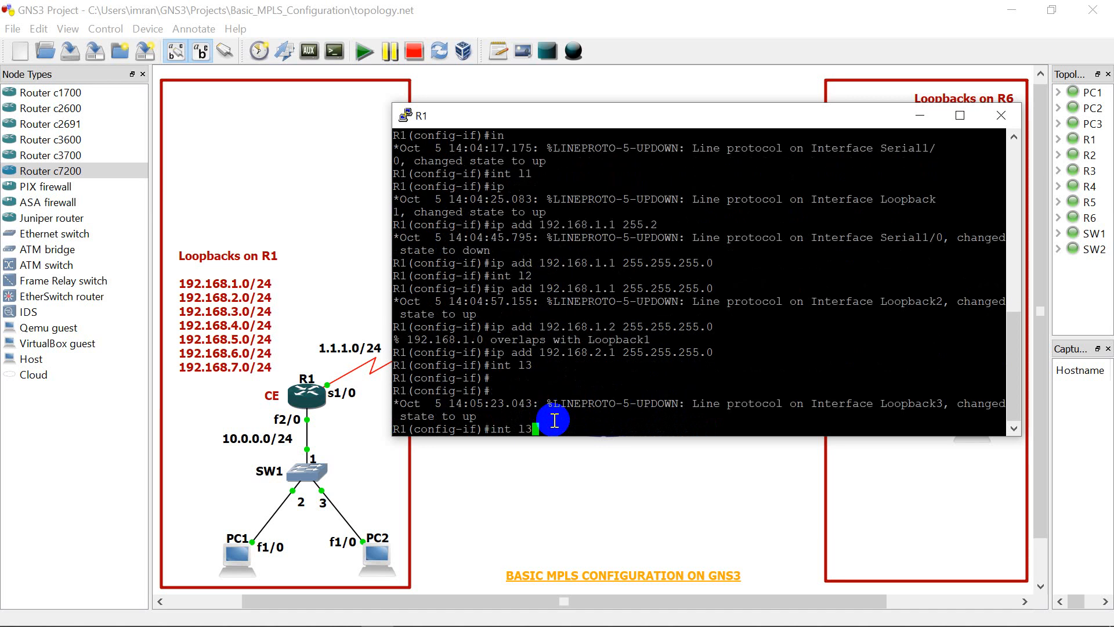
pyautogui.press('Left')
pyautogui.press('Left')
pyautogui.press('Left')
pyautogui.press('Left')
pyautogui.press('Left')
pyautogui.press('Left')
pyautogui.press('Left')
pyautogui.press('Left')
pyautogui.press('Left')
pyautogui.press('Left')
pyautogui.press('Left')
pyautogui.press('Left')
pyautogui.press('Left')
pyautogui.press('Left')
pyautogui.press('Left')
pyautogui.press('Left')
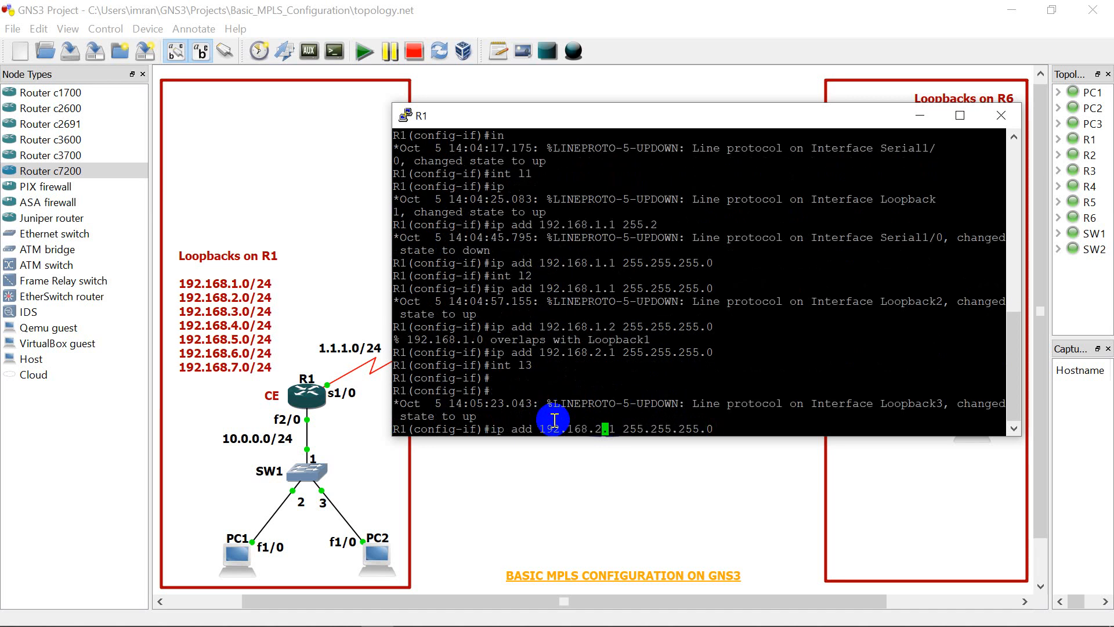
pyautogui.press('BackSpace')
pyautogui.write('3')
pyautogui.press('Return')
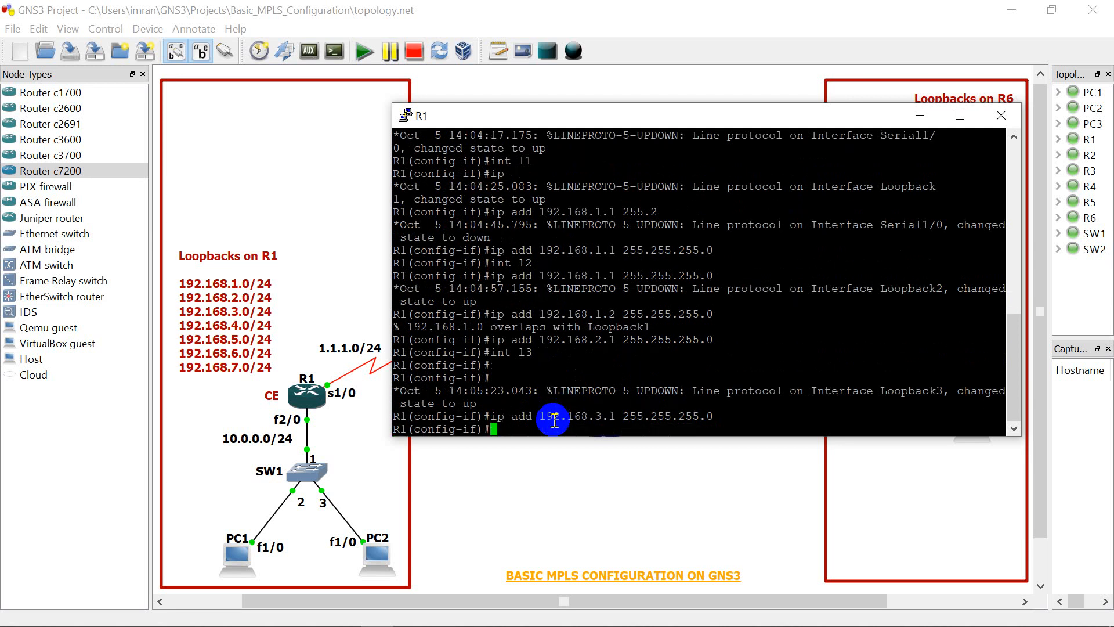
pyautogui.press('Return')
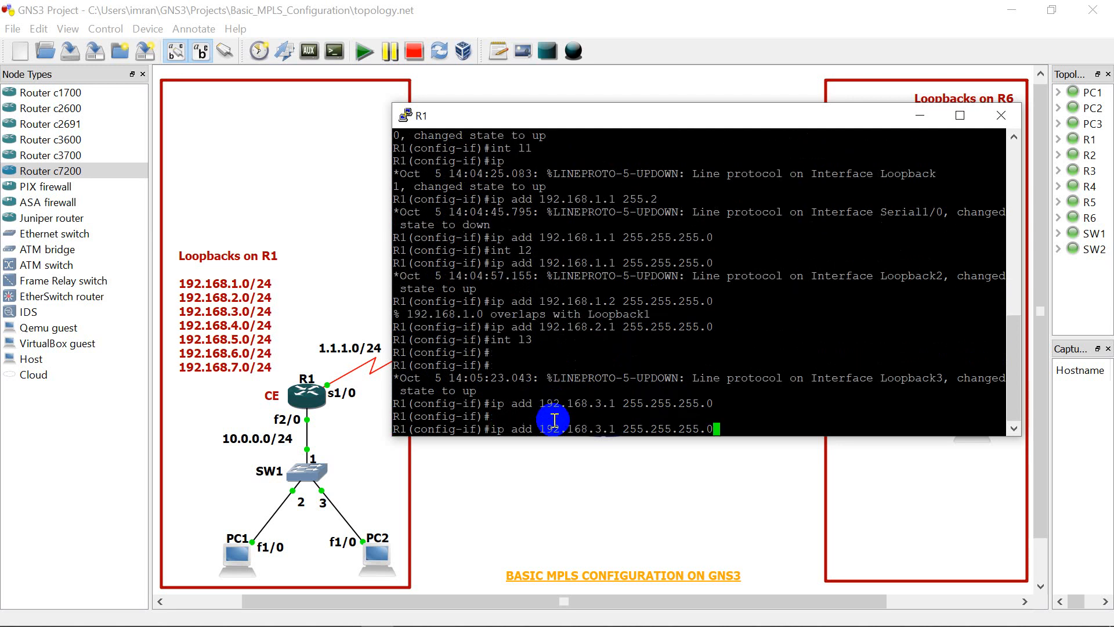
# Step: Create loopback interface 4 on R1 with the "int l4" command
pyautogui.press('Up')
pyautogui.press('Up')
pyautogui.press('BackSpace')
pyautogui.write('4')
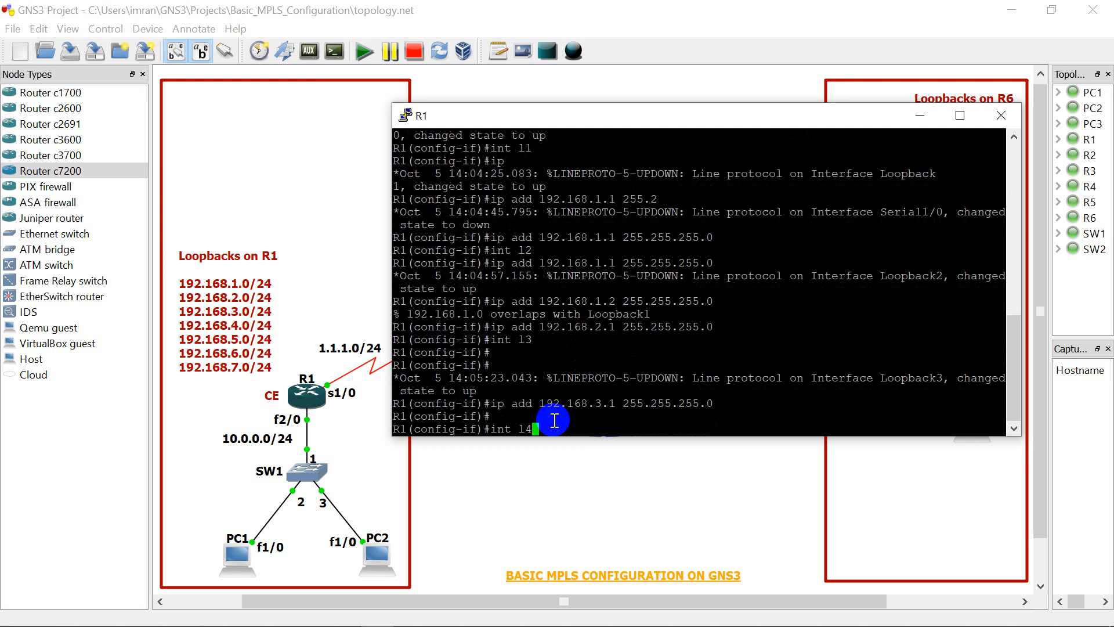
pyautogui.press('Return')
# Step: Assign loopback 4 the IP address 192.168.4.1 with mask 255.255.255.0
pyautogui.press('Up')
pyautogui.press('Up')
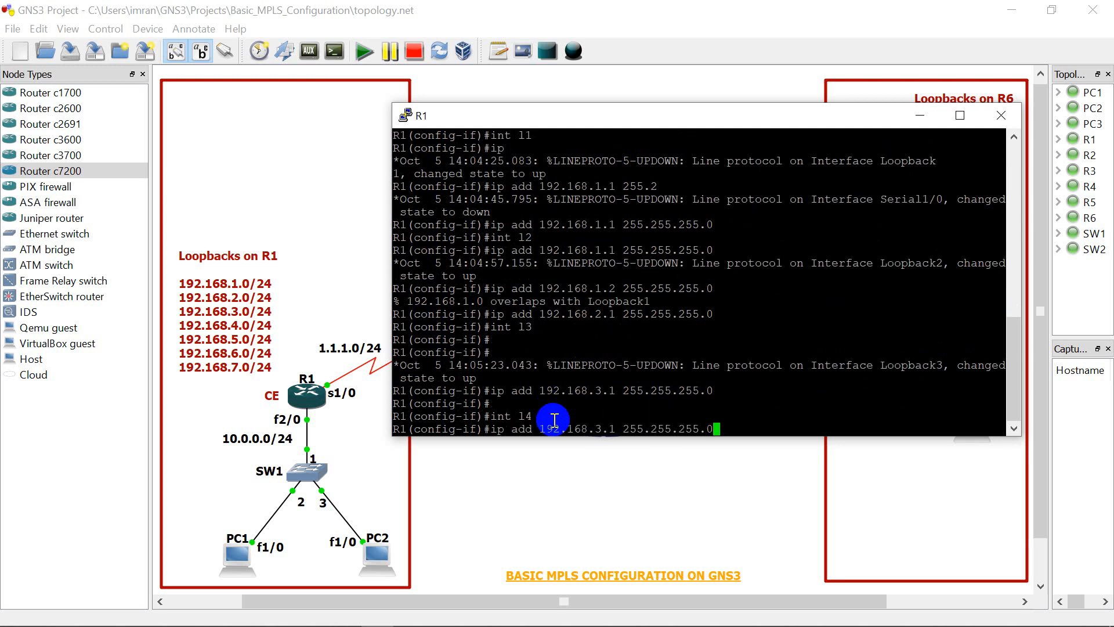
pyautogui.press('Left')
pyautogui.press('Left')
pyautogui.press('Left')
pyautogui.press('Left')
pyautogui.press('Left')
pyautogui.press('Left')
pyautogui.press('Left')
pyautogui.press('Left')
pyautogui.press('Left')
pyautogui.press('Left')
pyautogui.press('Left')
pyautogui.press('Left')
pyautogui.press('Left')
pyautogui.press('Left')
pyautogui.press('Left')
pyautogui.press('Left')
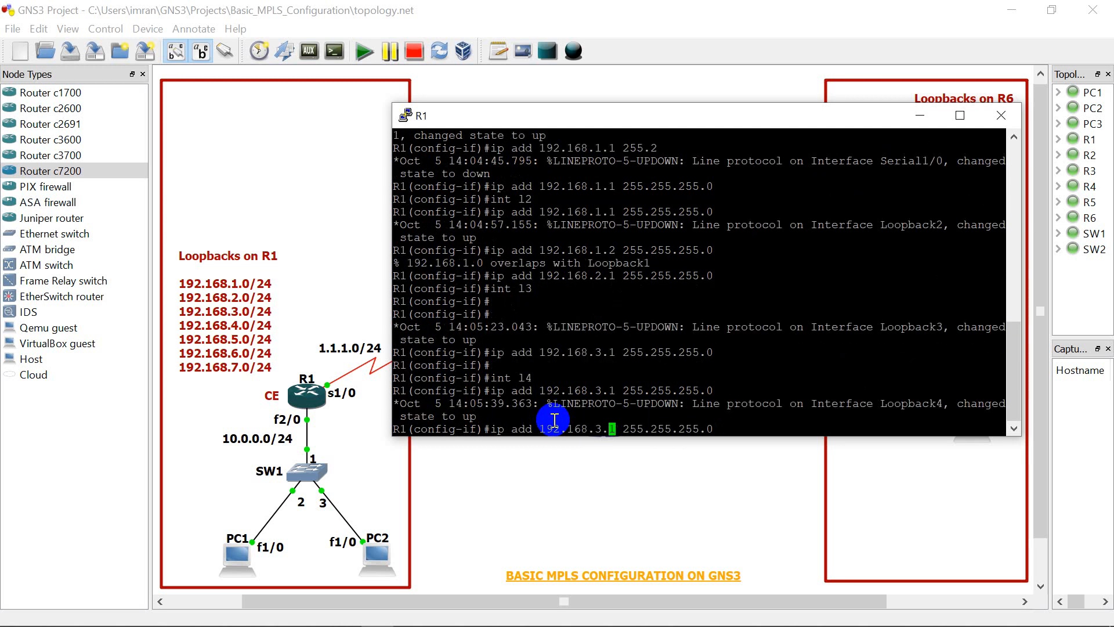
pyautogui.press('BackSpace')
pyautogui.write('4')
pyautogui.press('Return')
pyautogui.press('Return')
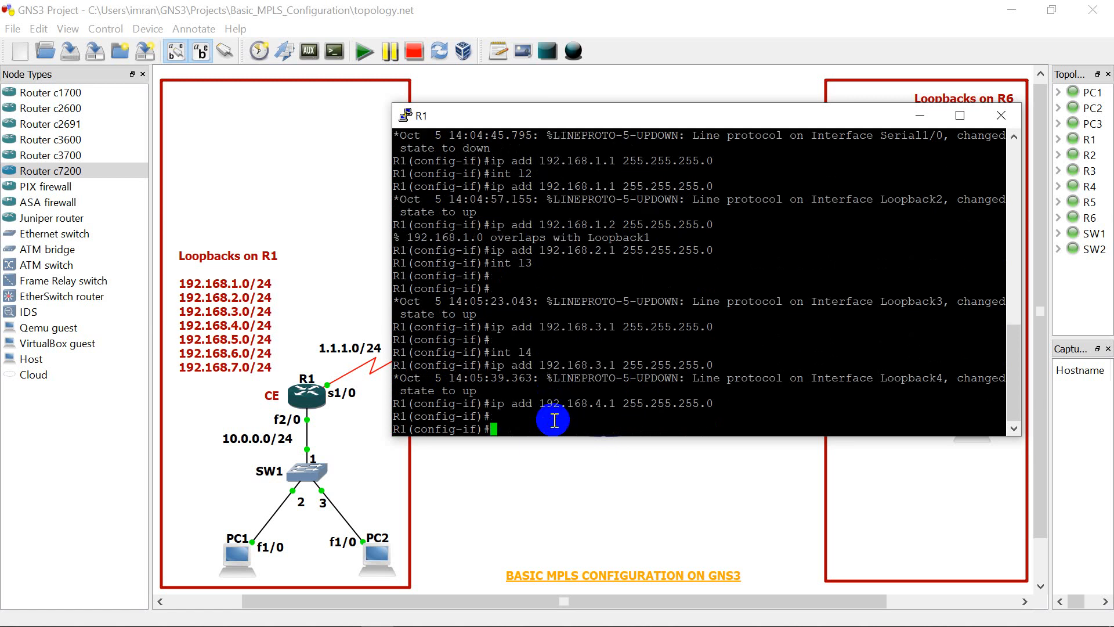
# Step: Create loopback interface 5 on R1 with the "int l5" command
pyautogui.write('int l4')
pyautogui.press('BackSpace')
pyautogui.write('5')
pyautogui.press('Return')
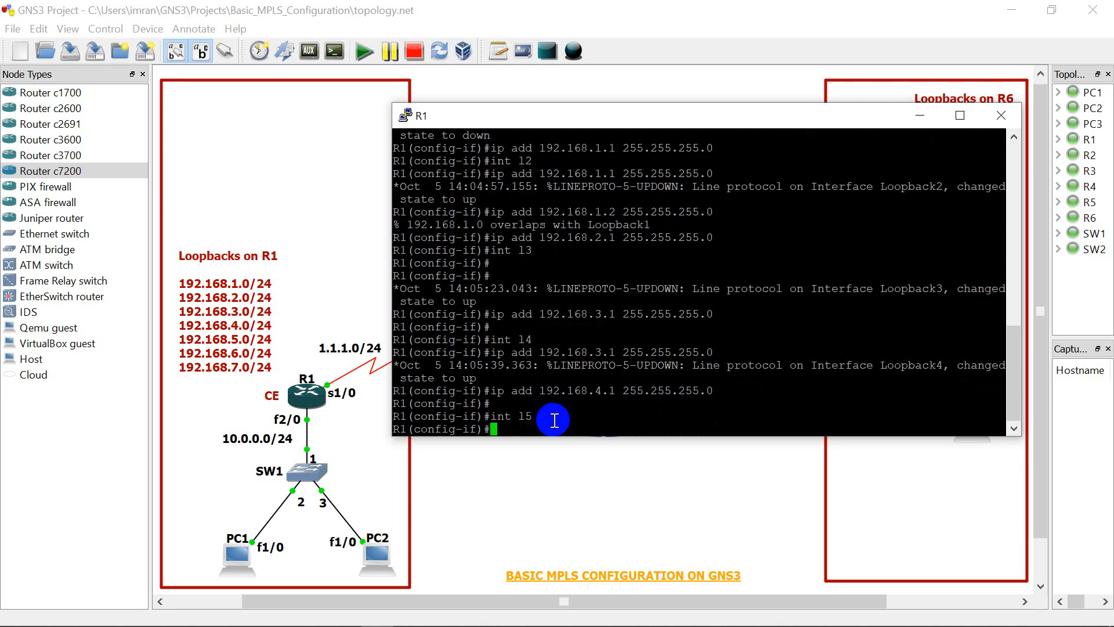
pyautogui.press('Return')
pyautogui.press('Return')
pyautogui.press('Return')
pyautogui.press('Return')
pyautogui.press('Return')
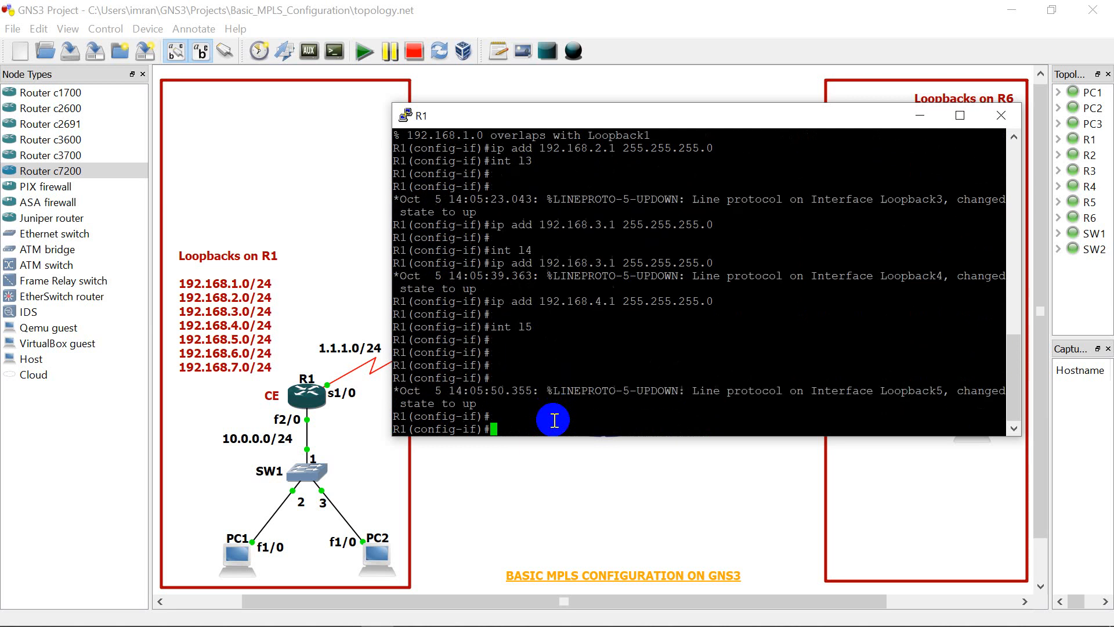
# Step: Assign loopback 5 the IP address 192.168.5.1 with mask 255.255.255.0
pyautogui.press('Up')
pyautogui.press('Up')
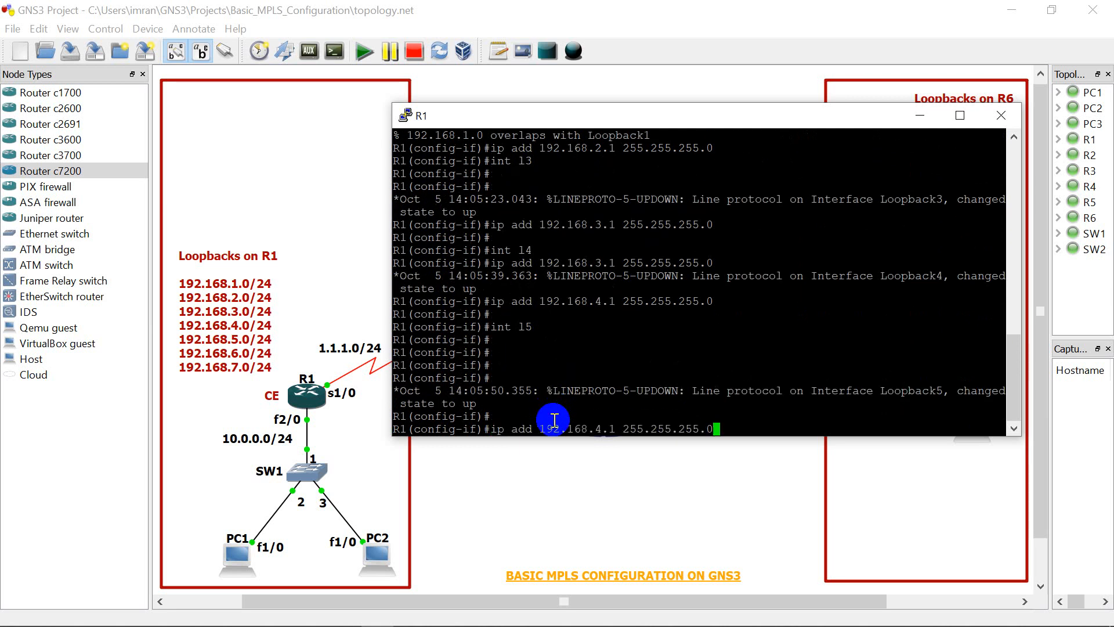
pyautogui.press('Left')
pyautogui.press('Left')
pyautogui.press('Left')
pyautogui.press('Left')
pyautogui.press('Left')
pyautogui.press('Left')
pyautogui.press('Left')
pyautogui.press('Left')
pyautogui.press('Left')
pyautogui.press('Left')
pyautogui.press('Left')
pyautogui.press('Left')
pyautogui.press('Left')
pyautogui.press('Left')
pyautogui.press('Left')
pyautogui.press('Left')
pyautogui.press('BackSpace')
pyautogui.write('5')
pyautogui.press('Return')
pyautogui.press('Return')
pyautogui.press('Return')
pyautogui.press('Return')
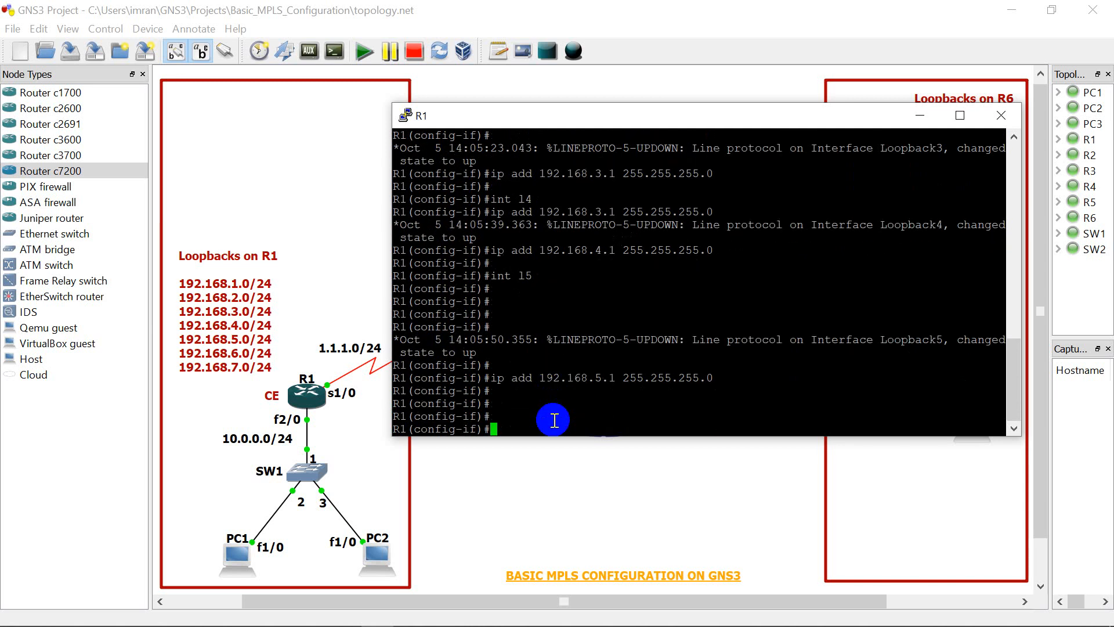
# Step: Create loopback interface 6 on R1 with the "int l6" command
pyautogui.press('Up')
pyautogui.press('Up')
pyautogui.press('Up')
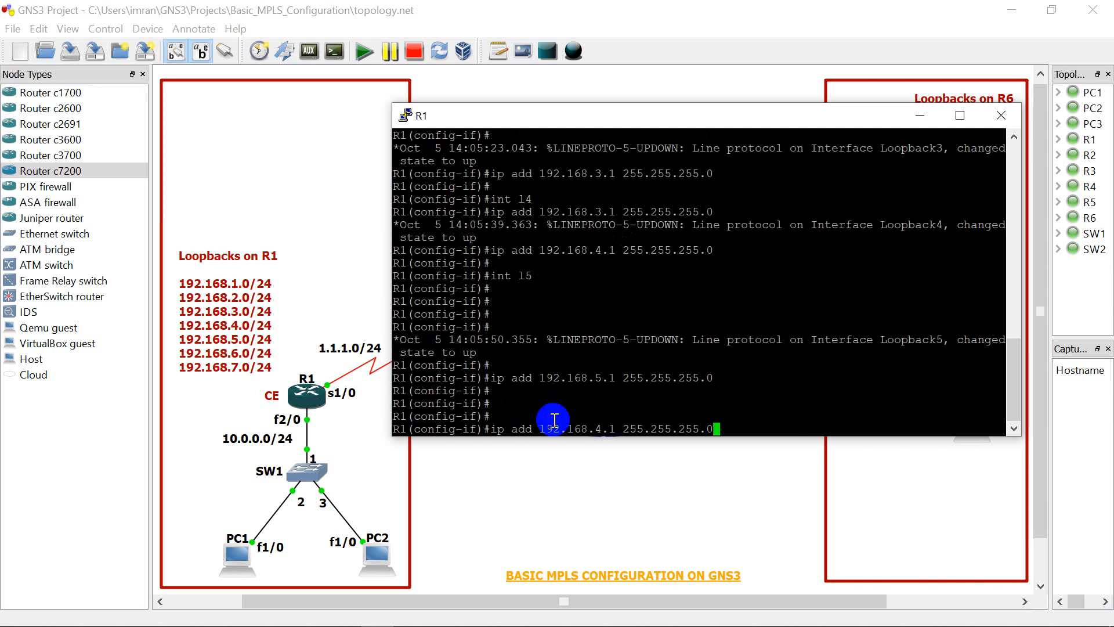
pyautogui.press('Down')
pyautogui.press('BackSpace')
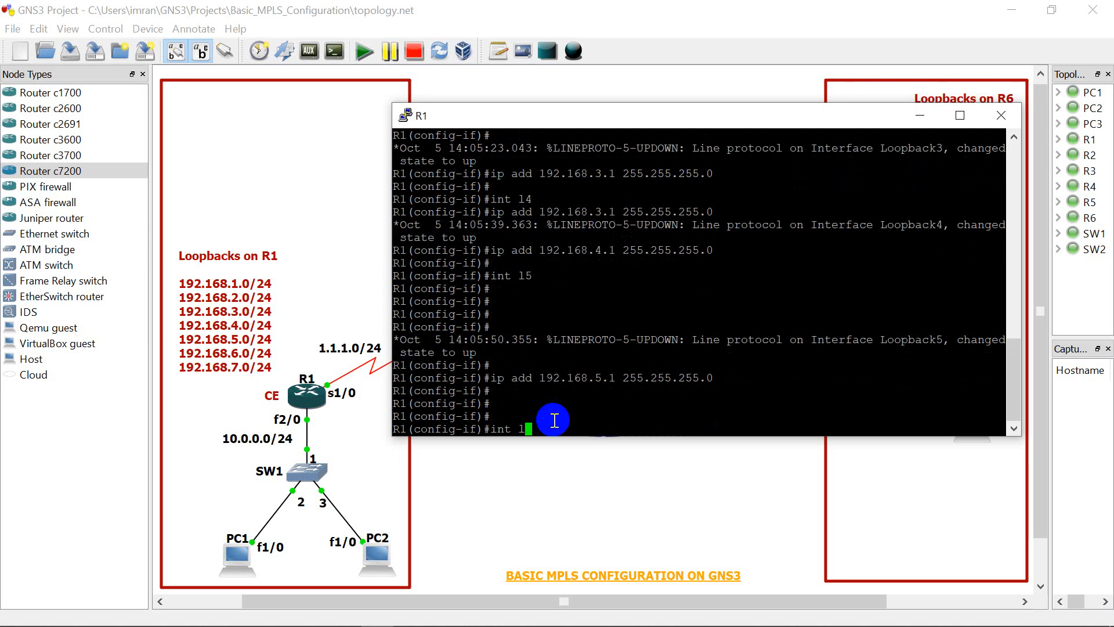
pyautogui.write('6')
pyautogui.press('Return')
pyautogui.press('Return')
pyautogui.press('Return')
# Step: Assign loopback 6 the IP address 192.168.6.1 with mask 255.255.255.0
pyautogui.press('Up')
pyautogui.press('Up')
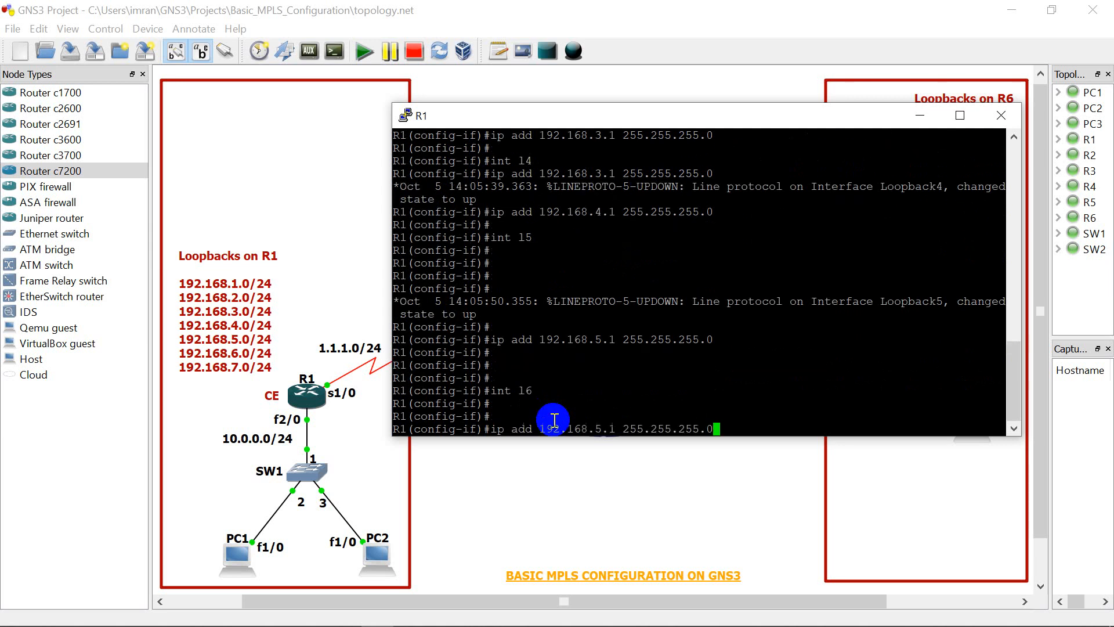
pyautogui.press('Left')
pyautogui.press('Left')
pyautogui.press('Left')
pyautogui.press('Left')
pyautogui.press('Left')
pyautogui.press('Left')
pyautogui.press('Left')
pyautogui.press('Left')
pyautogui.press('Left')
pyautogui.press('Left')
pyautogui.press('Left')
pyautogui.press('Left')
pyautogui.press('Left')
pyautogui.press('Left')
pyautogui.press('Left')
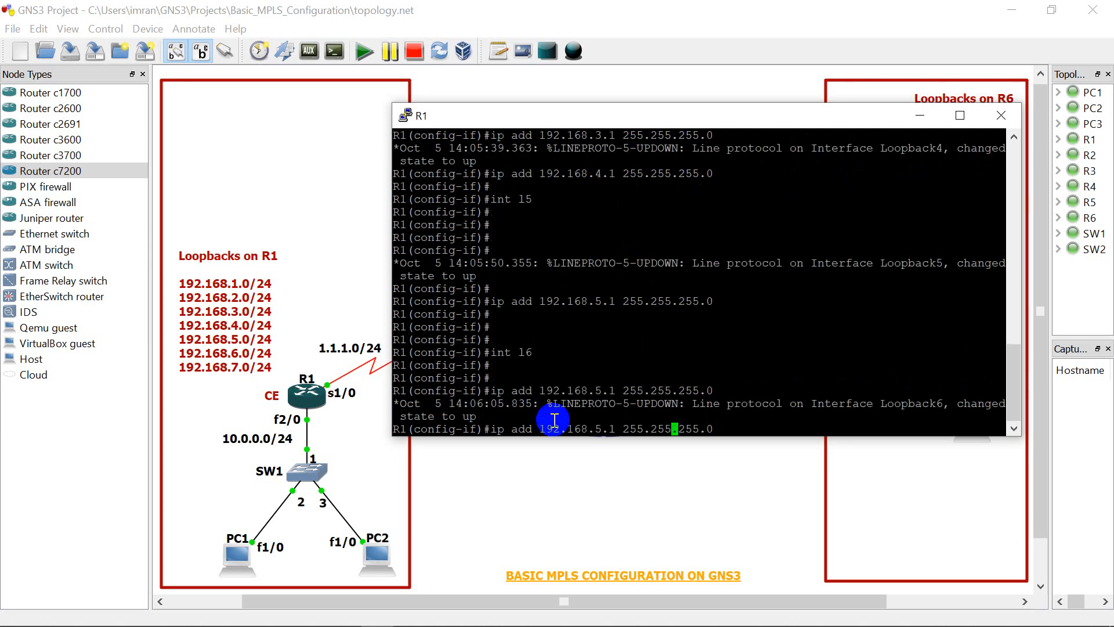
pyautogui.press('Left')
pyautogui.press('BackSpace')
pyautogui.write('6')
pyautogui.press('Return')
# Step: Create loopback interface 7 on R1 with the "int l7" command
pyautogui.press('Return')
pyautogui.press('Up')
pyautogui.press('Up')
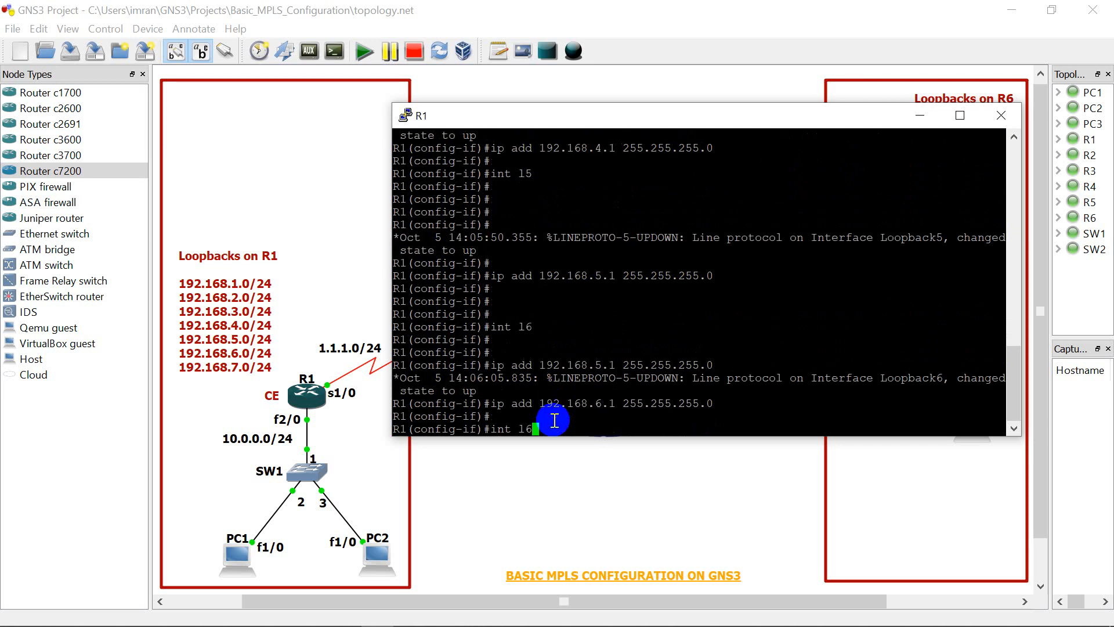
pyautogui.press('Up')
pyautogui.press('Down')
pyautogui.press('BackSpace')
pyautogui.write('7')
pyautogui.press('Return')
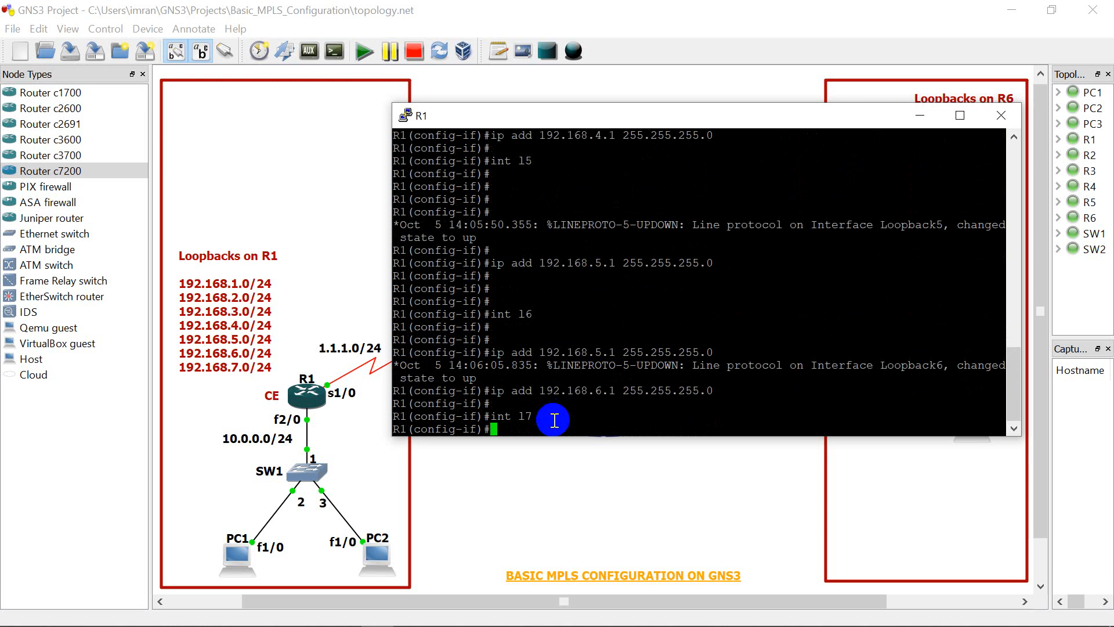
# Step: Assign loopback 7 the IP address 192.168.7.1 with mask 255.255.255.0
pyautogui.press('Up')
pyautogui.press('Up')
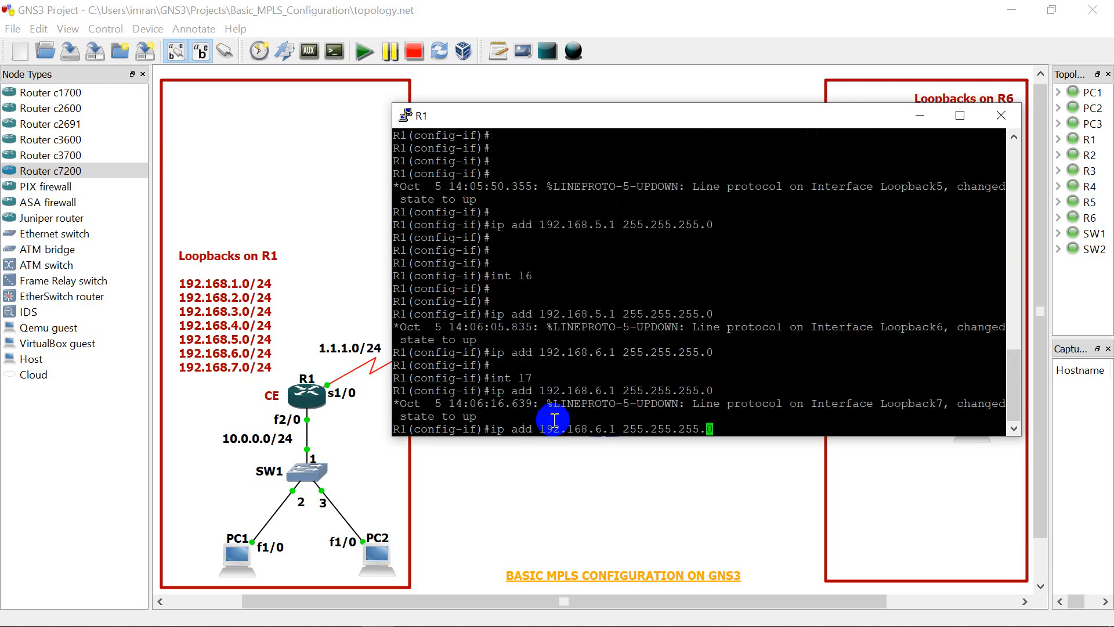
pyautogui.press('Left')
pyautogui.press('Left')
pyautogui.press('Left')
pyautogui.press('Left')
pyautogui.press('Left')
pyautogui.press('Left')
pyautogui.press('Left')
pyautogui.press('Left')
pyautogui.press('Left')
pyautogui.press('Left')
pyautogui.press('Left')
pyautogui.press('Left')
pyautogui.press('Left')
pyautogui.press('Left')
pyautogui.press('Left')
pyautogui.press('Left')
pyautogui.press('BackSpace')
pyautogui.write('7')
pyautogui.press('Return')
pyautogui.press('Return')
pyautogui.press('Return')
pyautogui.press('Return')
pyautogui.press('Return')
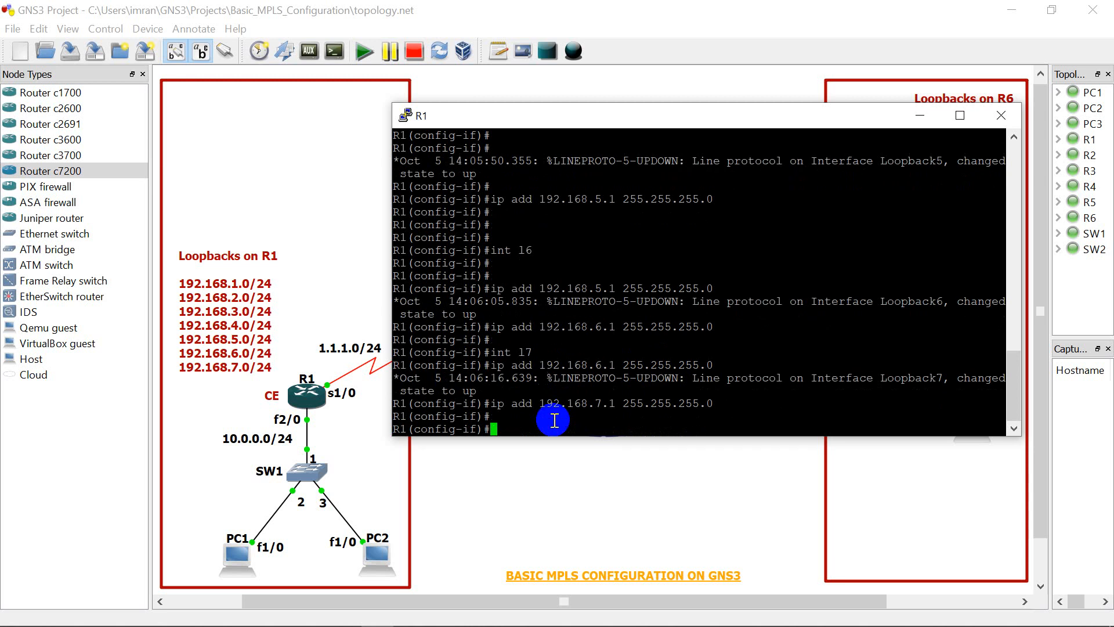
# Step: Leave R1's interface configuration mode with the "end" command
pyautogui.write('end')
pyautogui.press('Return')
pyautogui.press('Return')
pyautogui.press('Return')
pyautogui.press('Return')
pyautogui.press('Return')
pyautogui.press('Return')
pyautogui.press('Return')
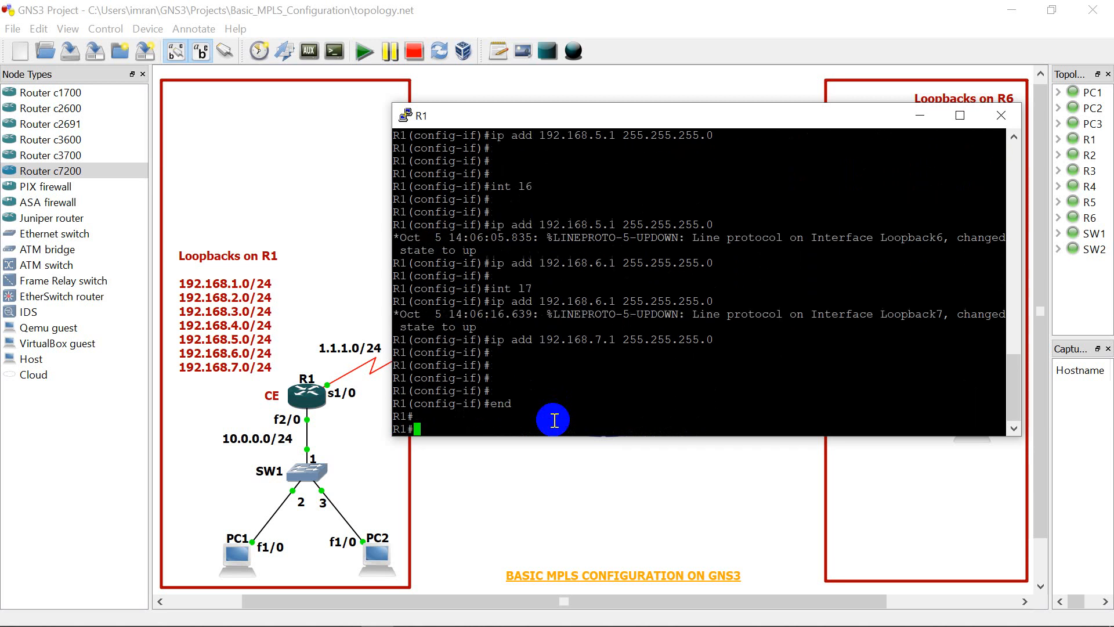
pyautogui.press('Return')
pyautogui.press('Return')
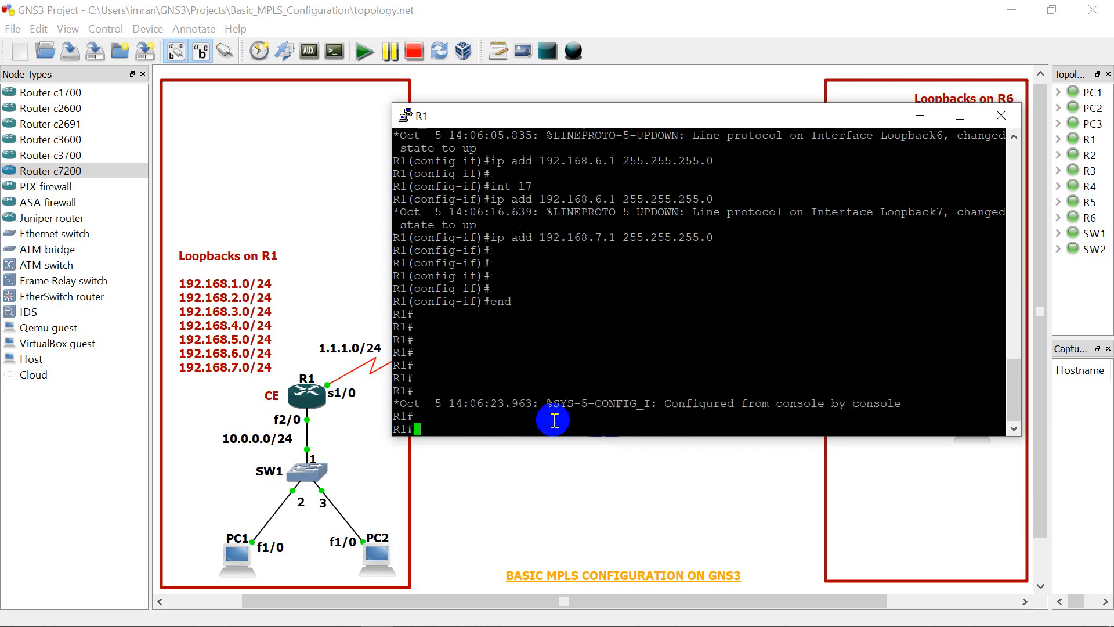
# Step: List all of R1's interfaces and their IP addresses with "show ip int brief"
pyautogui.write('show ip')
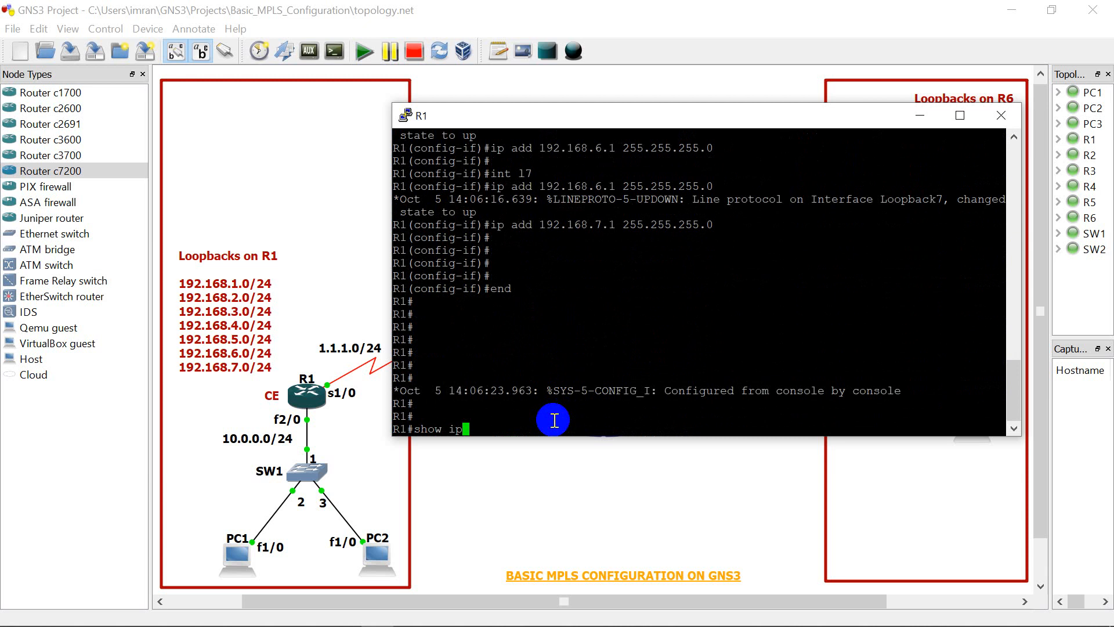
pyautogui.write(' int brief')
pyautogui.press('Return')
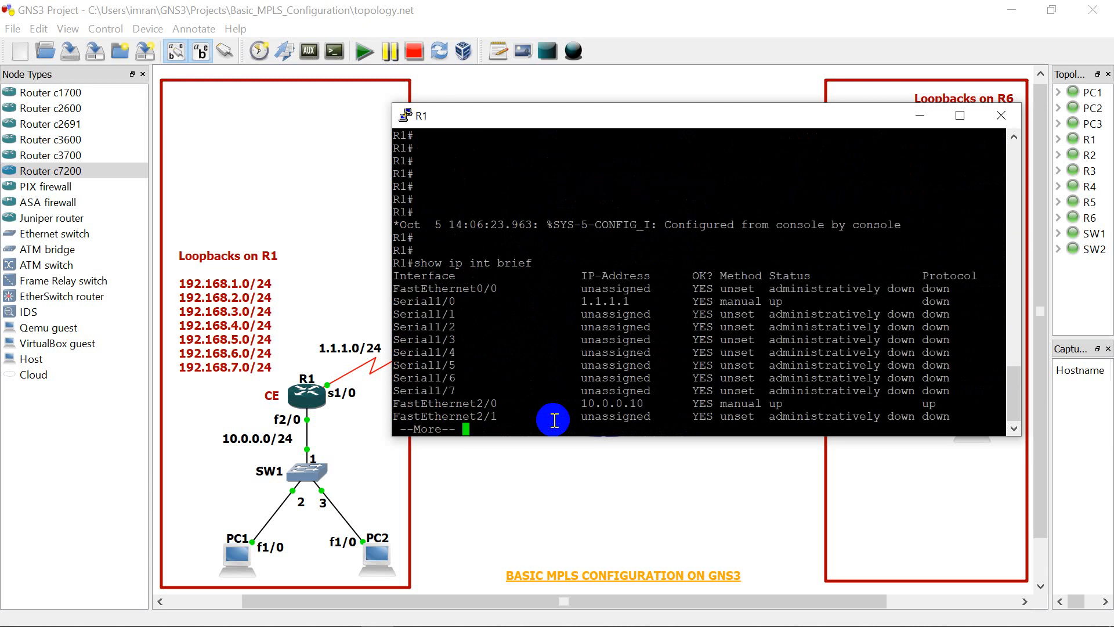
pyautogui.press('space')
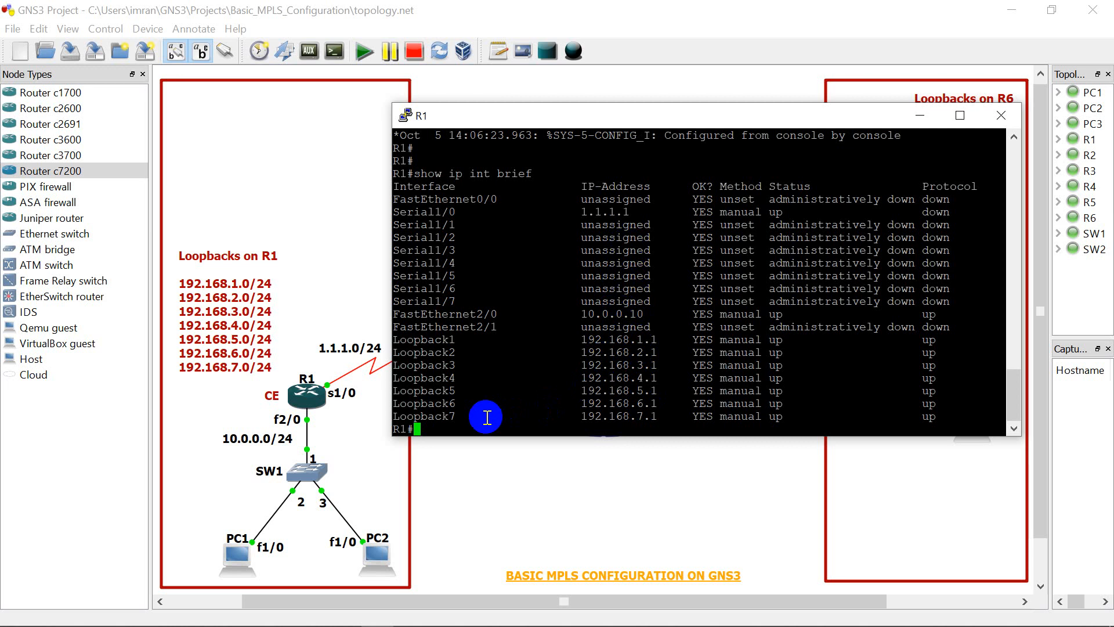
# Step: Enter R1's global configuration mode with "config t" and start EIGRP with "router eigrp 100"
pyautogui.write('config t')
pyautogui.press('Return')
pyautogui.press('Return')
pyautogui.press('Return')
pyautogui.press('Return')
pyautogui.press('Return')
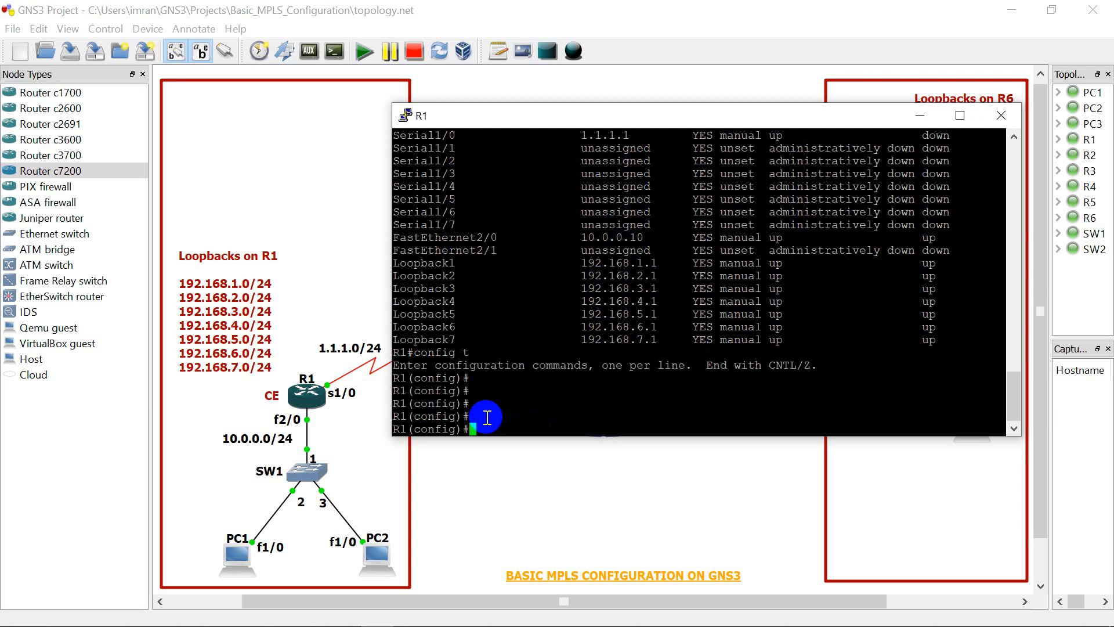
pyautogui.press('Return')
pyautogui.press('Return')
pyautogui.write('rout')
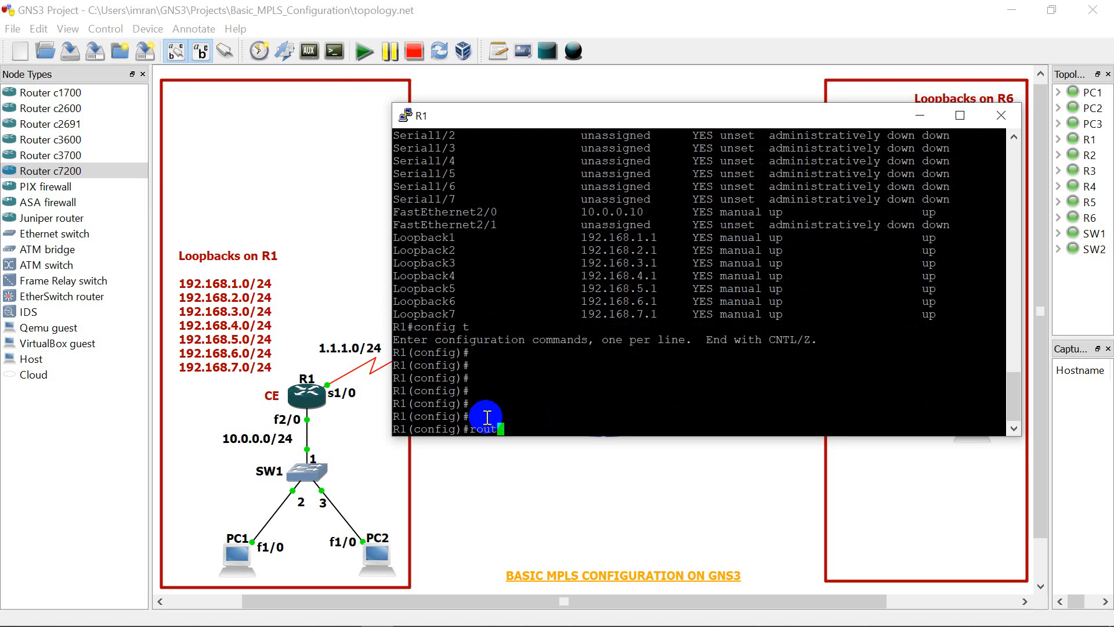
pyautogui.write('er eigrp 100')
# Step: Add network 1.1.1.0 with wildcard mask 0.0.0.255 to R1's EIGRP 100 process
pyautogui.press('Return')
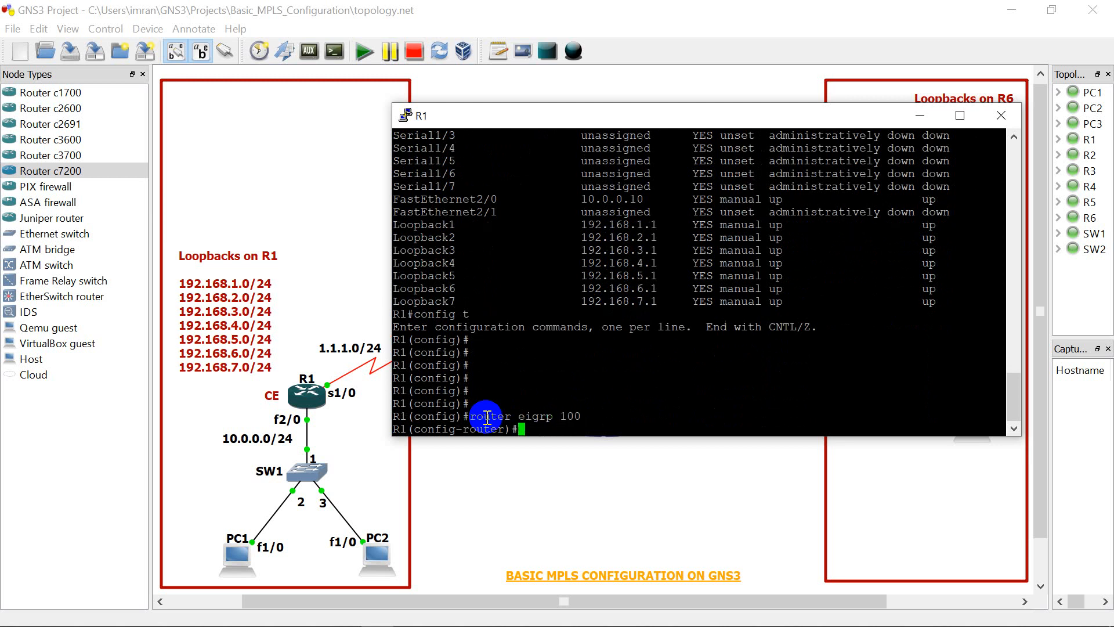
pyautogui.write('network 1.1.1.0 0.0.0.255')
pyautogui.press('Return')
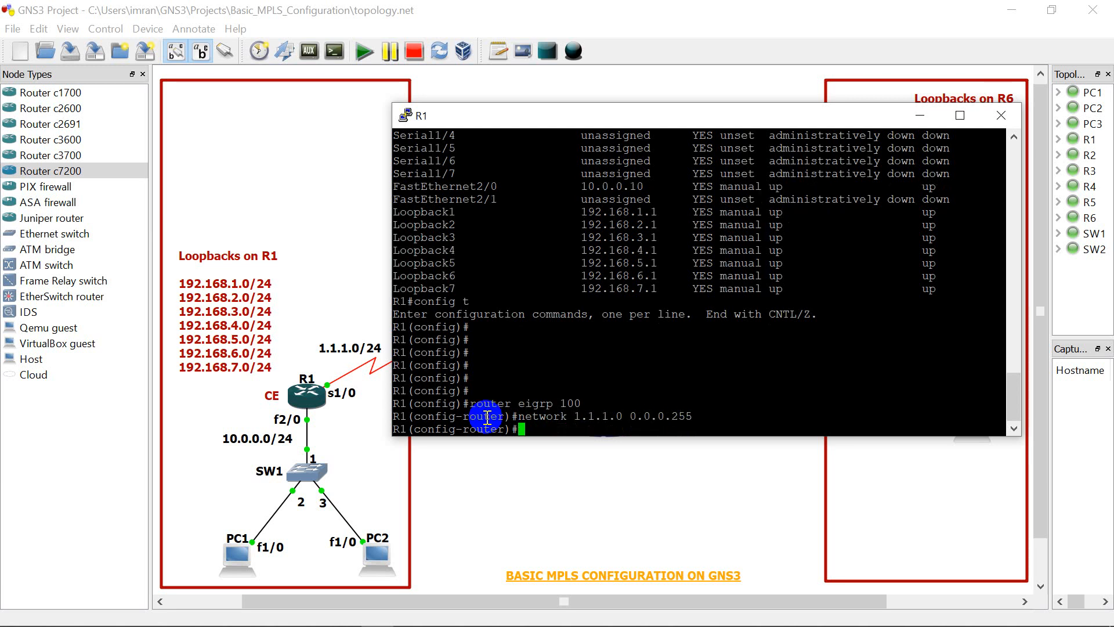
# Step: Add network 10.0.0.0 with wildcard mask 0.0.0.255 to R1's EIGRP 100 process
pyautogui.press('Up')
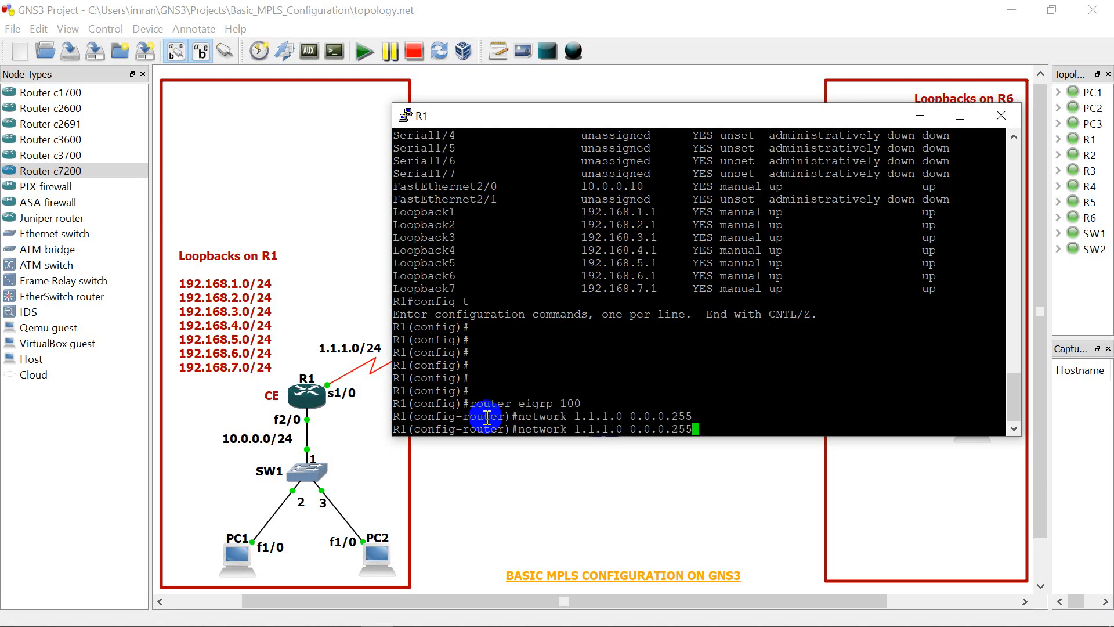
pyautogui.press('BackSpace')
pyautogui.press('BackSpace')
pyautogui.press('BackSpace')
pyautogui.press('BackSpace')
pyautogui.press('BackSpace')
pyautogui.press('BackSpace')
pyautogui.press('BackSpace')
pyautogui.press('BackSpace')
pyautogui.press('BackSpace')
pyautogui.press('BackSpace')
pyautogui.press('BackSpace')
pyautogui.press('BackSpace')
pyautogui.press('BackSpace')
pyautogui.press('BackSpace')
pyautogui.press('BackSpace')
pyautogui.press('BackSpace')
pyautogui.write('0.0.0.')
pyautogui.write('0')
pyautogui.write(' 0.0.0')
pyautogui.write('.0')
pyautogui.press('BackSpace')
pyautogui.write('255')
pyautogui.press('Return')
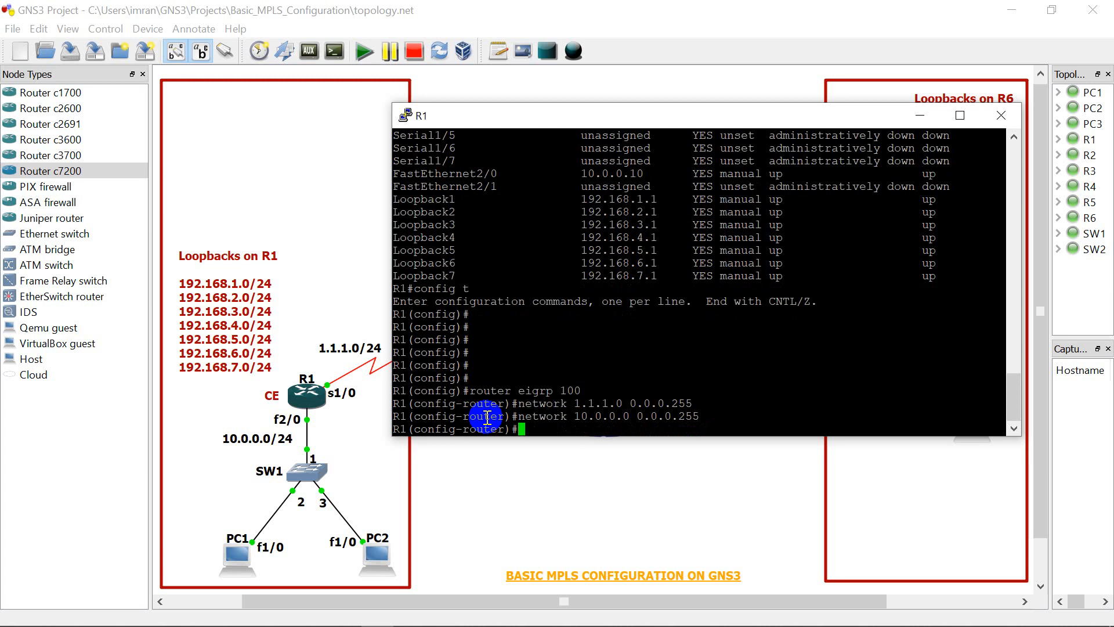
# Step: Add the loopback networks to R1's EIGRP 100 process as network 192.168.1.0 with wildcard mask 0.0.7.255
pyautogui.press('Up')
pyautogui.press('BackSpace')
pyautogui.press('BackSpace')
pyautogui.press('BackSpace')
pyautogui.press('BackSpace')
pyautogui.press('BackSpace')
pyautogui.press('BackSpace')
pyautogui.press('BackSpace')
pyautogui.press('BackSpace')
pyautogui.press('BackSpace')
pyautogui.press('BackSpace')
pyautogui.press('BackSpace')
pyautogui.press('BackSpace')
pyautogui.press('BackSpace')
pyautogui.press('BackSpace')
pyautogui.press('BackSpace')
pyautogui.press('BackSpace')
pyautogui.press('BackSpace')
pyautogui.press('BackSpace')
pyautogui.write('192.168.1.0 0.0..')
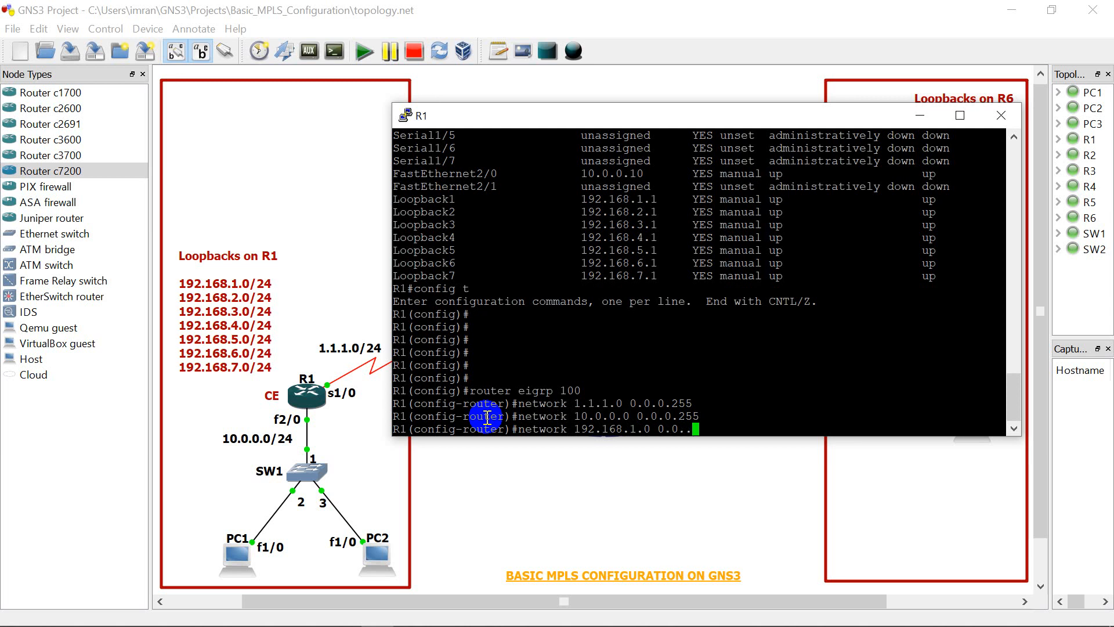
pyautogui.press('BackSpace')
pyautogui.write('7.255')
pyautogui.press('Return')
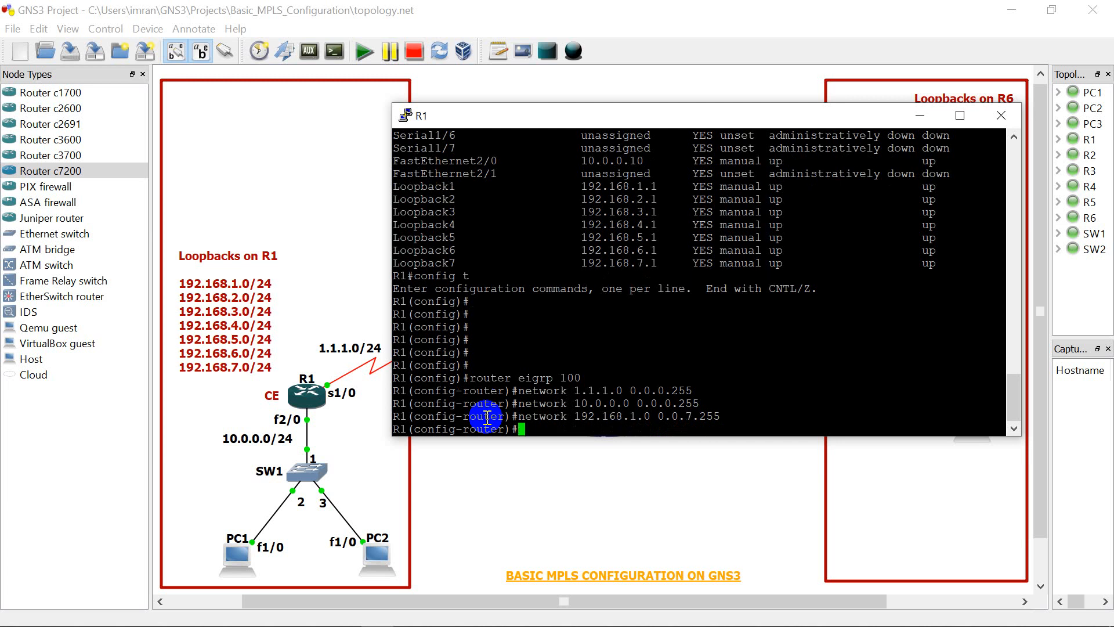
# Step: Leave R1's EIGRP router configuration mode with the "end" command
pyautogui.write('end')
pyautogui.press('Return')
pyautogui.press('Return')
pyautogui.press('Return')
pyautogui.press('Return')
pyautogui.press('Return')
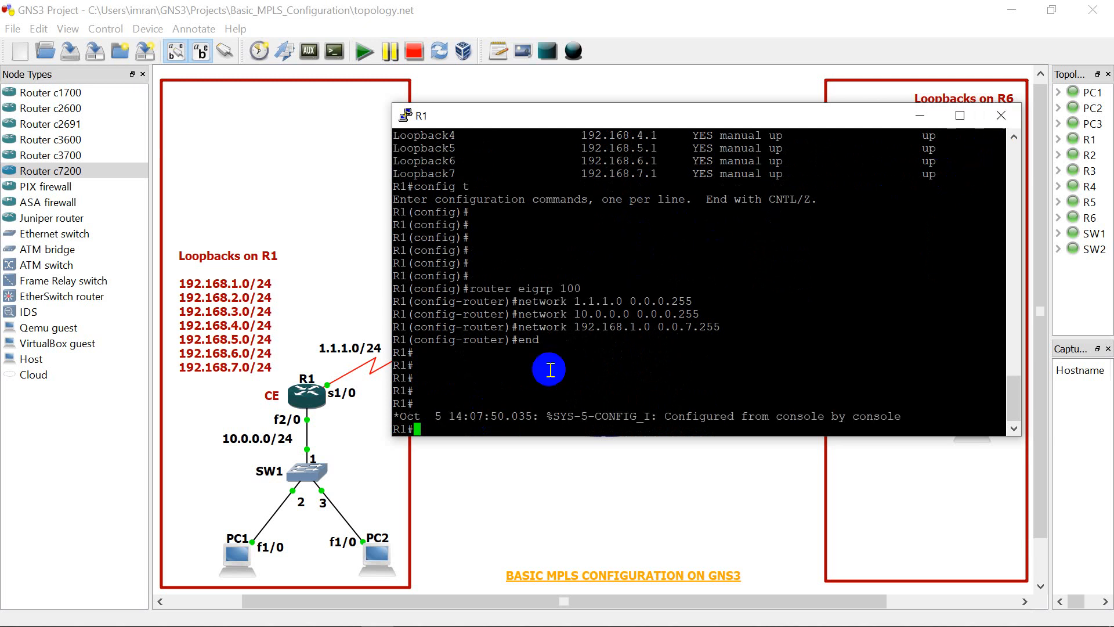
pyautogui.press('Return')
pyautogui.press('Return')
# Step: Display R1's full routing protocol details with "show ip pro" and close the R1 console
pyautogui.write('show ip pro')
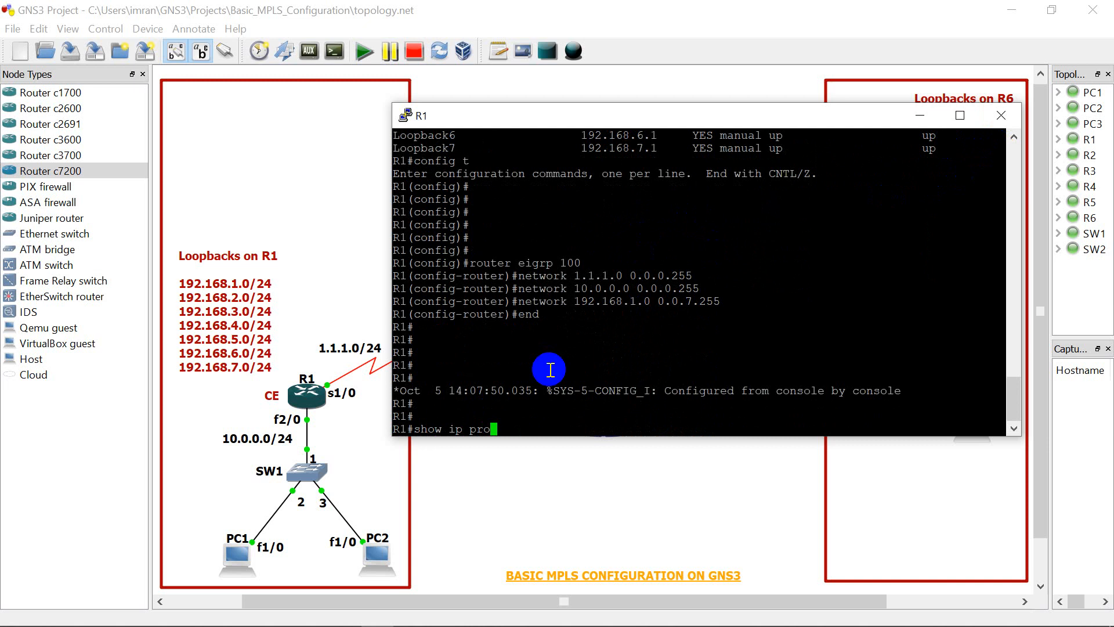
pyautogui.press('Return')
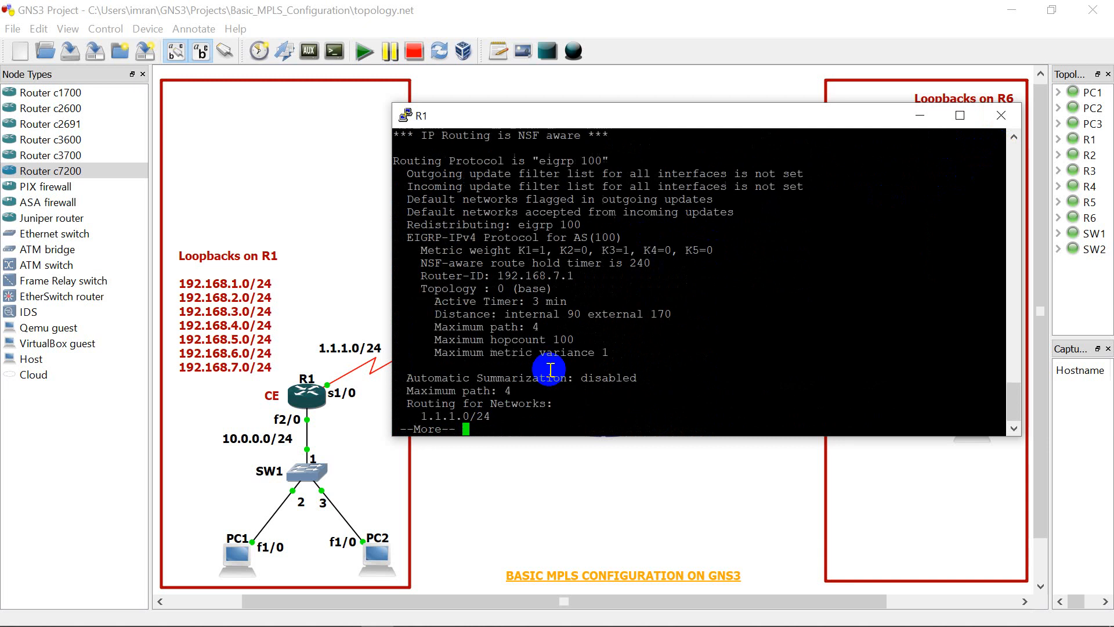
pyautogui.press('space')
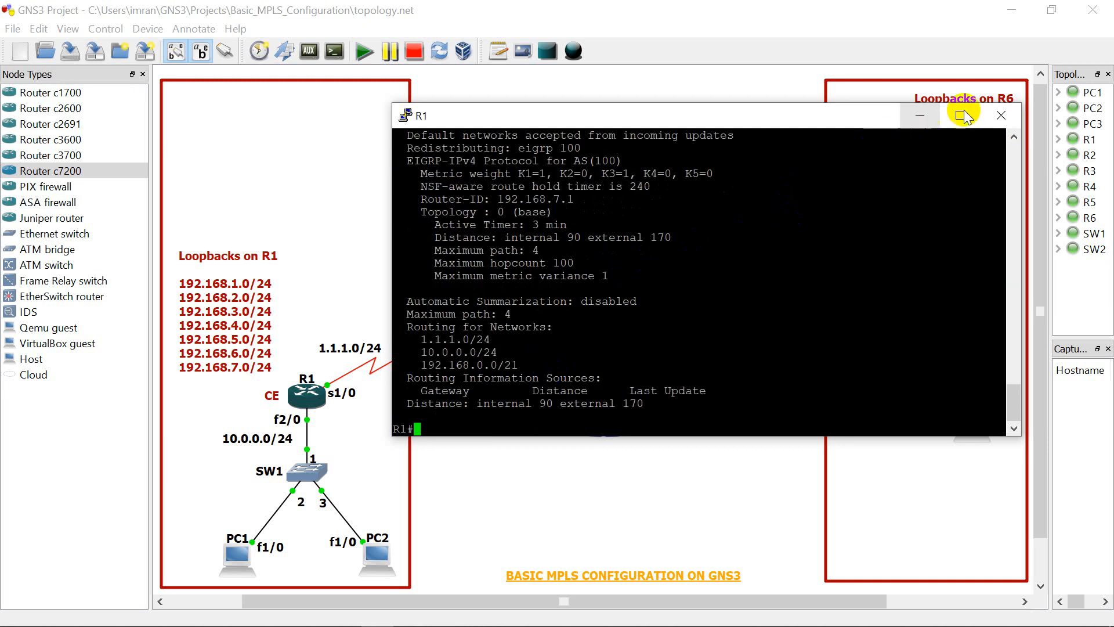
pyautogui.click(999, 116)
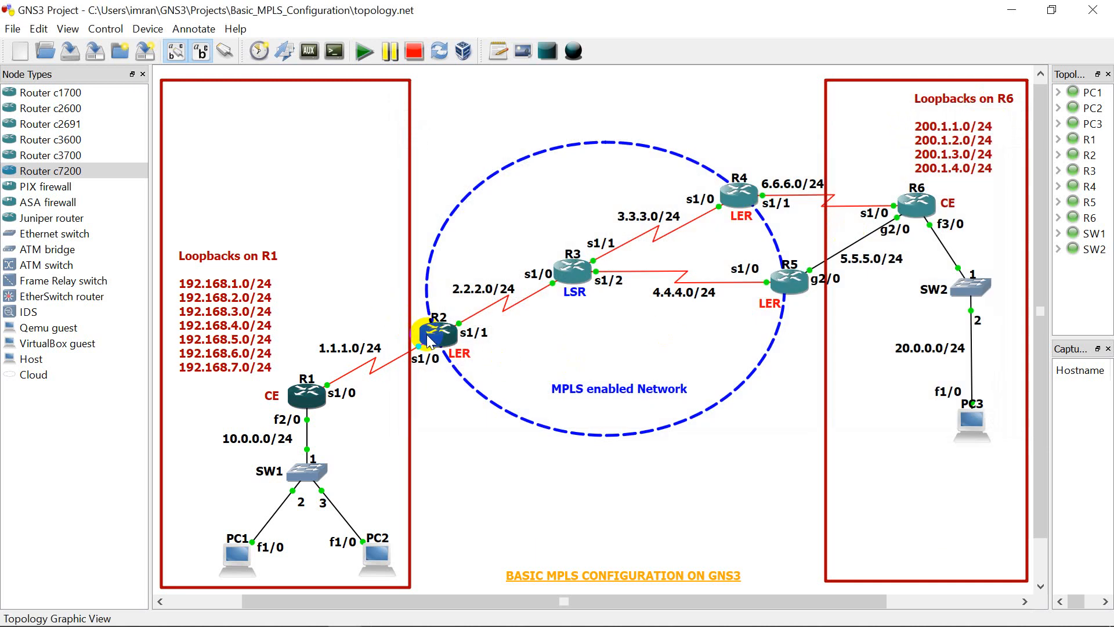
pyautogui.moveTo(430, 340)
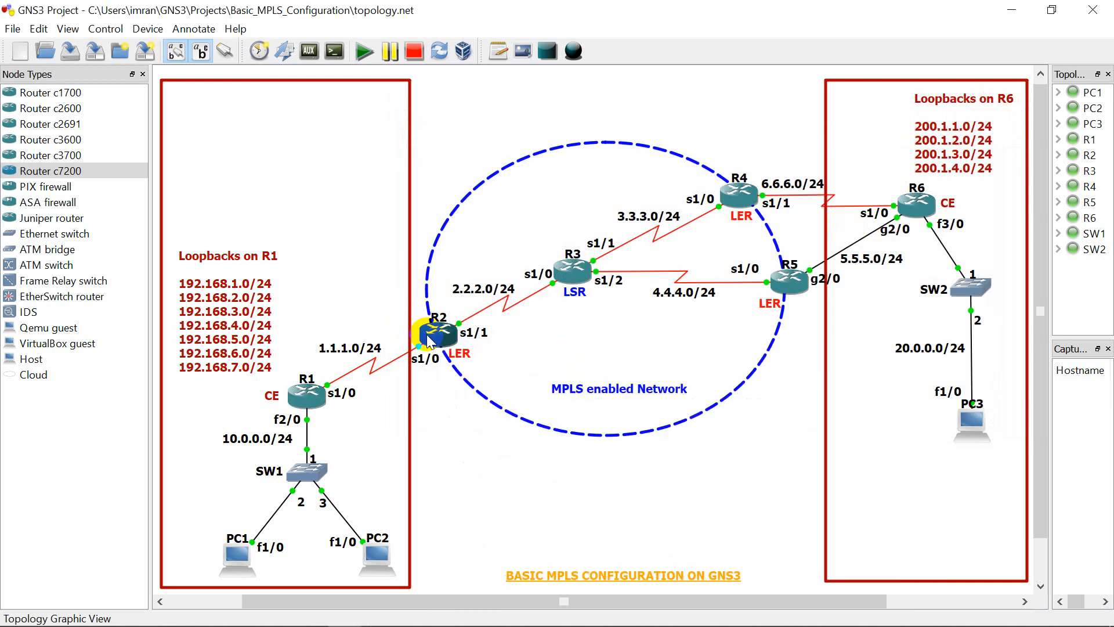
pyautogui.rightClick(428, 336)
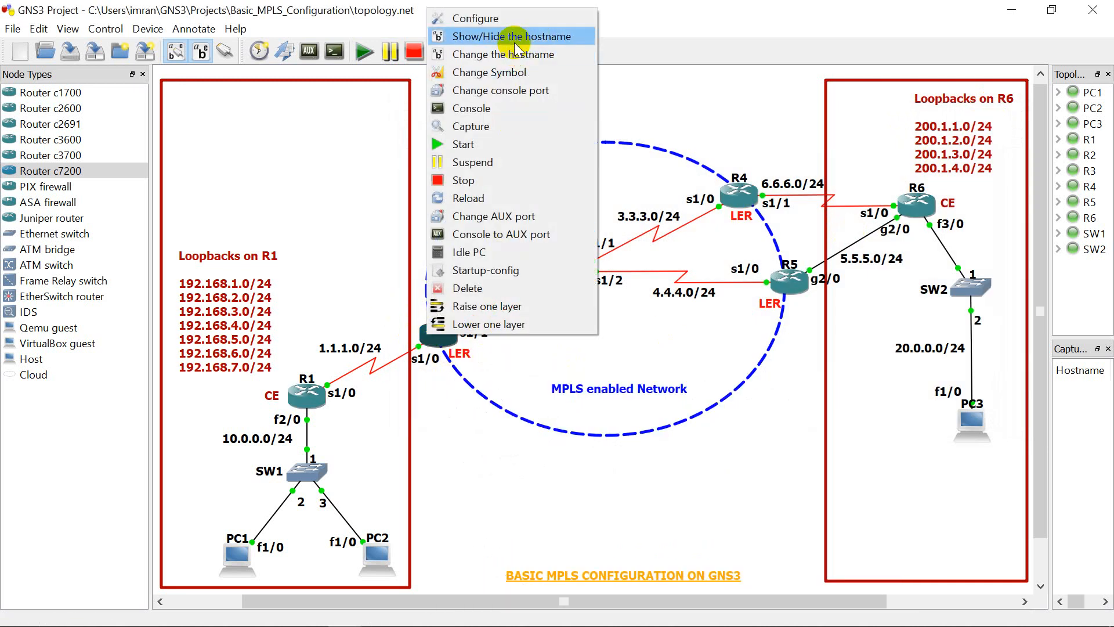
pyautogui.click(639, 91)
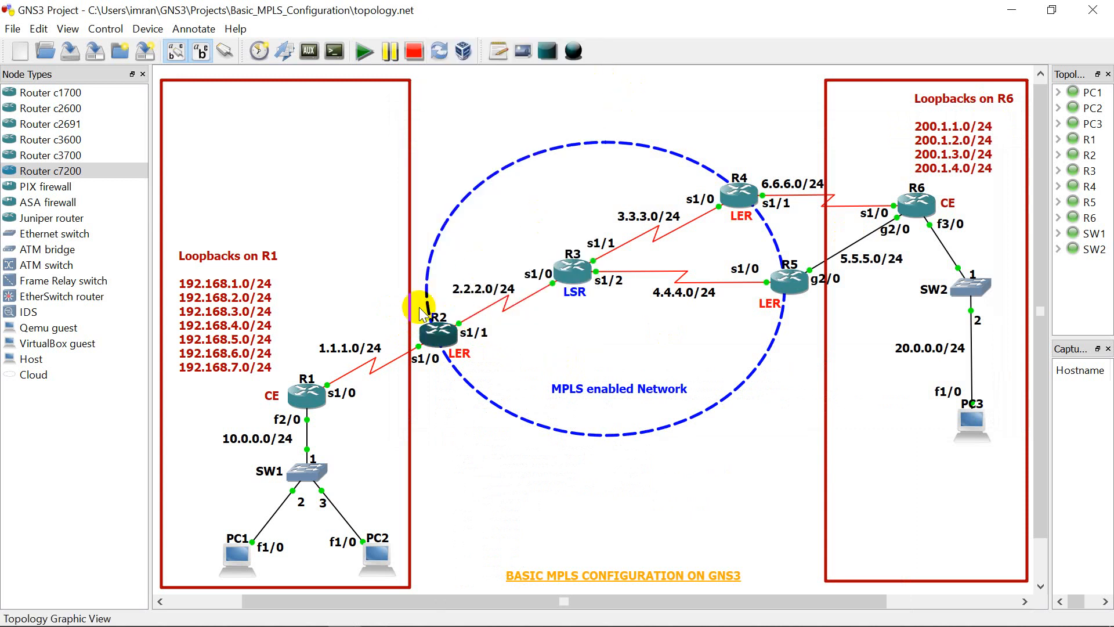
# Step: Open the console of router R2 in the topology
pyautogui.click(441, 337)
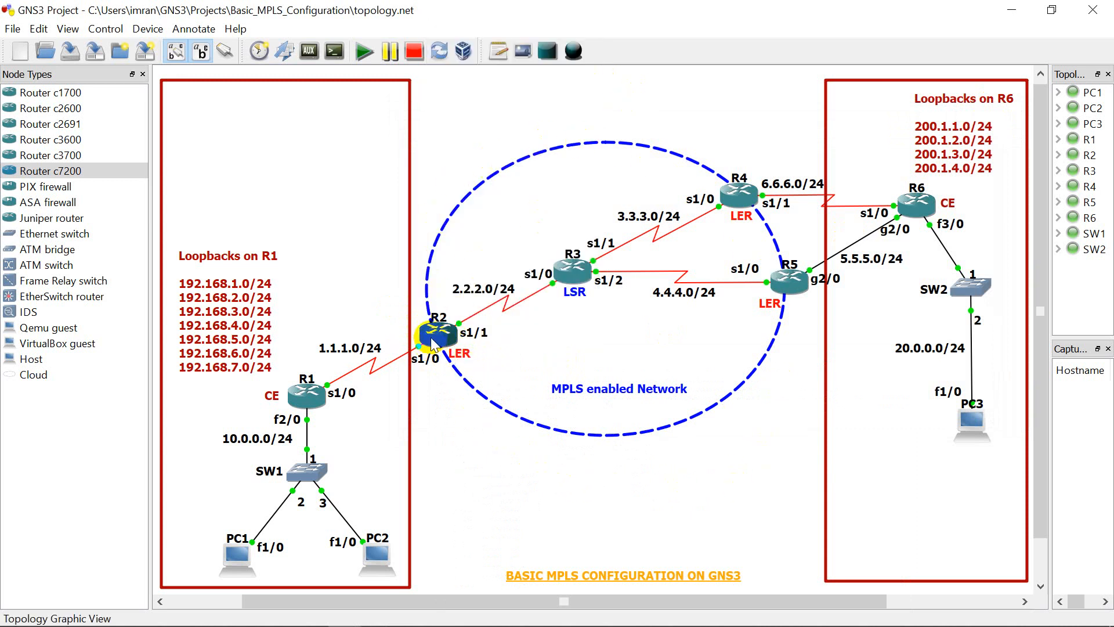
pyautogui.moveTo(432, 342)
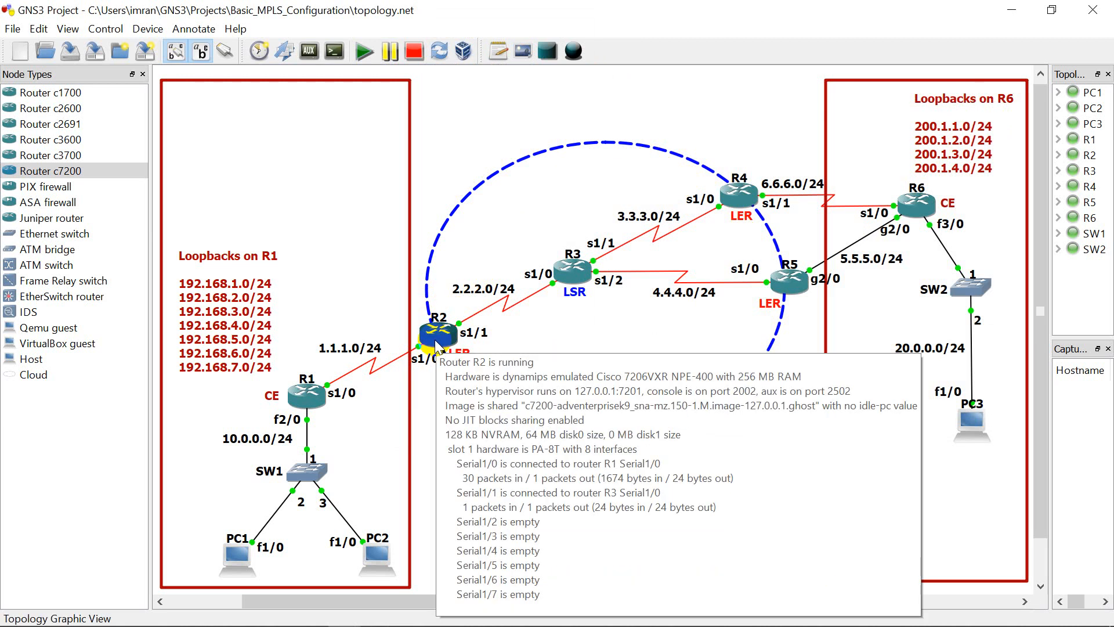
pyautogui.rightClick(435, 346)
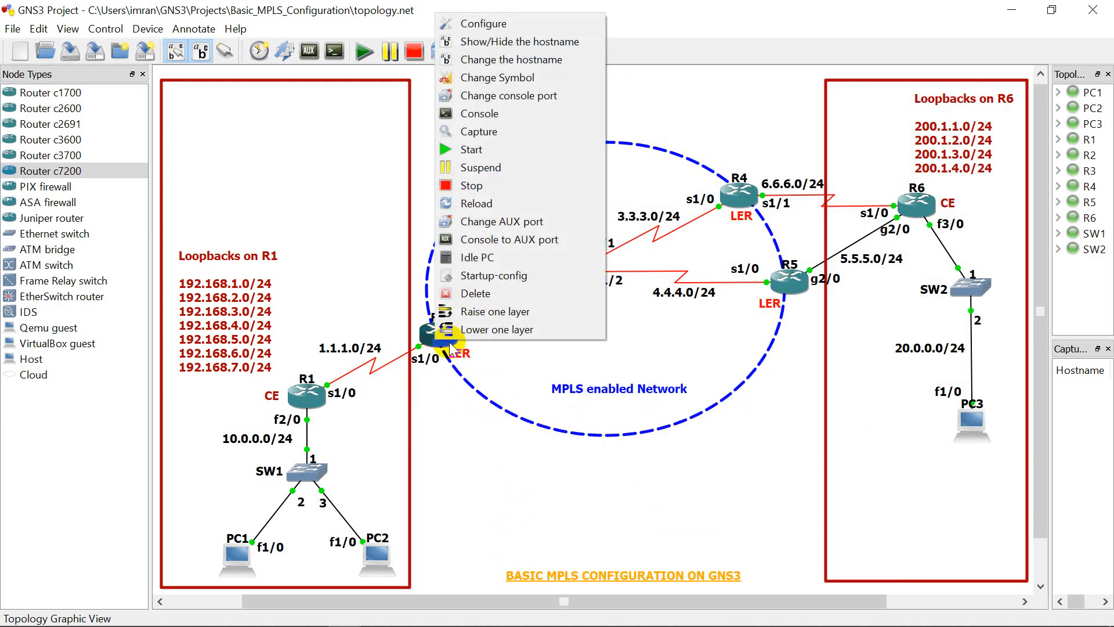
pyautogui.click(496, 115)
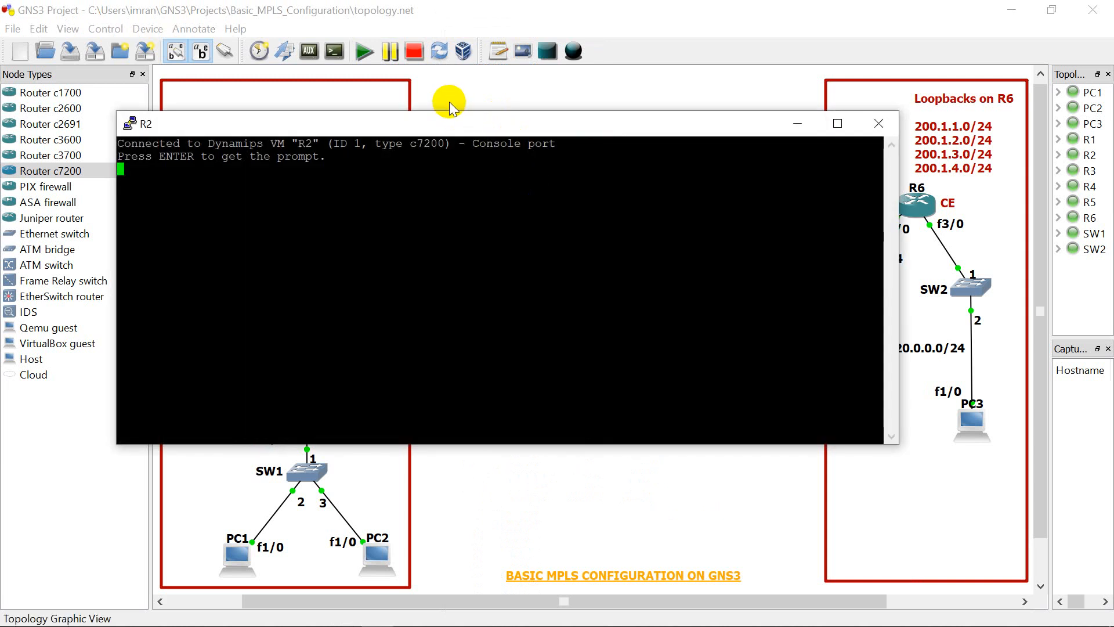
# Step: Bring up R2's console prompt and move the console window aside so routers R1 and R2 in the topology are uncovered
pyautogui.press('Return')
pyautogui.moveTo(445, 122); pyautogui.dragTo(616, 168)
pyautogui.moveTo(285, 311); pyautogui.dragTo(479, 312)
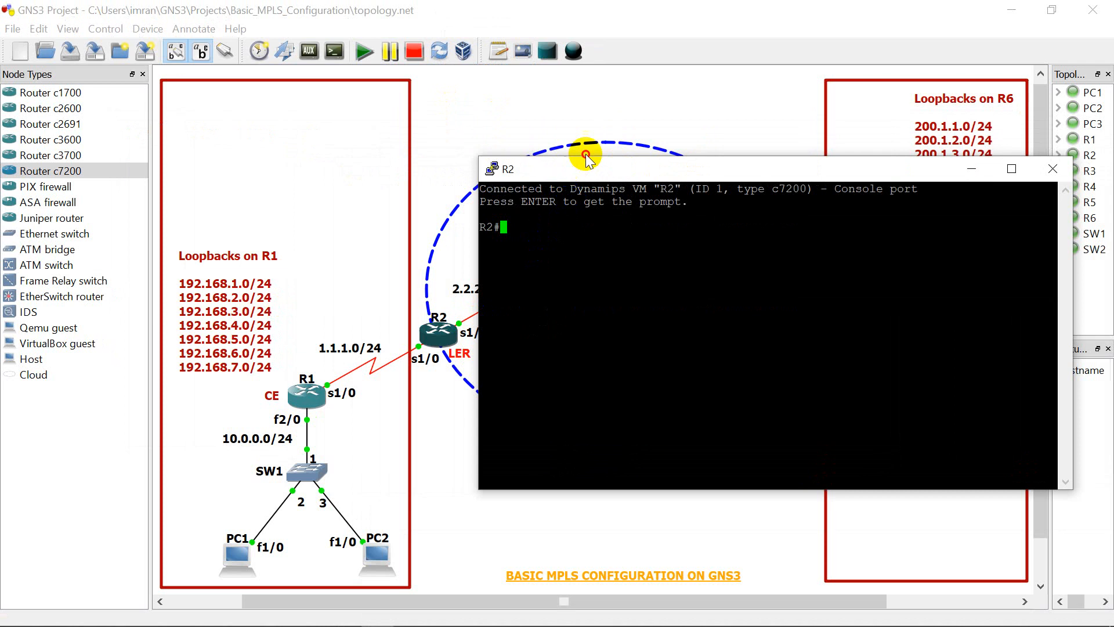
pyautogui.moveTo(572, 175); pyautogui.dragTo(615, 135)
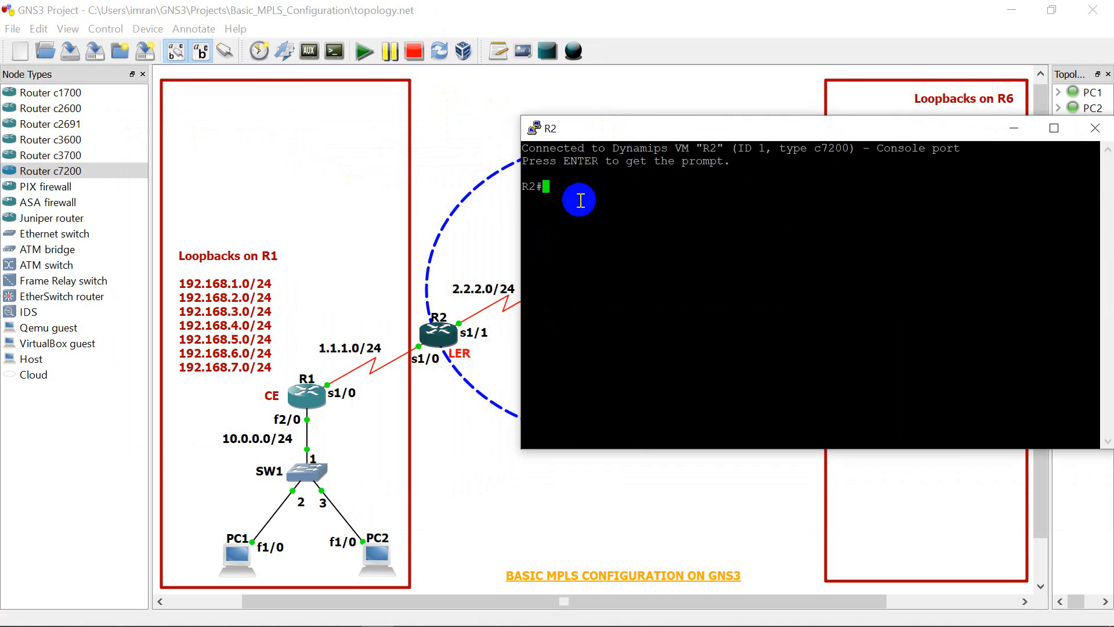
# Step: Enter global configuration mode on R2 with "config t"
pyautogui.write('config t')
pyautogui.press('Return')
pyautogui.press('Return')
pyautogui.press('Return')
pyautogui.press('Return')
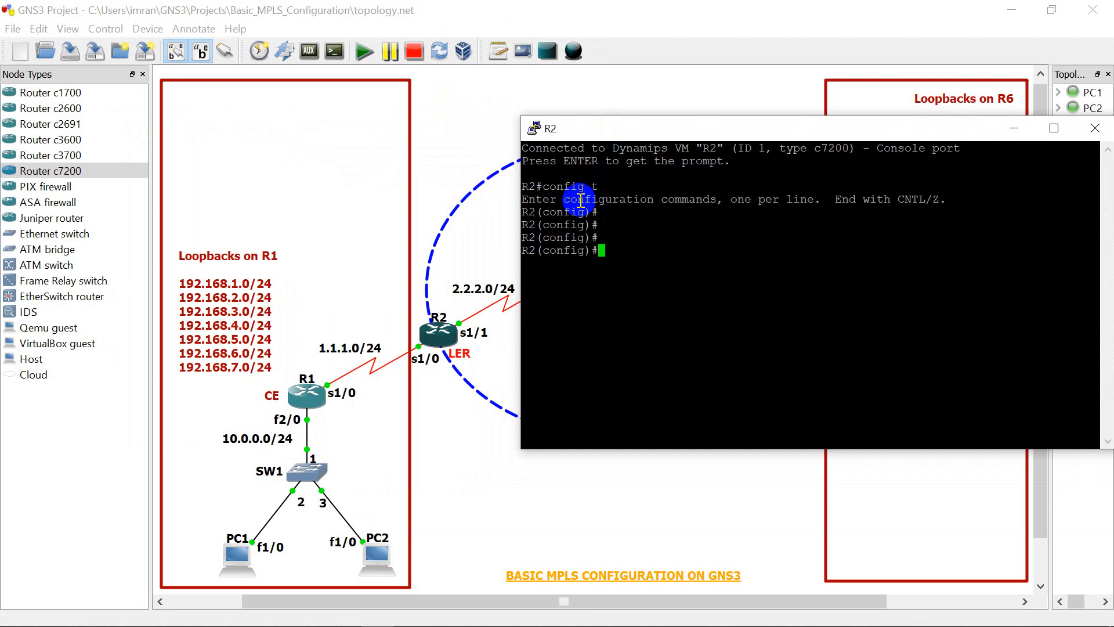
# Step: Assign IP address 1.1.1.2 with mask 255.255.255.0 to R2's interface serial 1/0
pyautogui.write('int se 1/0')
pyautogui.press('Return')
pyautogui.write('ip')
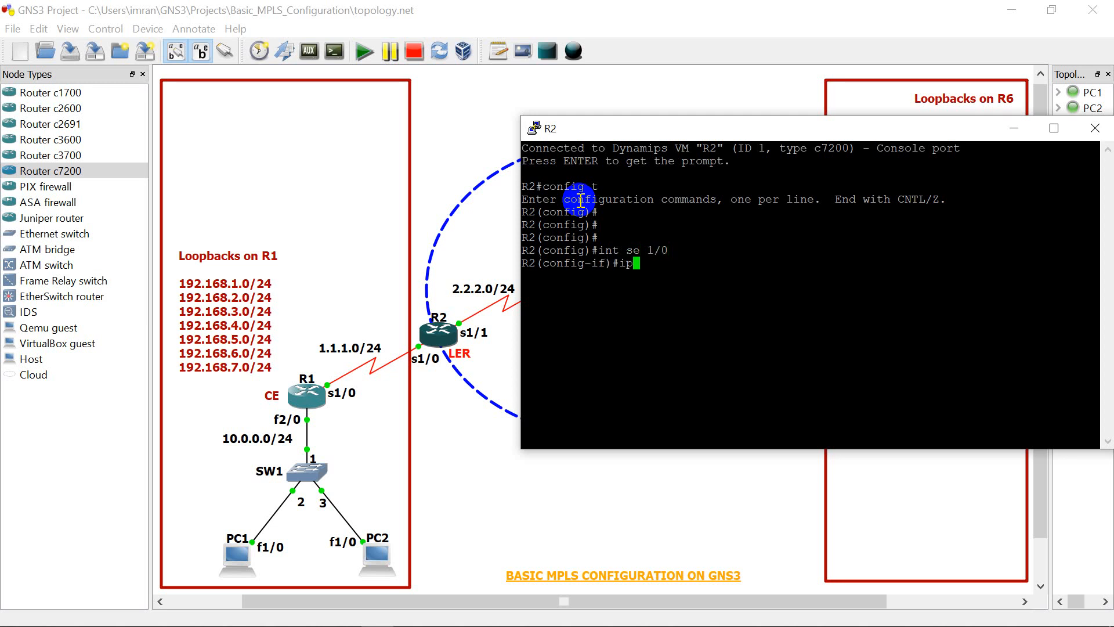
pyautogui.write(' add 1.1.1.2 255.255.255.')
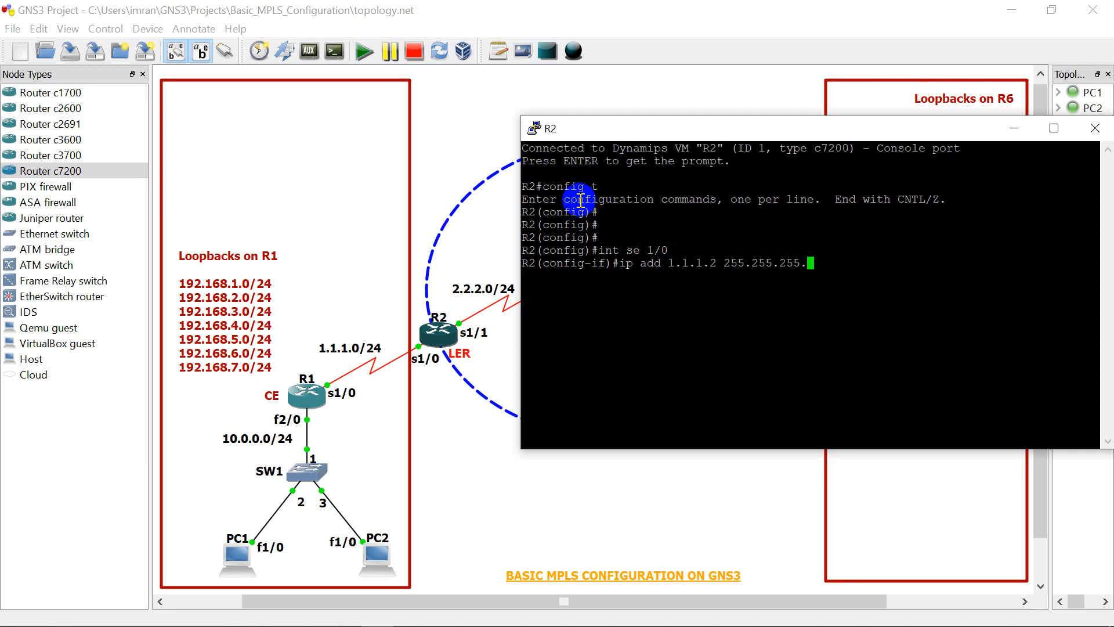
pyautogui.write('0')
pyautogui.press('Return')
# Step: Enable R2's serial 1/0 interface with "no shut"
pyautogui.write('no shut')
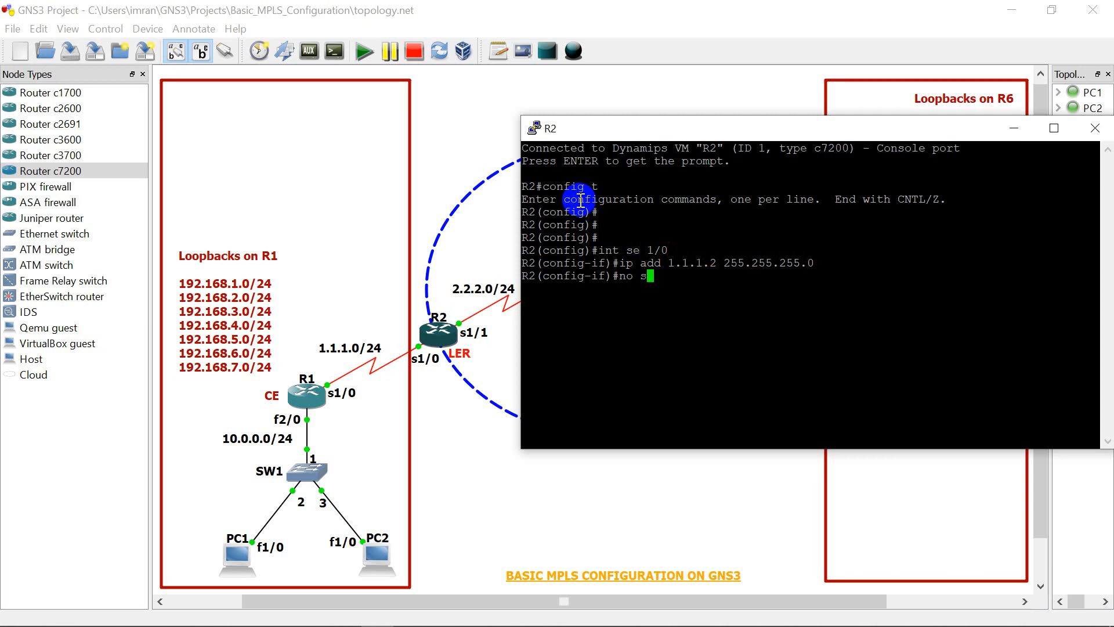
pyautogui.press('Return')
pyautogui.press('Return')
pyautogui.press('Return')
pyautogui.press('Return')
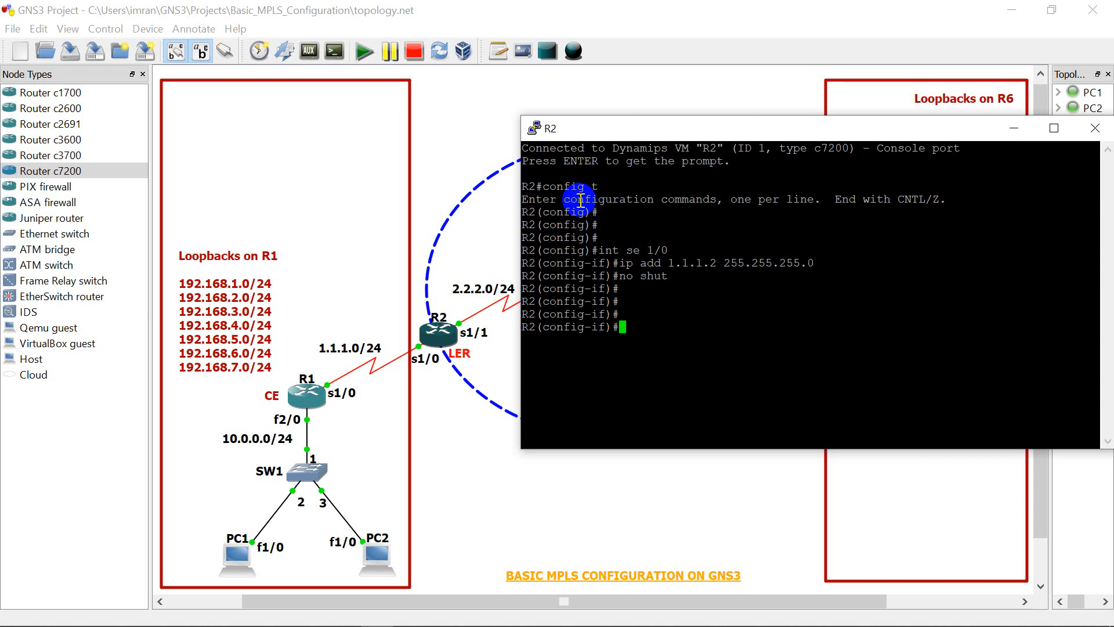
# Step: Begin an "int" command on R2 to select another interface for configuration
# Step: Assign IP address 2.2.2.1 with mask 255.255.255.0 to R2's interface serial 1/1
pyautogui.write('int')
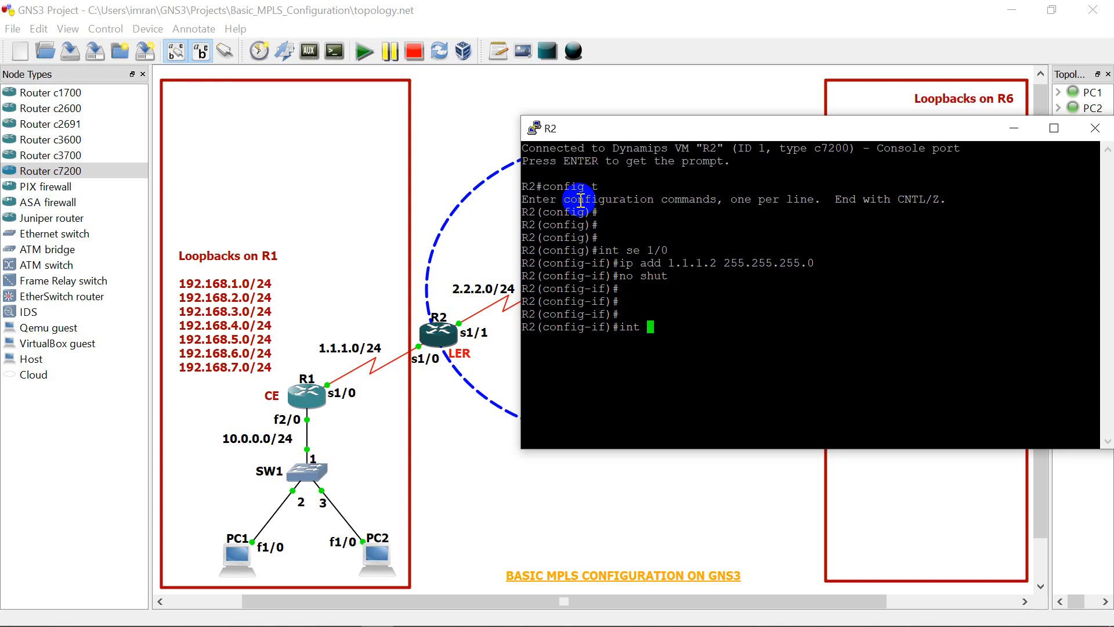
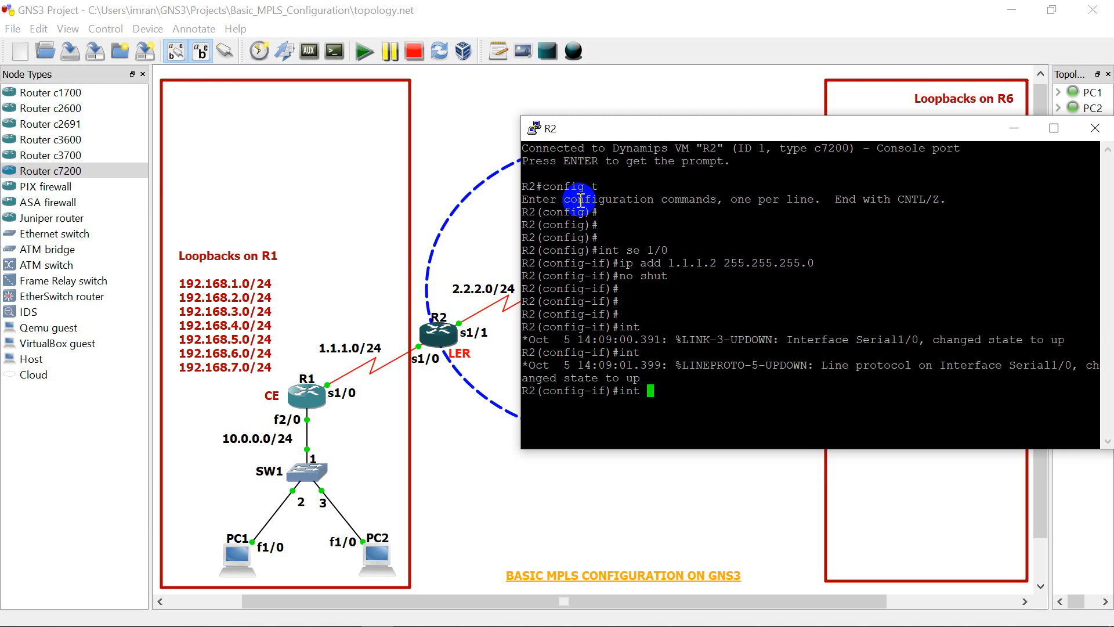
# Step: Begin an "int" command on R2 to select another interface for configuration
# Step: Assign IP address 2.2.2.1 with mask 255.255.255.0 to R2's interface serial 1/1
pyautogui.write(' se 1/1')
pyautogui.press('Return')
pyautogui.write('ip add')
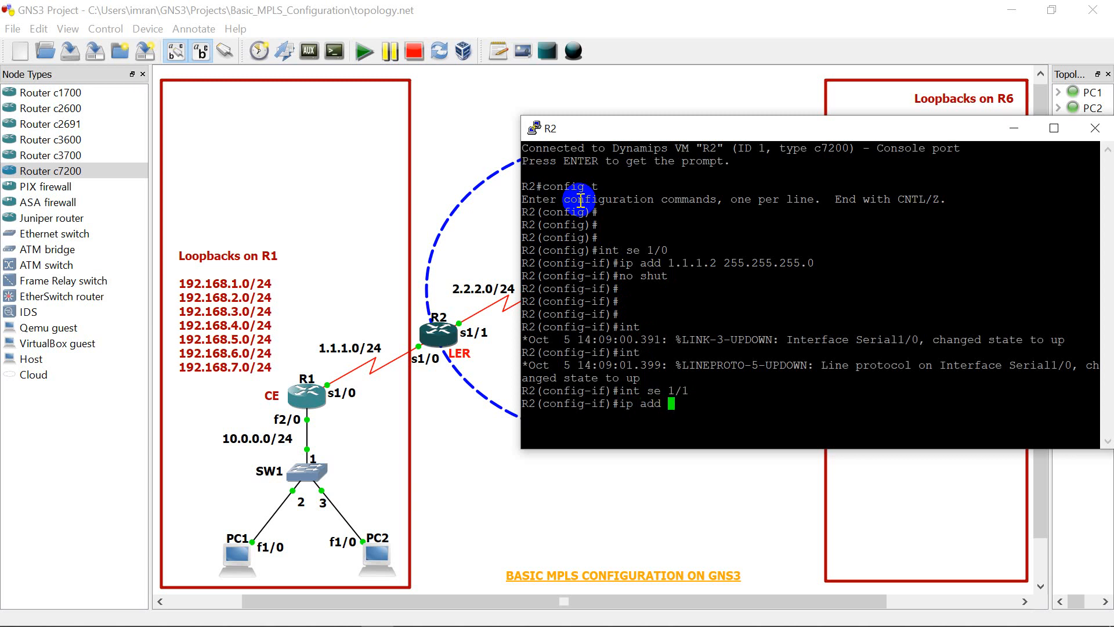
pyautogui.write(' 2.2.2.21 255.255.255.0')
pyautogui.press('Return')
pyautogui.press('Return')
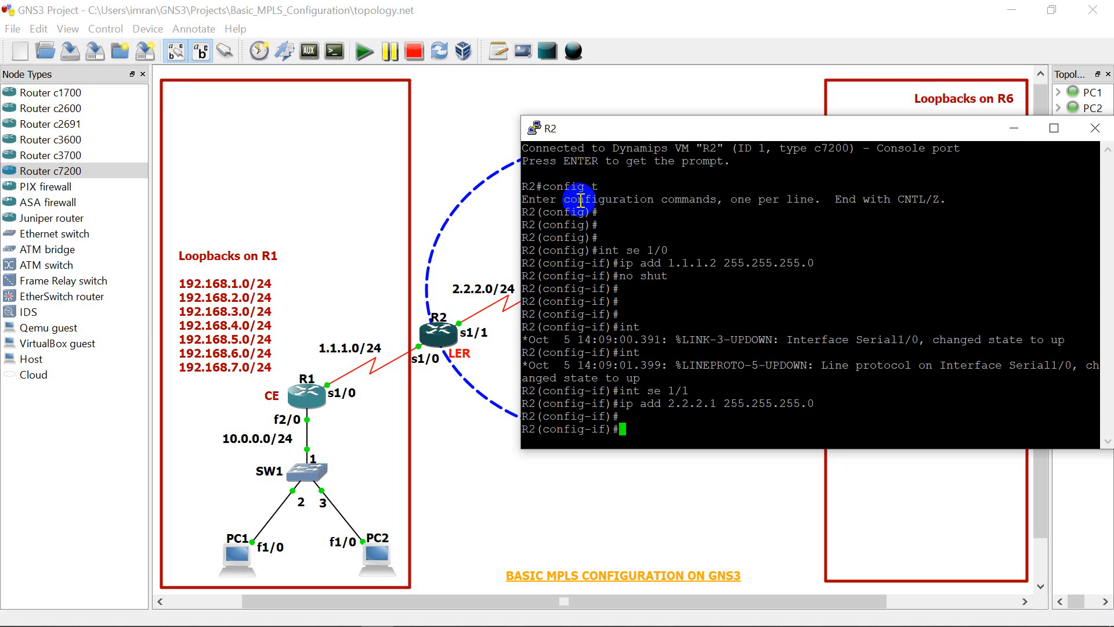
# Step: Enable R2's serial 1/1 interface with "no shut" and exit to global configuration mode
pyautogui.write('no shut')
pyautogui.press('Return')
pyautogui.press('Return')
pyautogui.press('Return')
pyautogui.press('Return')
pyautogui.press('Return')
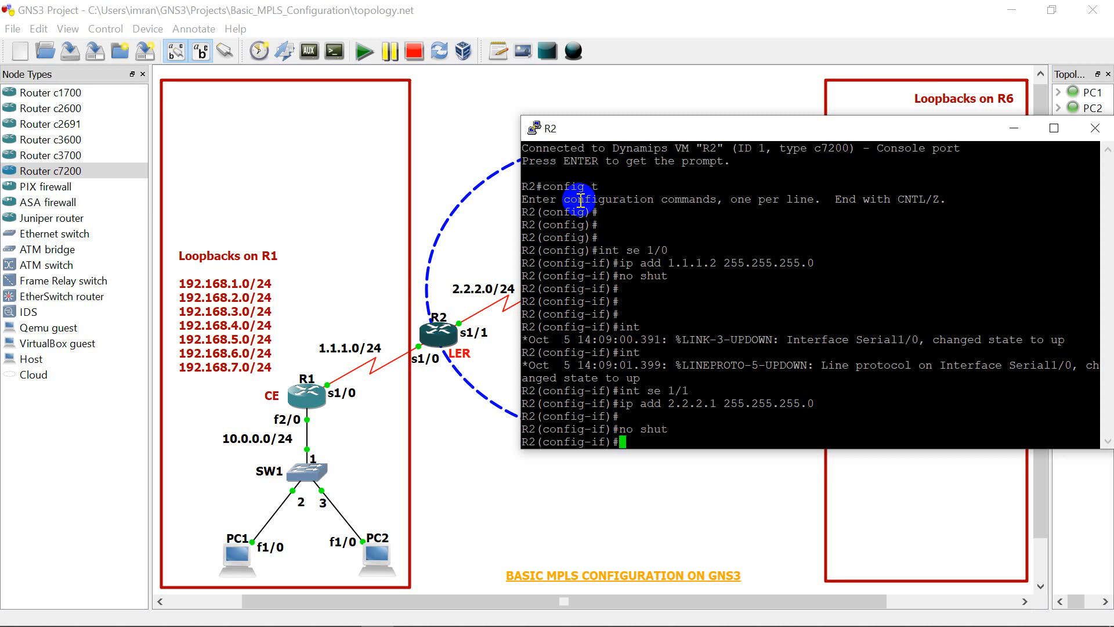
pyautogui.write('exit')
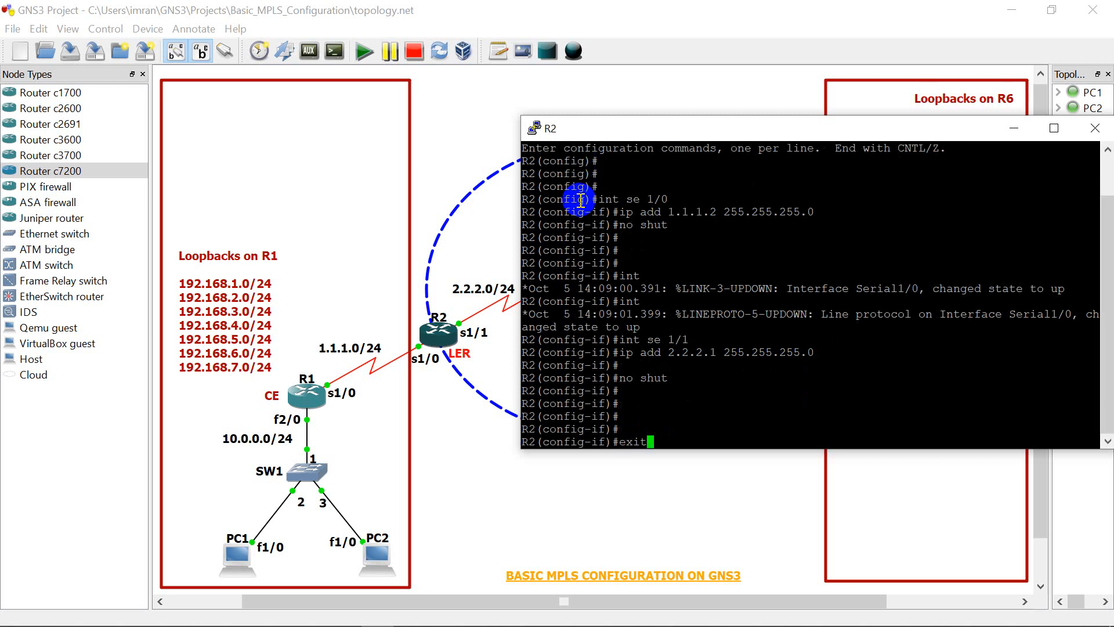
pyautogui.press('Return')
pyautogui.press('Return')
pyautogui.press('Return')
pyautogui.press('Return')
pyautogui.press('Return')
pyautogui.press('Return')
pyautogui.press('Return')
# Step: Start EIGRP 100 on R2 and advertise network 1.1.1.0 with wildcard mask 0.0.0.255
pyautogui.write('rou')
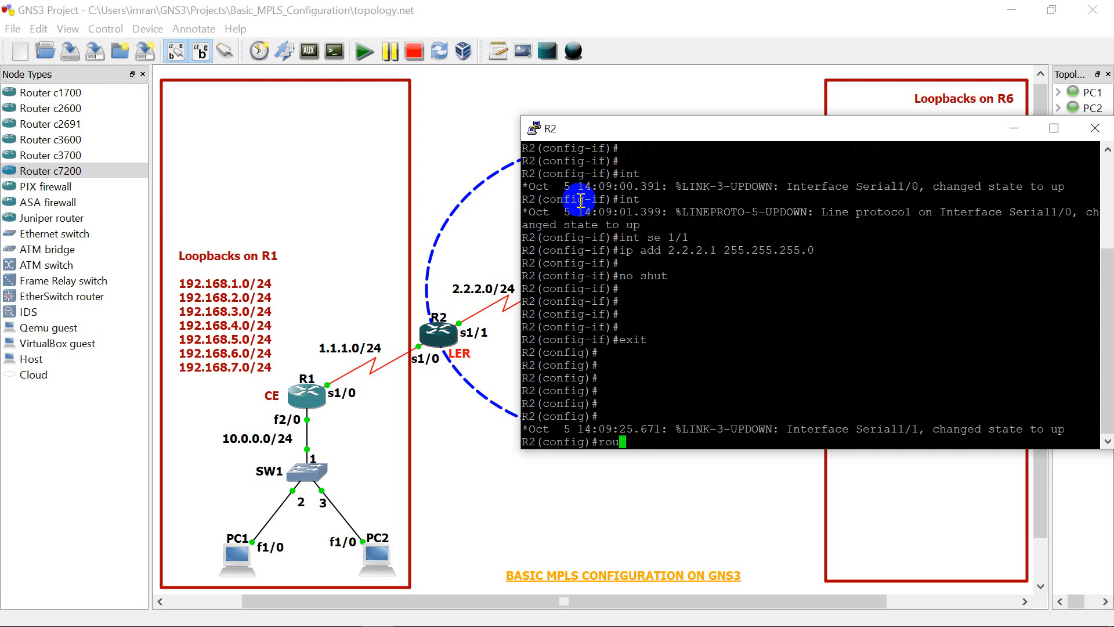
pyautogui.write('ter ei')
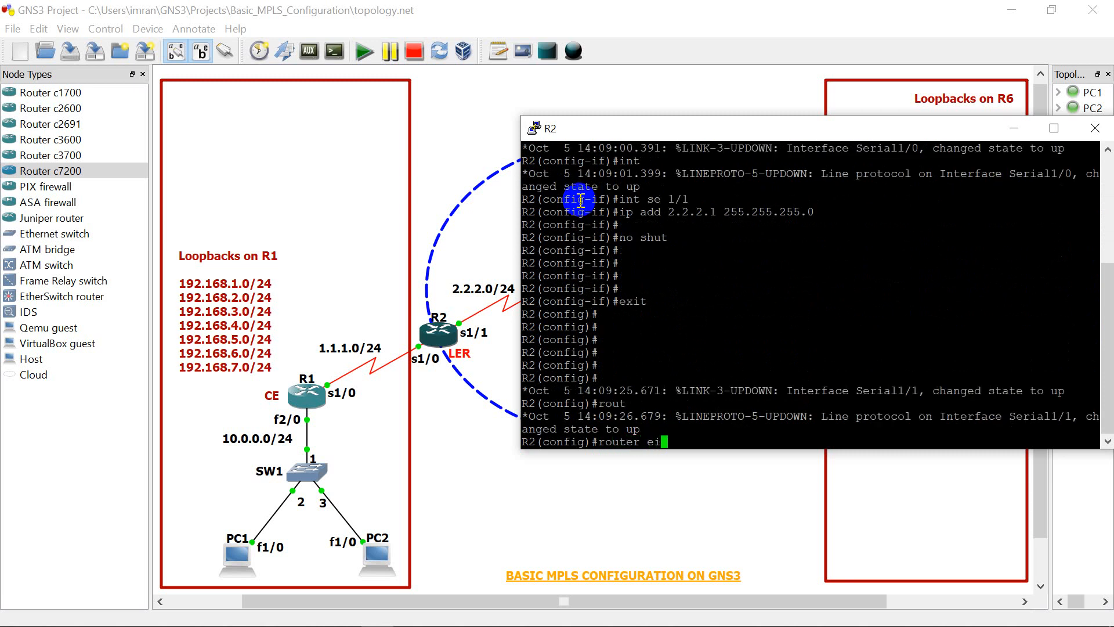
pyautogui.write('grp 100')
pyautogui.press('Return')
pyautogui.write('netwo')
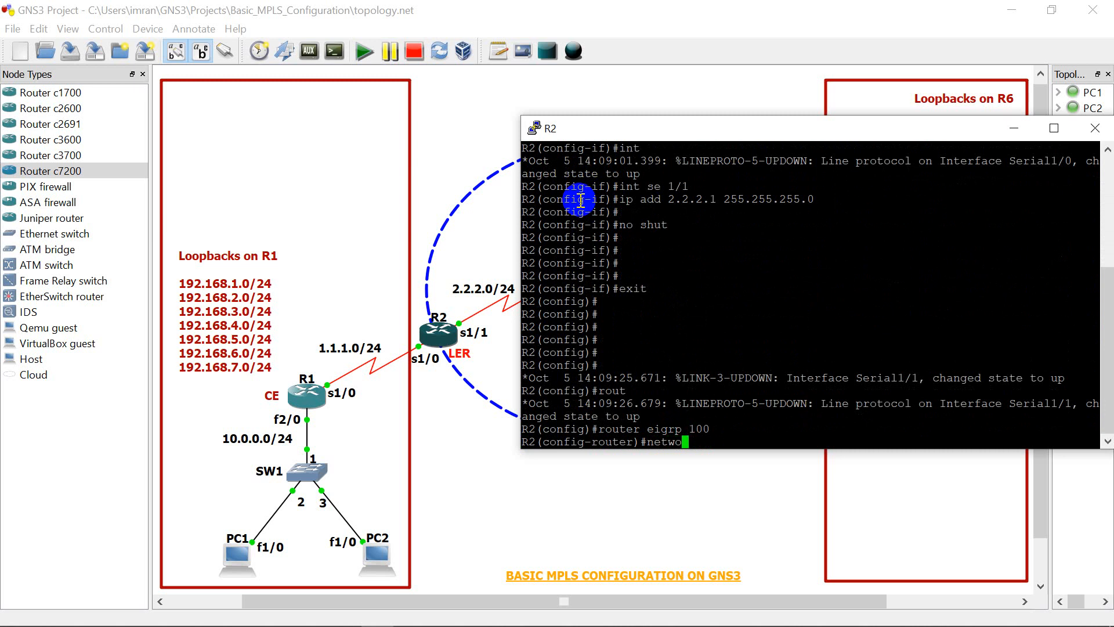
pyautogui.write('rk 1.1.1.0 0.0.0.255')
pyautogui.press('Return')
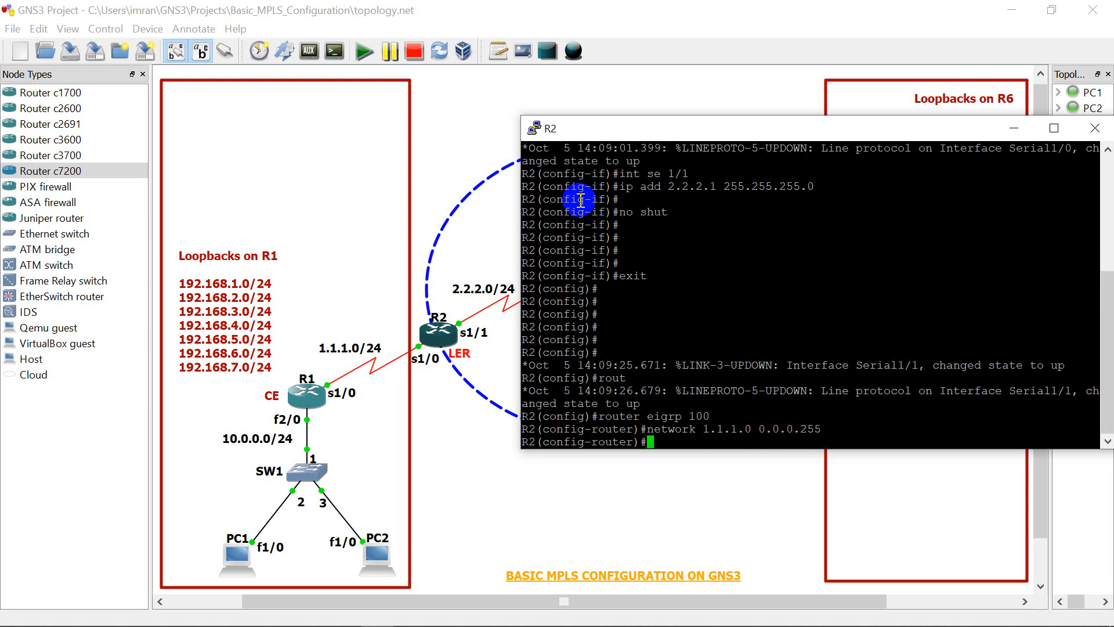
# Step: Add network 2.2.2.0 with wildcard mask 0.0.0.255 to R2's EIGRP 100 process
pyautogui.press('Up')
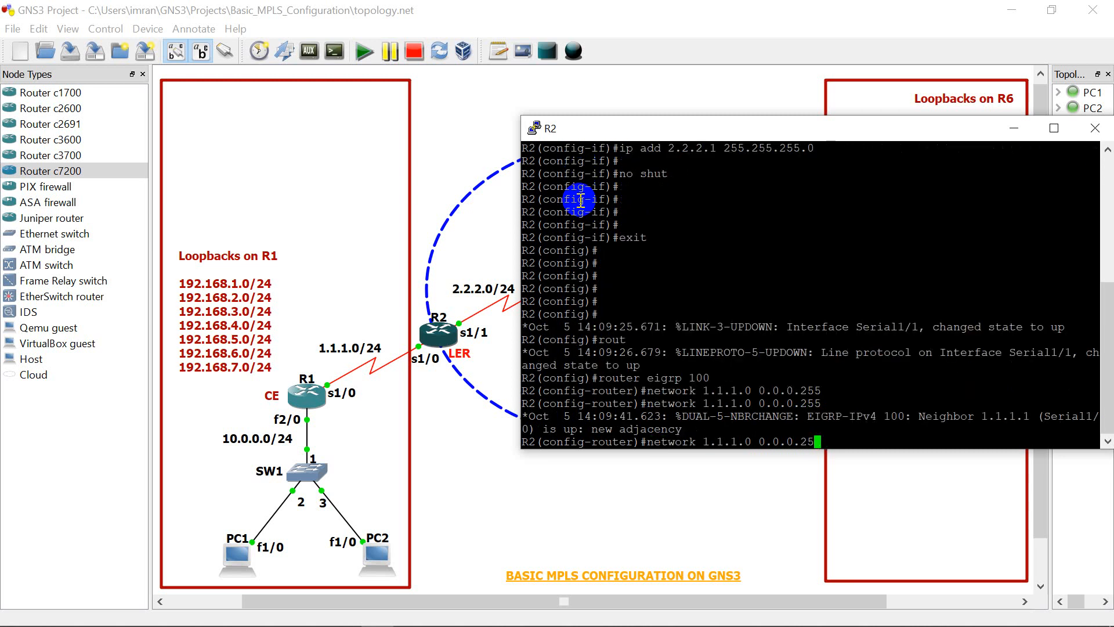
pyautogui.press('BackSpace')
pyautogui.press('BackSpace')
pyautogui.press('BackSpace')
pyautogui.press('BackSpace')
pyautogui.press('BackSpace')
pyautogui.press('BackSpace')
pyautogui.press('BackSpace')
pyautogui.press('BackSpace')
pyautogui.press('BackSpace')
pyautogui.press('BackSpace')
pyautogui.press('BackSpace')
pyautogui.press('BackSpace')
pyautogui.press('BackSpace')
pyautogui.press('BackSpace')
pyautogui.press('BackSpace')
pyautogui.write('2.2.2.0 0.0.0.25')
pyautogui.press('Return')
pyautogui.press('Return')
pyautogui.press('Return')
pyautogui.press('Return')
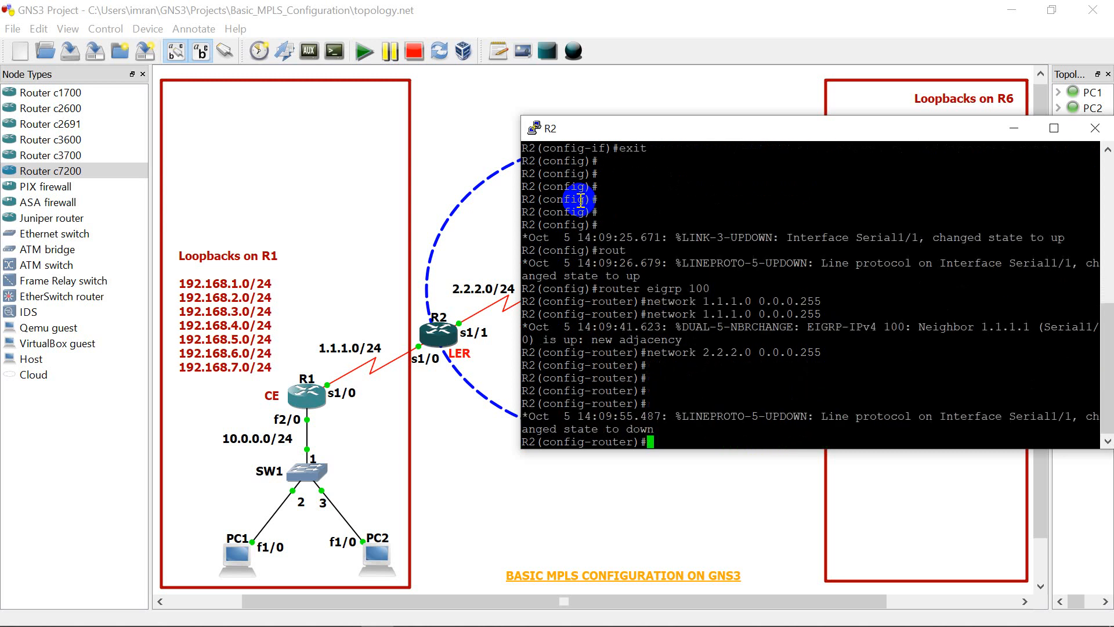
# Step: Leave R2's router configuration and return to privileged mode with "end"
pyautogui.press('Return')
pyautogui.press('Return')
pyautogui.press('Return')
pyautogui.write('e')
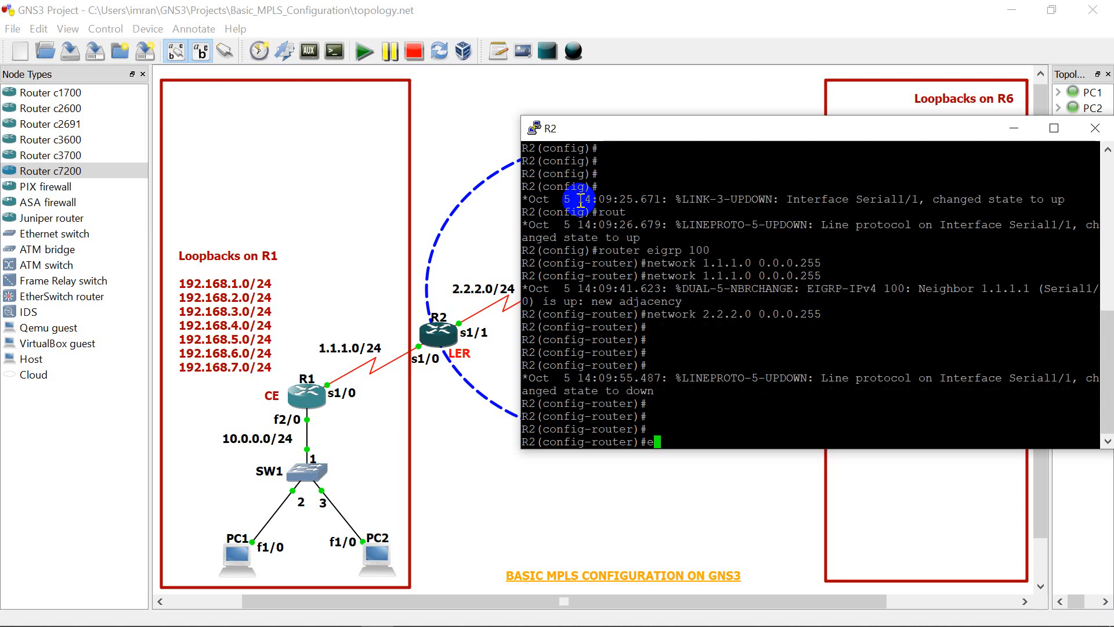
pyautogui.write('nd')
pyautogui.press('Return')
pyautogui.press('Return')
pyautogui.press('Return')
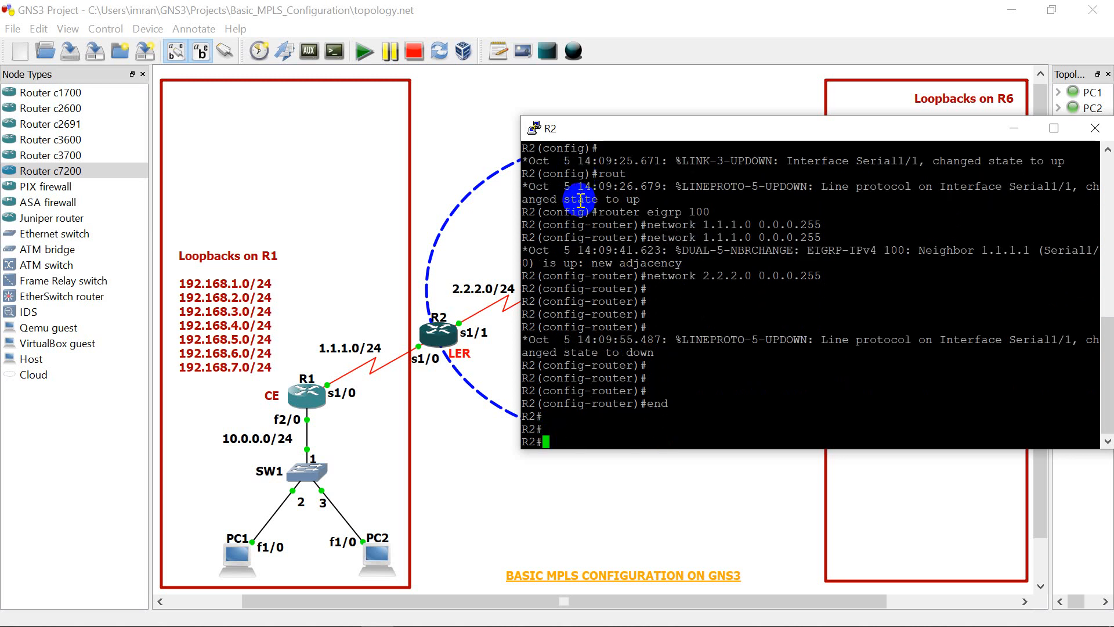
# Step: Put R2's console window away and open the console of router R3
pyautogui.moveTo(672, 128); pyautogui.dragTo(505, 125)
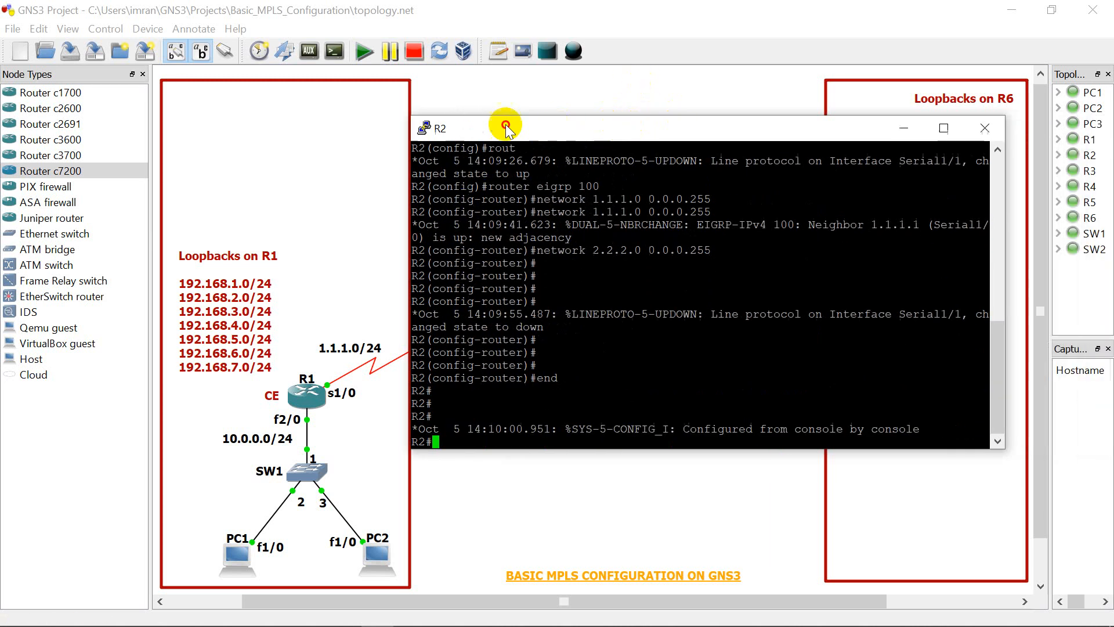
pyautogui.click(928, 129)
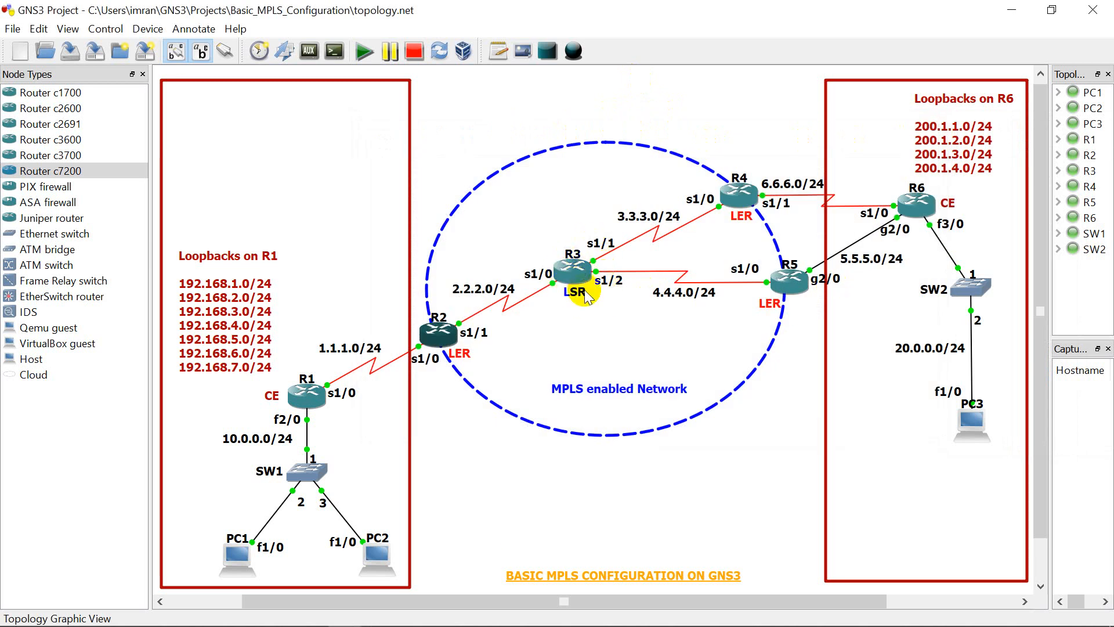
pyautogui.click(573, 279)
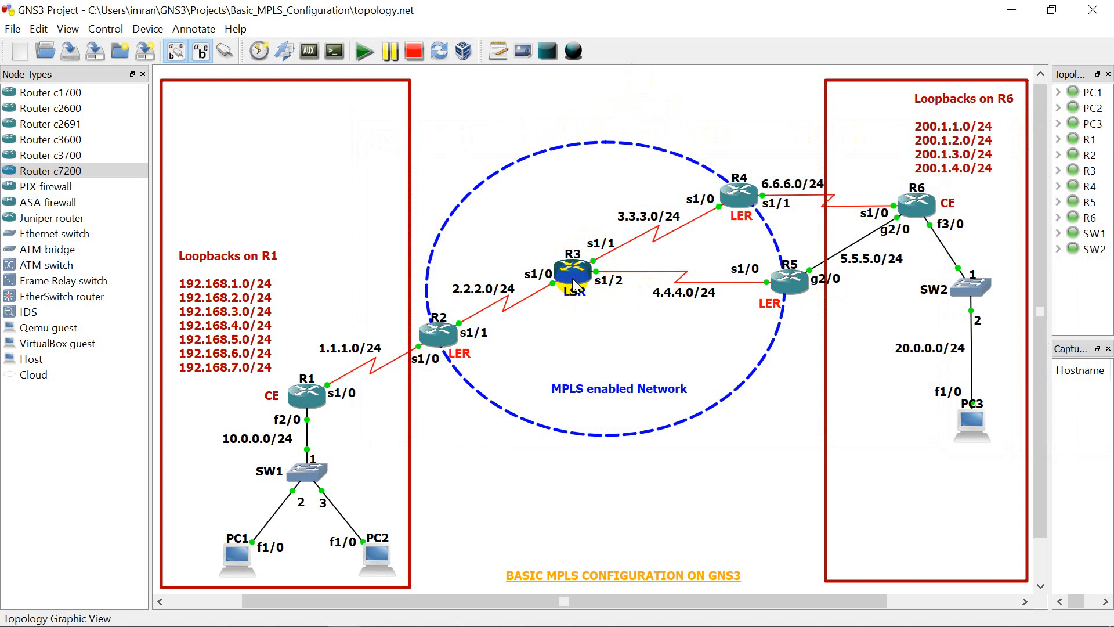
pyautogui.rightClick(573, 283)
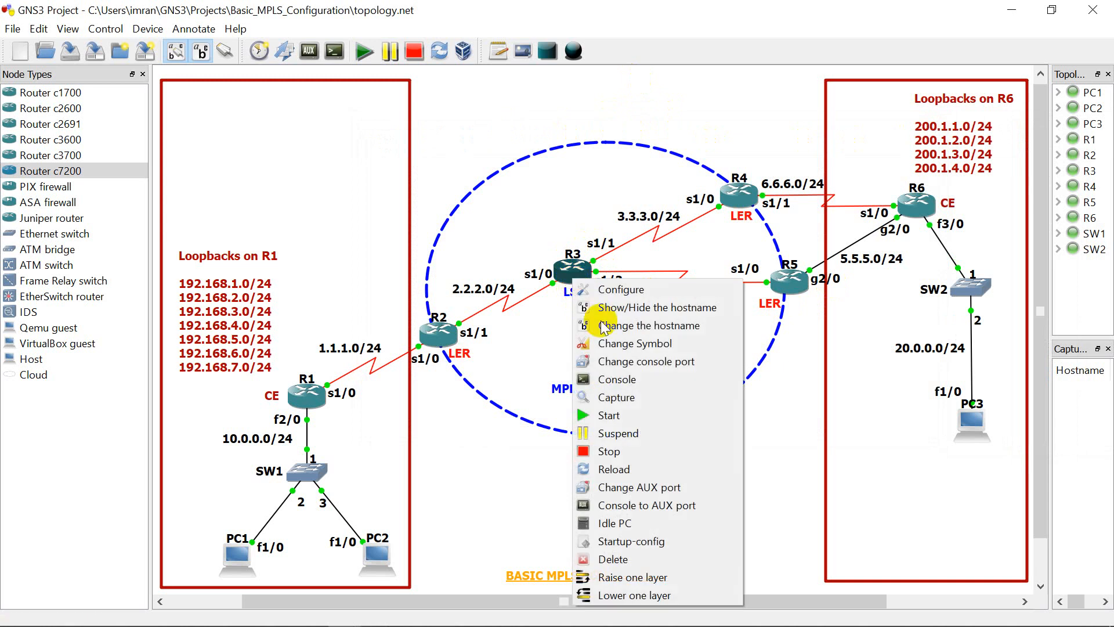
pyautogui.click(608, 379)
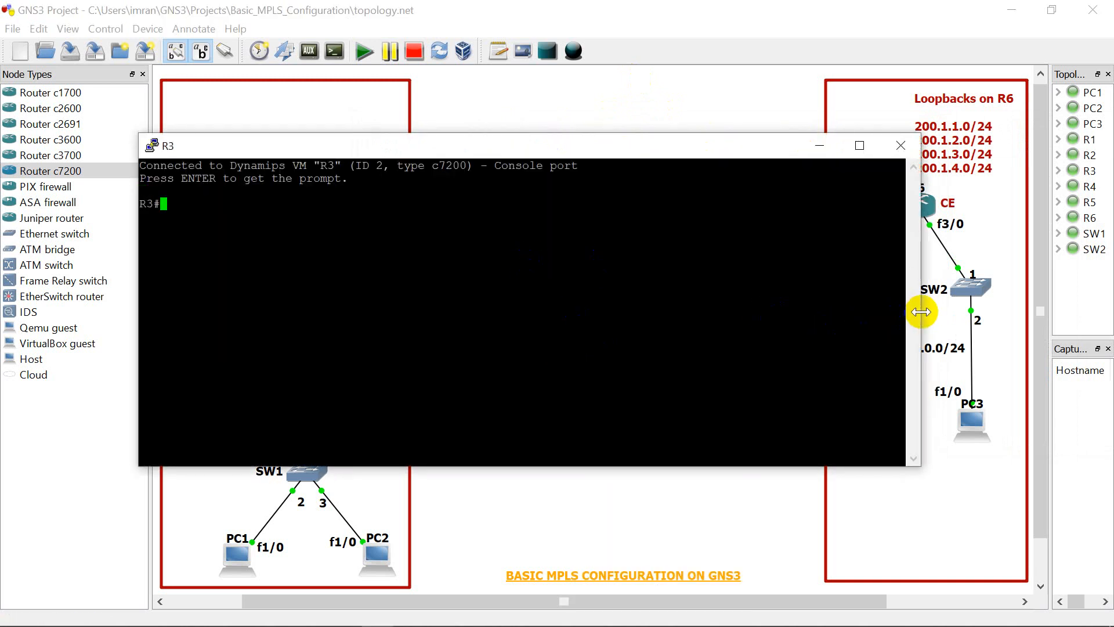
# Step: Narrow R3's console window and move it aside to uncover R3 and its interface labels in the topology
pyautogui.moveTo(922, 312); pyautogui.dragTo(726, 313)
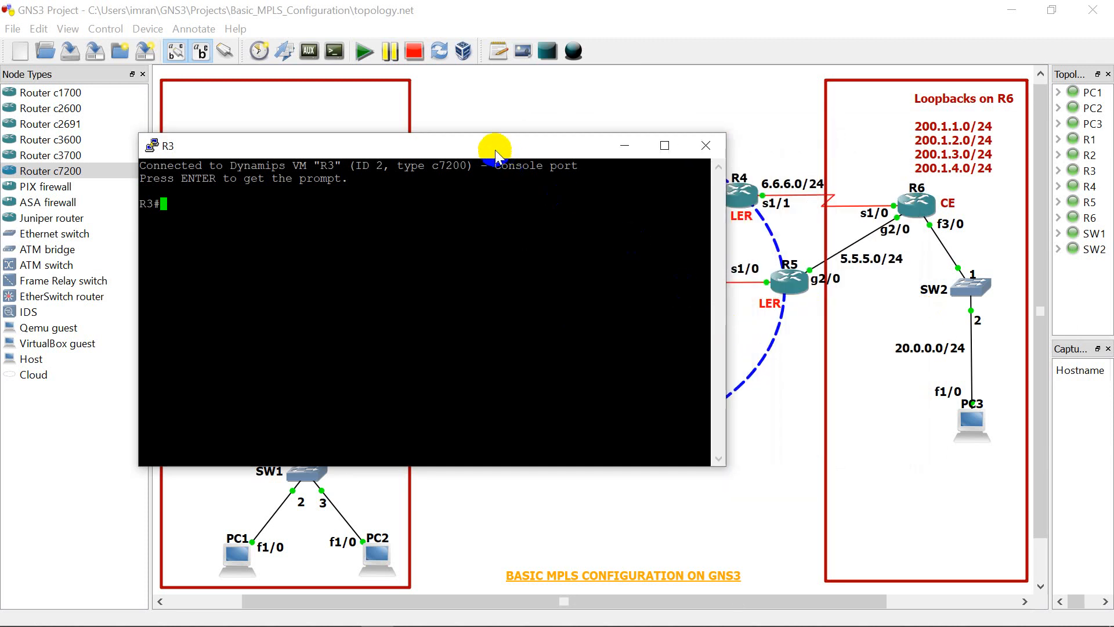
pyautogui.moveTo(496, 152); pyautogui.dragTo(882, 201)
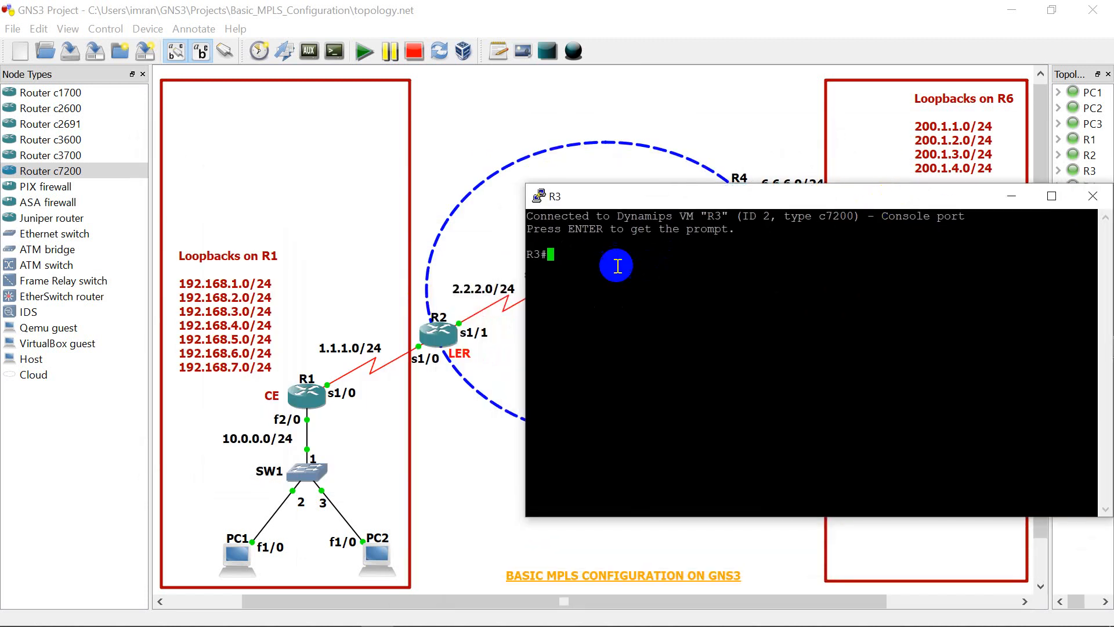
pyautogui.click(595, 261)
pyautogui.moveTo(609, 197); pyautogui.dragTo(730, 174)
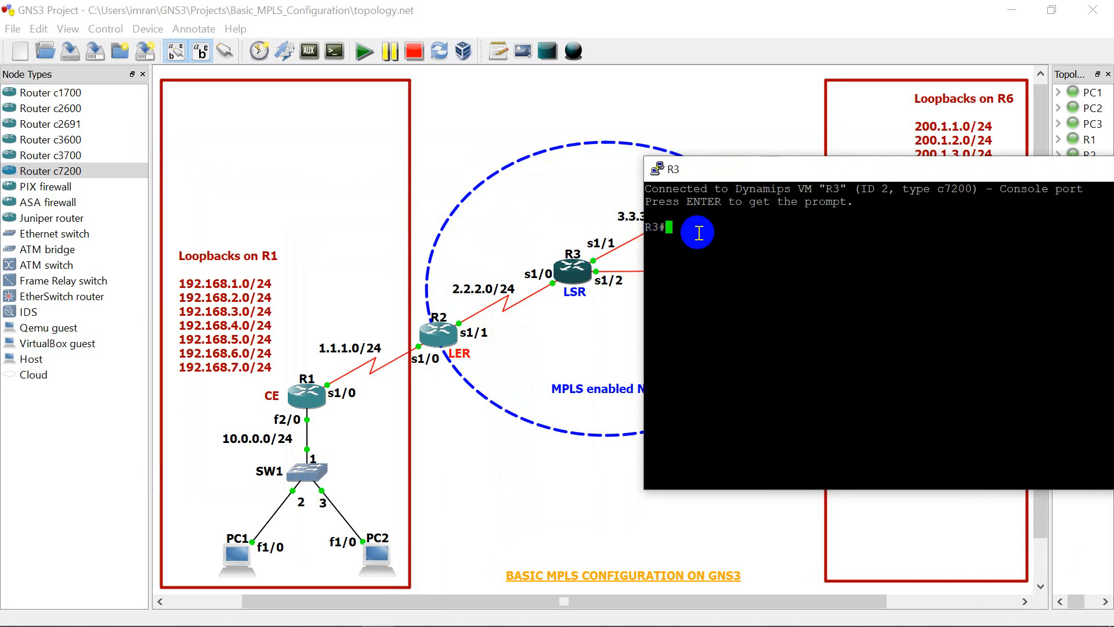
# Step: Enter global configuration mode on R3 with "config t"
pyautogui.write('config t')
pyautogui.press('Return')
pyautogui.press('Return')
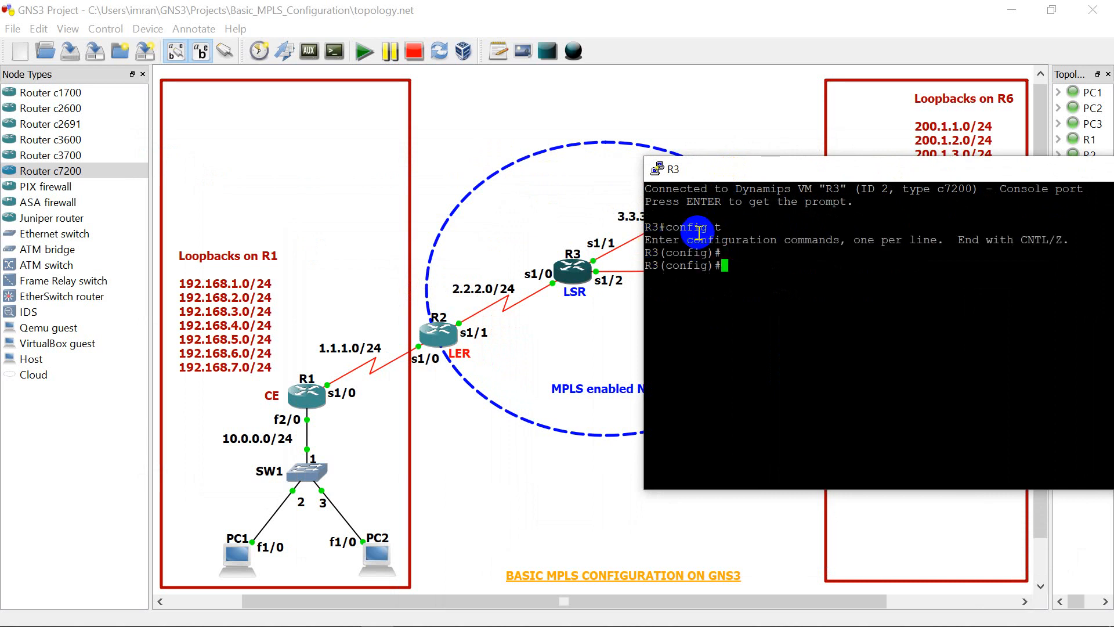
pyautogui.press('Return')
# Step: Assign IP address 2.2.2.2 with mask 255.255.255.0 to R3's interface serial 1/0
pyautogui.write('int ')
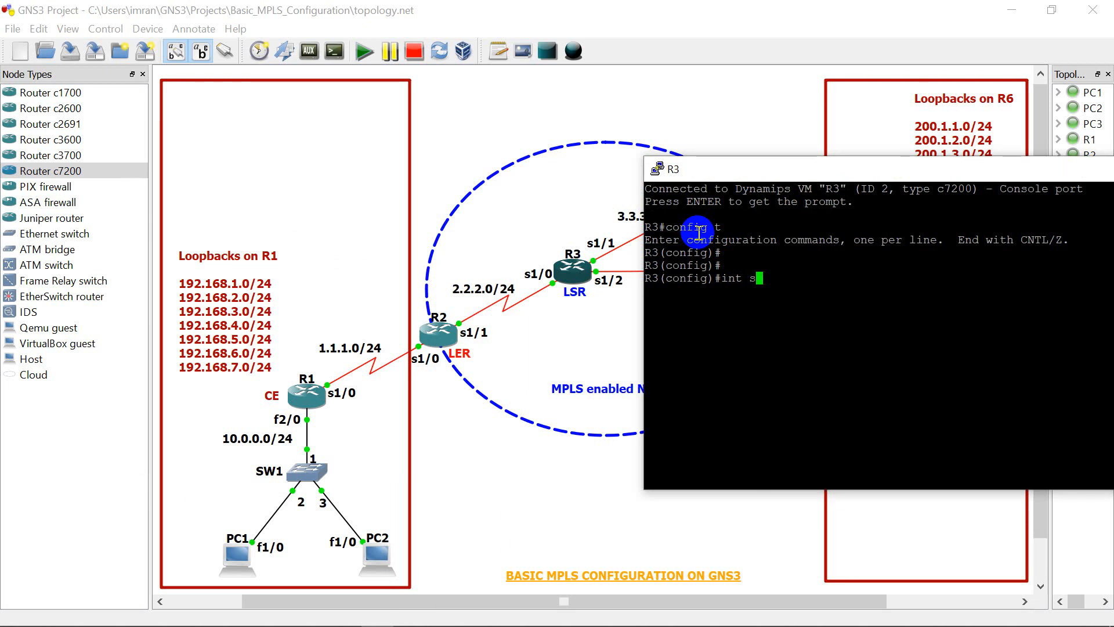
pyautogui.write('s1/0')
pyautogui.press('Return')
pyautogui.press('Return')
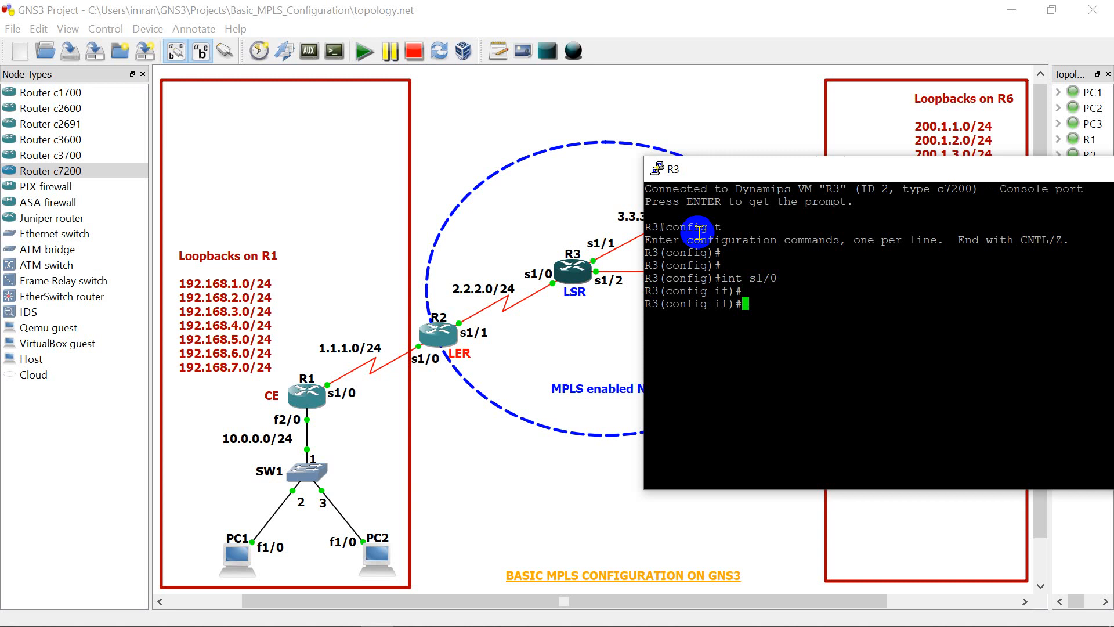
pyautogui.write('ip add 2.2.2.2 255.255.255.0')
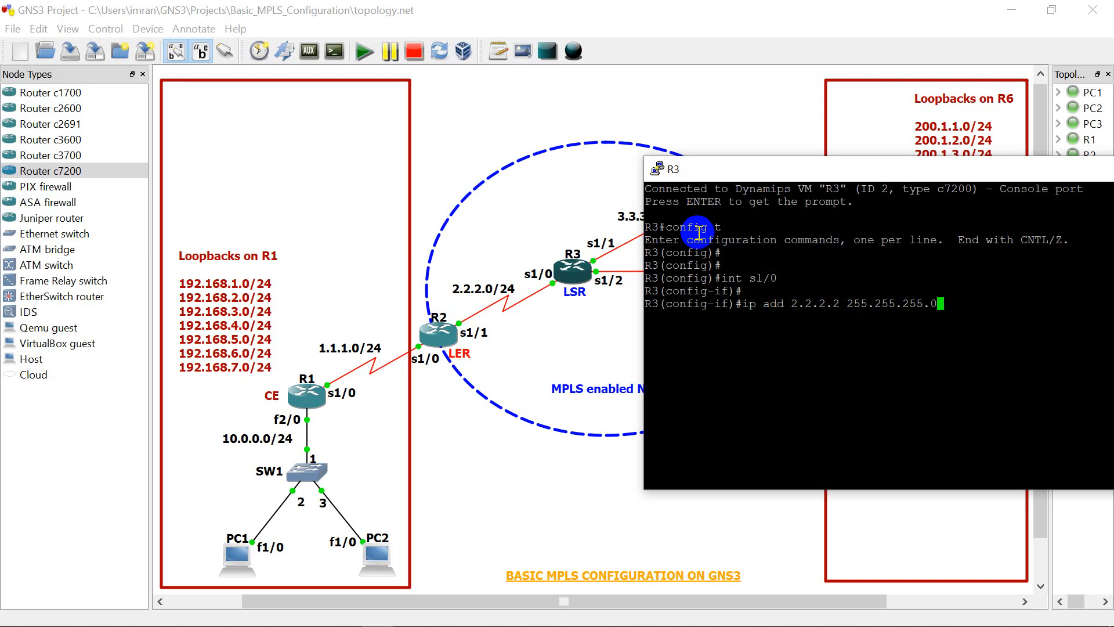
pyautogui.press('Return')
# Step: Enable R3's serial 1/0 interface with "no shut"
pyautogui.write('no shut')
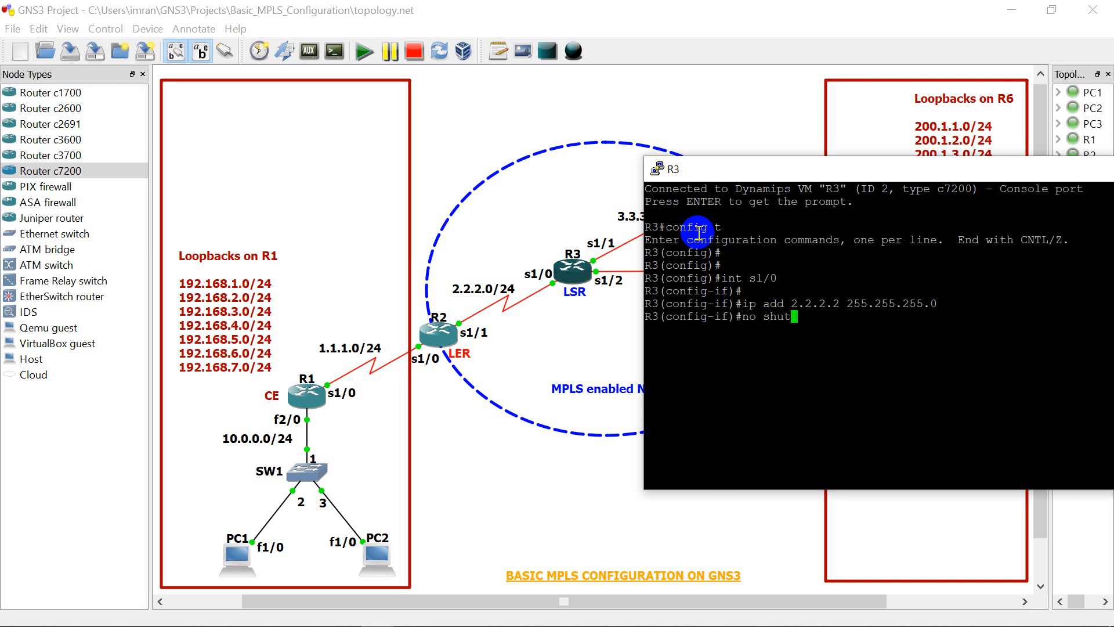
pyautogui.press('Return')
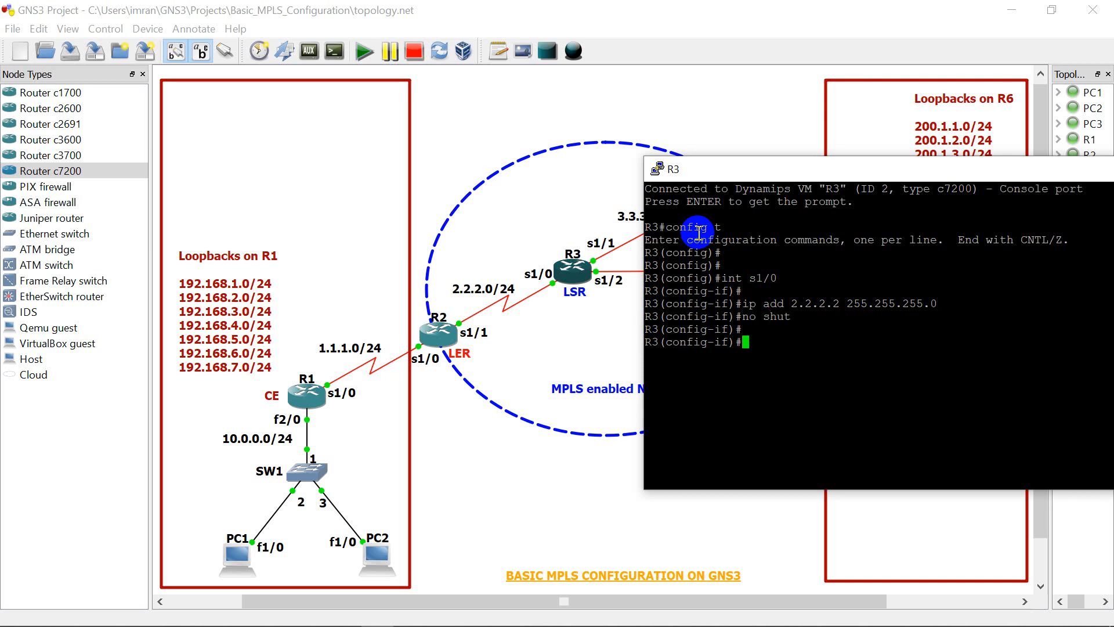
pyautogui.press('Return')
# Step: Assign IP address 3.3.3.1 with mask 255.255.255.0 to R3's interface serial 1/1
pyautogui.write('int ')
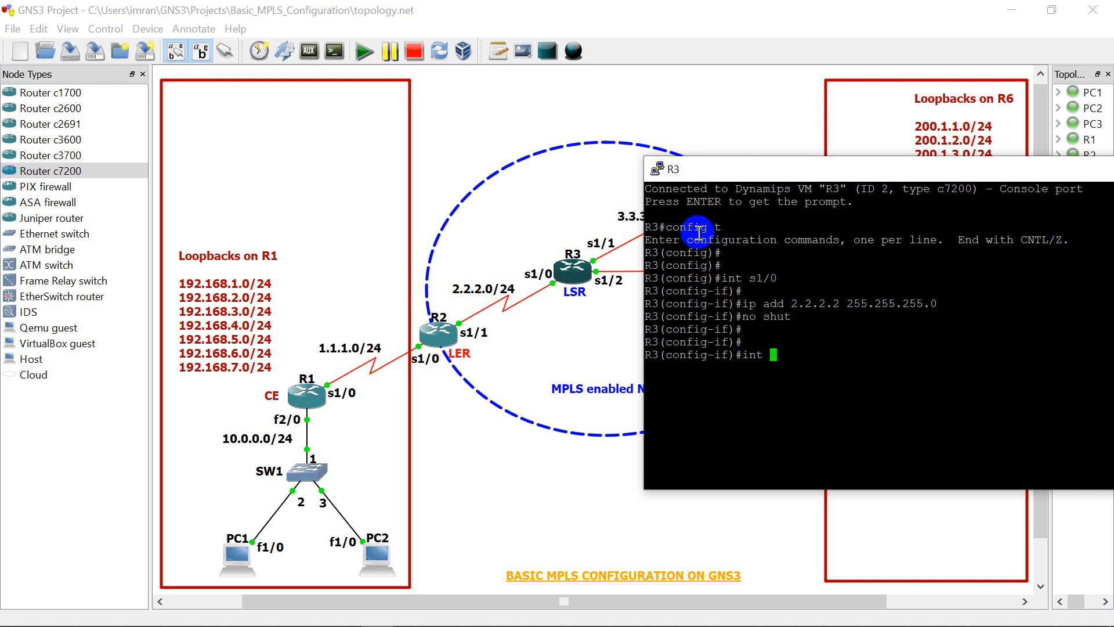
pyautogui.write('se 1/1')
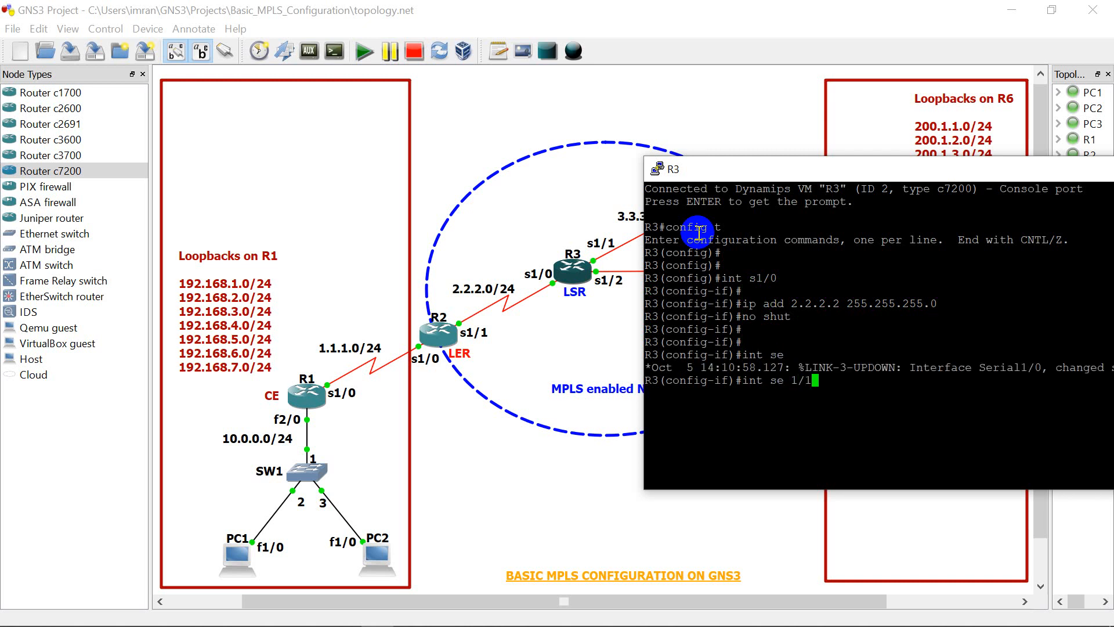
pyautogui.press('Return')
pyautogui.write('ip add')
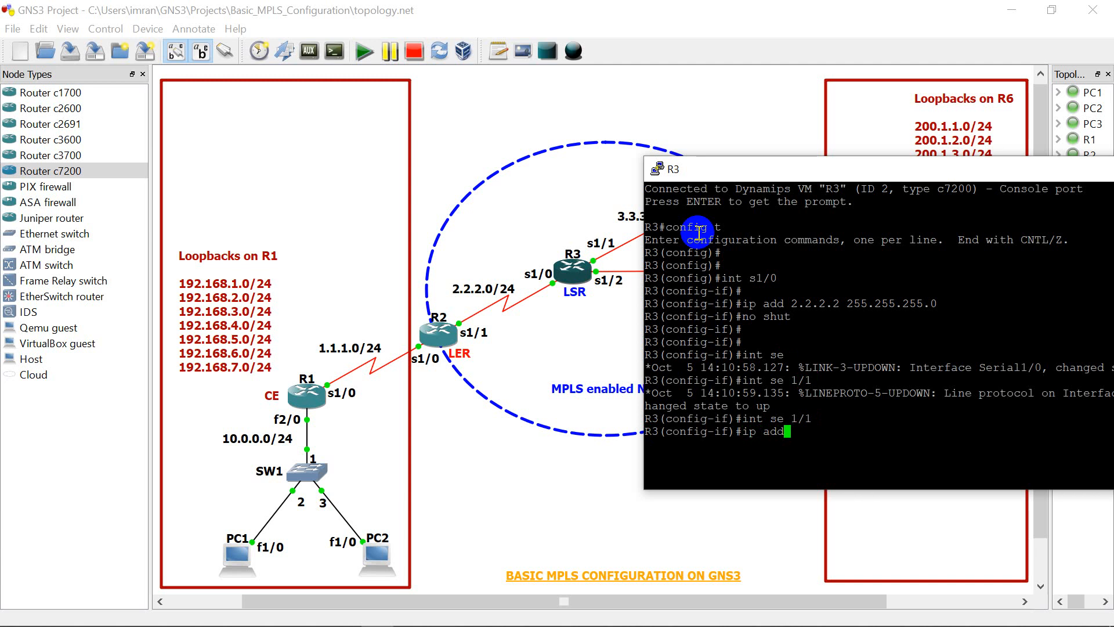
pyautogui.write(' 3.3.3.1 255.255.255.0')
pyautogui.press('Return')
# Step: Enable R3's serial 1/1 interface with "no shut"
pyautogui.write('no')
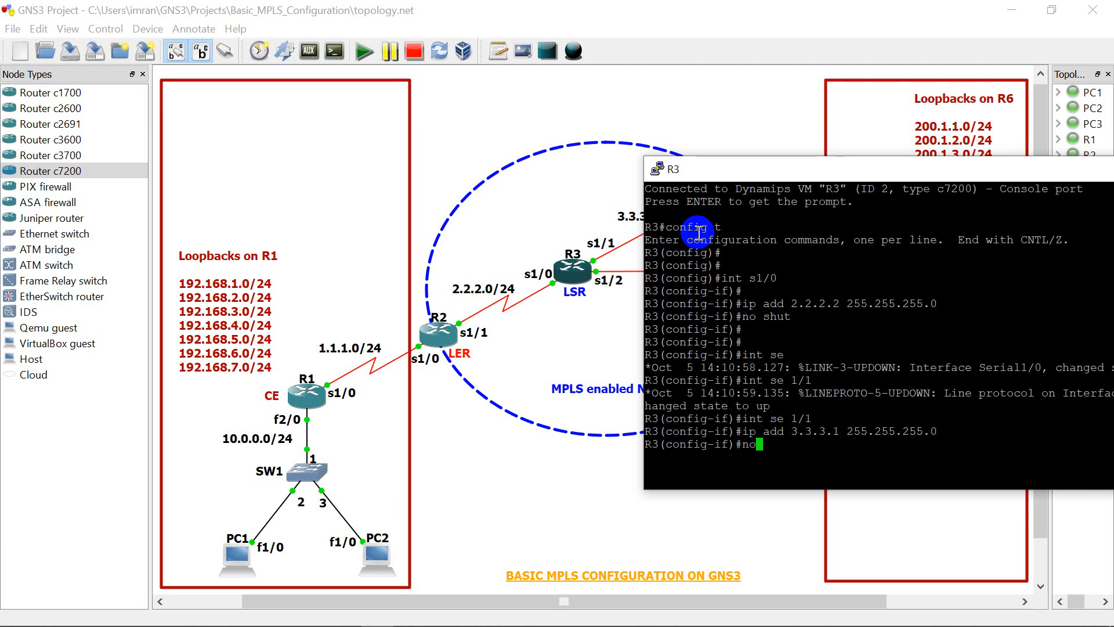
pyautogui.write(' shut')
pyautogui.press('Return')
pyautogui.press('Return')
pyautogui.press('Return')
pyautogui.press('Return')
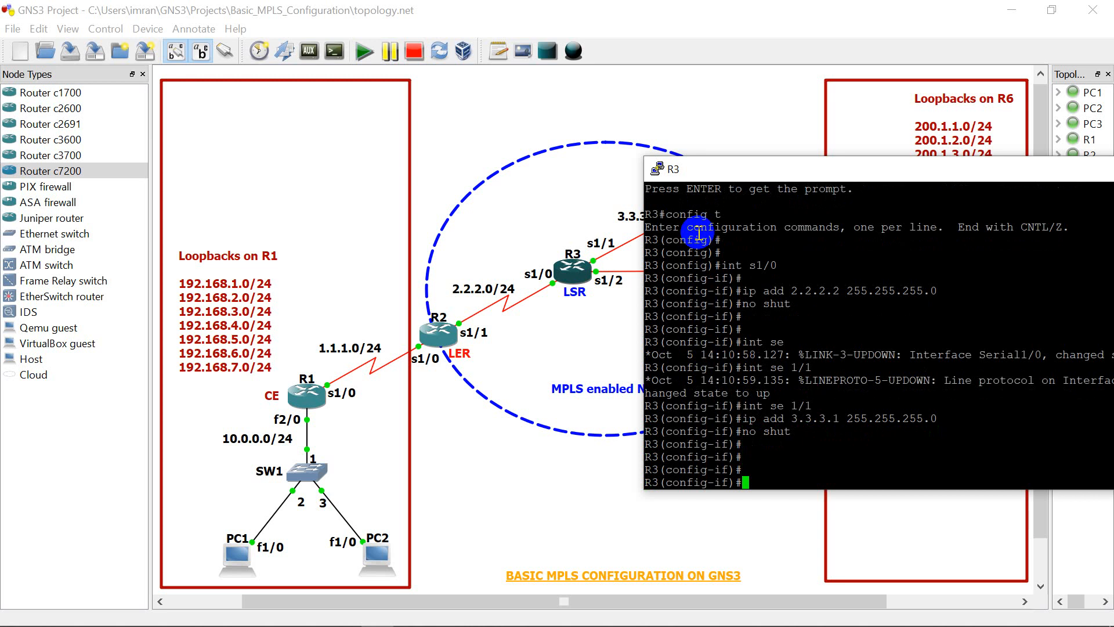
# Step: Assign IP address 4.4.4.1 with mask 255.255.255.0 to R3's interface serial 1/2
pyautogui.write('int se')
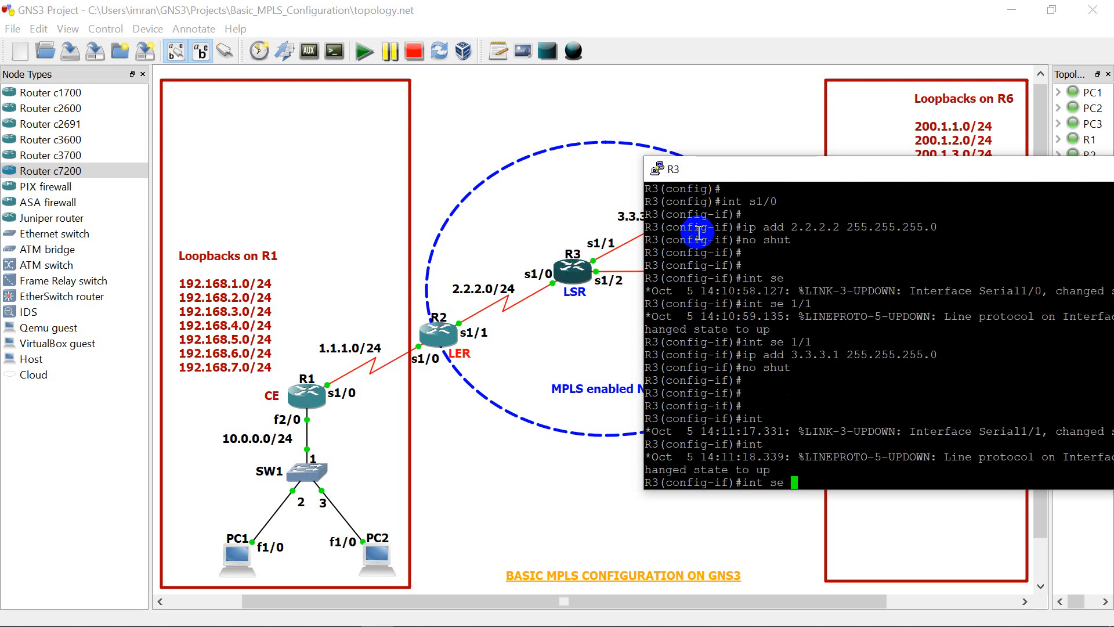
pyautogui.write(' 1/2')
pyautogui.press('Return')
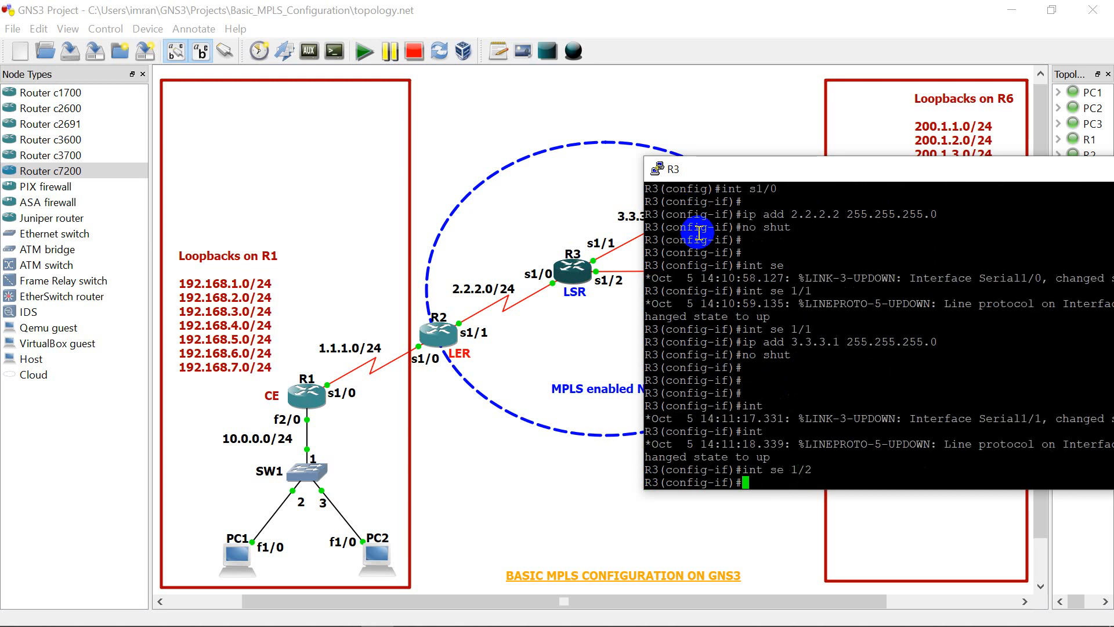
pyautogui.write('ip add 4.4.4.1 255.255')
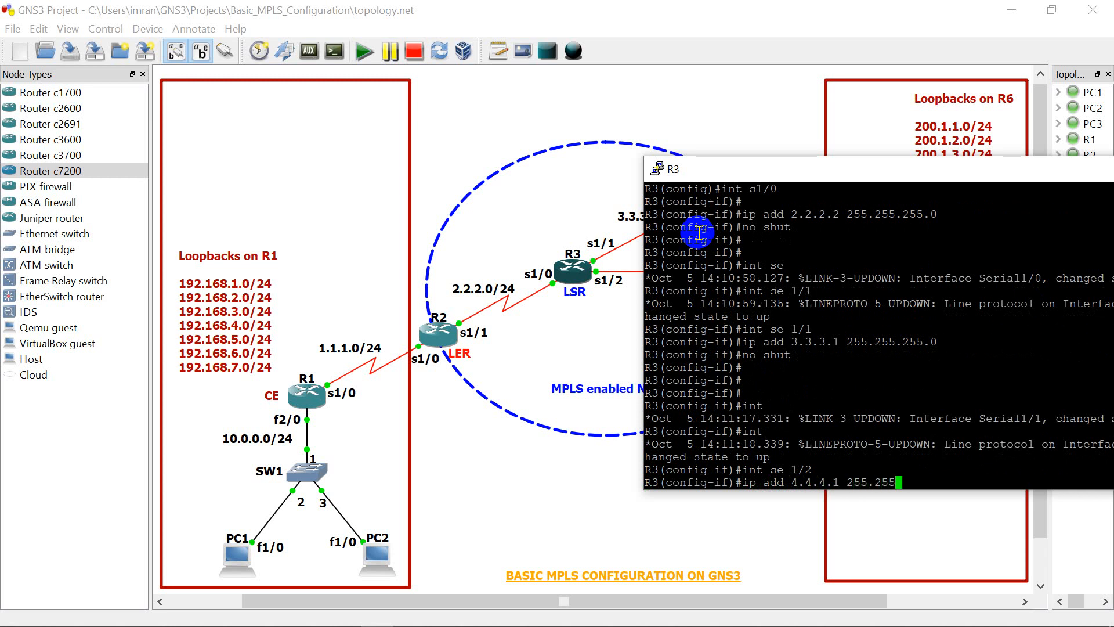
pyautogui.write('.255.0')
pyautogui.press('Return')
# Step: Enable R3's serial 1/2 interface with "no shut" and exit to global configuration mode
pyautogui.write('no shut')
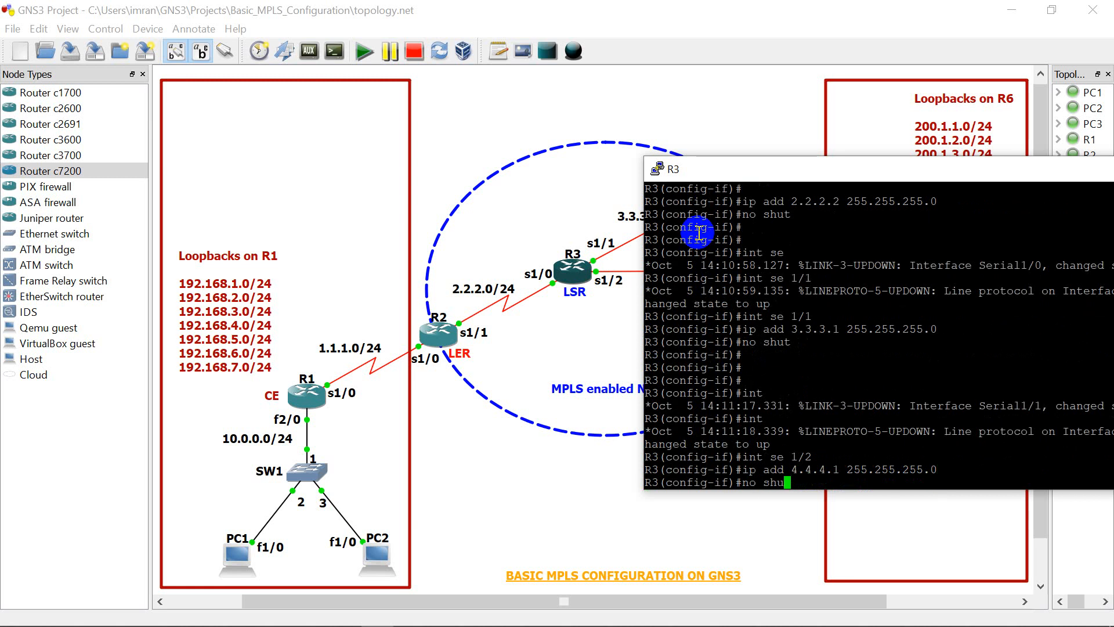
pyautogui.press('Return')
pyautogui.press('Return')
pyautogui.press('Return')
pyautogui.press('Return')
pyautogui.write('exi')
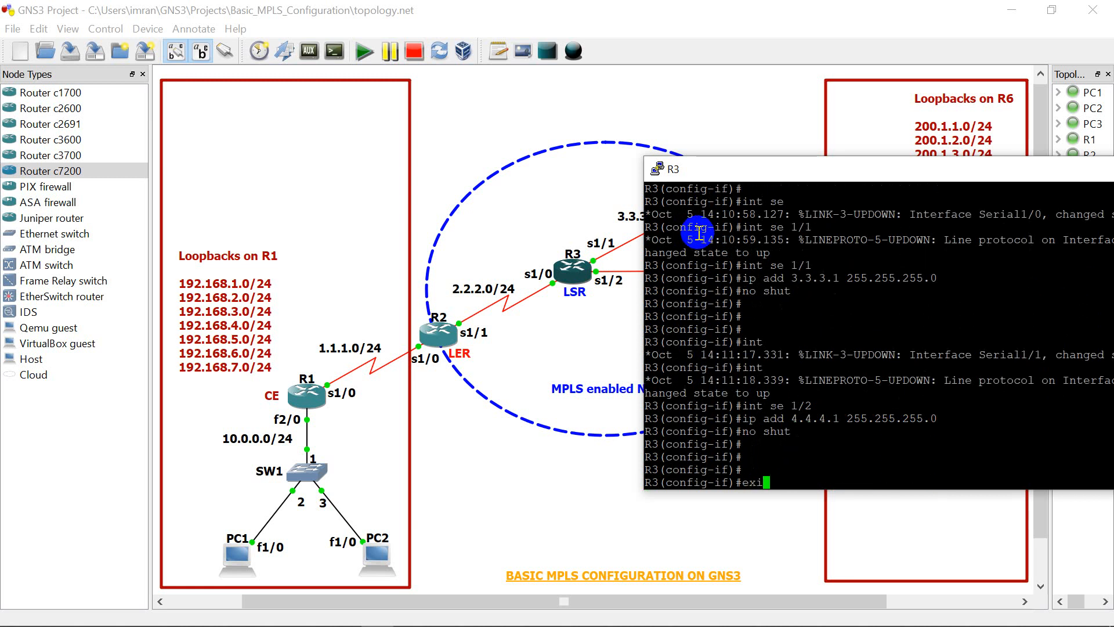
pyautogui.write('t')
pyautogui.press('Return')
pyautogui.press('Return')
pyautogui.press('Return')
pyautogui.press('Return')
pyautogui.press('Return')
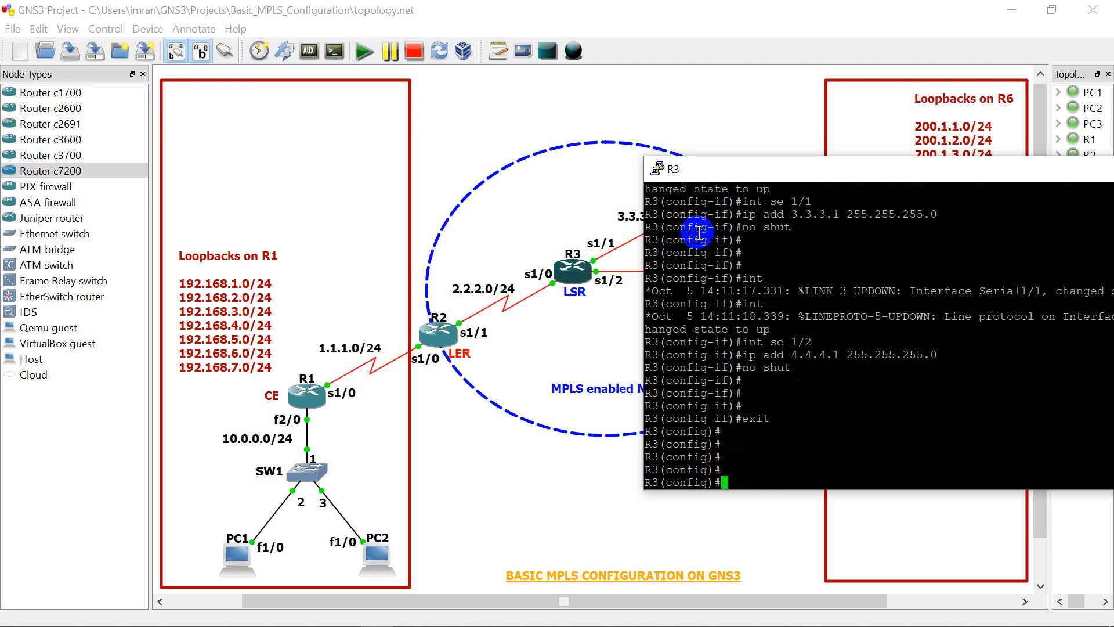
# Step: Start the EIGRP 100 routing process on R3 with "router eigrp 100"
pyautogui.write('router ')
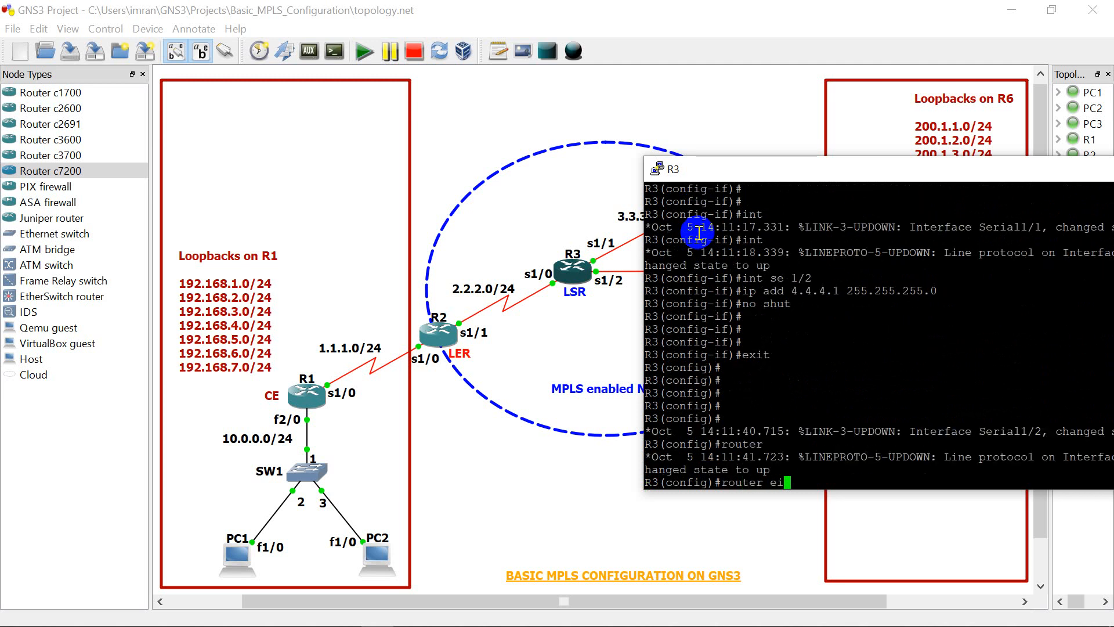
pyautogui.write('eigrp 100')
pyautogui.press('Return')
pyautogui.press('Return')
pyautogui.press('Return')
# Step: Advertise network 2.2.2.0 with wildcard mask 0.0.0.255 in R3's EIGRP 100 process
pyautogui.write('nfig-router)#n')
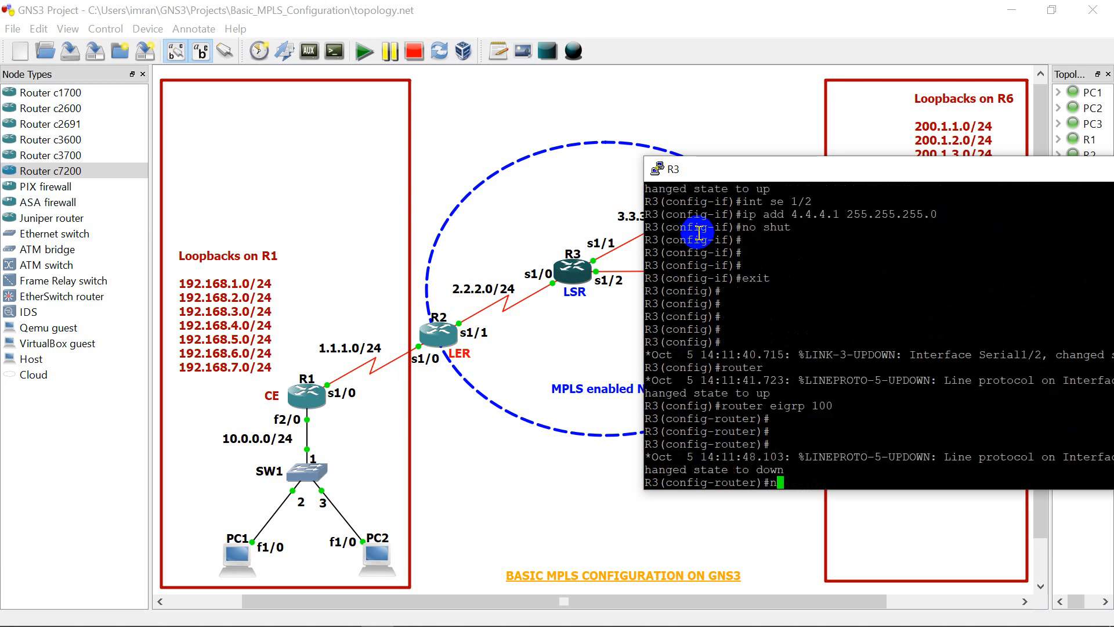
pyautogui.write('etwotk')
pyautogui.press('BackSpace')
pyautogui.press('BackSpace')
pyautogui.press('BackSpace')
pyautogui.write('rl')
pyautogui.press('BackSpace')
pyautogui.press('BackSpace')
pyautogui.write('k')
pyautogui.write('2.2.2.0 0.0.0.255')
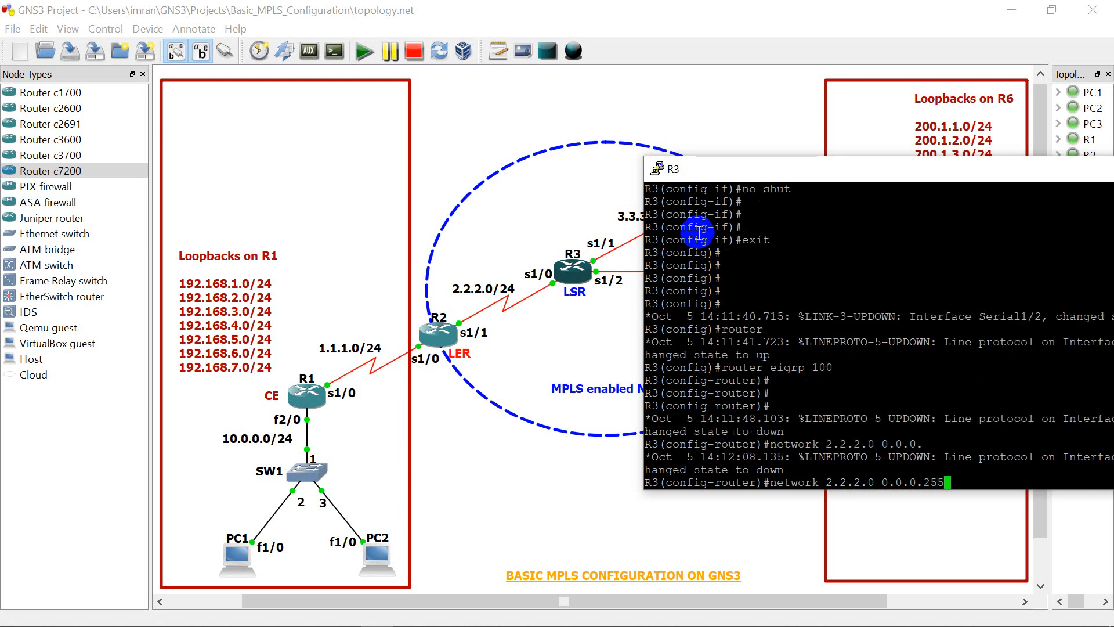
pyautogui.press('Return')
# Step: Advertise network 3.3.3.0 with wildcard mask 0.0.0.255 in R3's EIGRP 100 process
pyautogui.press('Up')
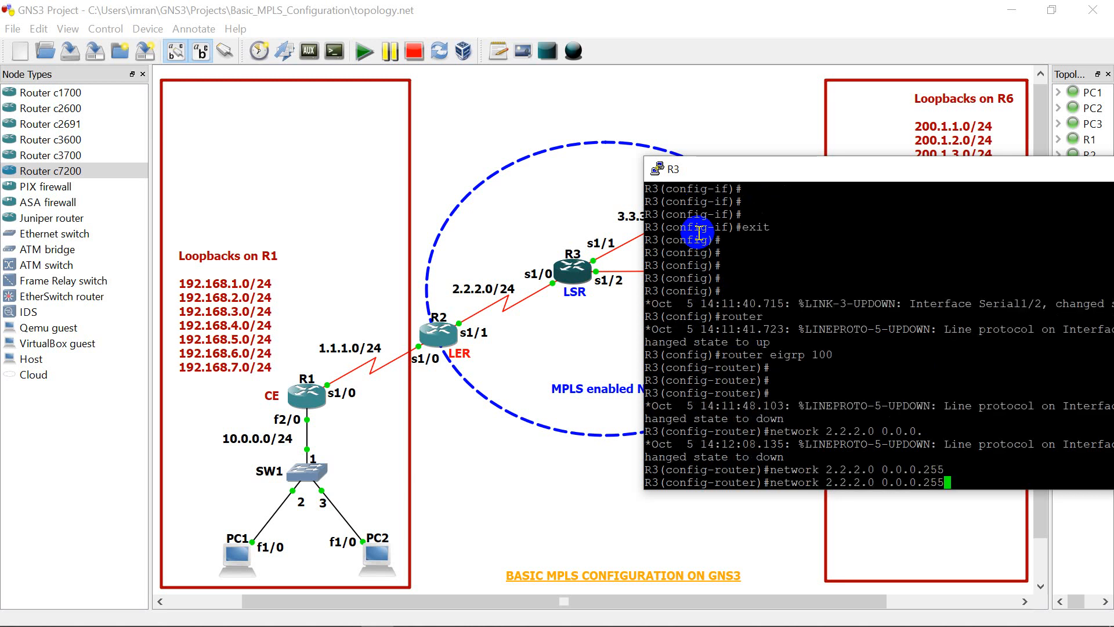
pyautogui.press('Left')
pyautogui.press('Left')
pyautogui.press('Left')
pyautogui.press('Left')
pyautogui.press('Left')
pyautogui.press('Left')
pyautogui.press('Left')
pyautogui.press('Left')
pyautogui.press('Left')
pyautogui.press('Left')
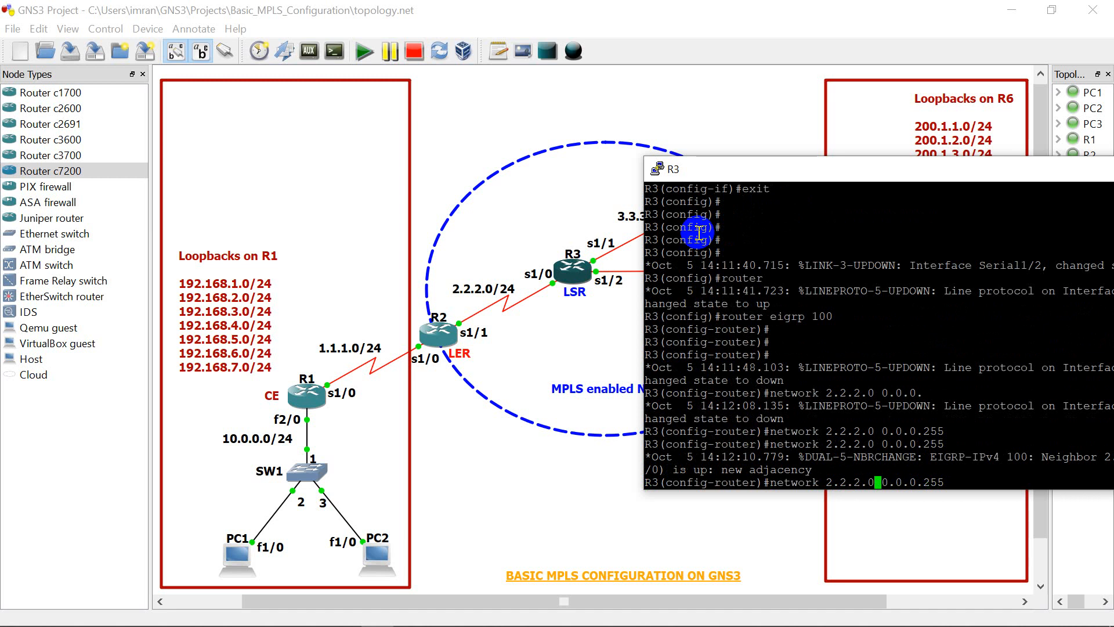
pyautogui.press('BackSpace')
pyautogui.press('BackSpace')
pyautogui.press('BackSpace')
pyautogui.press('BackSpace')
pyautogui.press('BackSpace')
pyautogui.press('BackSpace')
pyautogui.press('BackSpace')
pyautogui.write('3.3.3.0')
pyautogui.press('Return')
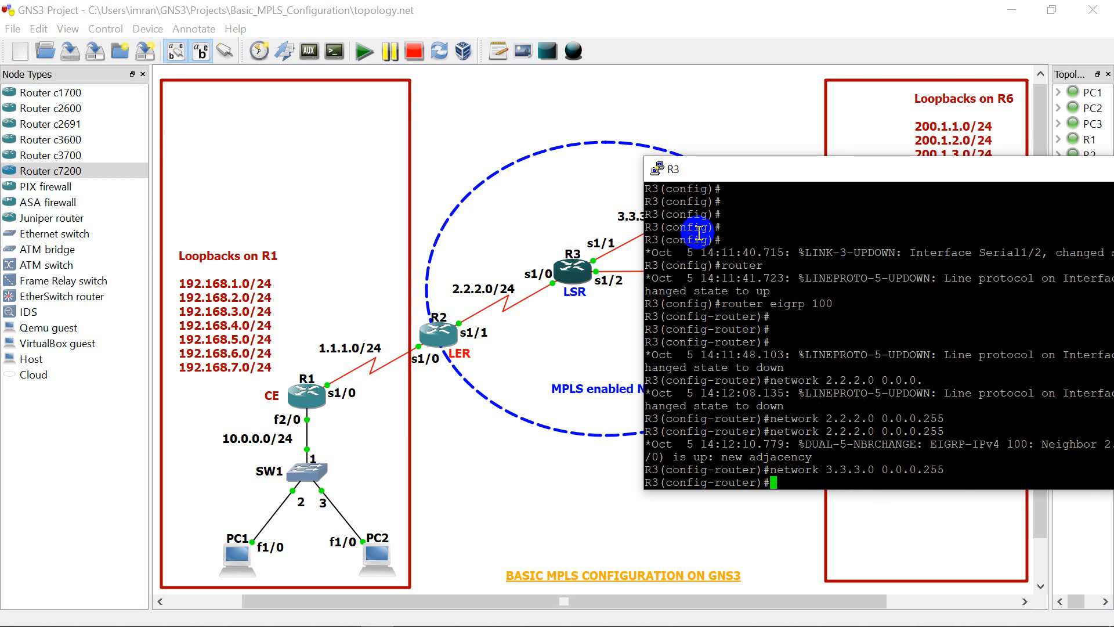
# Step: Advertise network 4.4.4.0 with wildcard mask 0.0.0.255 in R3's EIGRP 100 process
pyautogui.press('Up')
pyautogui.press('Left')
pyautogui.press('Left')
pyautogui.press('Left')
pyautogui.press('Left')
pyautogui.press('Left')
pyautogui.press('Left')
pyautogui.press('Left')
pyautogui.press('Left')
pyautogui.press('Left')
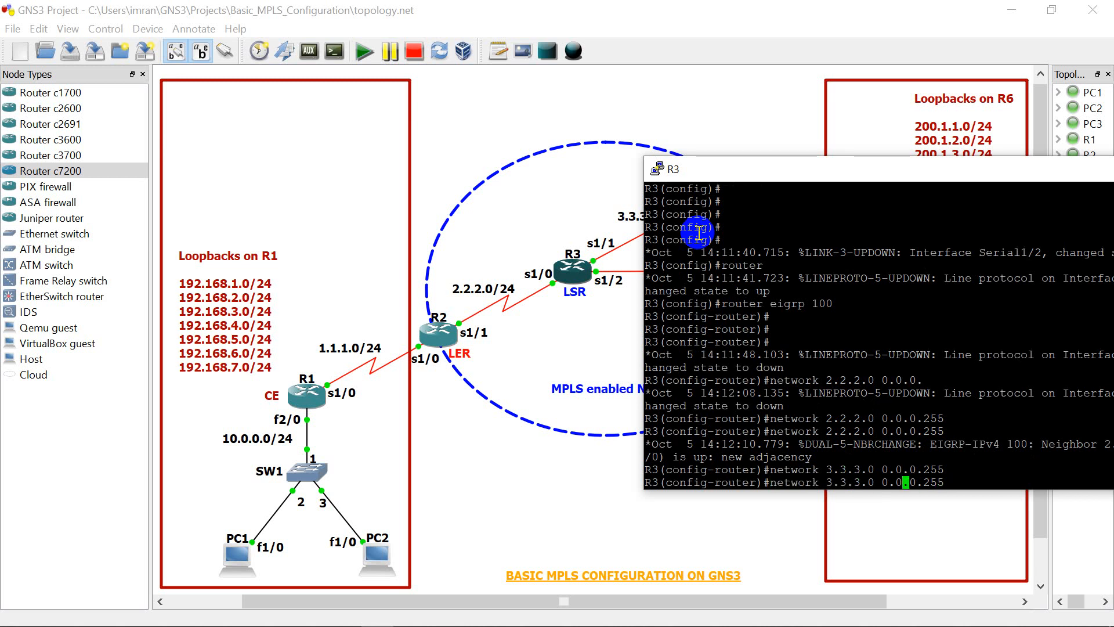
pyautogui.press('BackSpace')
pyautogui.press('BackSpace')
pyautogui.press('BackSpace')
pyautogui.press('BackSpace')
pyautogui.press('BackSpace')
pyautogui.press('BackSpace')
pyautogui.press('BackSpace')
pyautogui.write('4.4.4.')
pyautogui.press('Right')
pyautogui.press('Right')
pyautogui.press('Right')
pyautogui.press('Right')
pyautogui.press('Right')
pyautogui.press('Right')
pyautogui.press('Right')
pyautogui.press('Right')
pyautogui.press('Right')
pyautogui.press('Right')
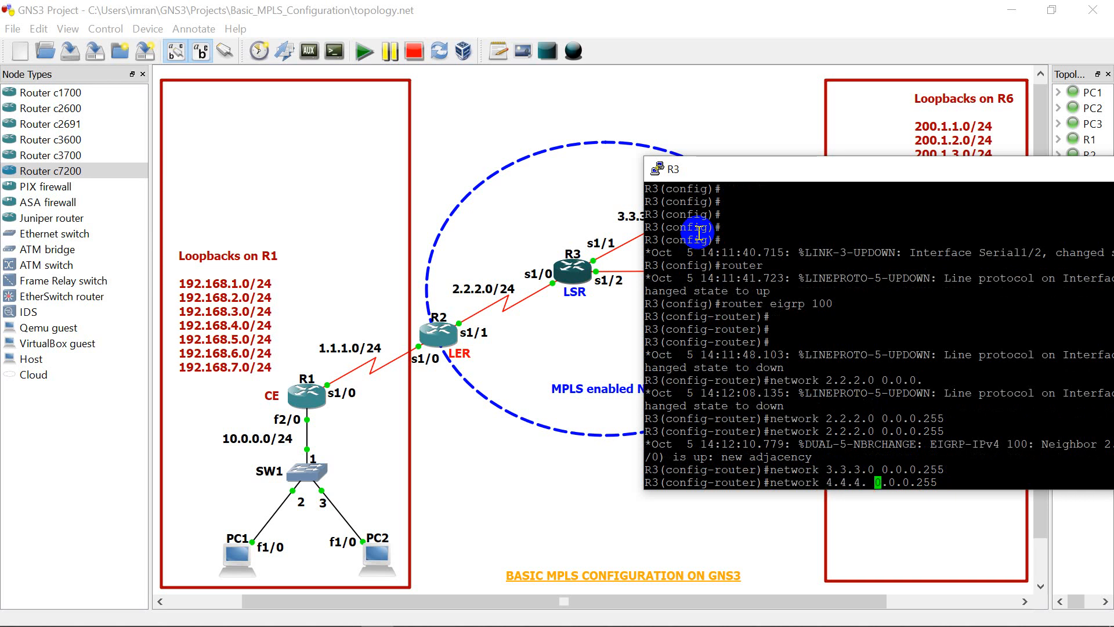
pyautogui.press('Left')
pyautogui.press('Left')
pyautogui.press('Left')
pyautogui.press('Left')
pyautogui.press('Left')
pyautogui.press('Left')
pyautogui.press('Left')
pyautogui.press('Left')
pyautogui.press('Left')
pyautogui.write('0')
pyautogui.press('Return')
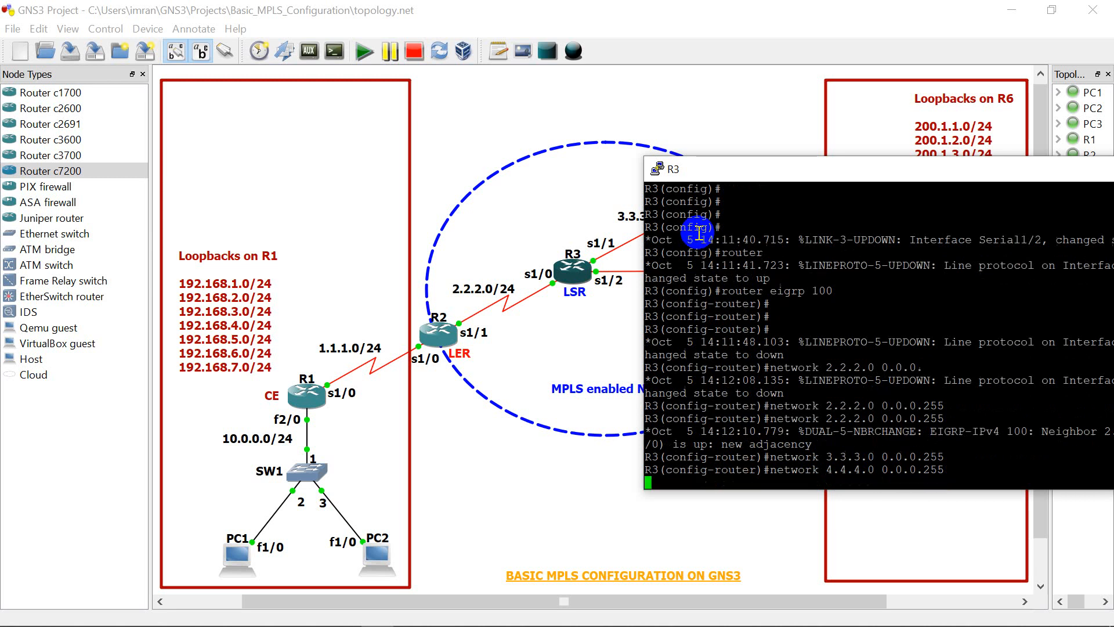
# Step: Disable EIGRP automatic summarization on R3 with "no auto-summary"
pyautogui.write('no ')
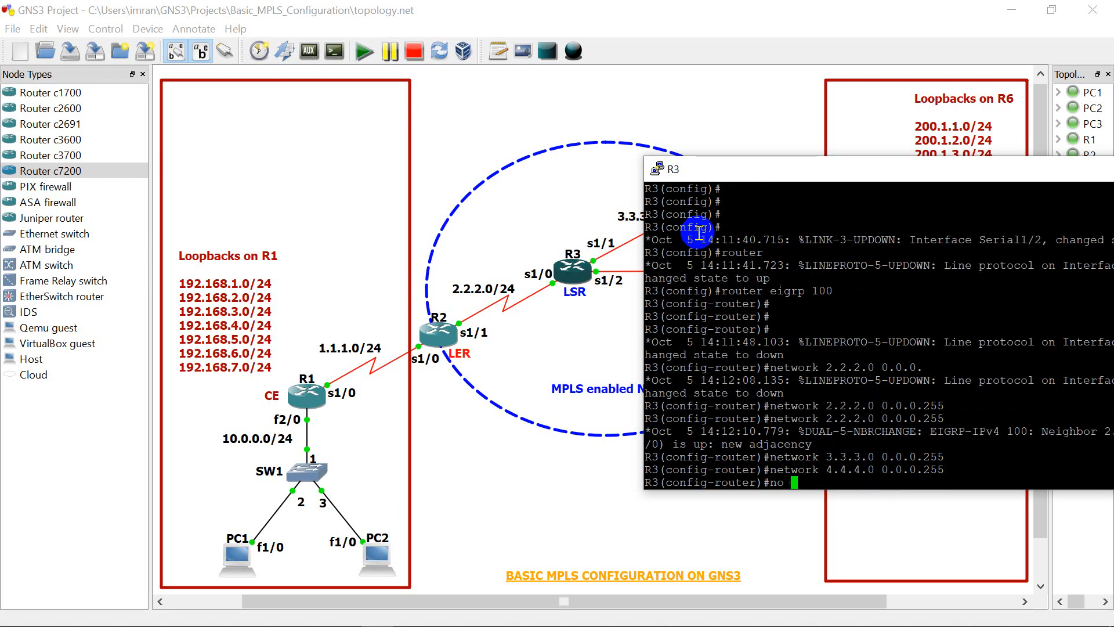
pyautogui.write('auto-sum')
pyautogui.press('Tab')
pyautogui.press('Return')
pyautogui.press('Return')
pyautogui.press('Return')
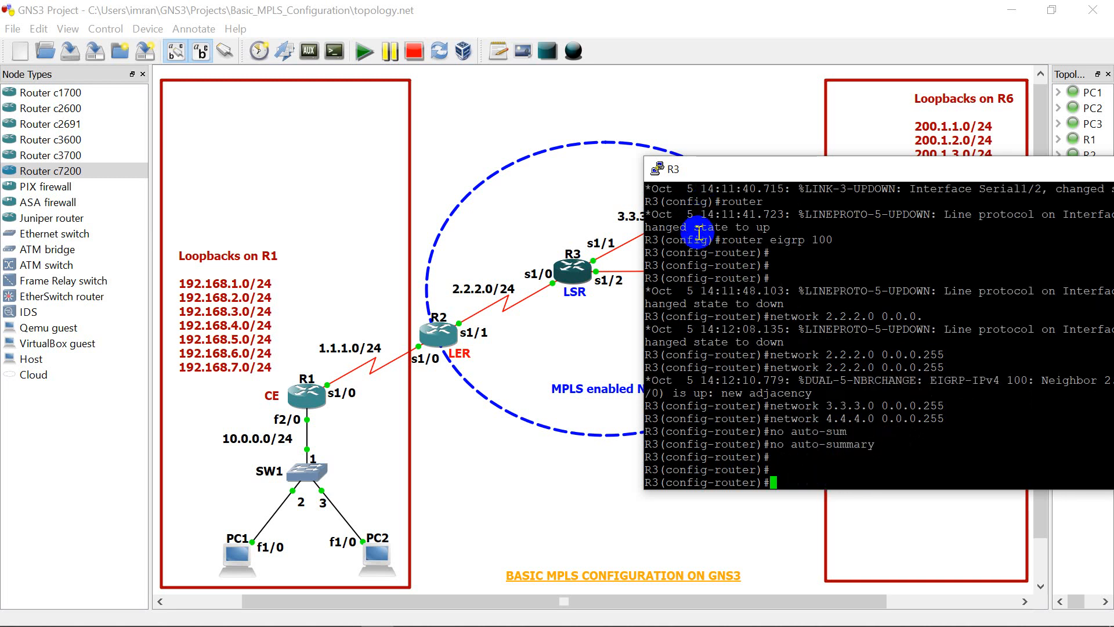
# Step: End configuration mode on R3 and close its console
pyautogui.write('end')
pyautogui.press('Return')
pyautogui.press('Return')
pyautogui.press('Return')
pyautogui.press('Return')
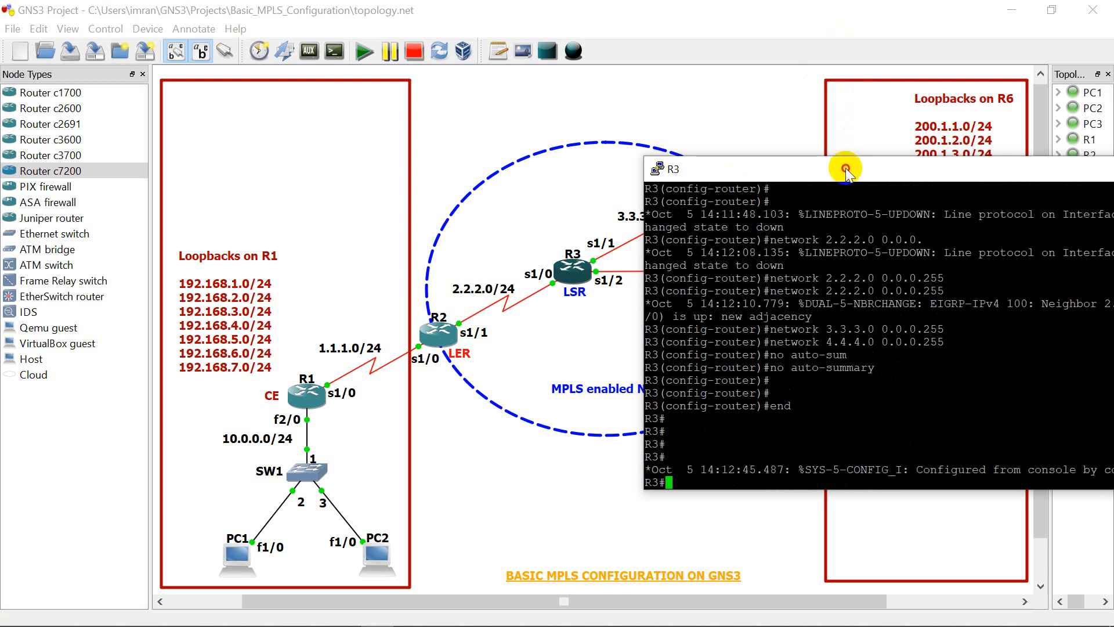
pyautogui.moveTo(845, 170); pyautogui.dragTo(617, 159)
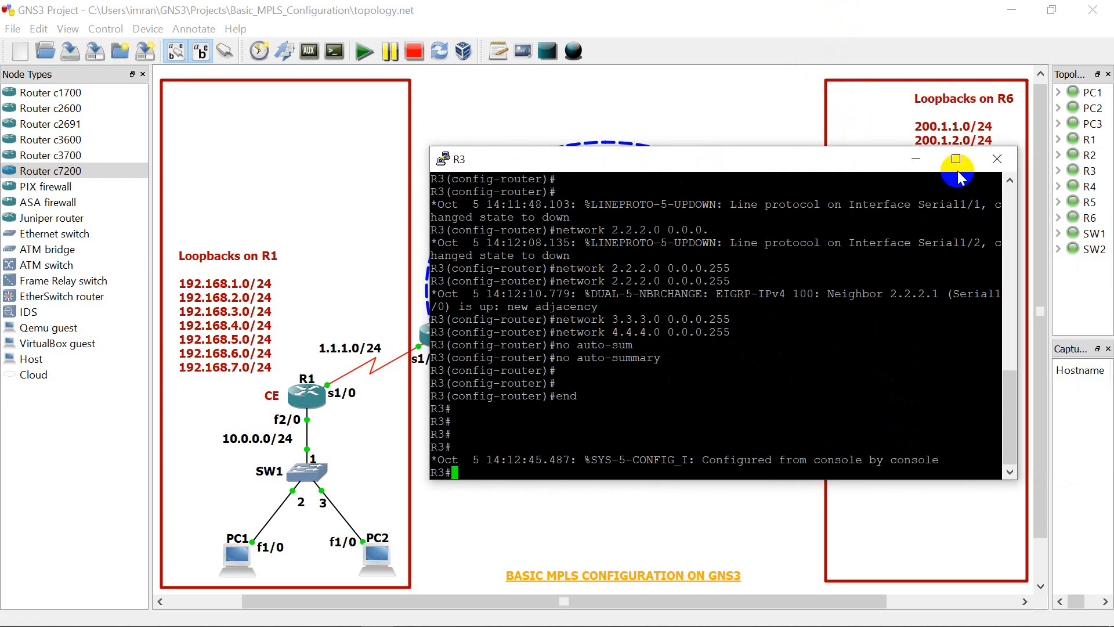
pyautogui.click(998, 165)
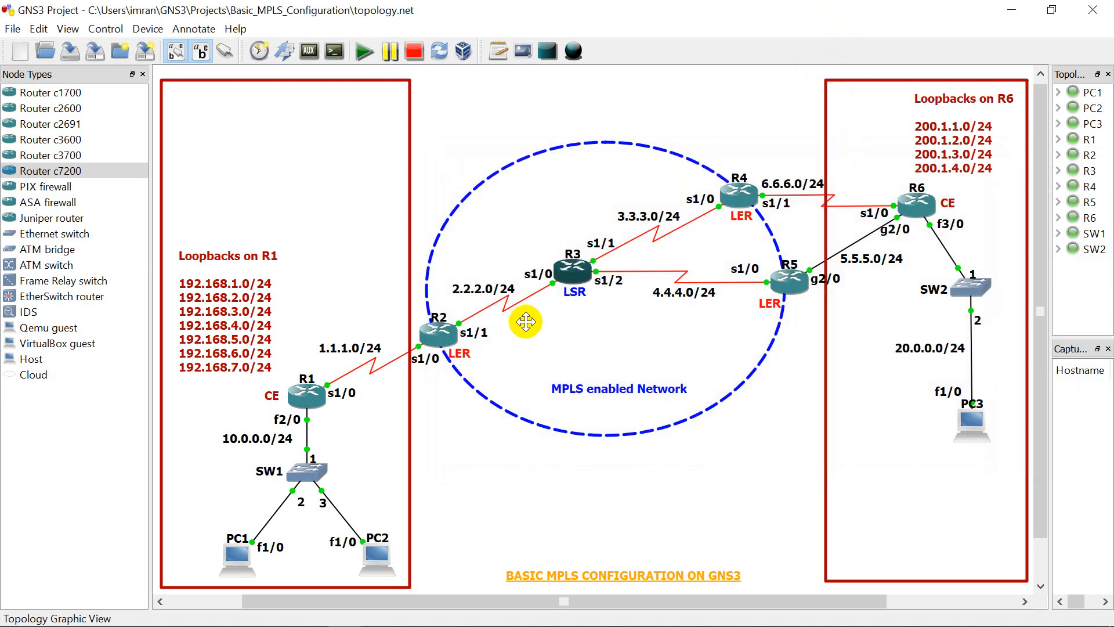
# Step: In R2's console, disable automatic summarization for EIGRP 100 with "no auto-summary"
pyautogui.doubleClick(448, 340)
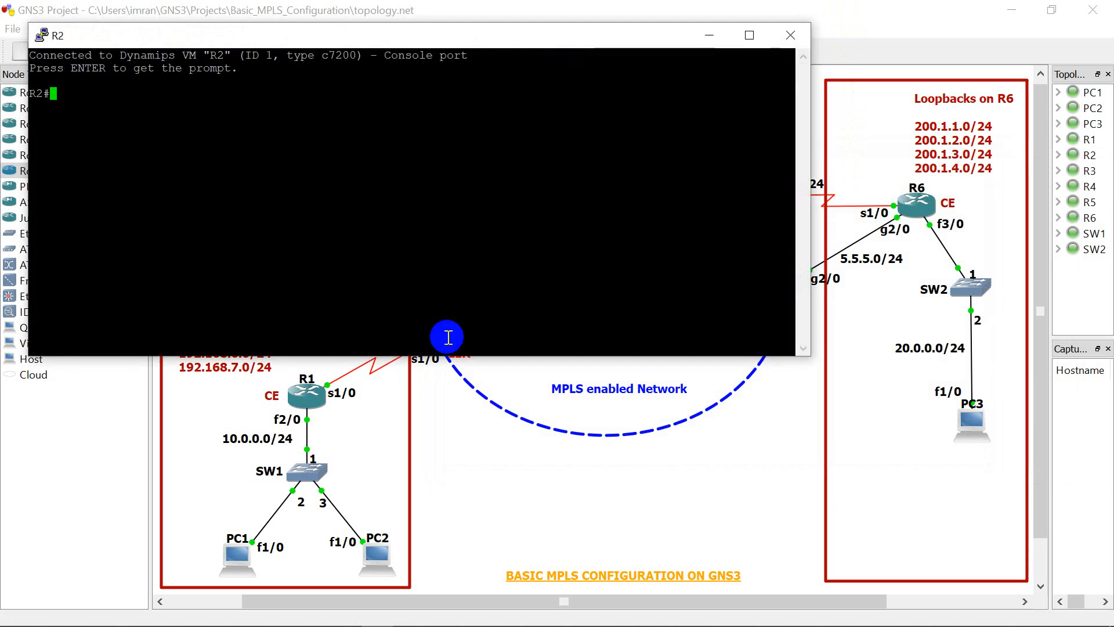
pyautogui.write('config t')
pyautogui.press('Return')
pyautogui.press('Return')
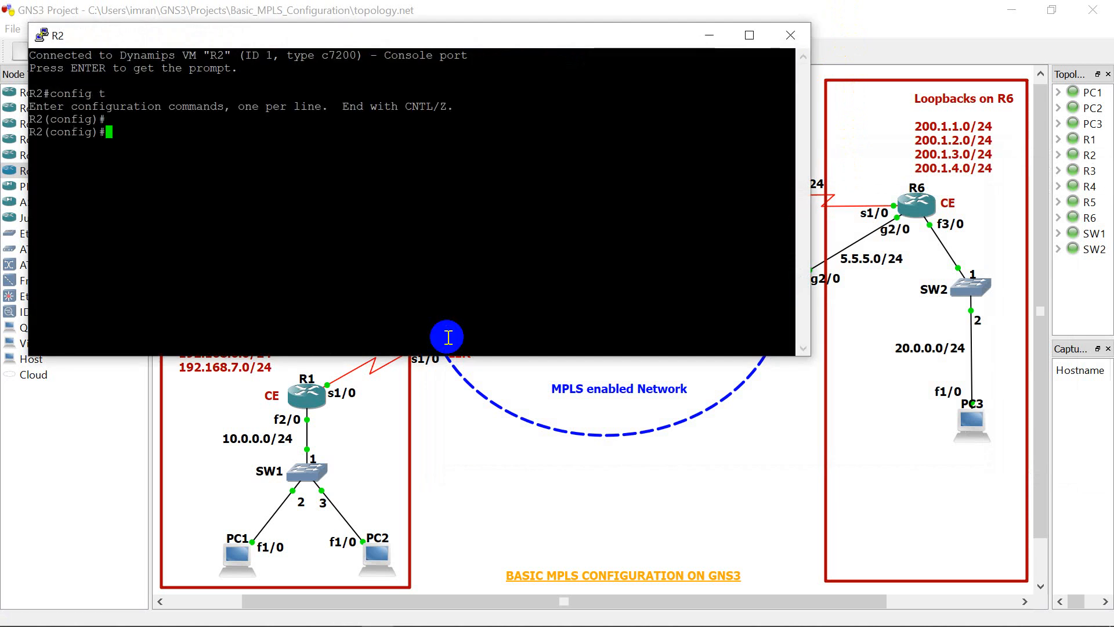
pyautogui.write('router ei')
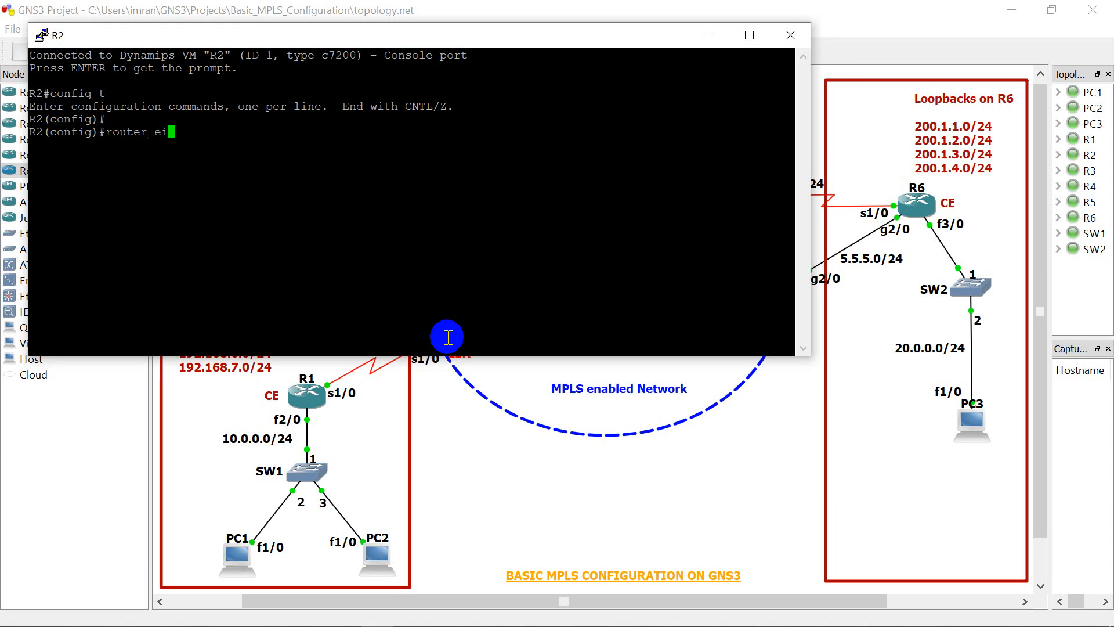
pyautogui.write('grp 100')
pyautogui.press('Return')
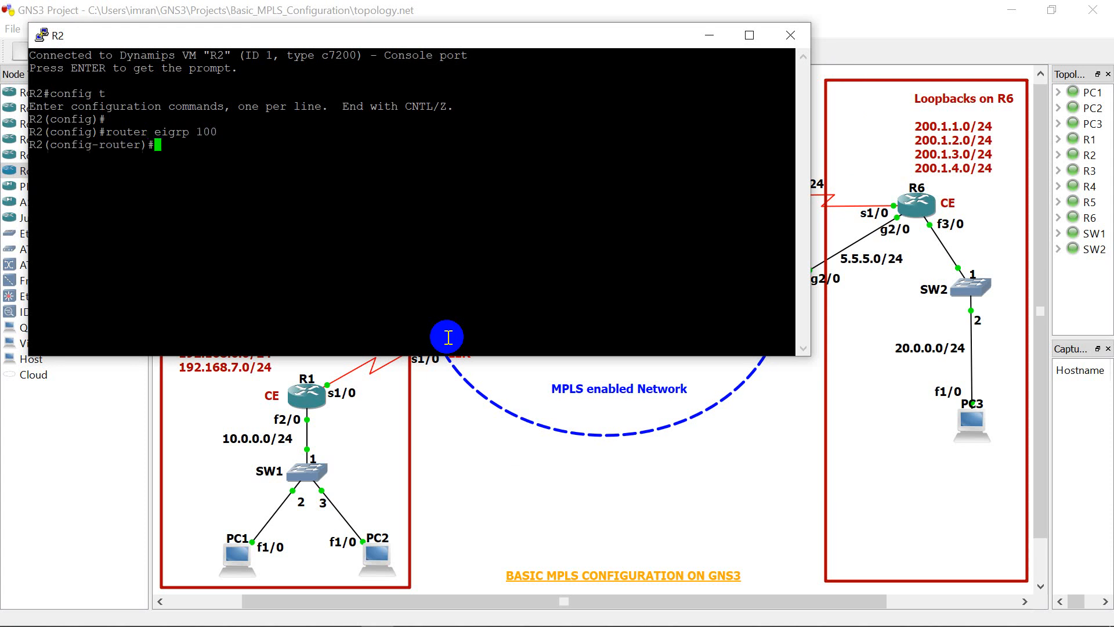
pyautogui.write('no aut')
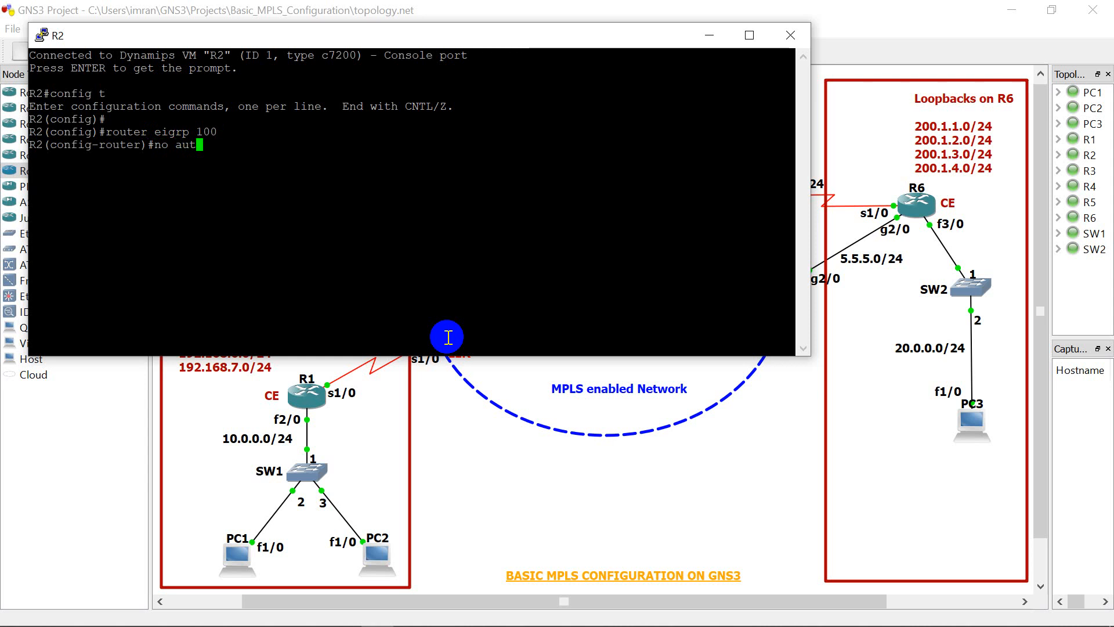
pyautogui.press('Tab')
pyautogui.press('Return')
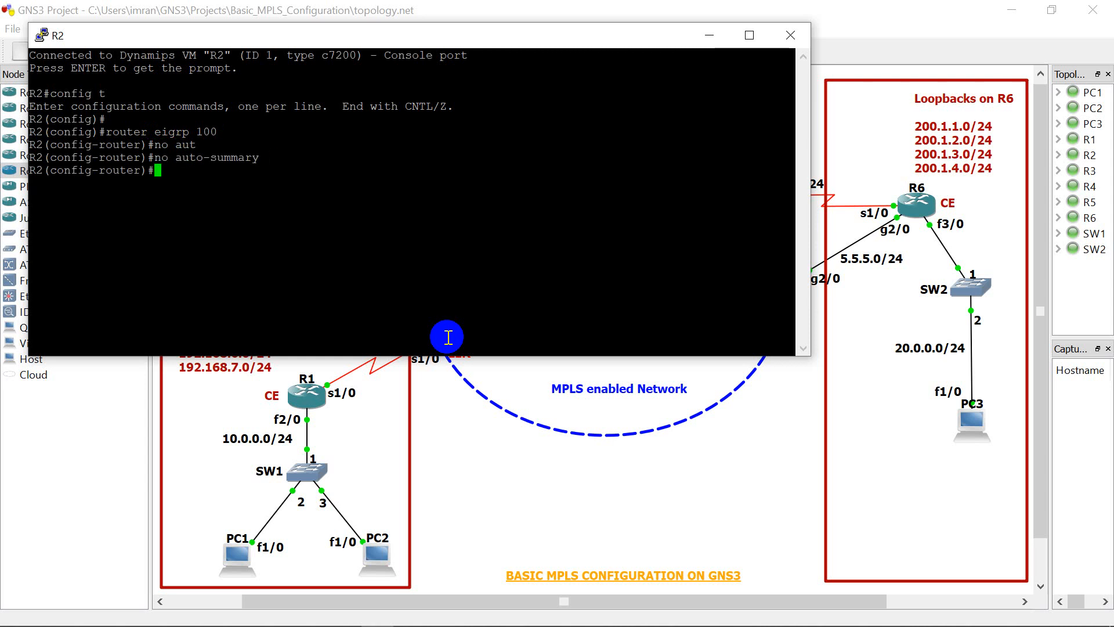
# Step: End configuration mode on R2 and close its console
pyautogui.write('end')
pyautogui.press('Return')
pyautogui.press('Return')
pyautogui.press('Return')
pyautogui.press('Return')
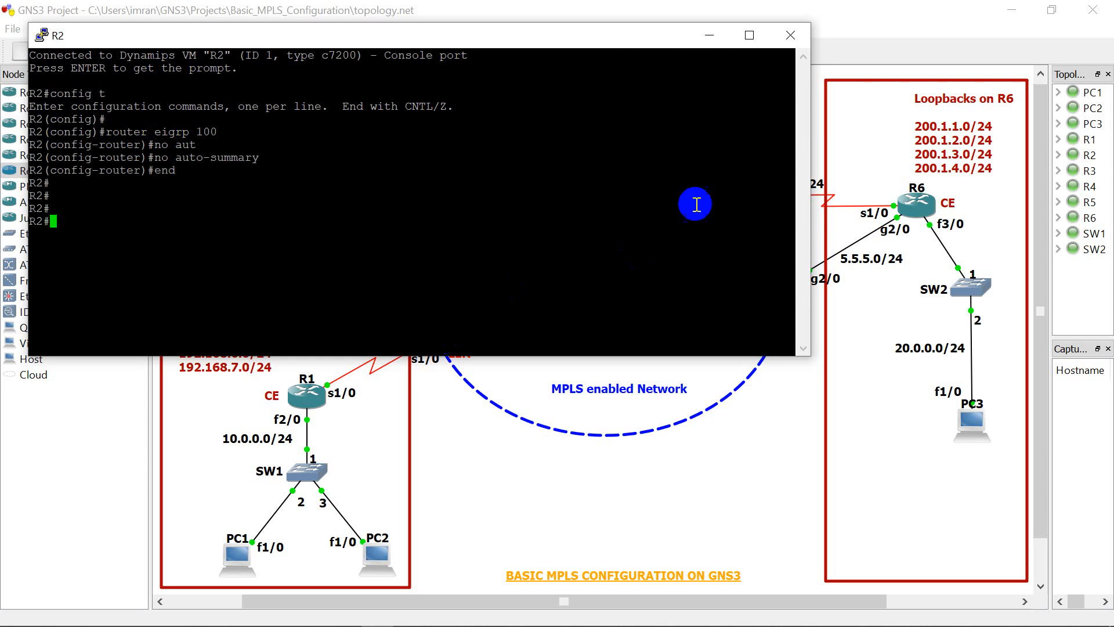
pyautogui.click(791, 35)
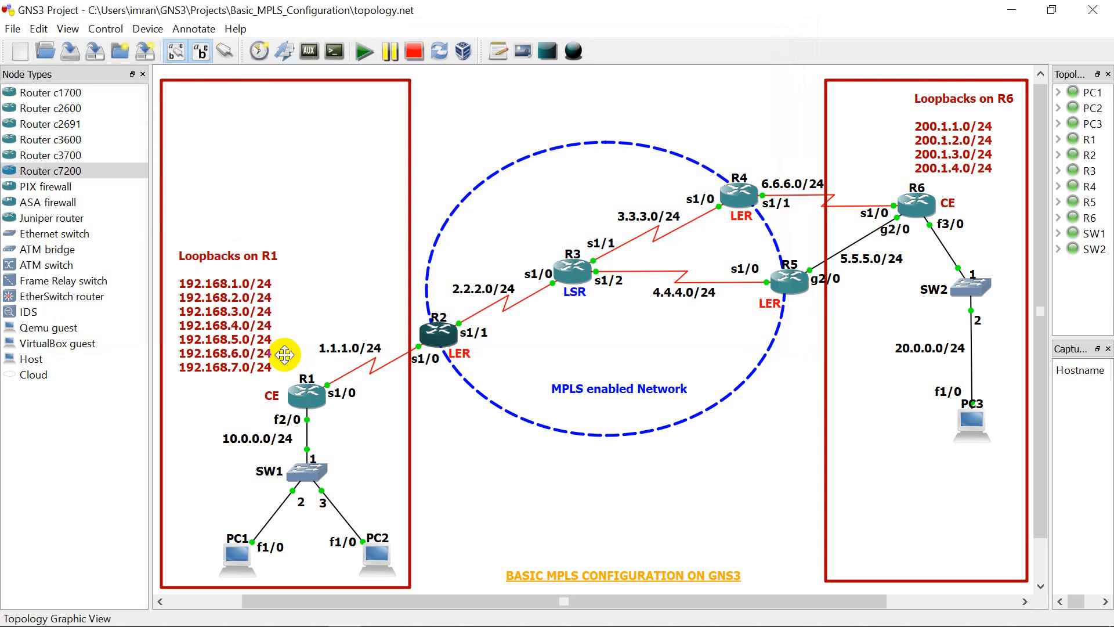
# Step: In R1's console, disable automatic summarization for EIGRP 100 with "no auto-summary"
pyautogui.click(313, 400)
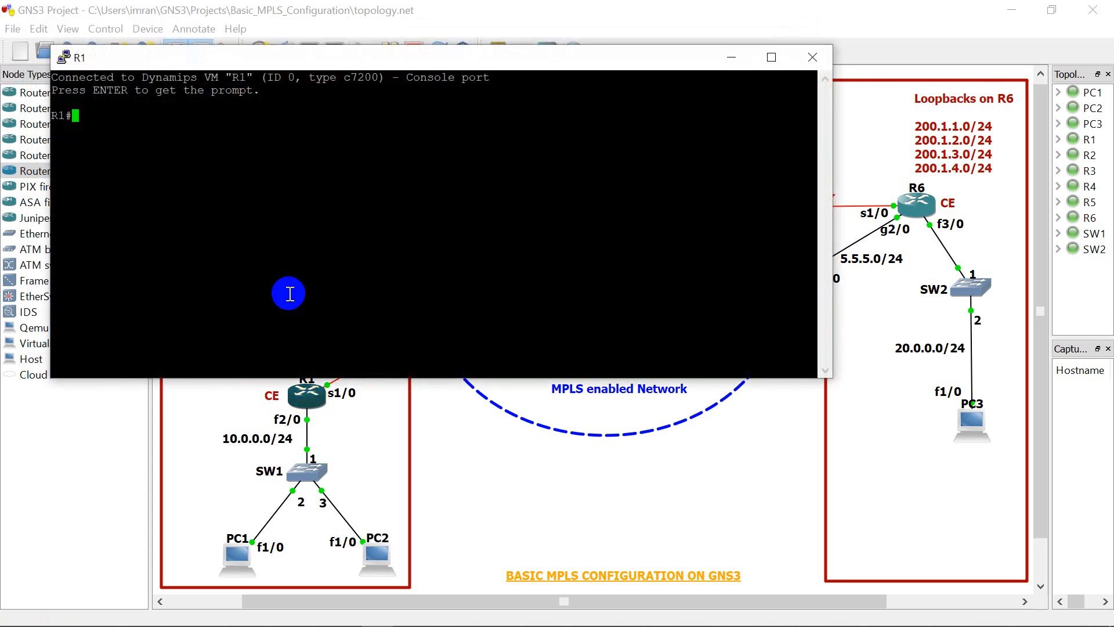
pyautogui.write('config t')
pyautogui.press('Return')
pyautogui.press('Return')
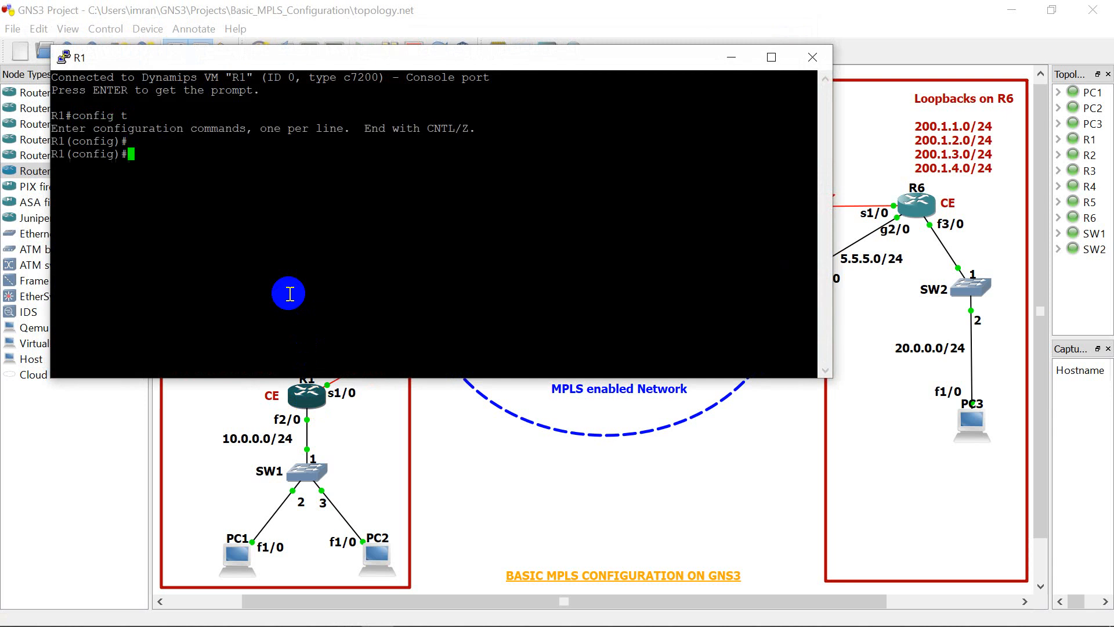
pyautogui.press('Return')
pyautogui.write('router e')
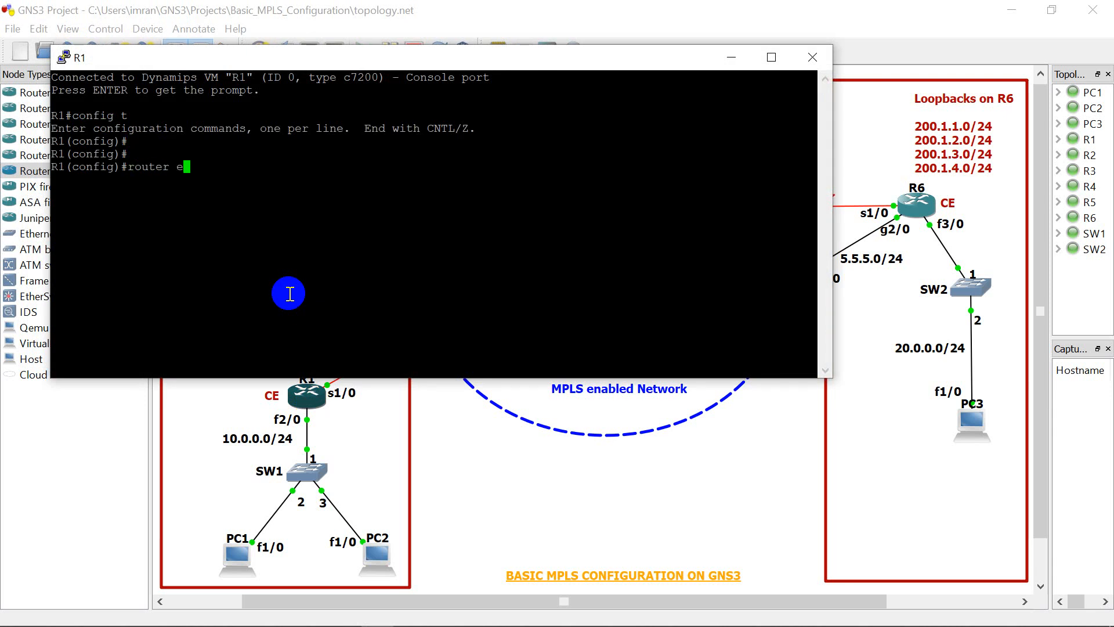
pyautogui.write('igrp 100')
pyautogui.press('Return')
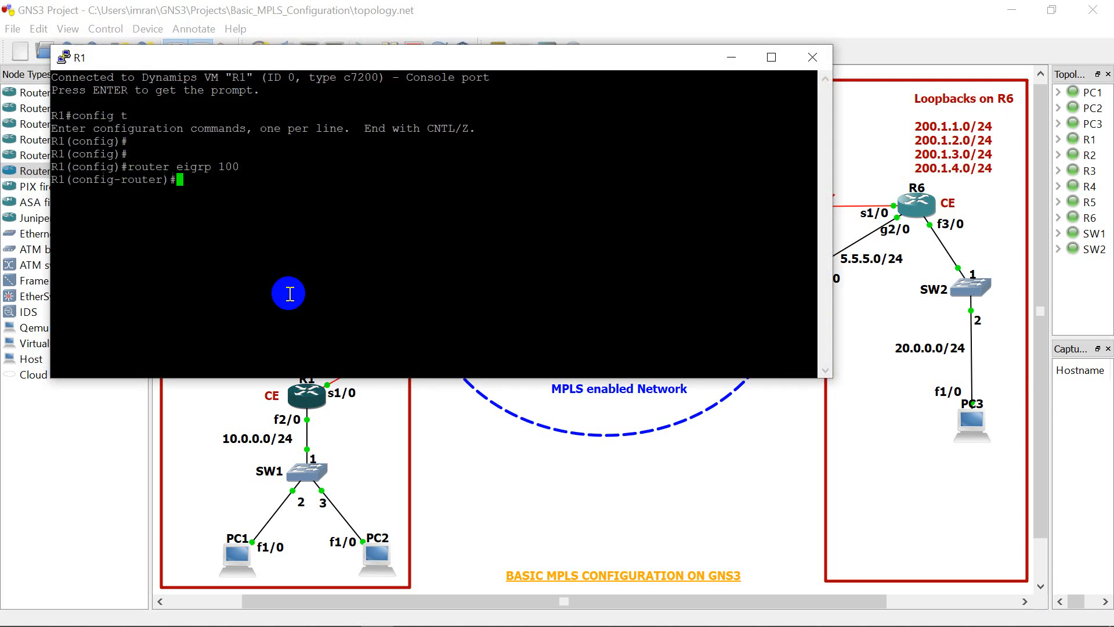
pyautogui.write('no auto')
pyautogui.press('Tab')
pyautogui.press('Return')
# Step: End configuration mode on R1 and close its console
pyautogui.write('end')
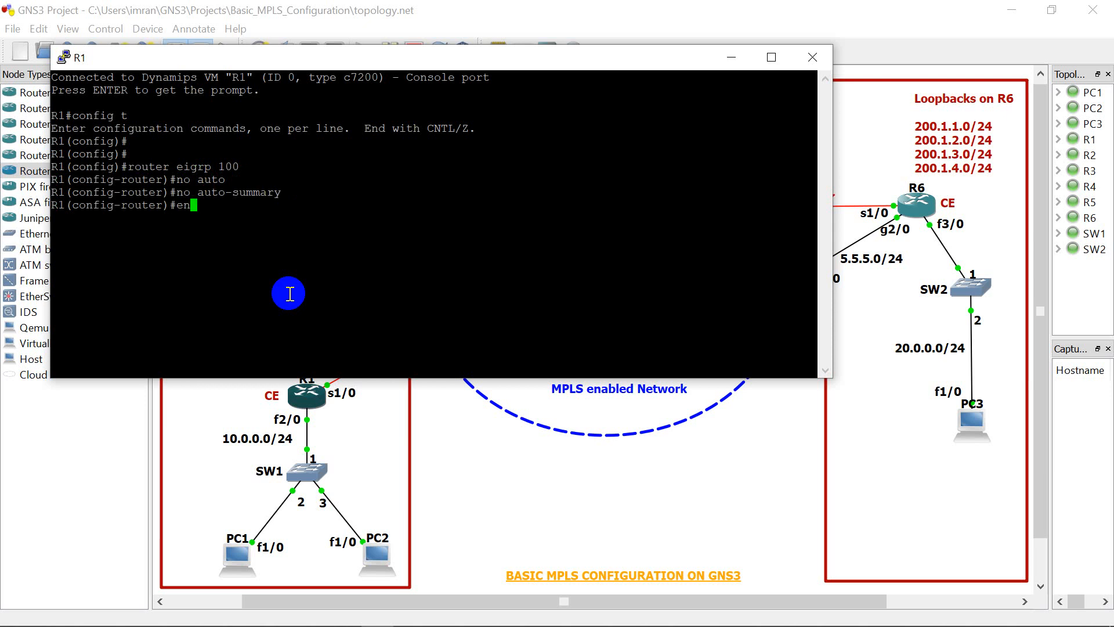
pyautogui.press('Return')
pyautogui.press('Return')
pyautogui.press('Return')
pyautogui.press('Return')
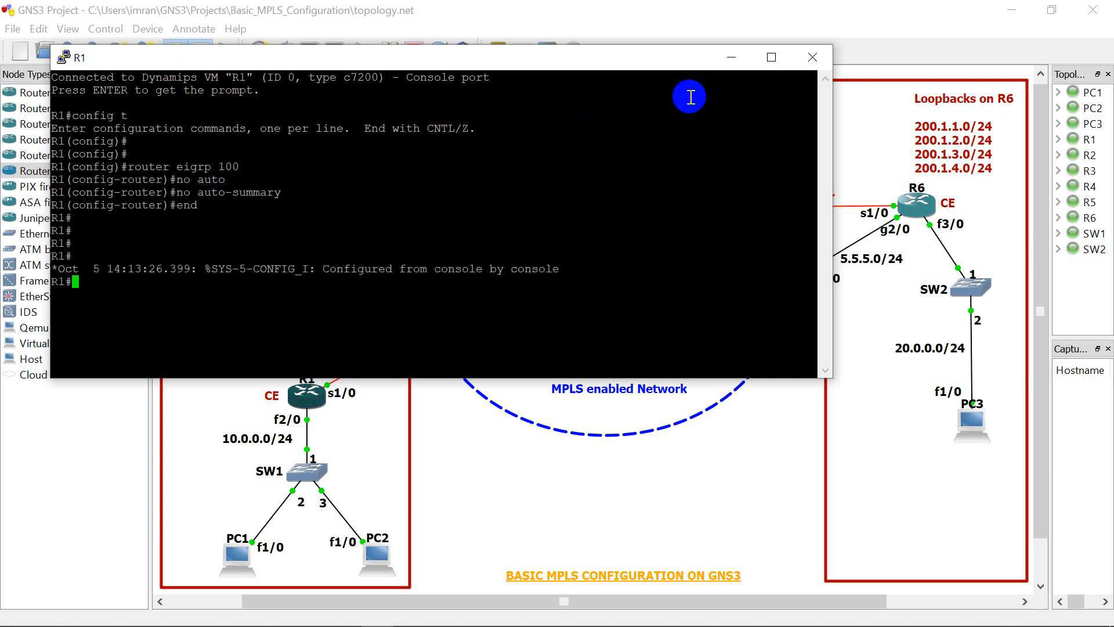
pyautogui.click(810, 58)
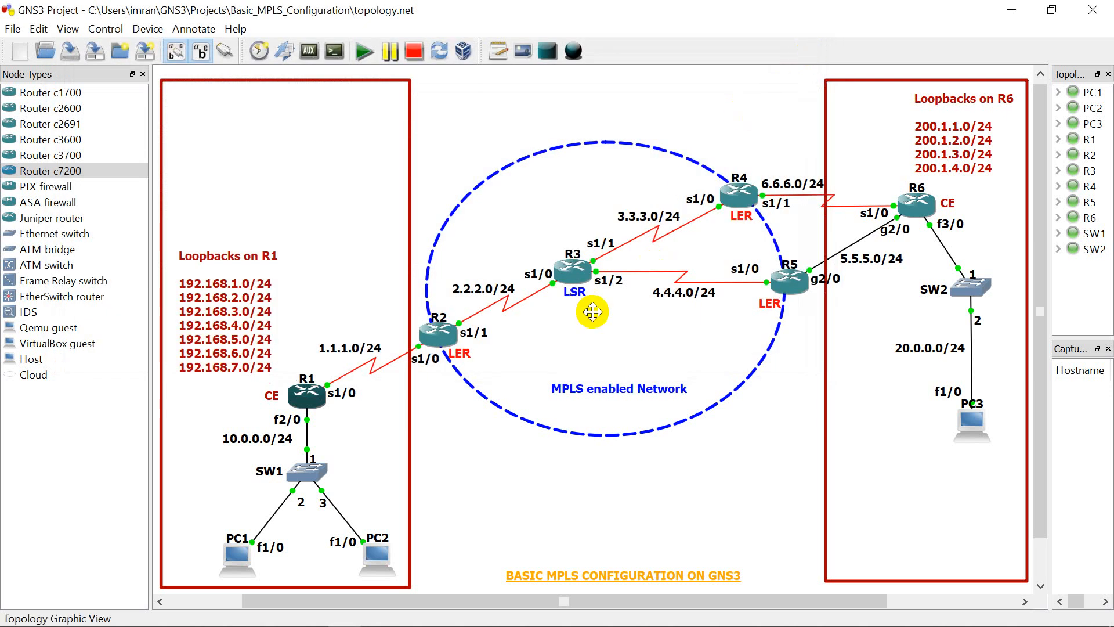
# Step: Open R4's console, then narrow and reposition its window so that R4 and its neighbouring links stay visible
pyautogui.rightClick(734, 200)
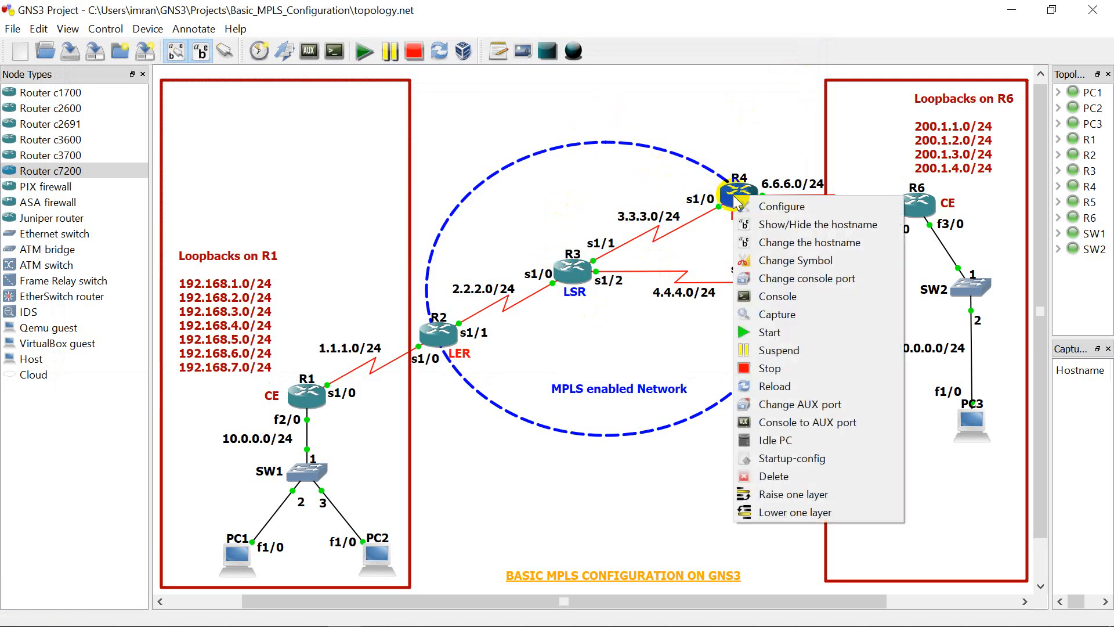
pyautogui.click(765, 298)
pyautogui.press('Return')
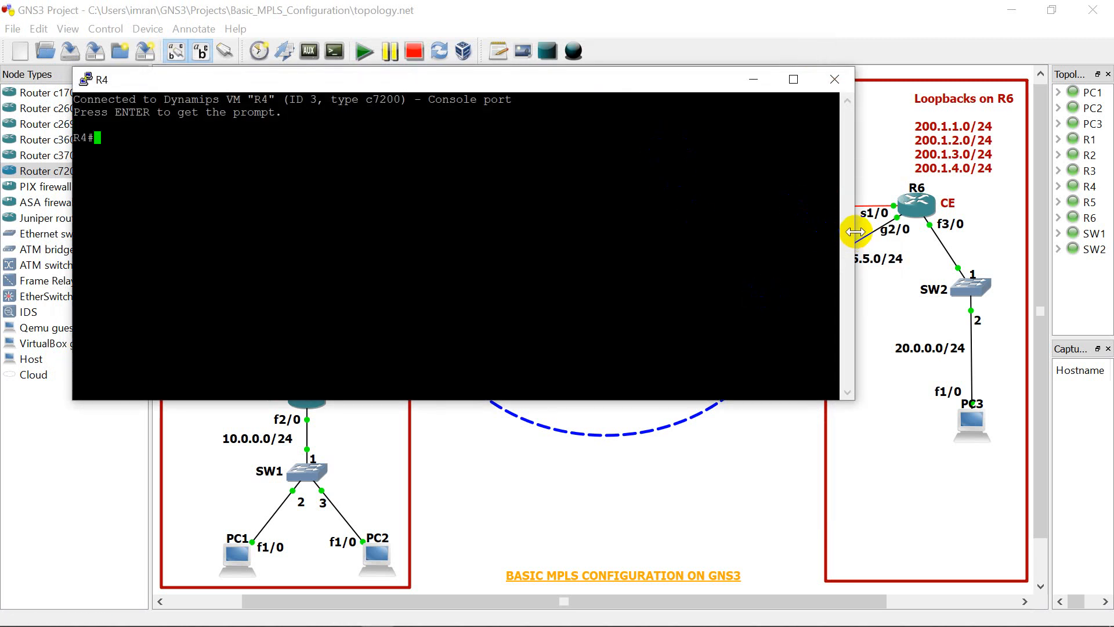
pyautogui.moveTo(855, 231); pyautogui.dragTo(694, 239)
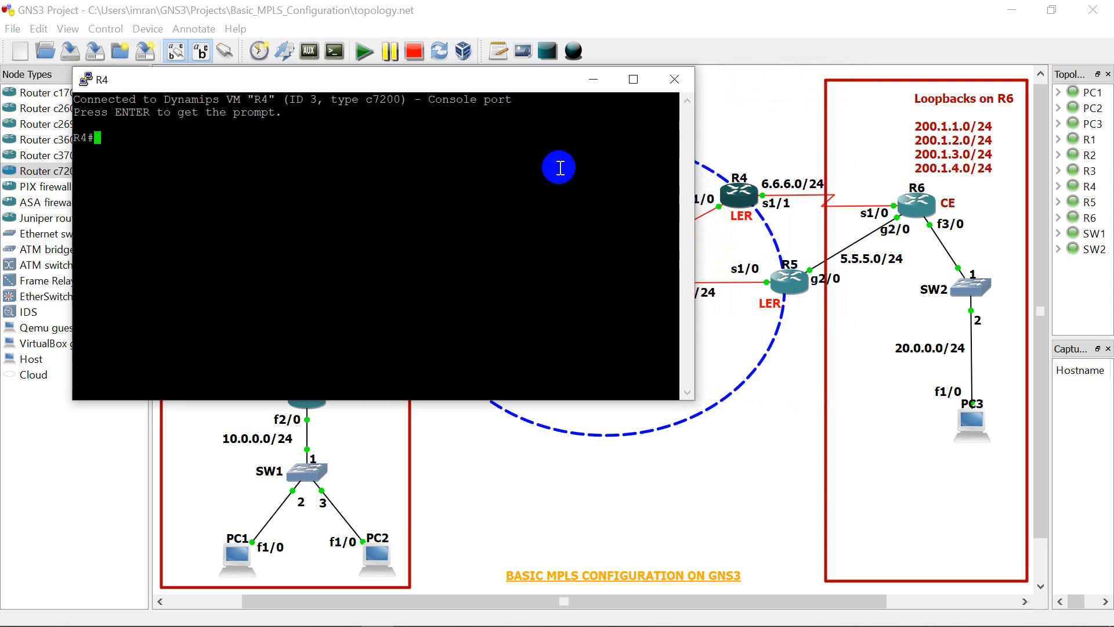
pyautogui.moveTo(503, 87); pyautogui.dragTo(479, 203)
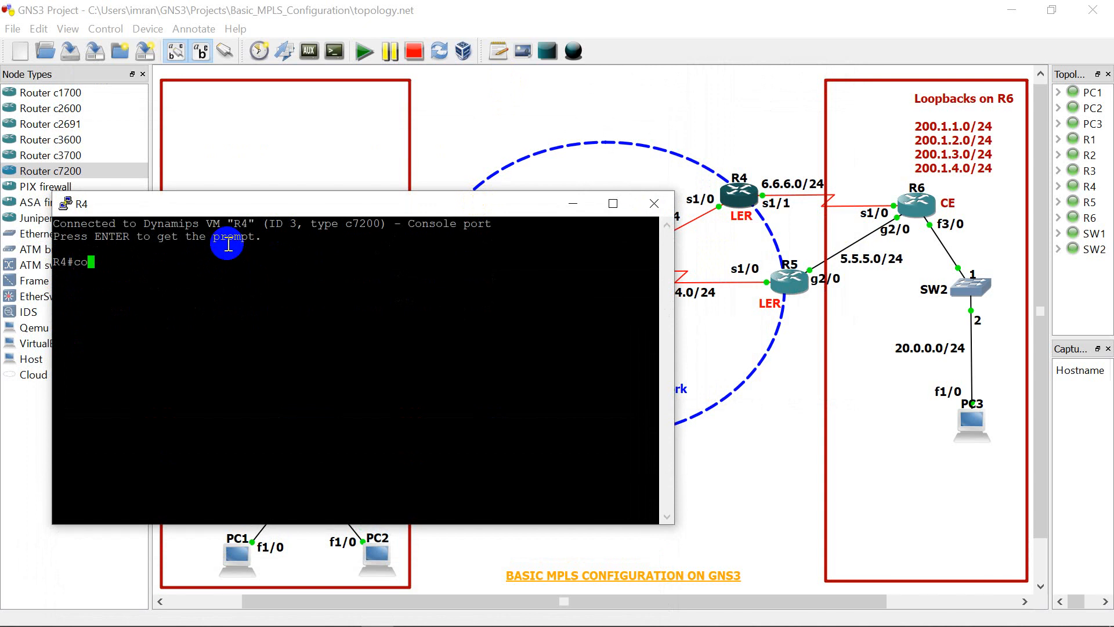
# Step: Enter global configuration mode on R4 with "config t"
pyautogui.write('nfig t')
pyautogui.press('Return')
pyautogui.press('Return')
pyautogui.press('Return')
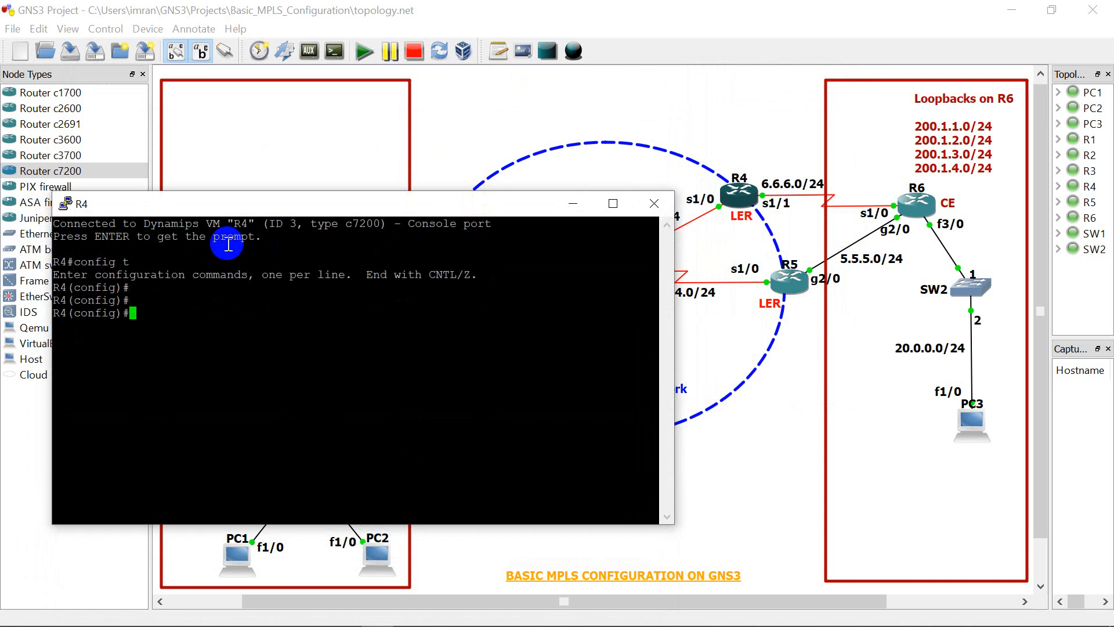
# Step: Assign IP address 3.3.3.2 with mask 255.255.255.0 to R4's serial 1/0 interface
pyautogui.write('int se 1/0')
pyautogui.press('Return')
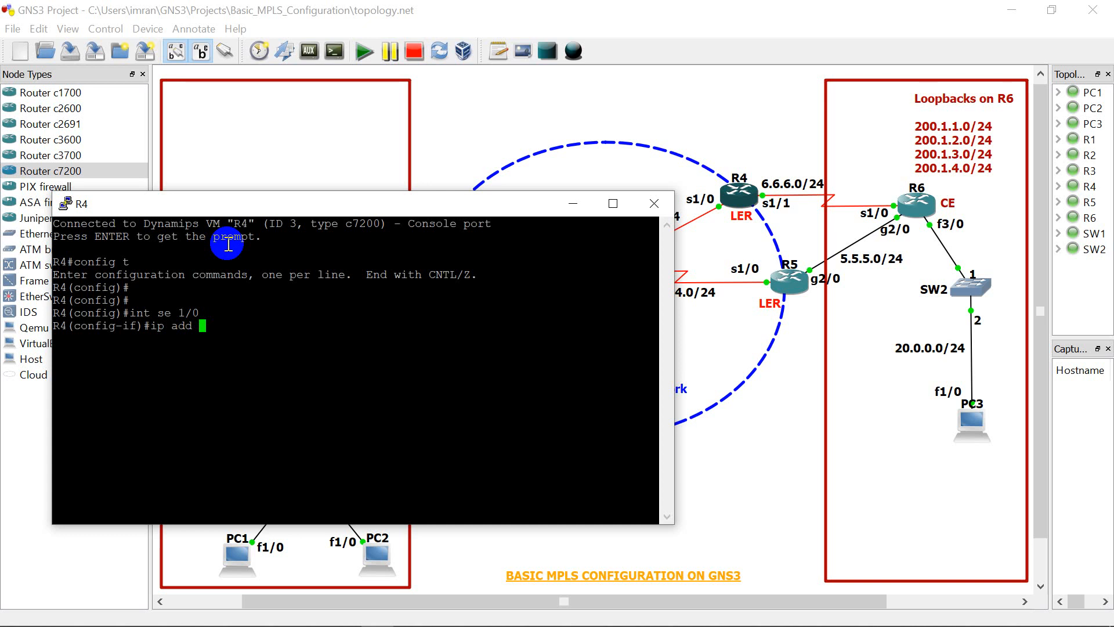
pyautogui.write('ip add 3.3.3.2 255.255.25')
pyautogui.press('Return')
pyautogui.press('Return')
# Step: Enable R4's serial 1/0 interface with "no shut"
pyautogui.write('no shut')
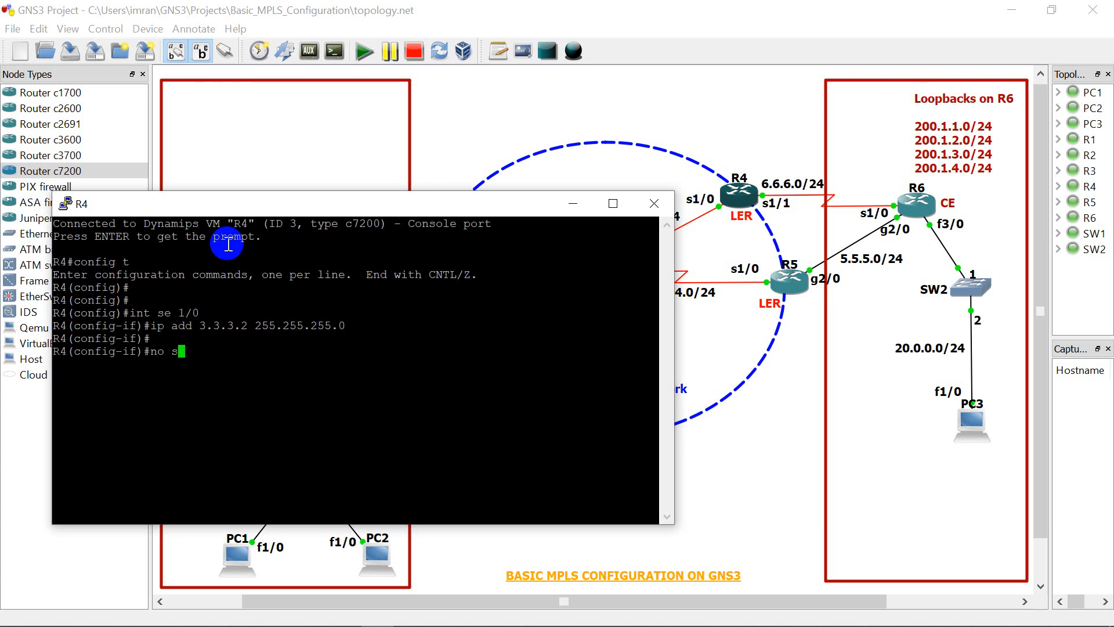
pyautogui.press('Return')
pyautogui.press('Return')
pyautogui.press('Return')
pyautogui.press('Return')
pyautogui.press('Return')
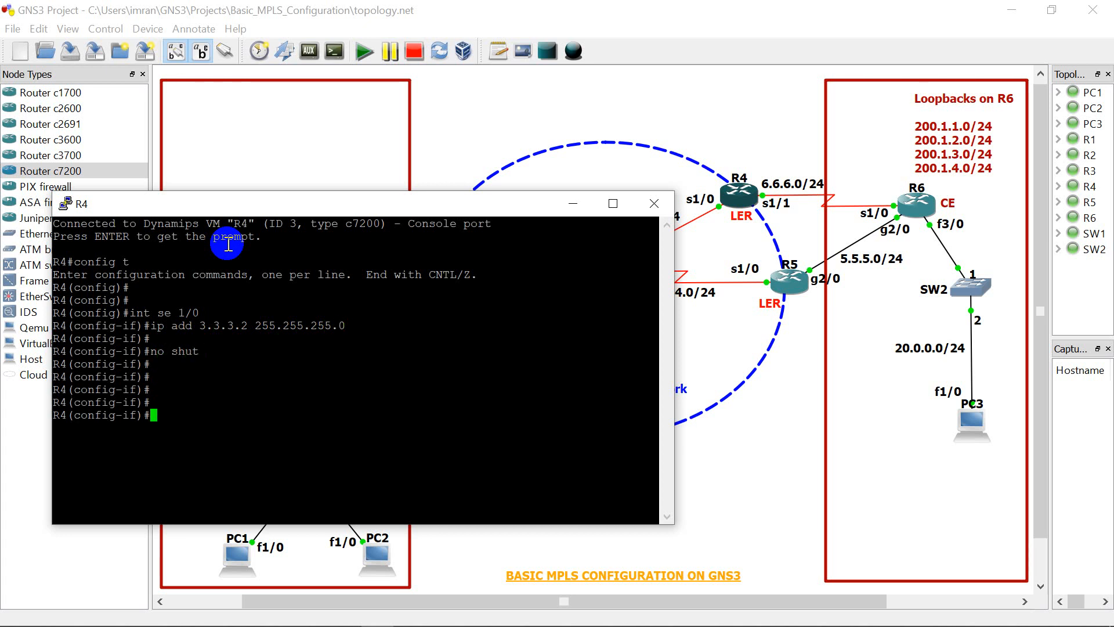
pyautogui.press('Return')
pyautogui.press('Return')
pyautogui.write('int')
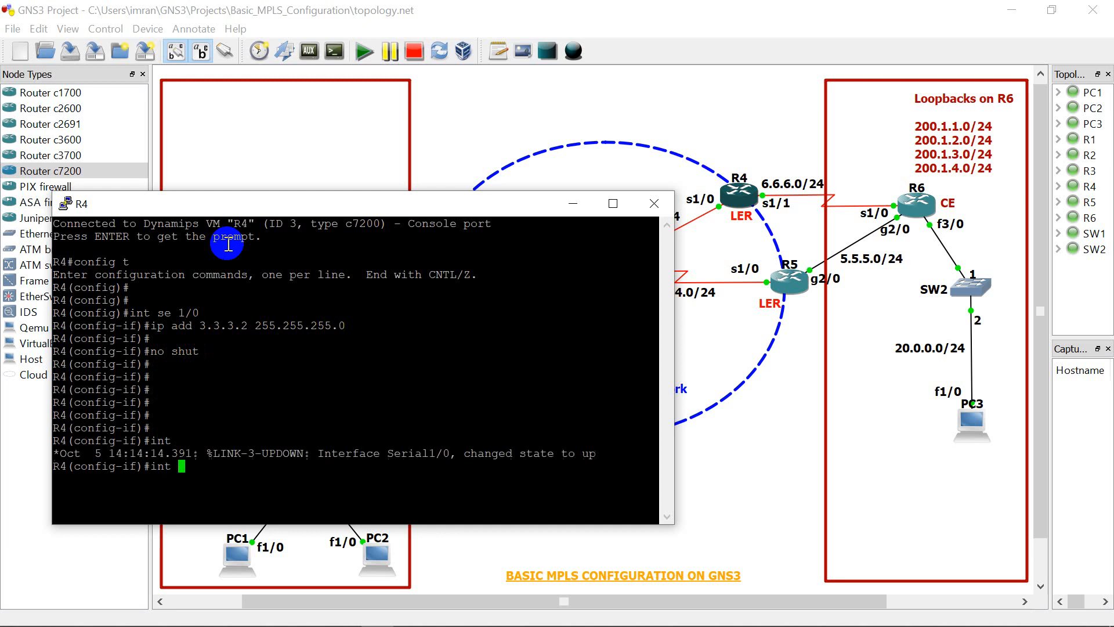
pyautogui.press('Return')
# Step: Assign IP address 6.6.6.1 with mask 255.255.255.0 to R4's serial 1/1 interface
pyautogui.press('Return')
pyautogui.press('Return')
pyautogui.press('Return')
pyautogui.press('Return')
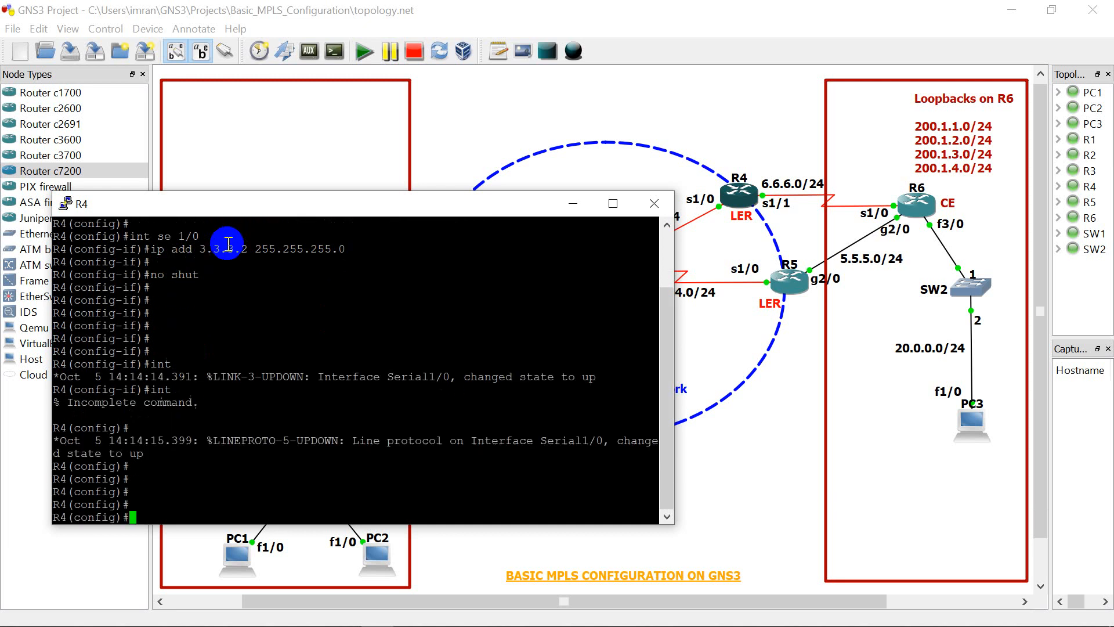
pyautogui.write('int se 1/1.1')
pyautogui.press('Return')
pyautogui.write('ip')
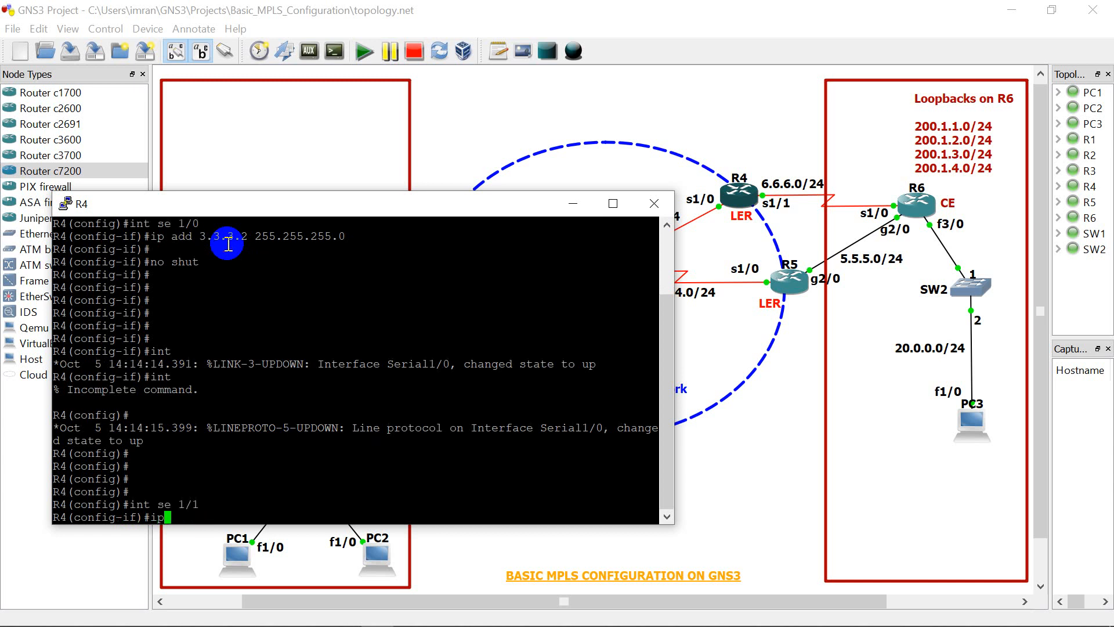
pyautogui.write(' add 6.6.6.1 255.255.255.')
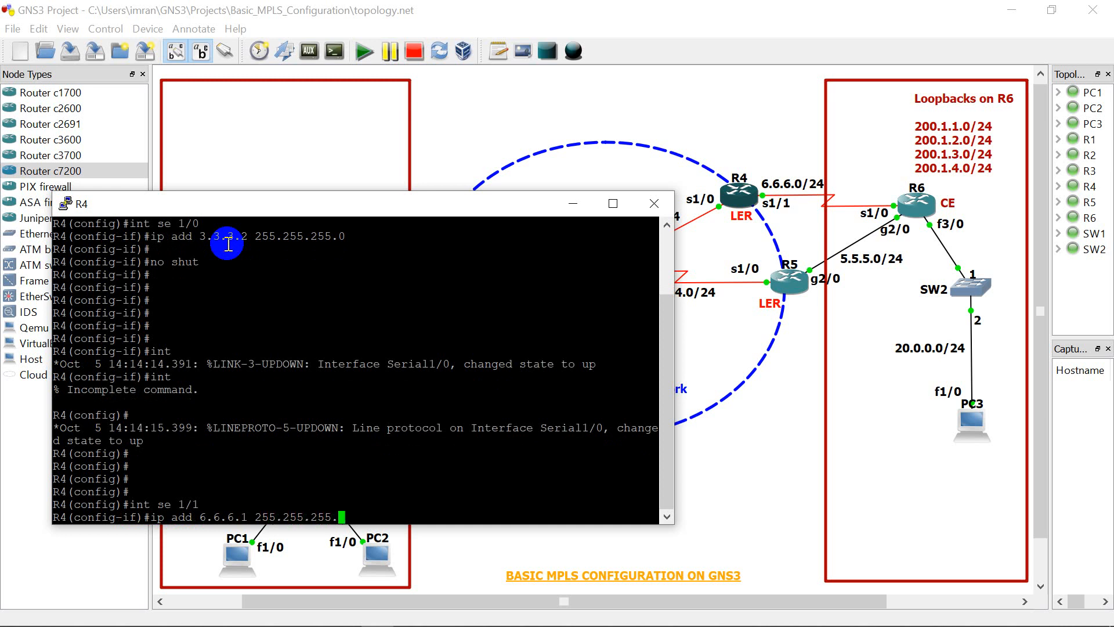
pyautogui.write('0')
pyautogui.press('Return')
pyautogui.press('Return')
# Step: Enable R4's serial 1/1 interface with "no shut" and exit to global configuration mode
pyautogui.write('no shut')
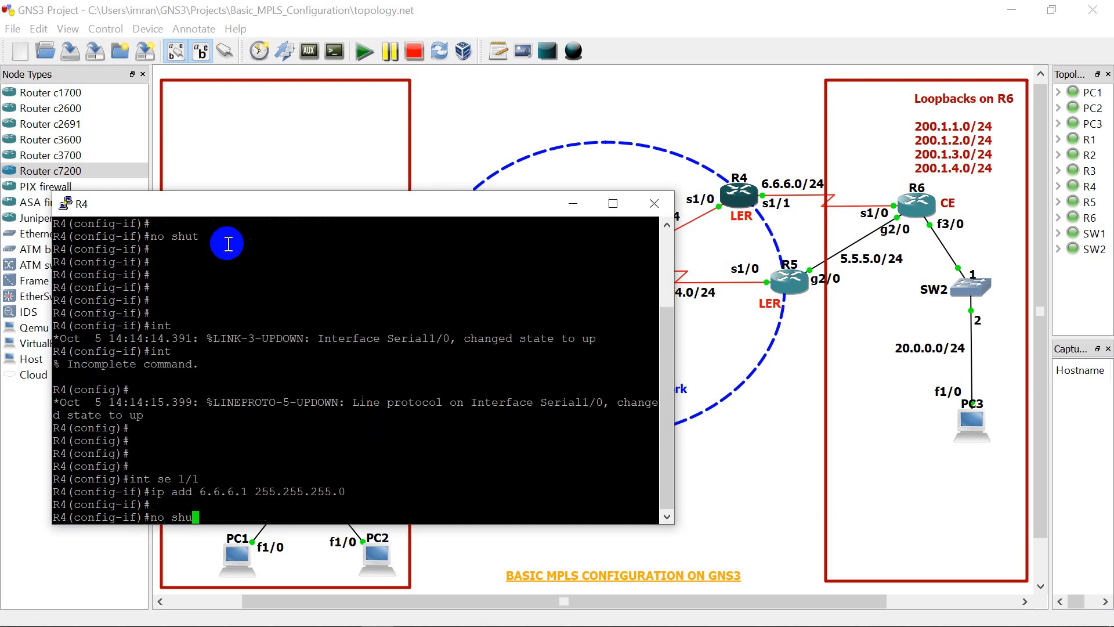
pyautogui.press('Return')
pyautogui.press('Return')
pyautogui.press('Return')
pyautogui.press('Return')
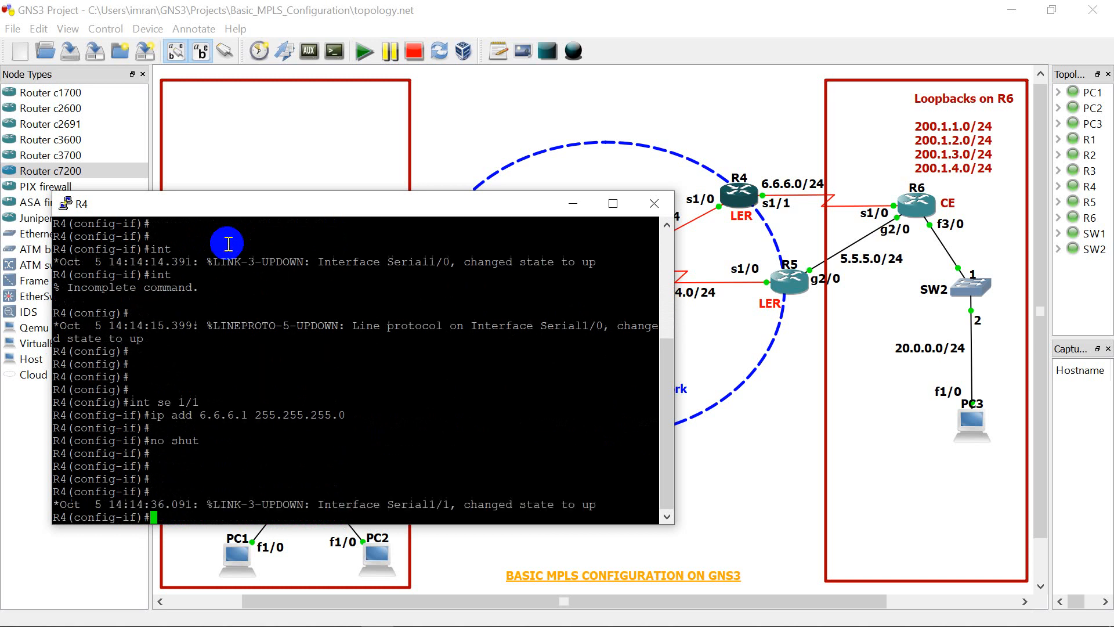
pyautogui.write('exit')
pyautogui.press('Return')
pyautogui.press('Return')
pyautogui.press('Return')
pyautogui.press('Return')
pyautogui.press('Return')
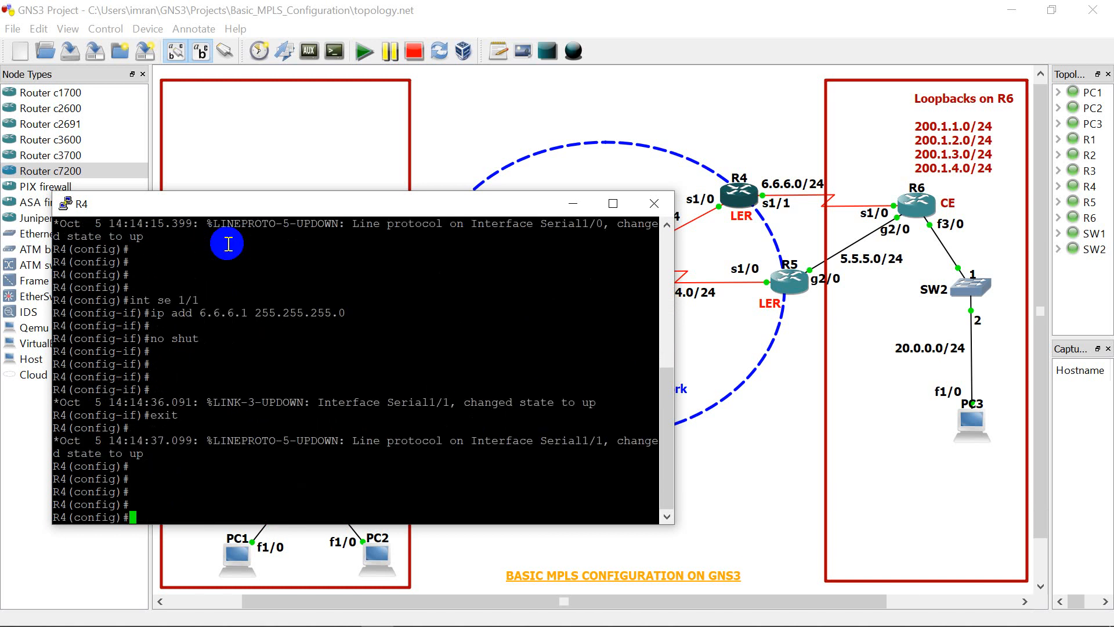
# Step: Start EIGRP 100 on R4 and disable its automatic summarization with "no auto-summary"
pyautogui.write('router eigrp 100')
pyautogui.press('Return')
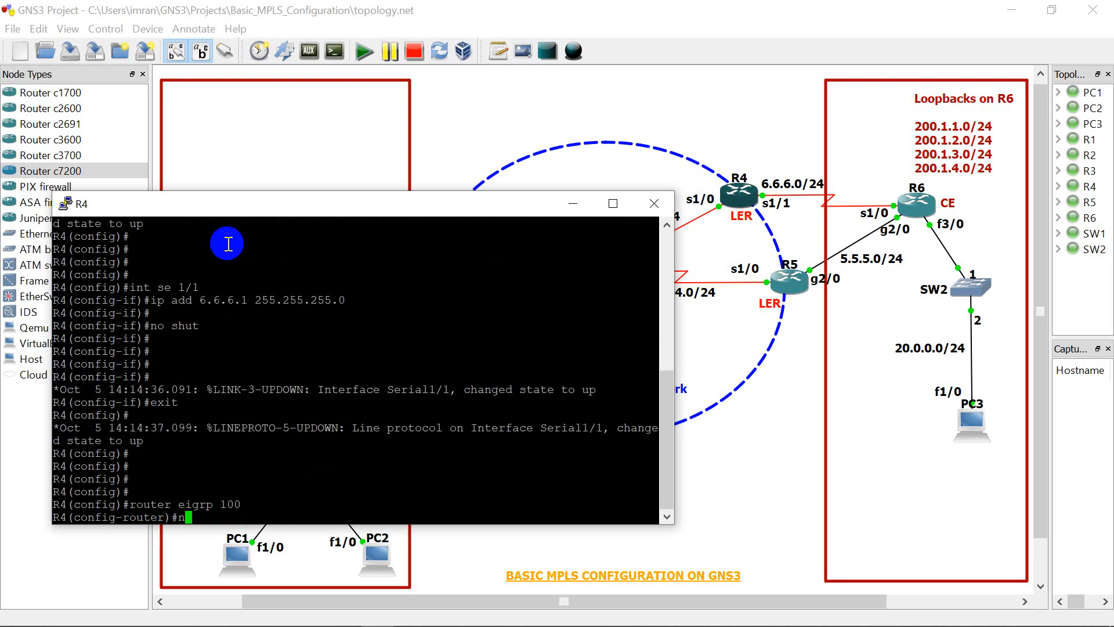
pyautogui.write('no auto')
pyautogui.press('Tab')
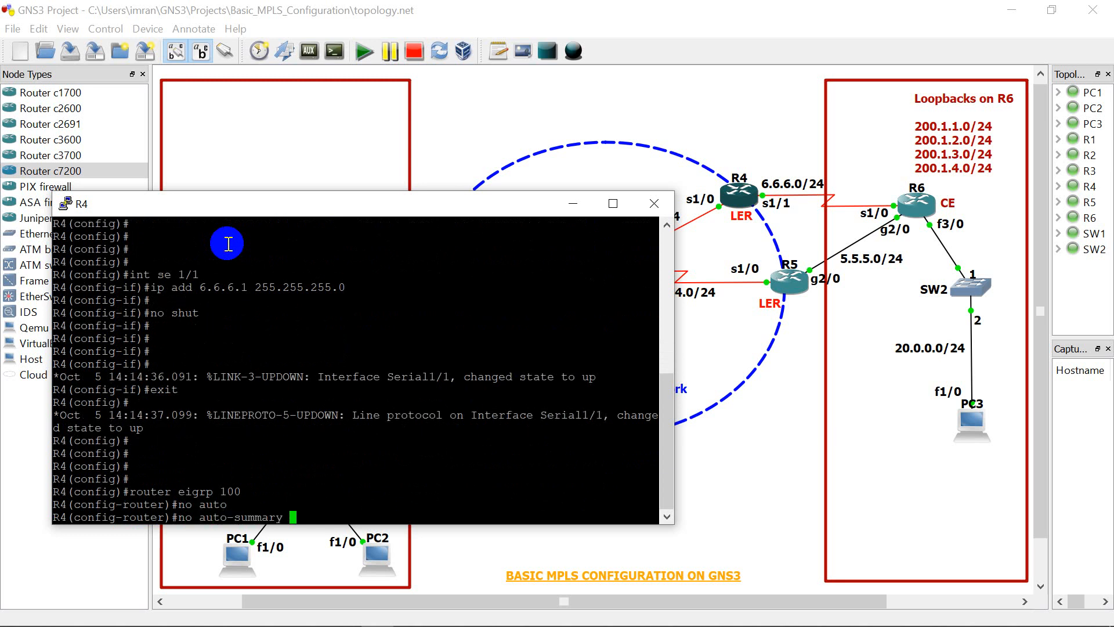
pyautogui.press('Return')
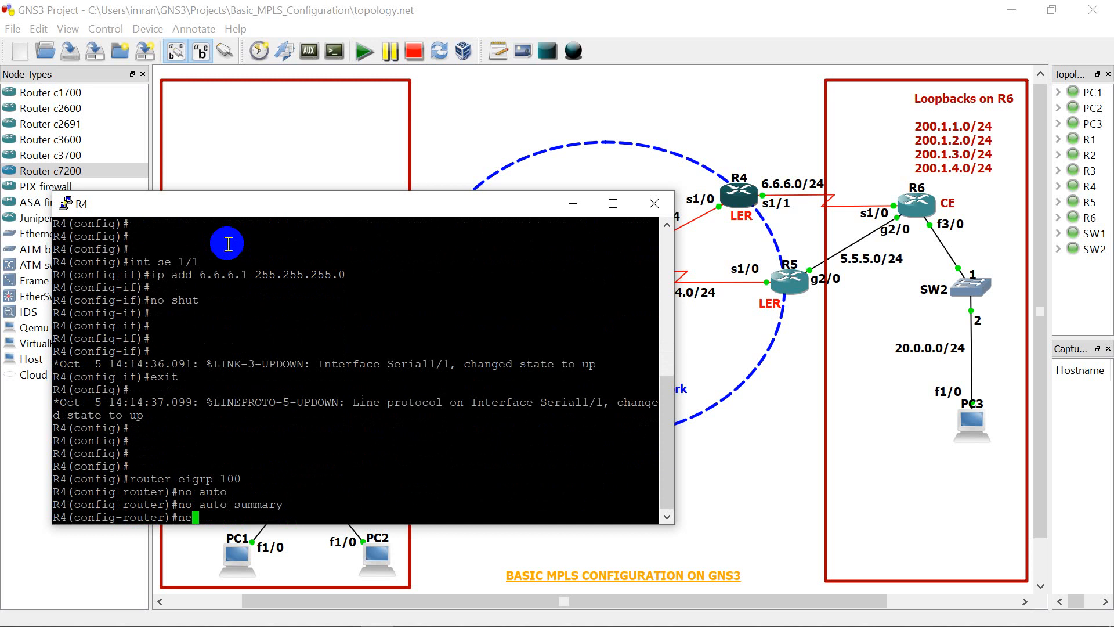
# Step: Advertise network 3.3.3.0 with wildcard mask 0.0.0.255 in R4's EIGRP 100 process
pyautogui.write('network 3.3.3.')
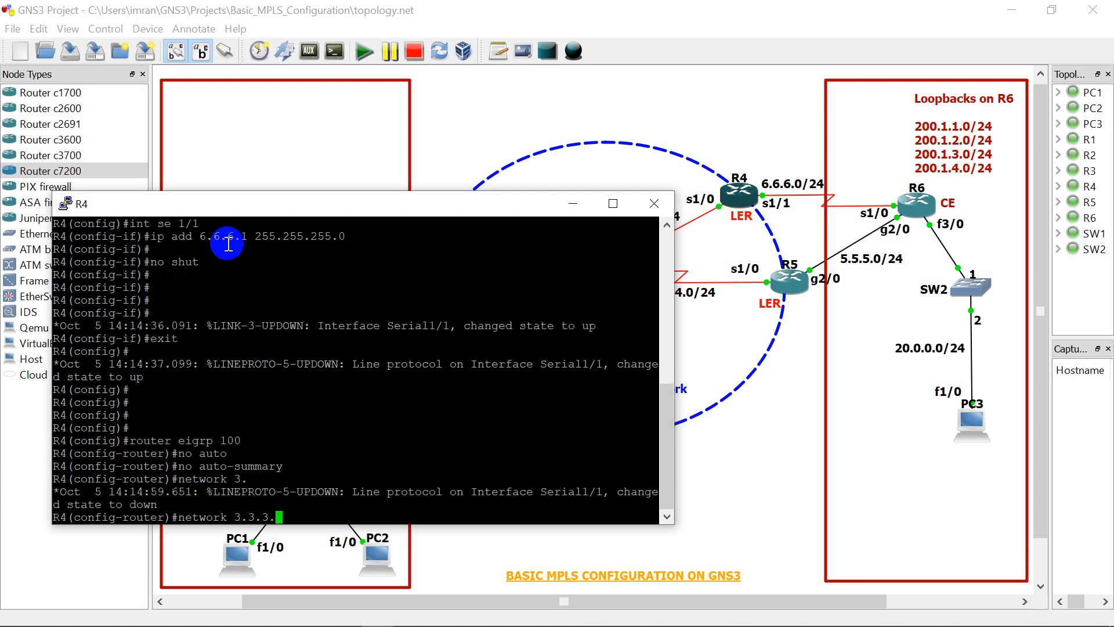
pyautogui.write('0 0.0.0.255')
pyautogui.press('Return')
# Step: Advertise network 6.6.6.0 with wildcard mask 0.0.0.255 in R4's EIGRP process by editing the previous network command
pyautogui.press('Up')
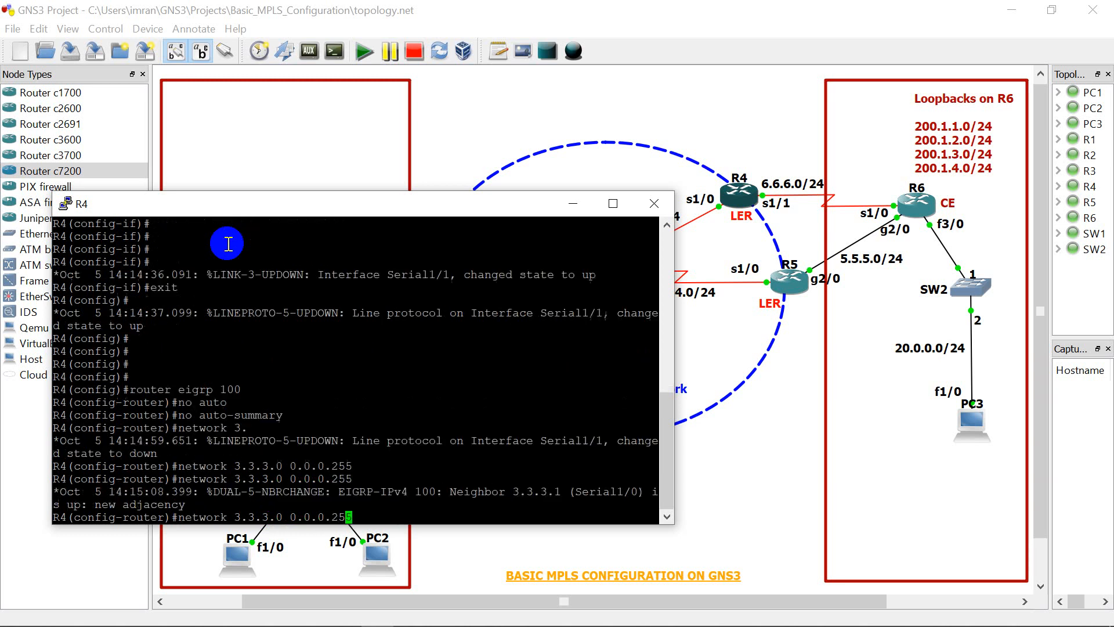
pyautogui.press('Left')
pyautogui.press('Left')
pyautogui.press('Left')
pyautogui.press('Left')
pyautogui.press('Left')
pyautogui.press('Left')
pyautogui.press('Left')
pyautogui.press('Left')
pyautogui.press('Left')
pyautogui.press('Left')
pyautogui.press('BackSpace')
pyautogui.press('BackSpace')
pyautogui.press('BackSpace')
pyautogui.press('BackSpace')
pyautogui.press('BackSpace')
pyautogui.press('BackSpace')
pyautogui.press('BackSpace')
pyautogui.write('6.6.6.0')
pyautogui.press('Return')
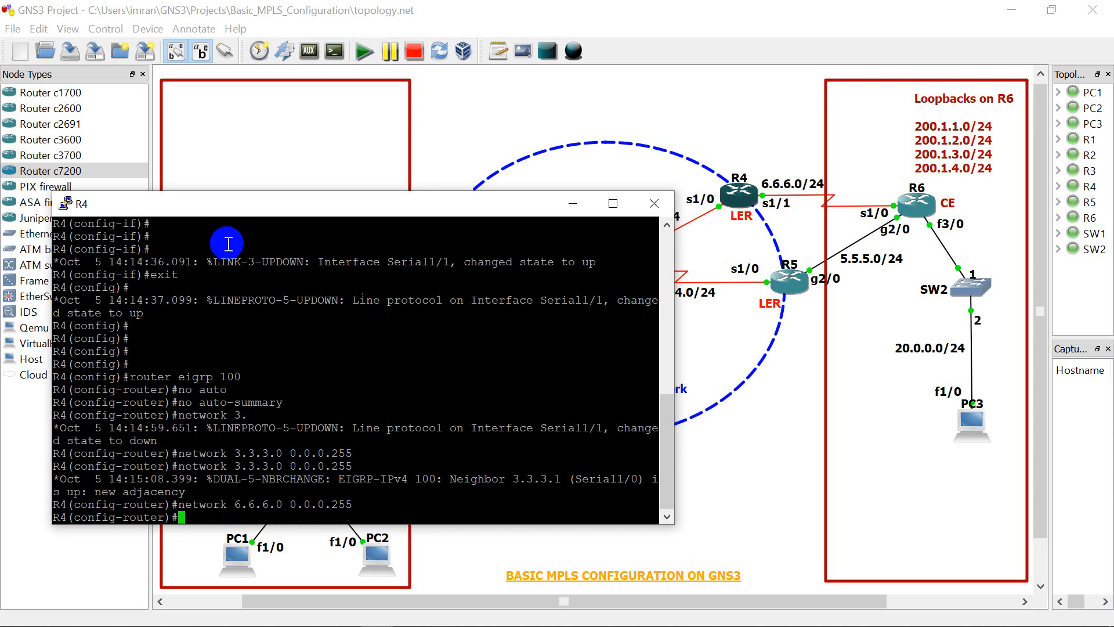
# Step: End configuration mode on R4 and close its console
pyautogui.write('end')
pyautogui.press('Return')
pyautogui.press('Return')
pyautogui.press('Return')
pyautogui.press('Return')
pyautogui.press('Return')
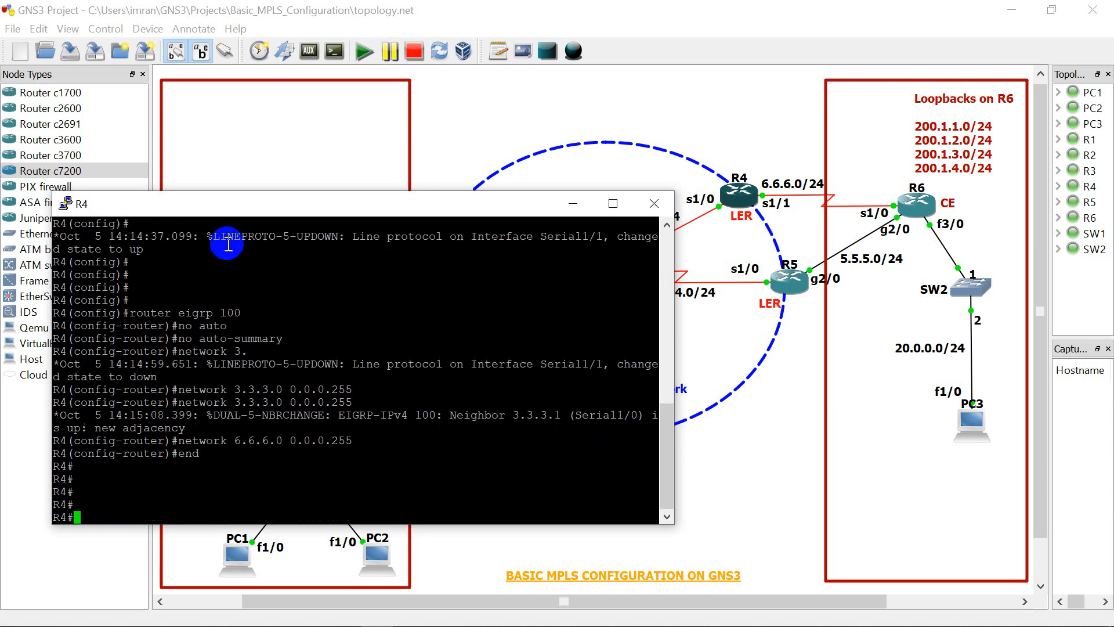
pyautogui.click(653, 203)
# Step: Open R5's console, then narrow and reposition its window so that R5 and its links stay visible
pyautogui.click(790, 290)
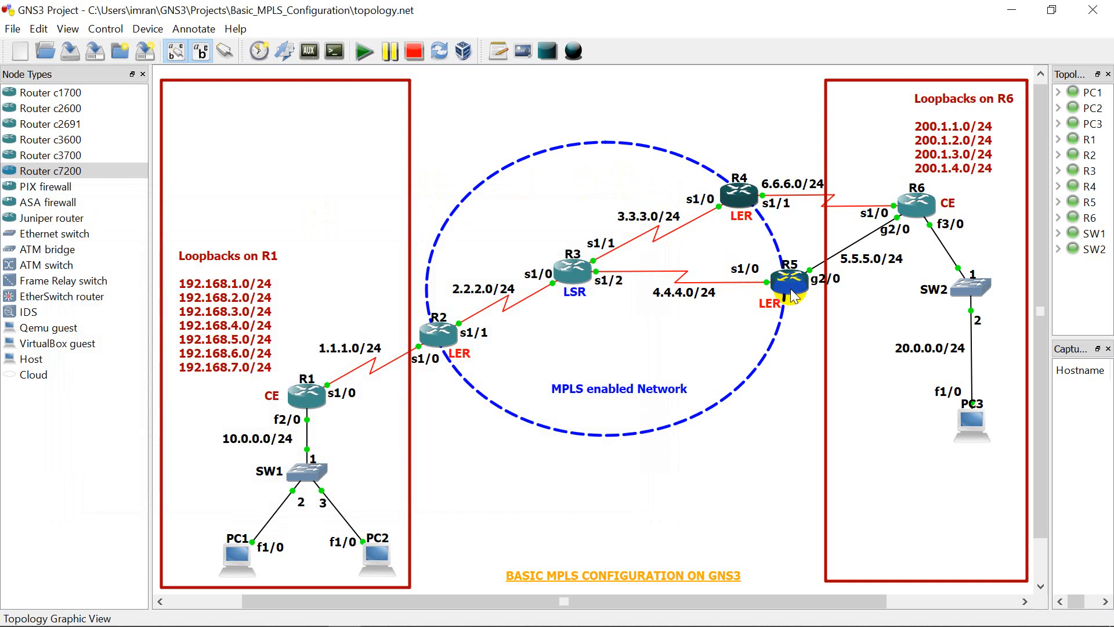
pyautogui.rightClick(792, 294)
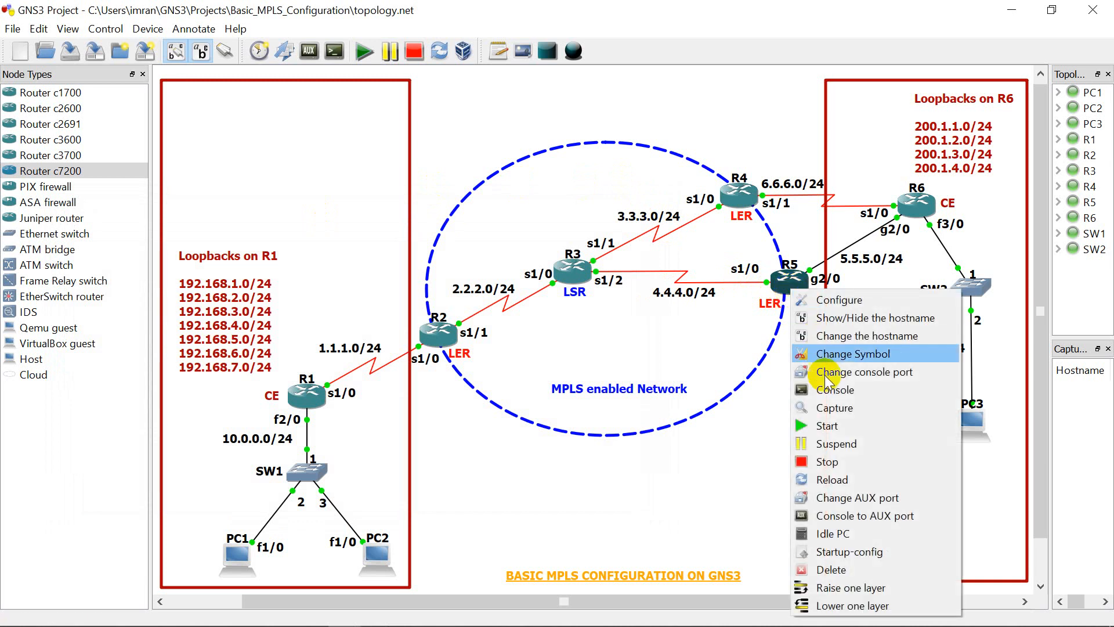
pyautogui.click(826, 390)
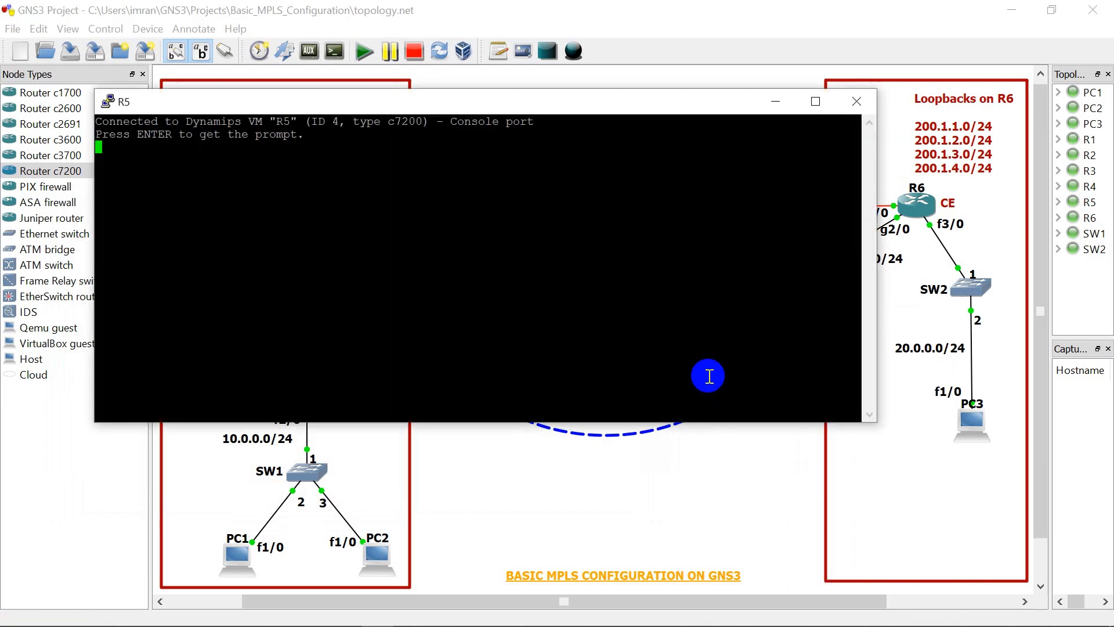
pyautogui.press('Return')
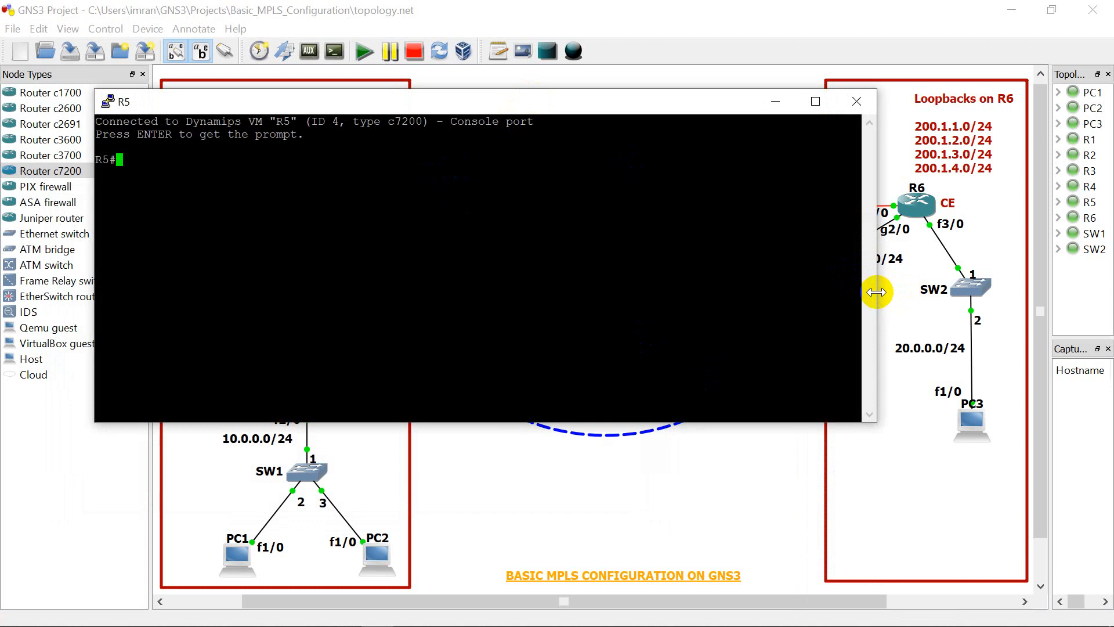
pyautogui.moveTo(876, 291); pyautogui.dragTo(640, 276)
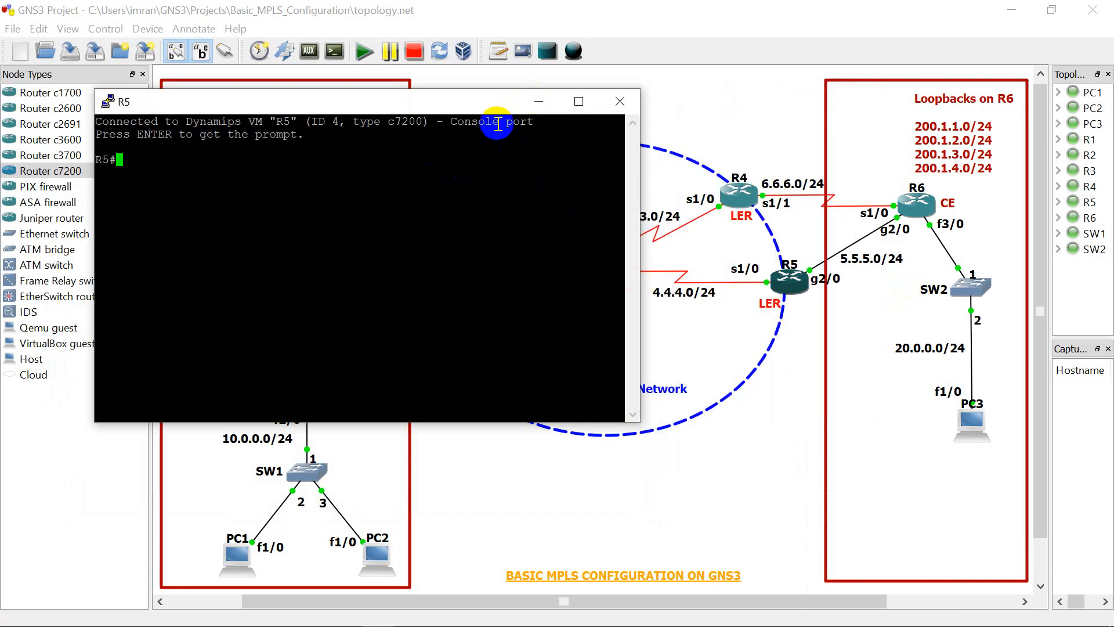
pyautogui.moveTo(492, 103); pyautogui.dragTo(493, 217)
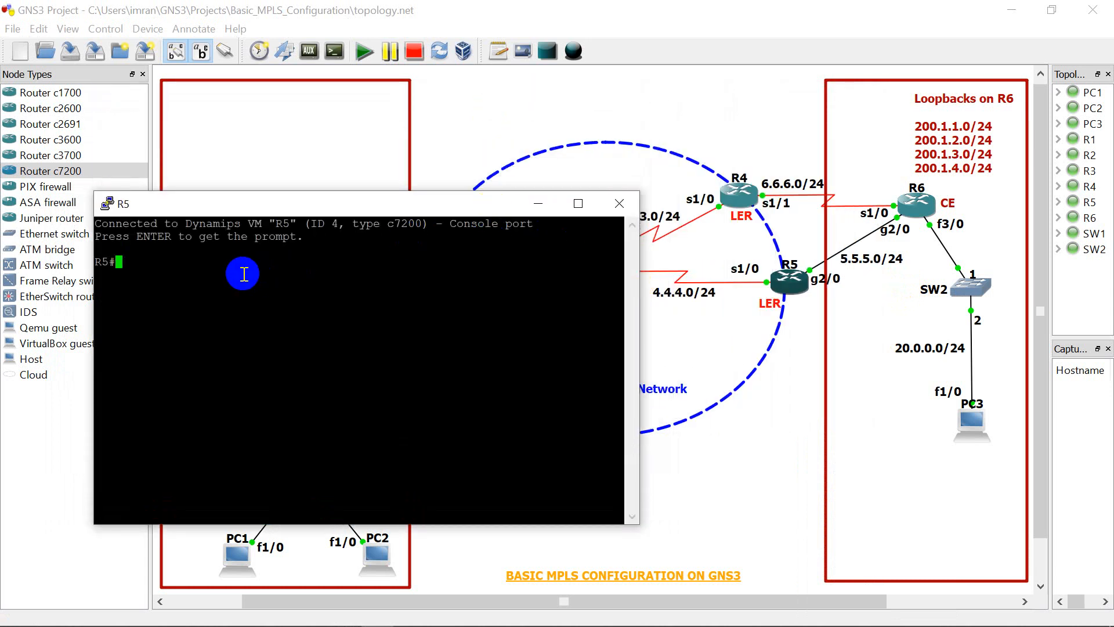
# Step: Enter configuration mode on R5 and assign IP address 4.4.4.2 with mask 255.255.255.0 to serial 1/0
pyautogui.write('config t')
pyautogui.press('Return')
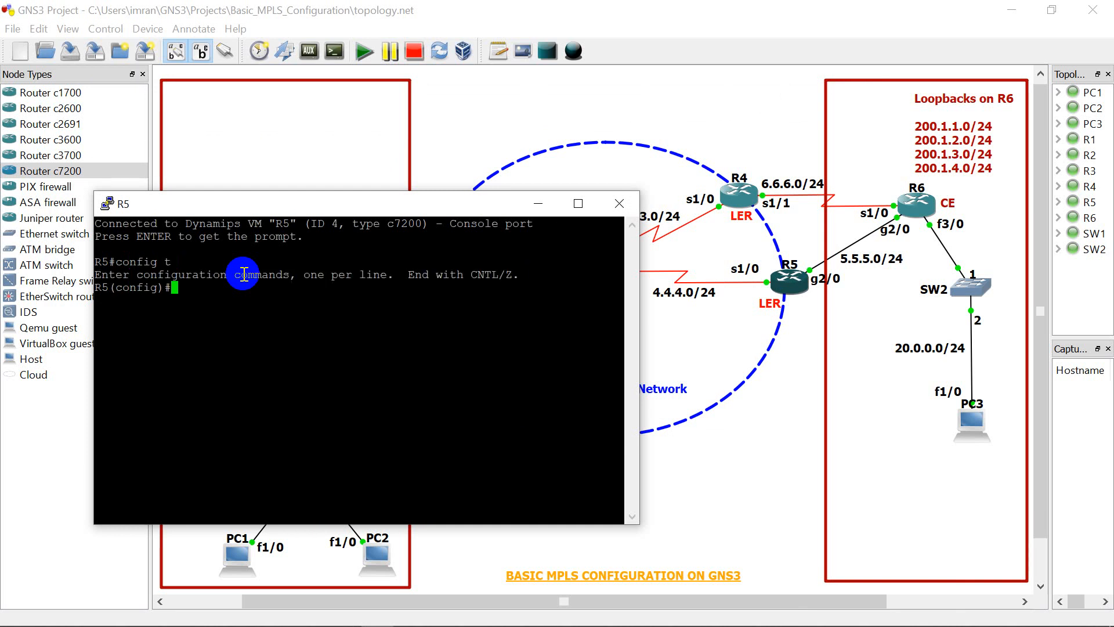
pyautogui.write('int se 1/0')
pyautogui.press('Return')
pyautogui.write('ig-if)#i')
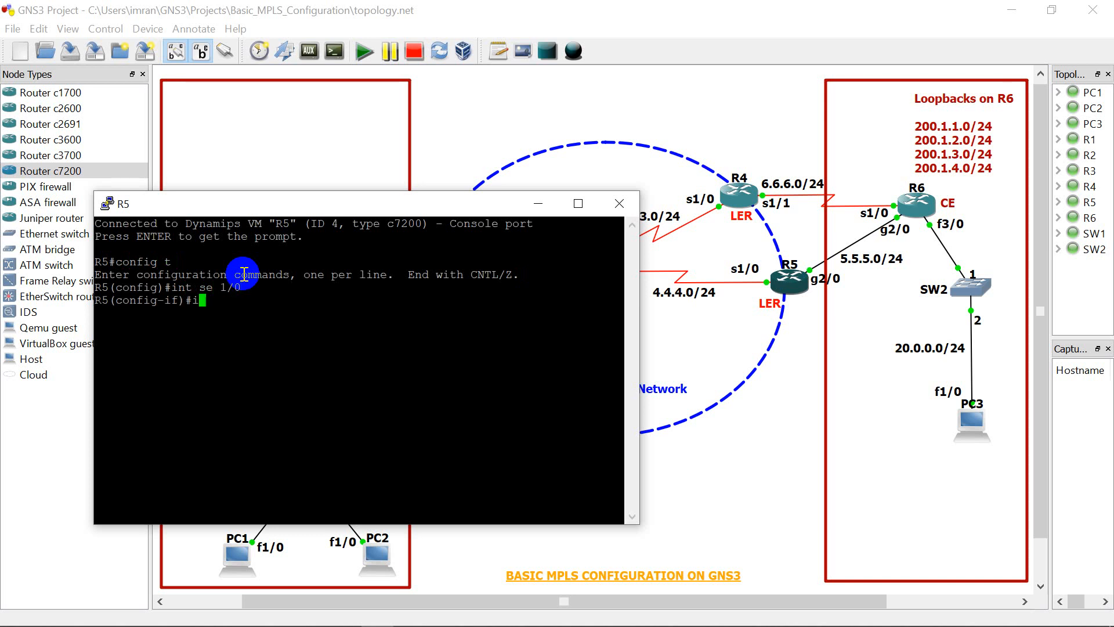
pyautogui.write('p add 4.4.4.2 255.2')
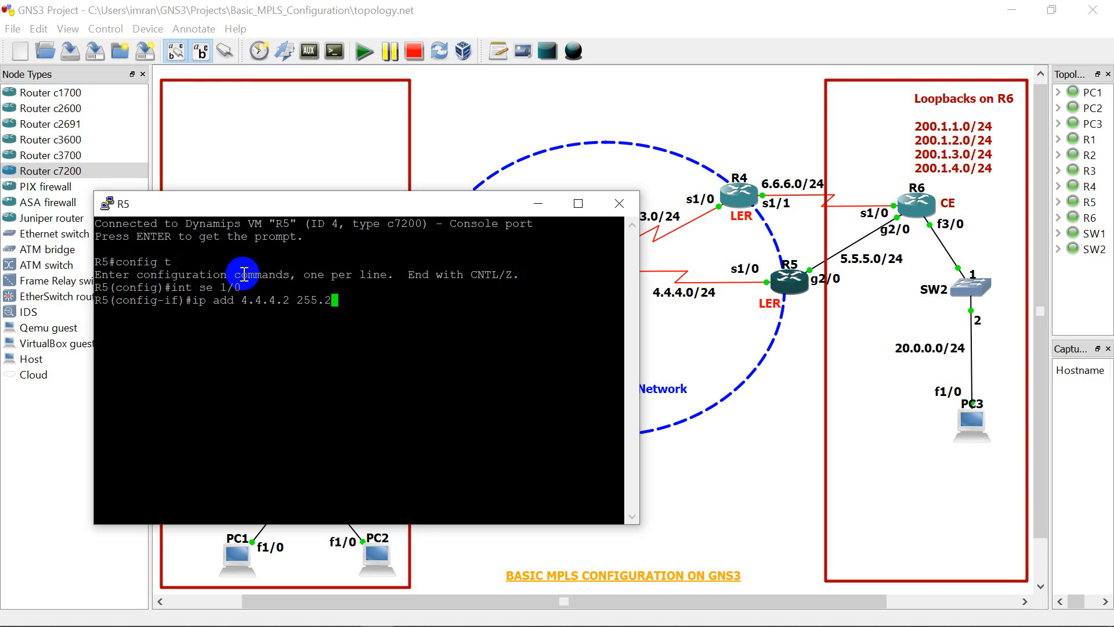
pyautogui.write('55.255.0')
pyautogui.press('Return')
# Step: Enable R5's serial 1/0 interface with "no shut"
pyautogui.write('no shut')
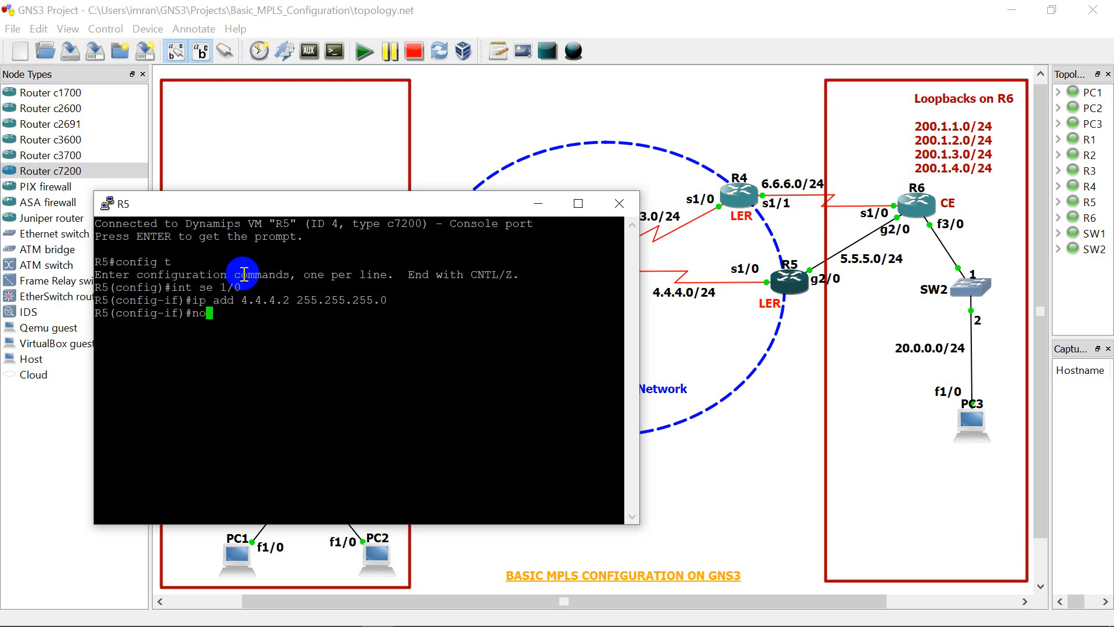
pyautogui.press('Return')
pyautogui.press('Return')
pyautogui.press('Return')
pyautogui.press('Return')
pyautogui.press('Return')
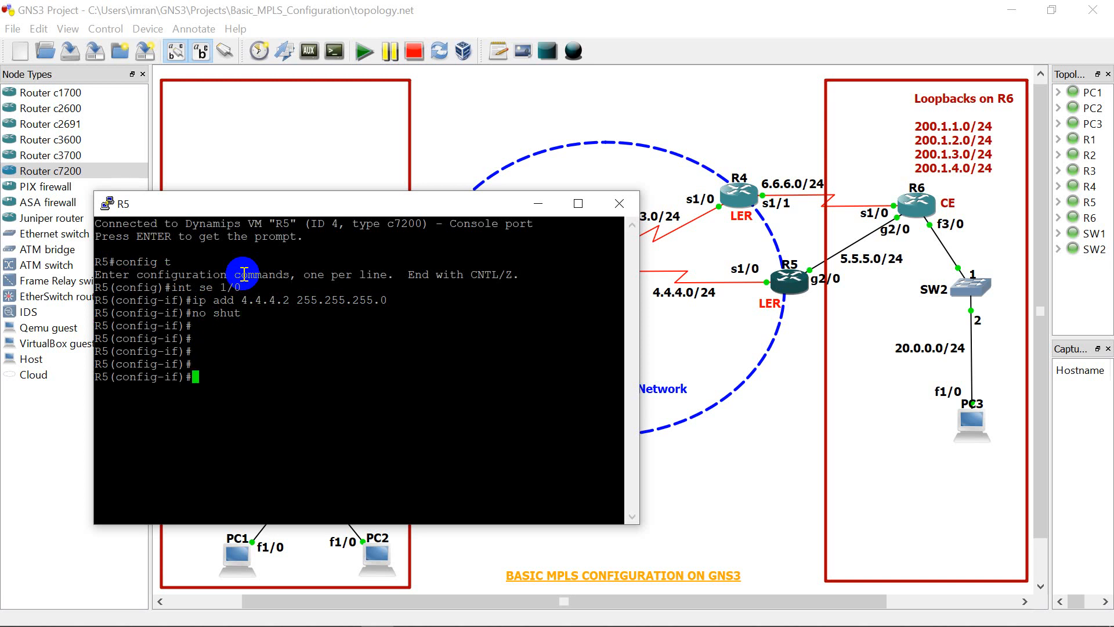
pyautogui.press('Return')
pyautogui.press('Return')
pyautogui.press('Return')
pyautogui.press('Return')
pyautogui.press('Return')
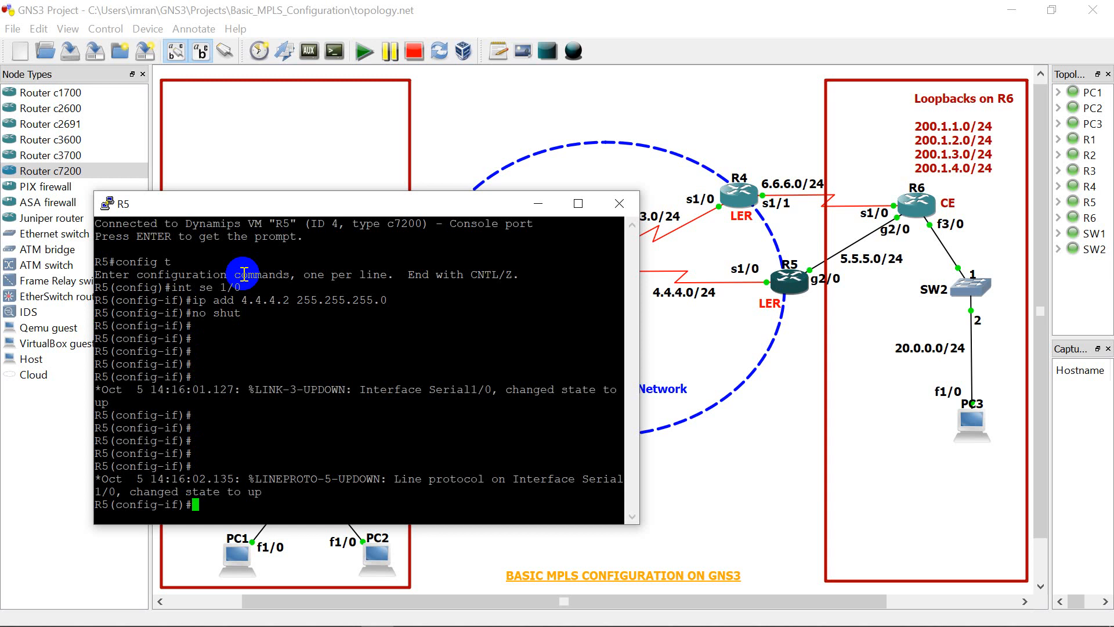
pyautogui.press('Return')
pyautogui.press('Return')
pyautogui.press('Return')
pyautogui.press('Return')
pyautogui.press('Return')
# Step: Assign IP address 5.5.5.1 with mask 255.255.255.0 to R5's gigabit interface g2/0
pyautogui.write('int ')
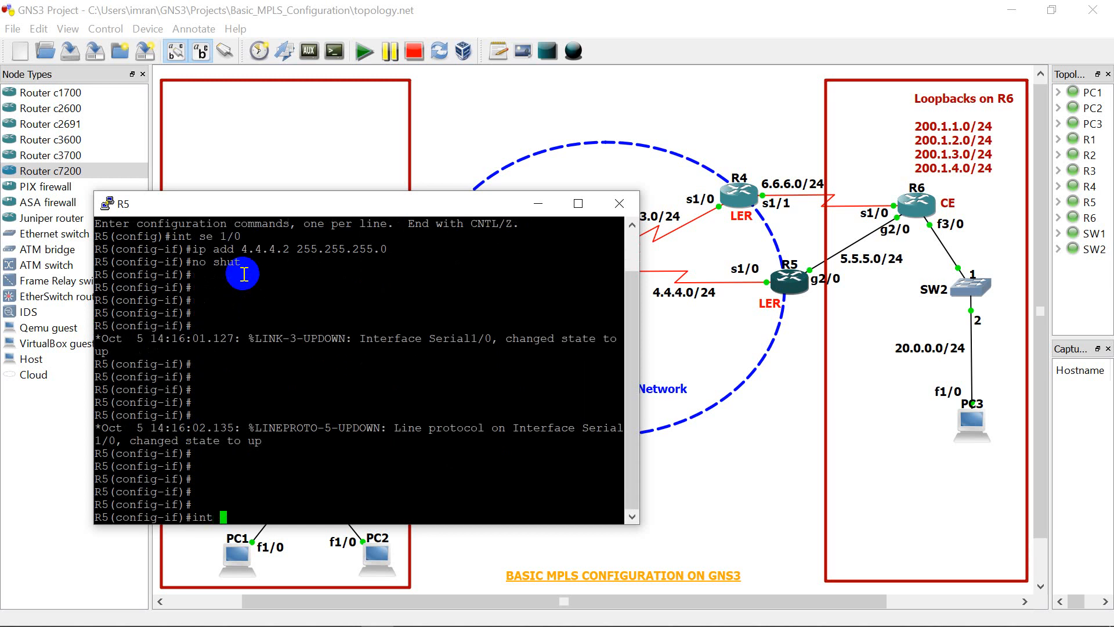
pyautogui.write('g2/0')
pyautogui.press('Return')
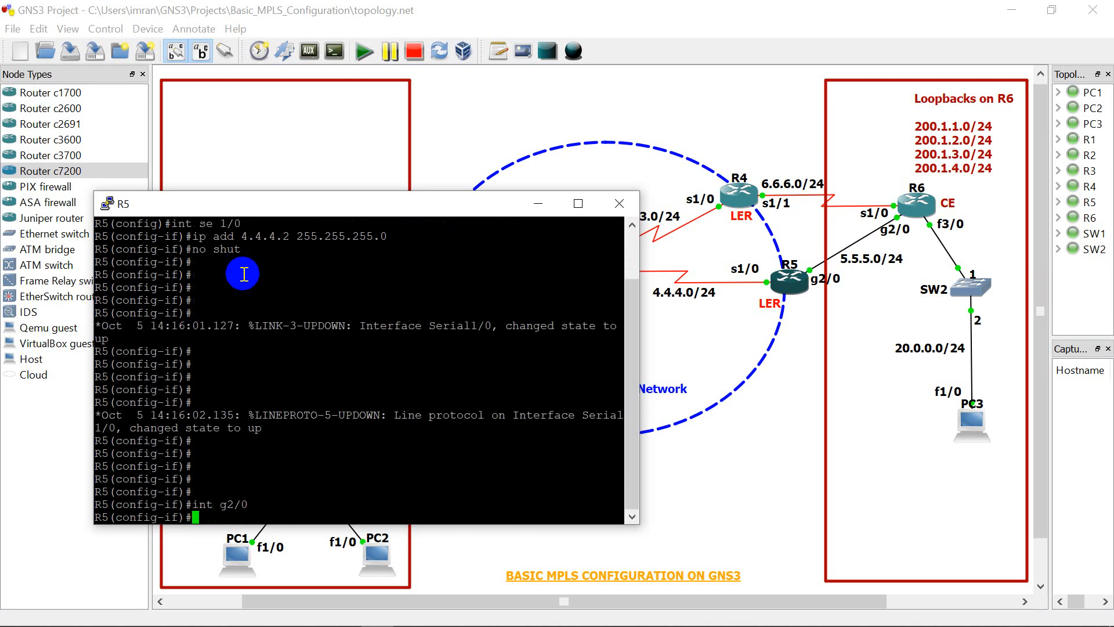
pyautogui.write('ip add')
pyautogui.write('5.5.5.1 255.255.255.0')
pyautogui.press('Return')
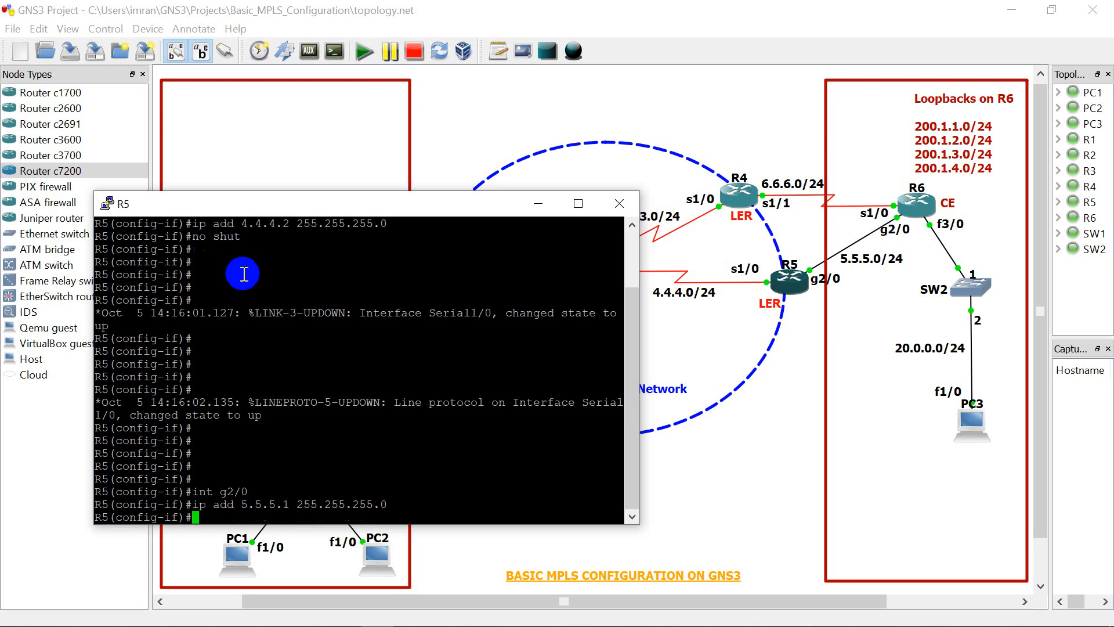
# Step: Enable R5's g2/0 interface with "no shut" and exit to global configuration mode
pyautogui.write('no shut')
pyautogui.press('Return')
pyautogui.press('Return')
pyautogui.press('Return')
pyautogui.press('Return')
pyautogui.press('Return')
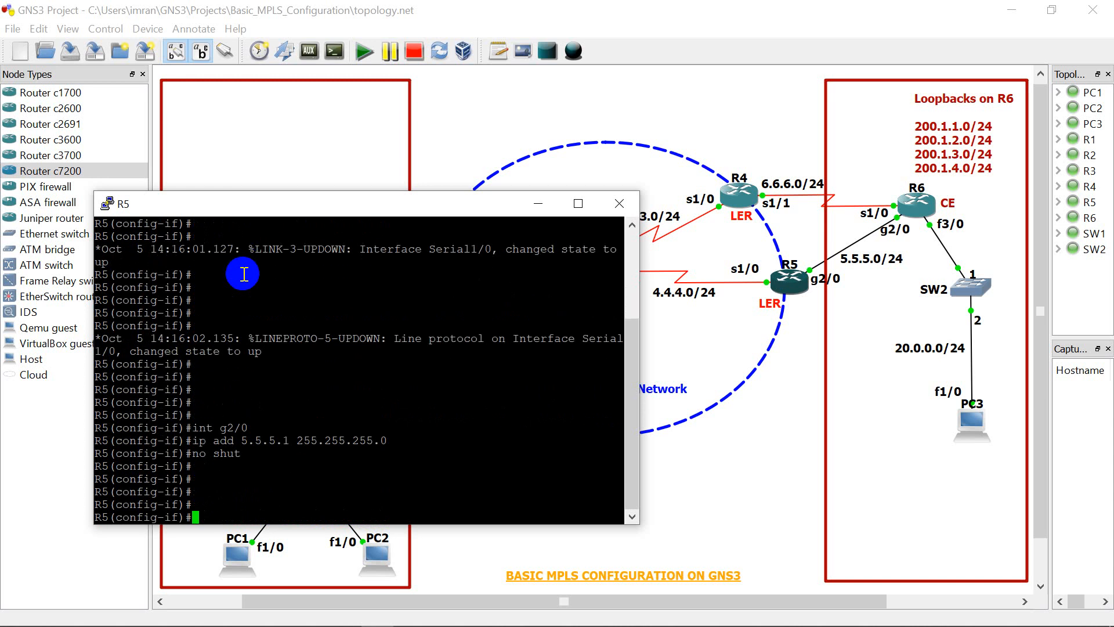
pyautogui.write('exit')
pyautogui.press('Return')
pyautogui.press('Return')
pyautogui.press('Return')
pyautogui.press('Return')
pyautogui.press('Return')
pyautogui.press('Return')
pyautogui.press('Return')
pyautogui.press('Return')
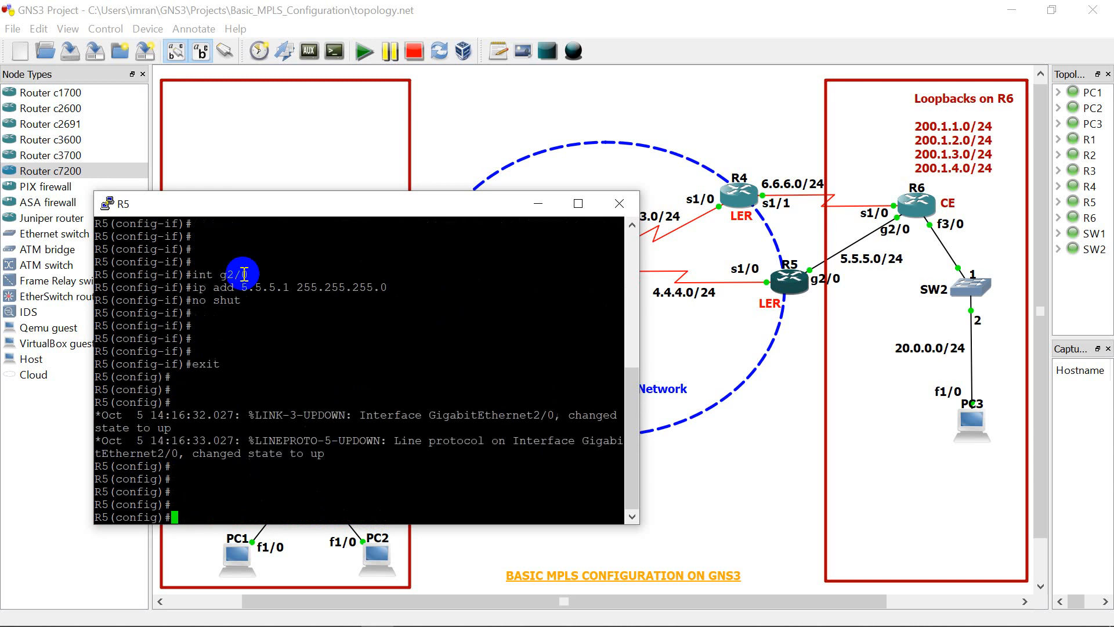
pyautogui.press('Return')
pyautogui.press('Return')
# Step: Start EIGRP 100 on R5 and disable automatic summarization with "no auto-summary"
pyautogui.write('route')
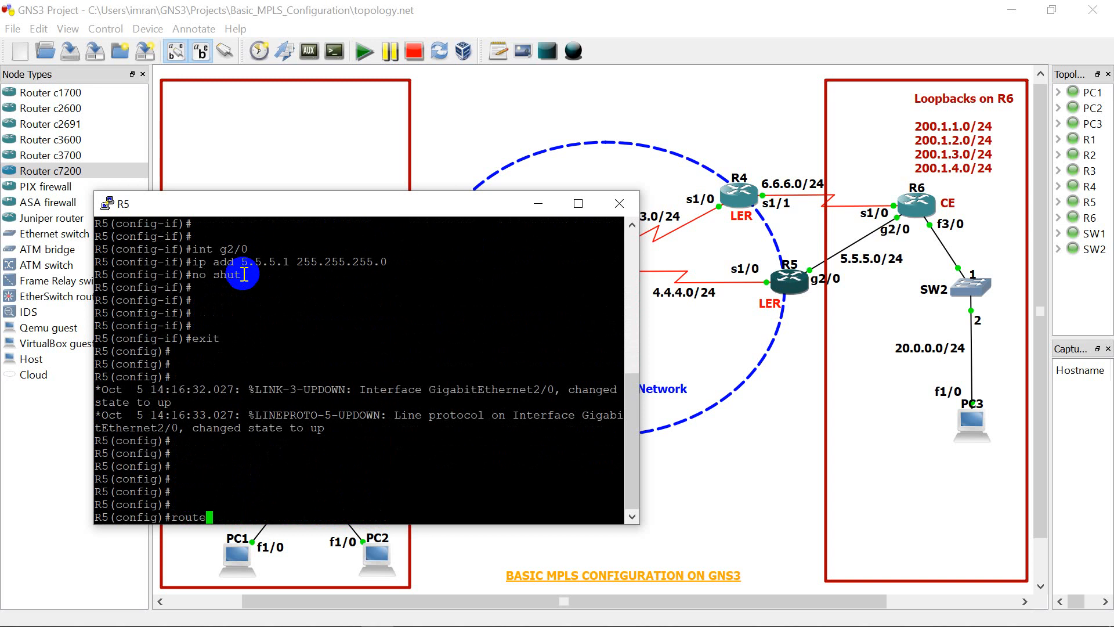
pyautogui.write('r eigrp 100')
pyautogui.press('Return')
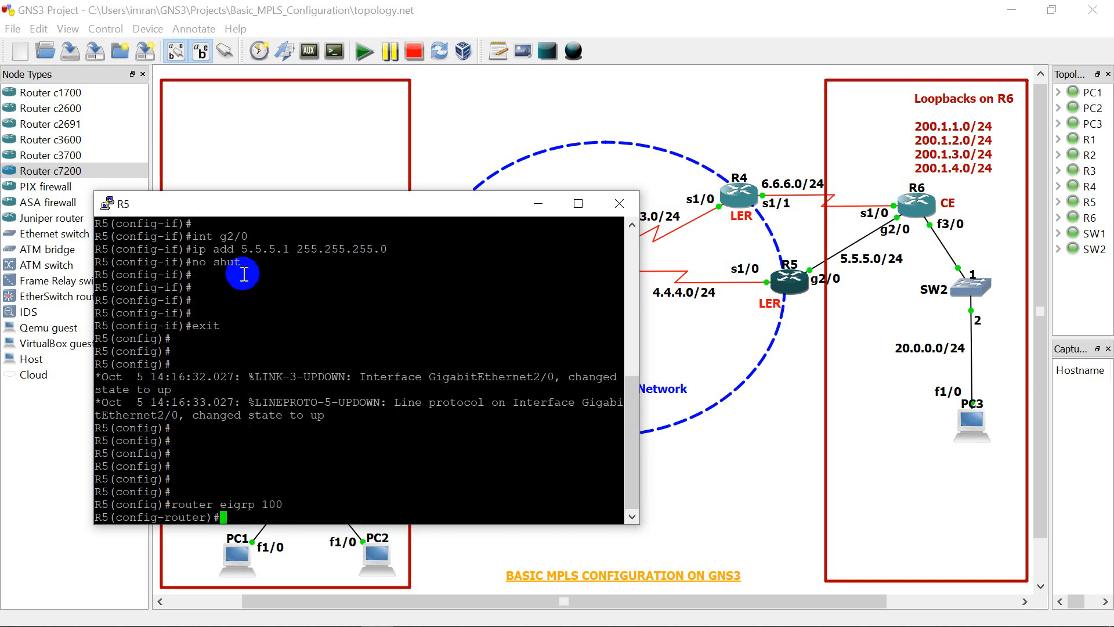
pyautogui.write('no auto')
pyautogui.press('Tab')
pyautogui.press('Return')
pyautogui.press('Return')
pyautogui.press('Return')
pyautogui.press('Return')
pyautogui.press('Return')
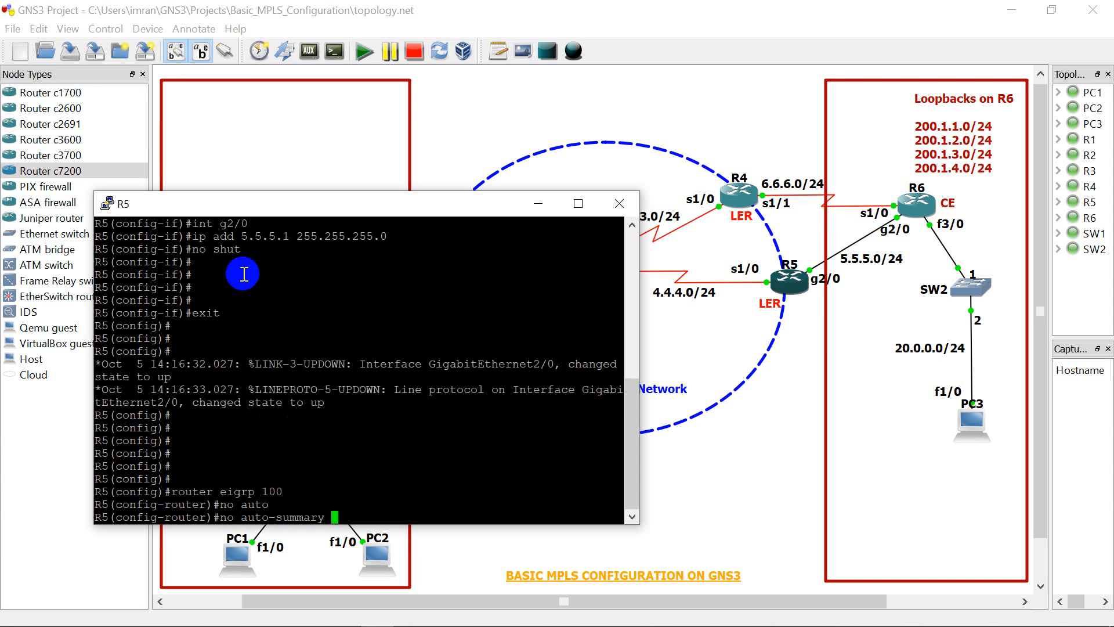
# Step: Advertise network 4.4.4.0 with wildcard mask 0.0.0.255 in R5's EIGRP process
pyautogui.write('n')
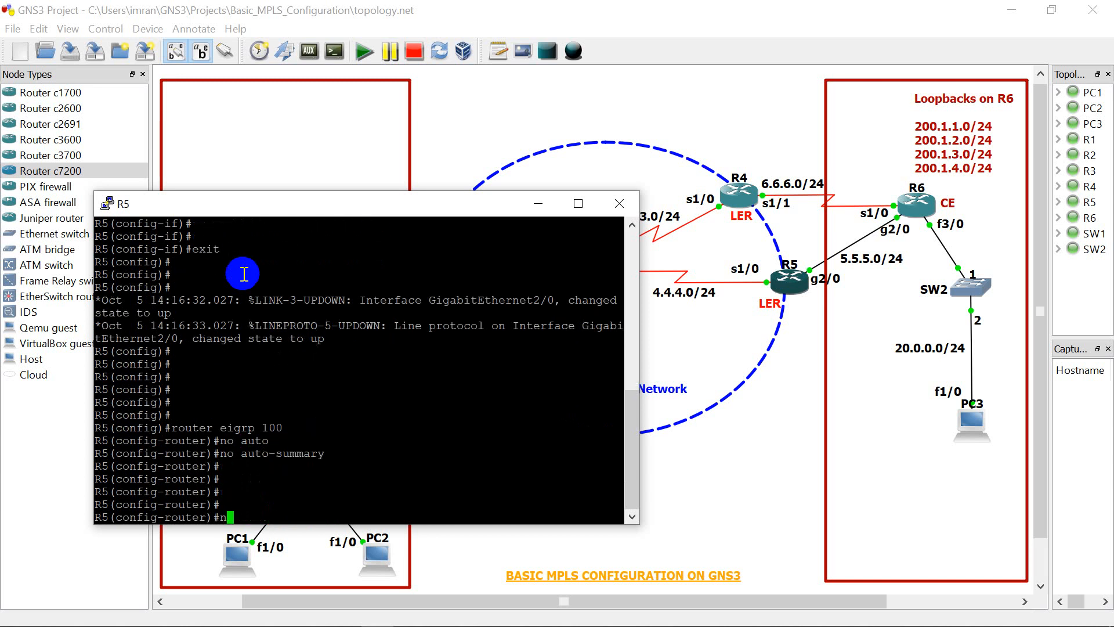
pyautogui.write('etwork 4.4.4.0 0.0.0.255')
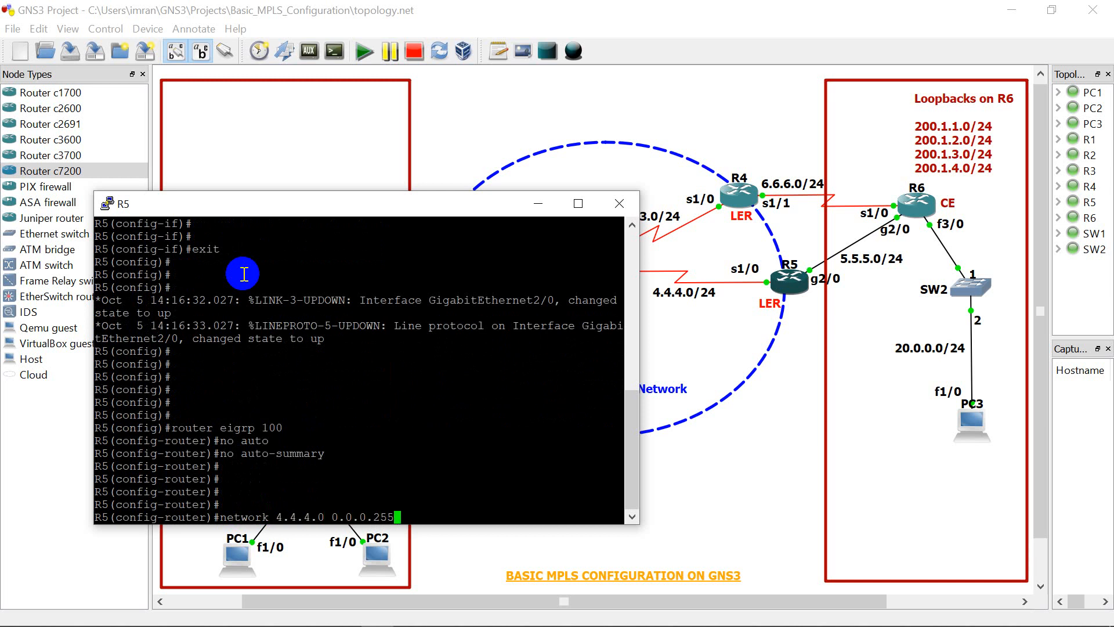
pyautogui.press('Return')
pyautogui.press('Return')
pyautogui.press('Return')
pyautogui.press('Return')
pyautogui.press('Return')
pyautogui.press('Return')
pyautogui.press('Return')
pyautogui.press('Return')
pyautogui.press('Return')
pyautogui.press('Return')
pyautogui.press('Return')
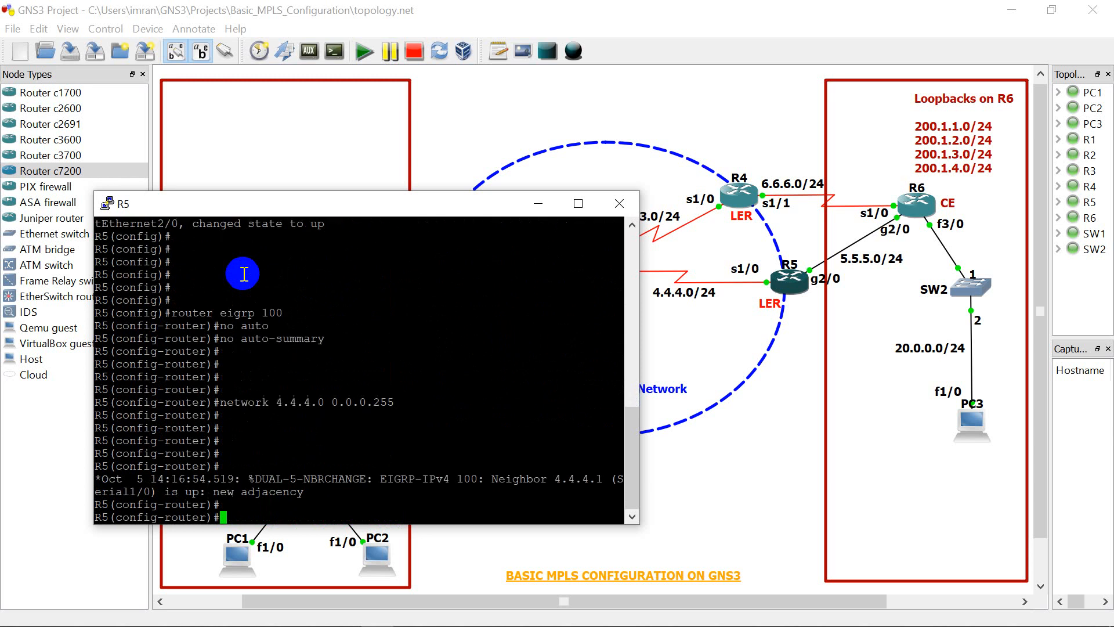
pyautogui.press('Return')
pyautogui.press('Return')
pyautogui.press('Return')
pyautogui.press('Return')
pyautogui.press('Return')
pyautogui.press('Return')
pyautogui.press('Return')
pyautogui.press('Return')
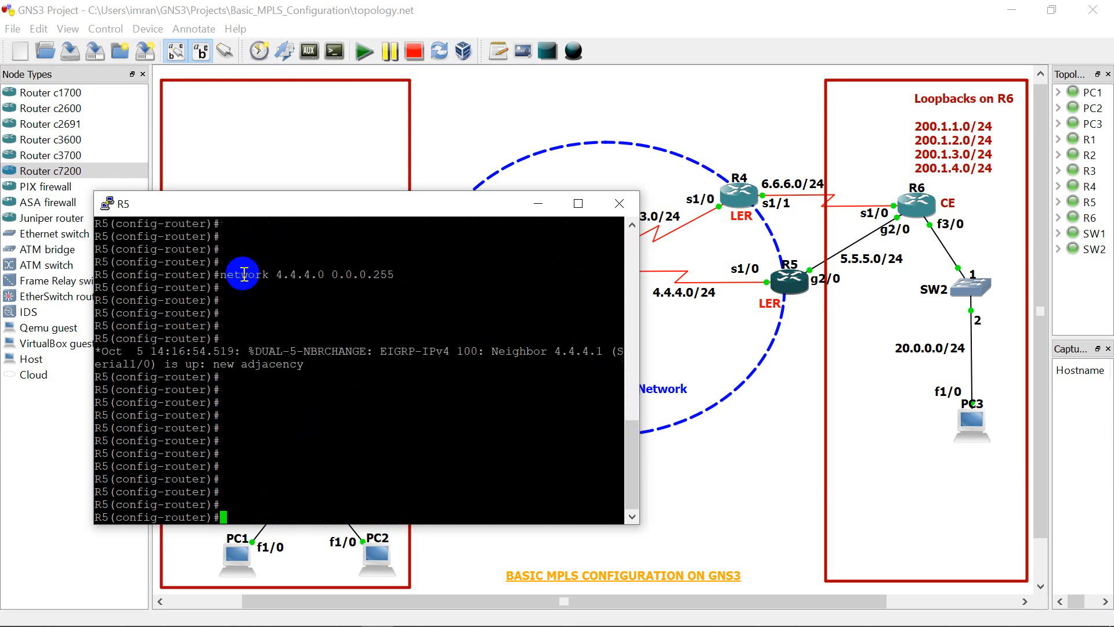
# Step: Advertise network 5.5.5.0 with wildcard mask 0.0.0.255 in R5's EIGRP process
pyautogui.press('Up')
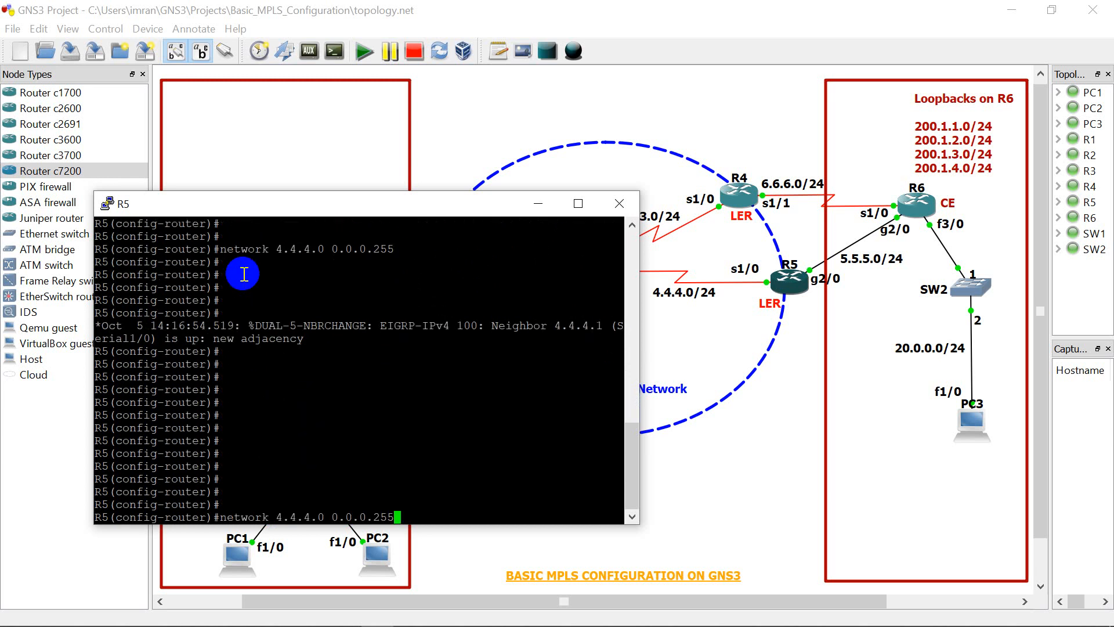
pyautogui.press('Left')
pyautogui.press('Left')
pyautogui.press('Left')
pyautogui.press('Left')
pyautogui.press('Left')
pyautogui.press('Left')
pyautogui.press('Left')
pyautogui.press('Left')
pyautogui.press('Left')
pyautogui.press('Left')
pyautogui.press('BackSpace')
pyautogui.press('BackSpace')
pyautogui.press('BackSpace')
pyautogui.press('BackSpace')
pyautogui.press('BackSpace')
pyautogui.press('BackSpace')
pyautogui.press('BackSpace')
pyautogui.write('5.5.5')
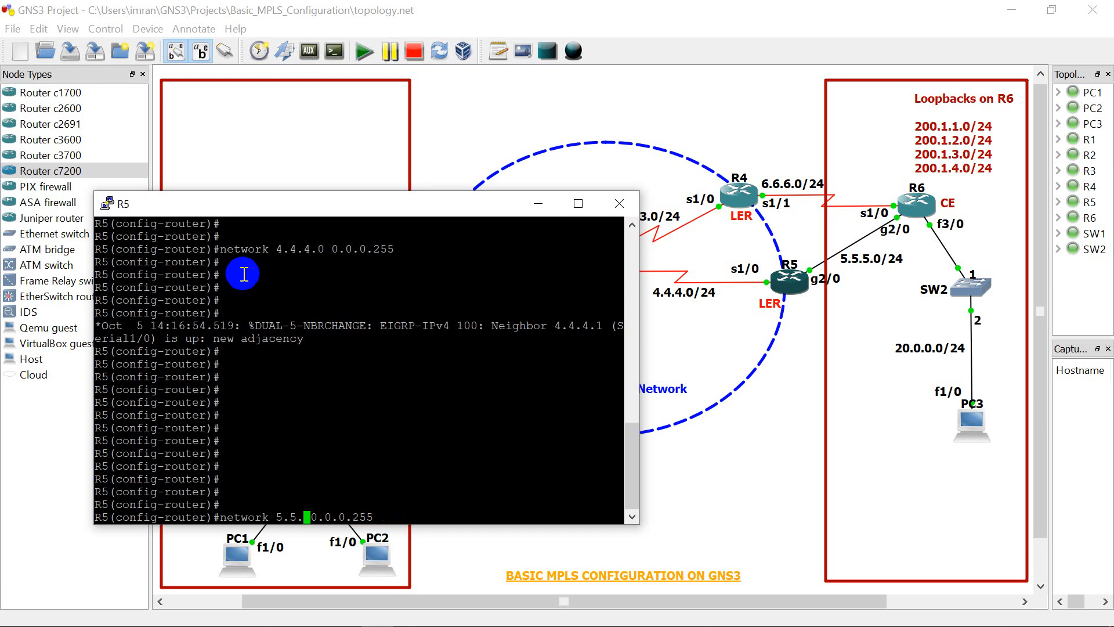
pyautogui.write('.0')
pyautogui.press('Return')
pyautogui.press('Return')
# Step: End configuration mode on R5 and close its console
pyautogui.press('Return')
pyautogui.press('Return')
pyautogui.press('Return')
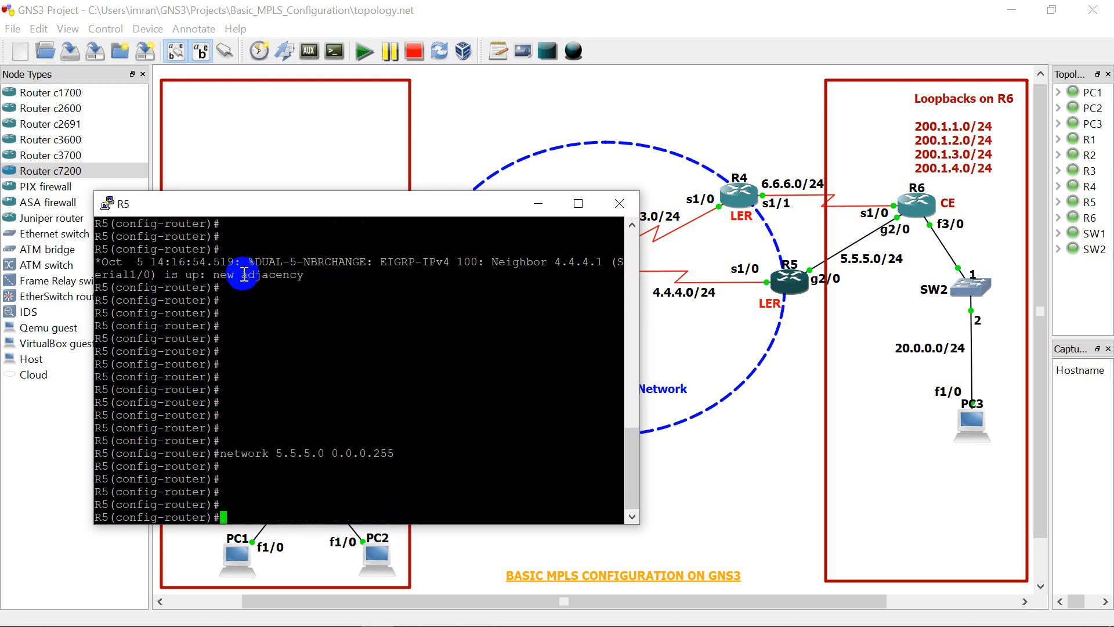
pyautogui.write('end')
pyautogui.press('Return')
pyautogui.press('Return')
pyautogui.press('Return')
pyautogui.press('Return')
pyautogui.press('Return')
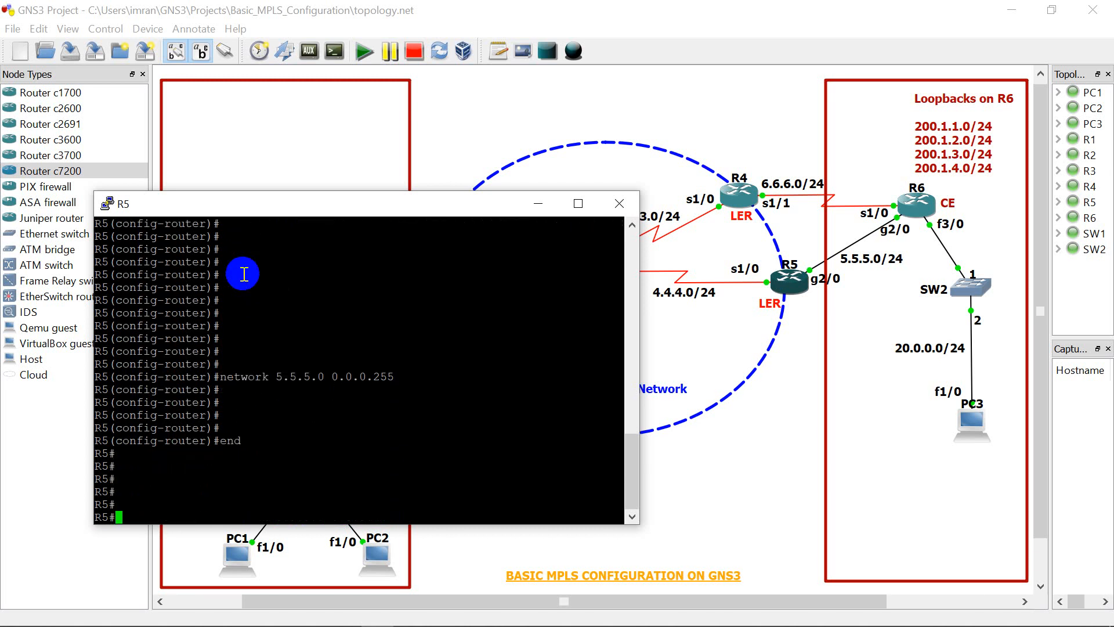
pyautogui.click(618, 204)
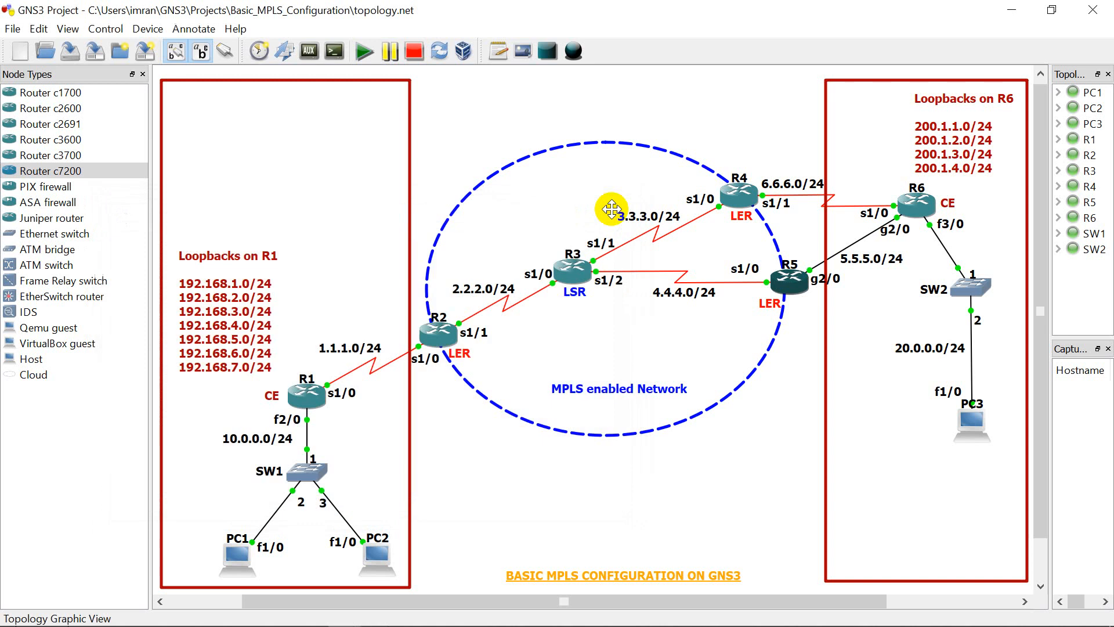
# Step: Open the console of router R6 and bring up its command prompt
pyautogui.rightClick(917, 210)
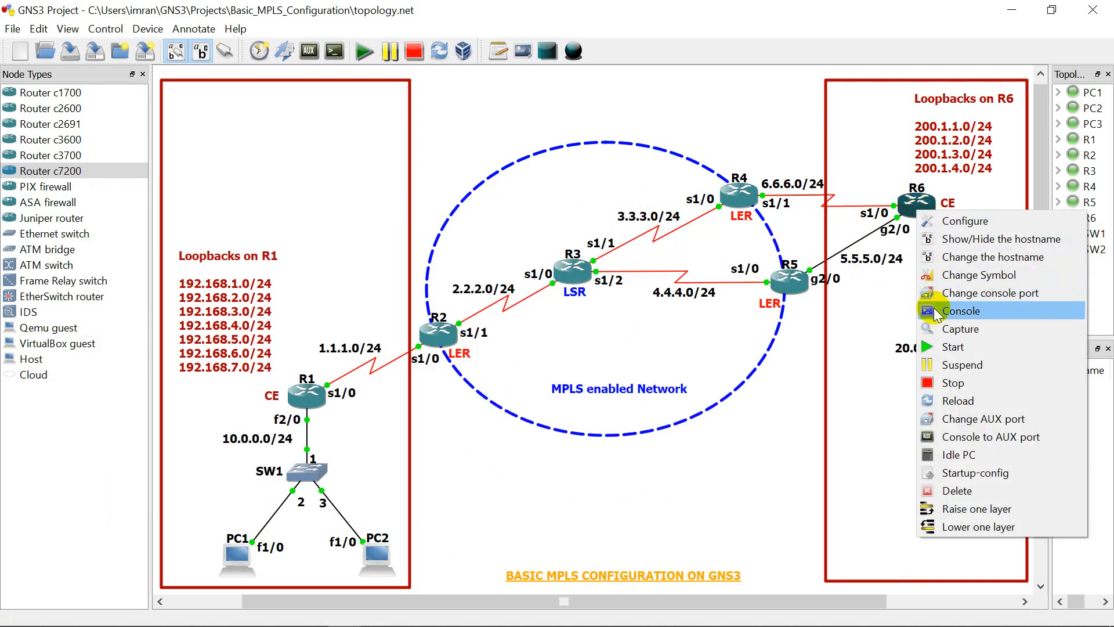
pyautogui.click(937, 311)
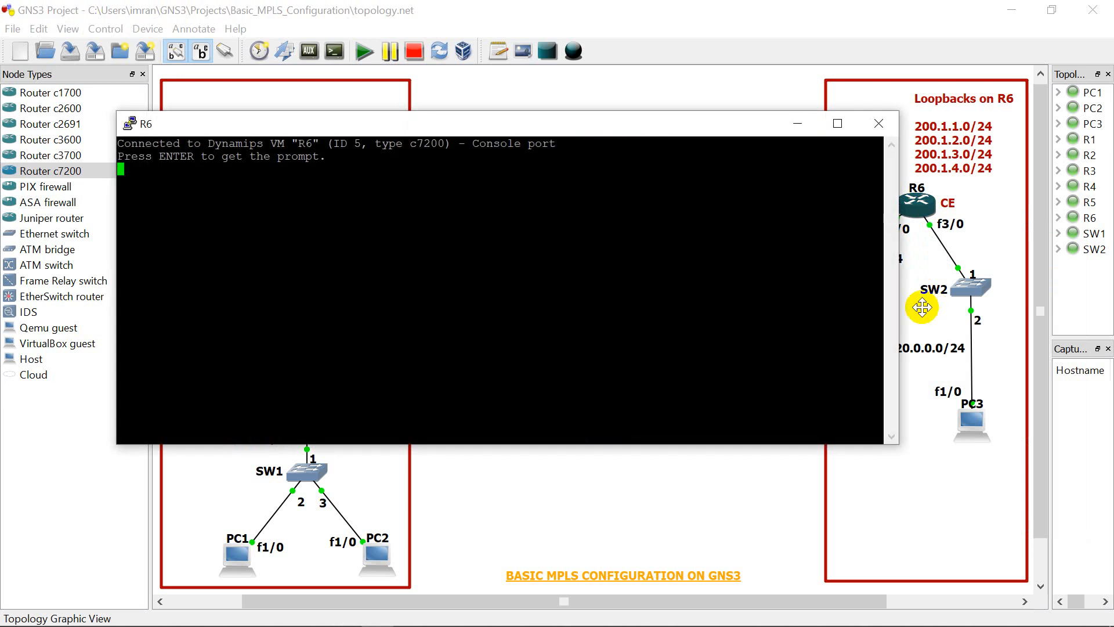
pyautogui.click(319, 276)
pyautogui.press('Return')
pyautogui.press('Return')
pyautogui.press('Return')
pyautogui.press('Return')
pyautogui.press('Return')
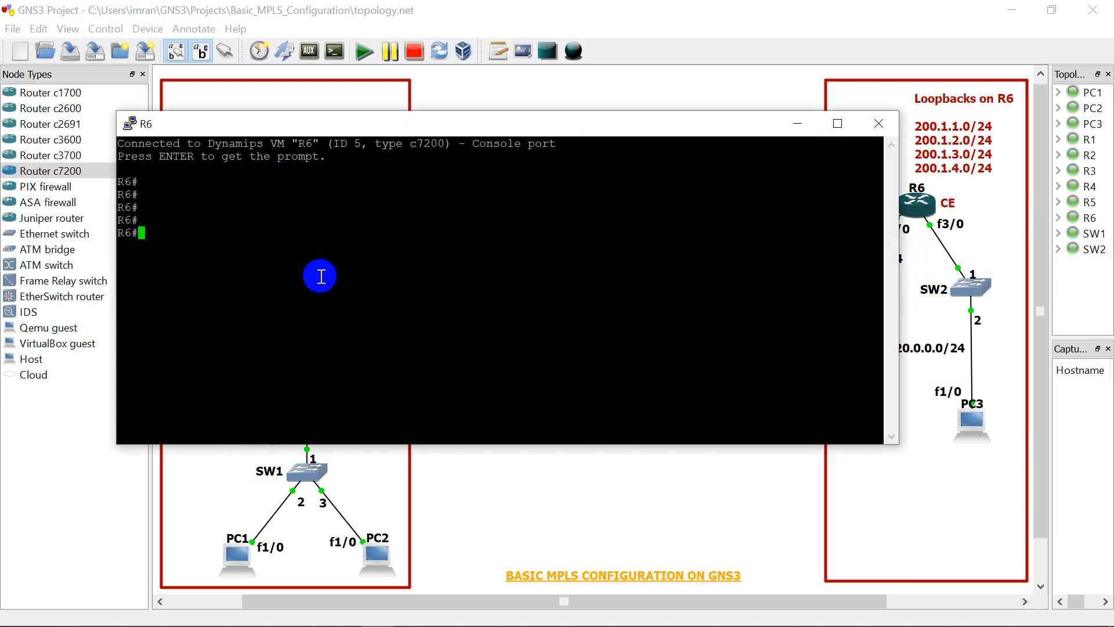
# Step: Enter configuration mode on R6 and narrow its console window so that R6's links to R4 and R5 stay visible
pyautogui.write('config t')
pyautogui.press('Return')
pyautogui.press('Return')
pyautogui.press('Return')
pyautogui.press('Return')
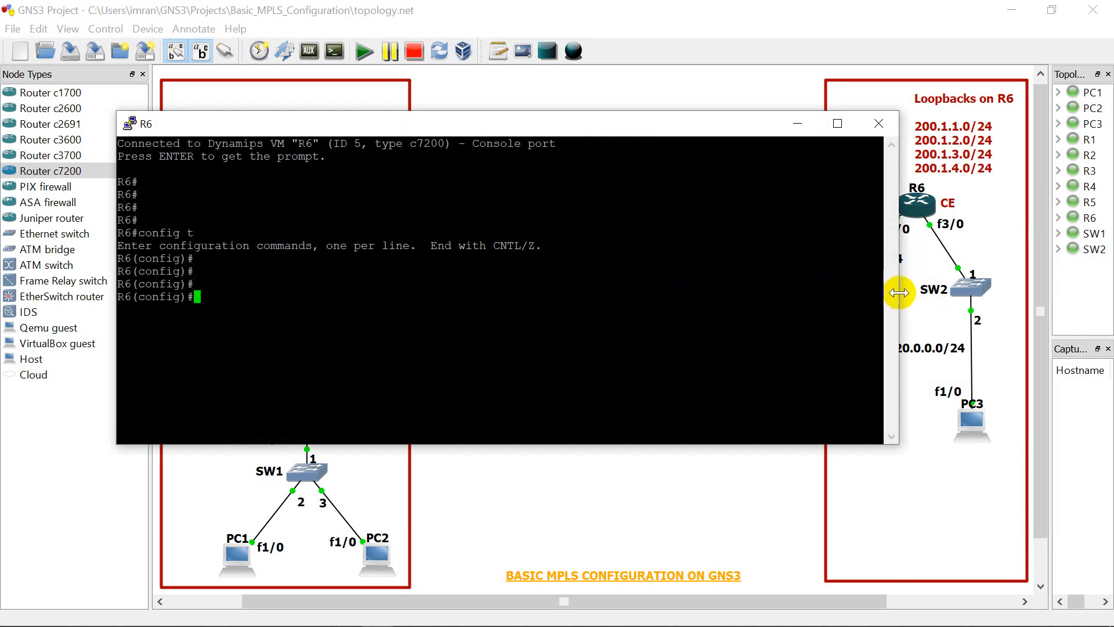
pyautogui.moveTo(899, 292); pyautogui.dragTo(691, 292)
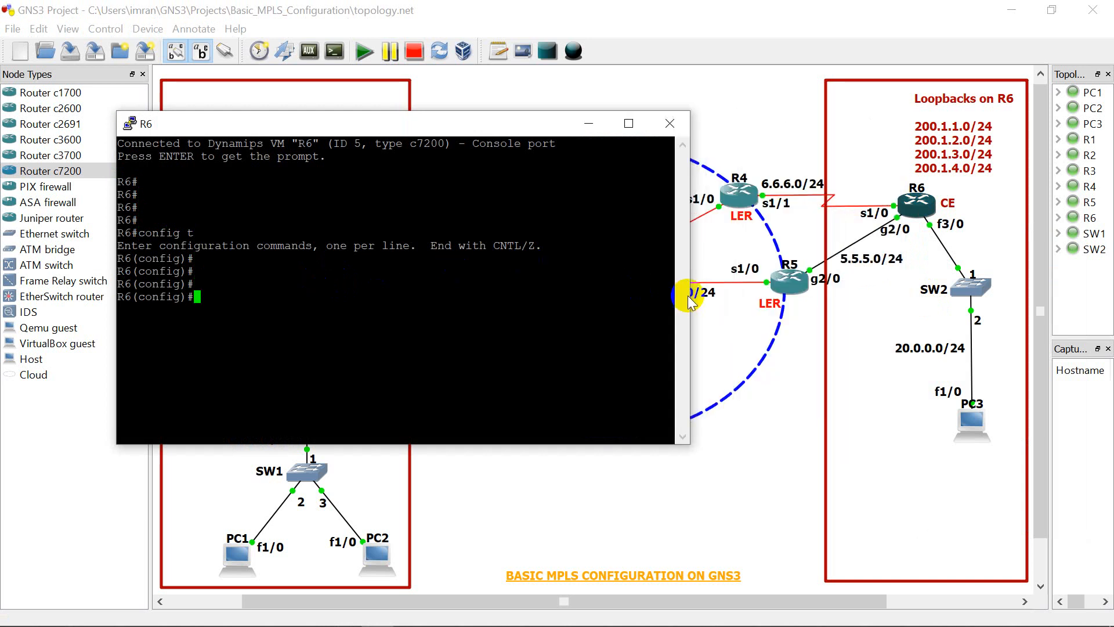
pyautogui.click(301, 288)
# Step: Assign IP address 20.0.0.10 with mask 255.255.255.0 to R6's f3/0 interface
pyautogui.write('int ')
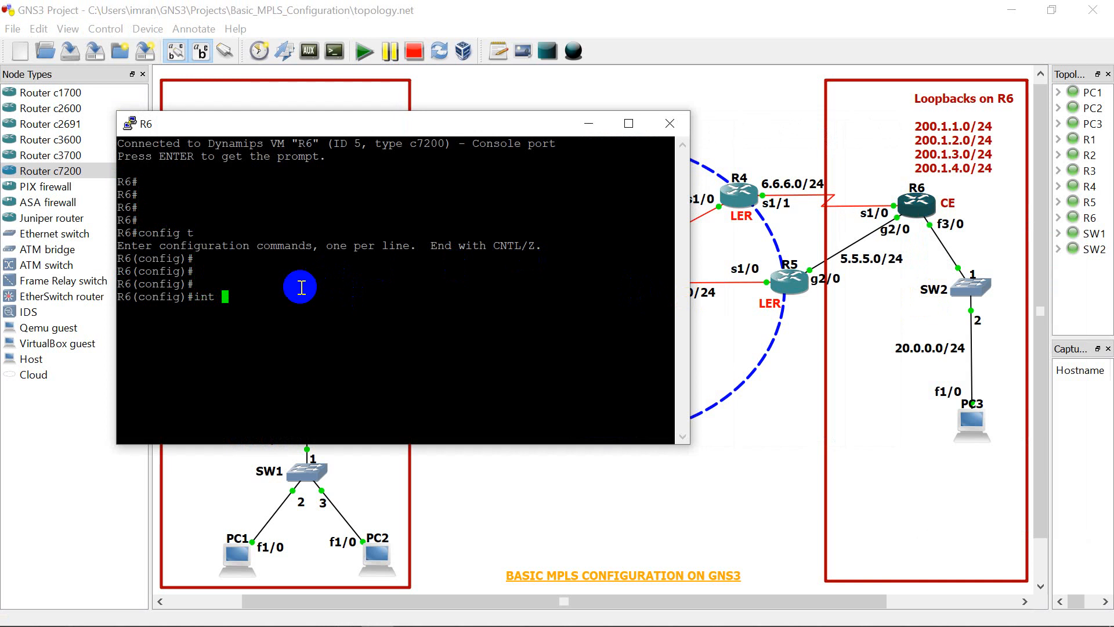
pyautogui.write('f3/0')
pyautogui.press('Return')
pyautogui.press('Return')
pyautogui.write('ip add ')
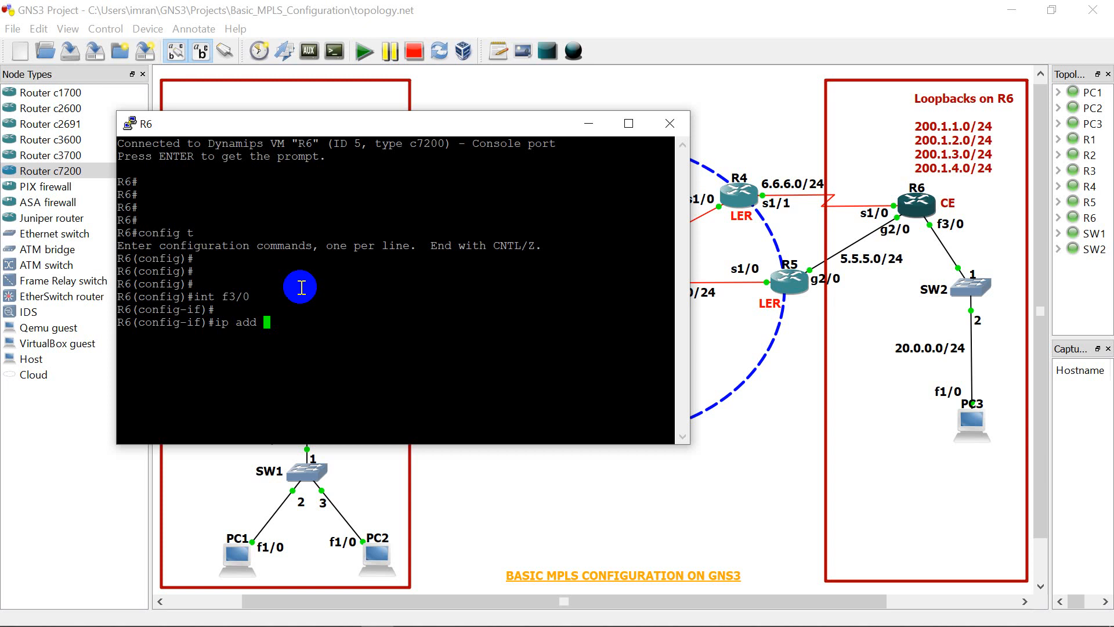
pyautogui.write('20.0.0.10 255.255.255.0')
pyautogui.press('Return')
# Step: Enable R6's f3/0 interface with "no shut"
pyautogui.write('no shut')
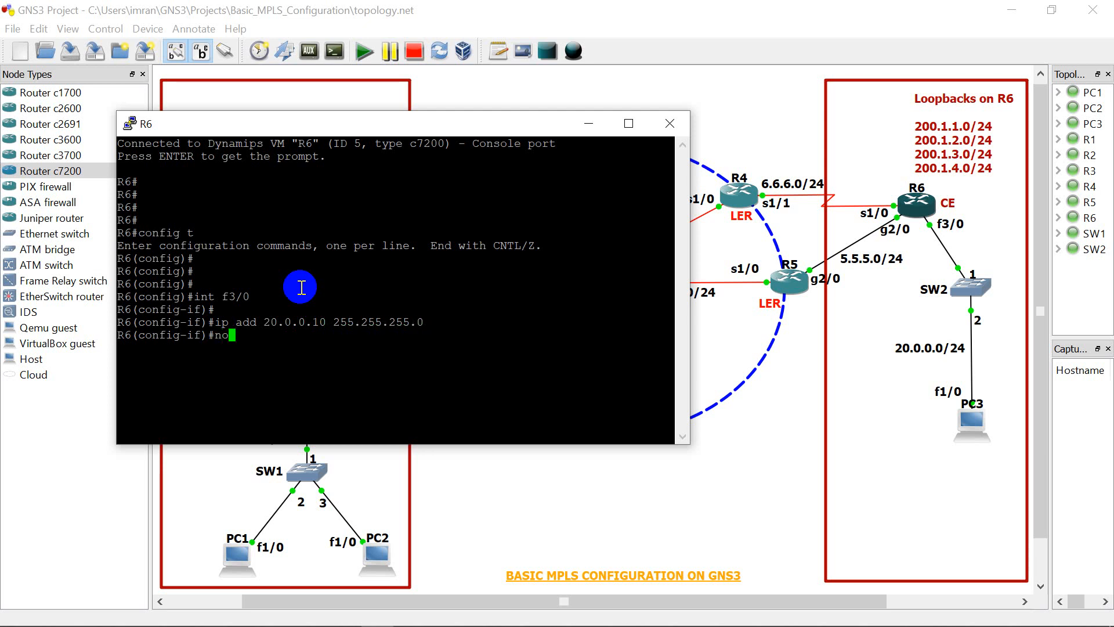
pyautogui.press('Return')
pyautogui.press('Return')
pyautogui.press('Return')
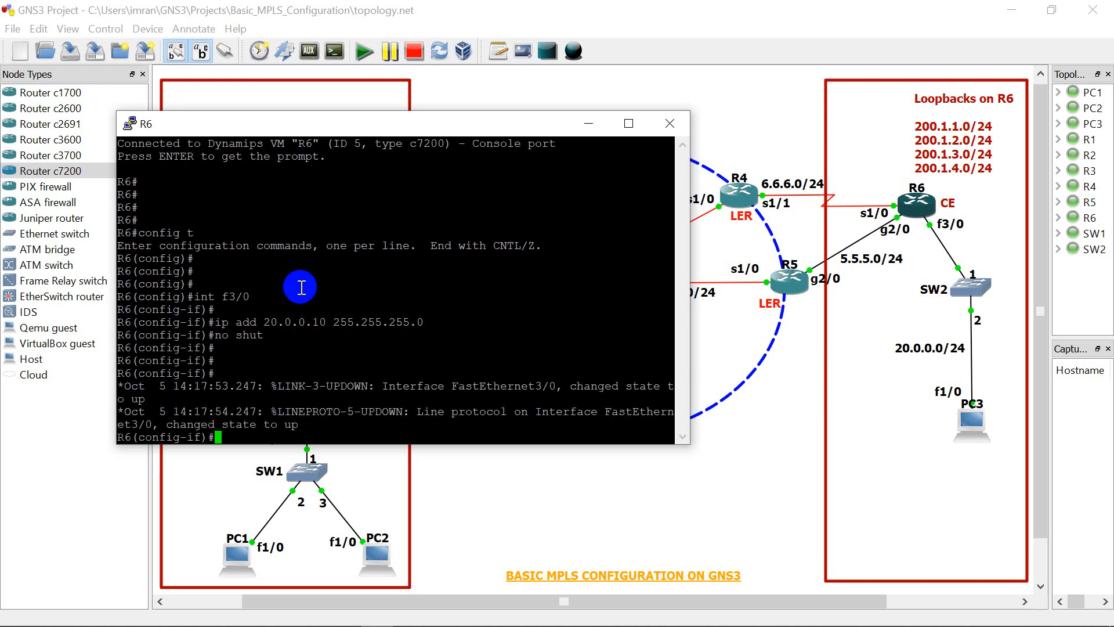
pyautogui.press('Return')
pyautogui.press('Return')
pyautogui.press('Return')
pyautogui.press('Return')
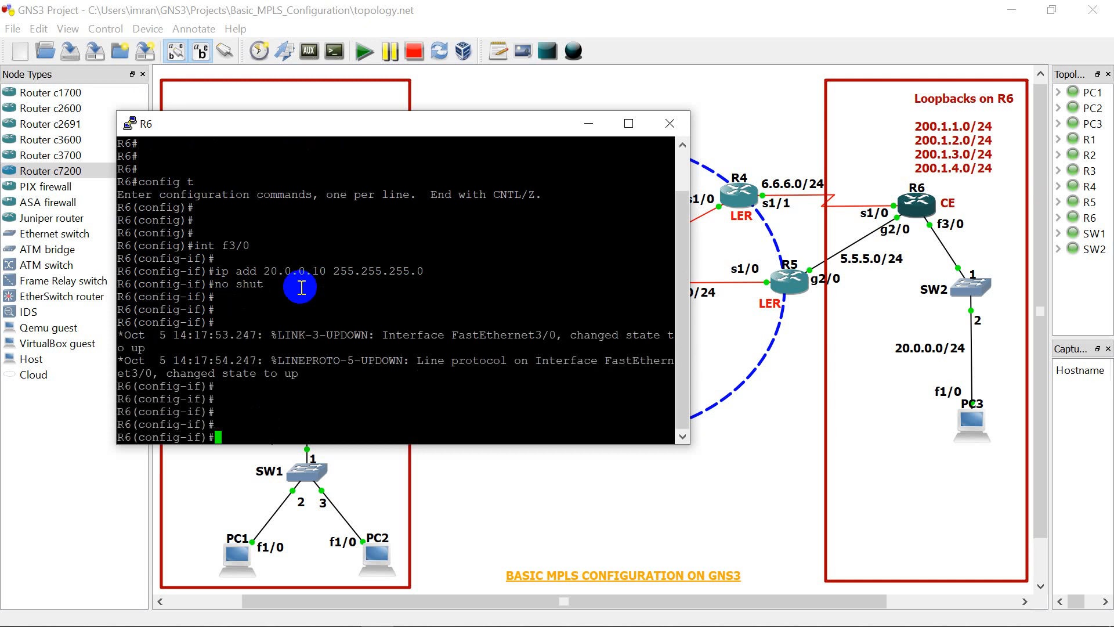
pyautogui.press('Return')
pyautogui.press('Return')
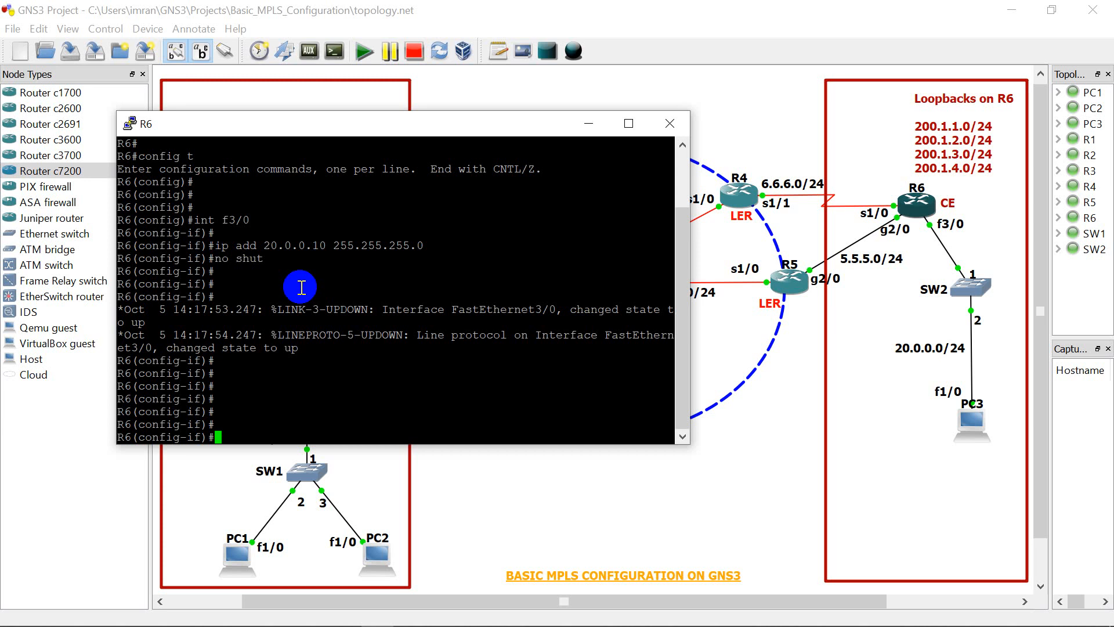
# Step: Assign IP address 6.6.6.2 with mask 255.255.255.0 to R6's serial 1/0 interface
pyautogui.write('int se 1/0')
pyautogui.press('Return')
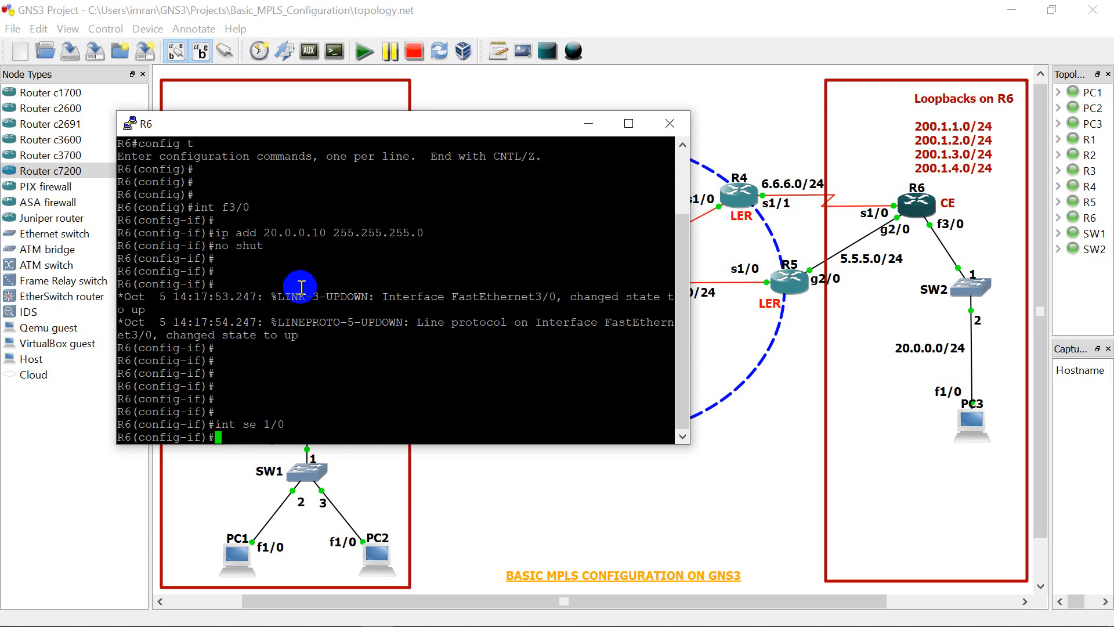
pyautogui.write('ip add 6.6.6.2 255.255.255.0')
pyautogui.press('Return')
# Step: Enable R6's serial 1/0 interface with "no shut"
pyautogui.write('shut')
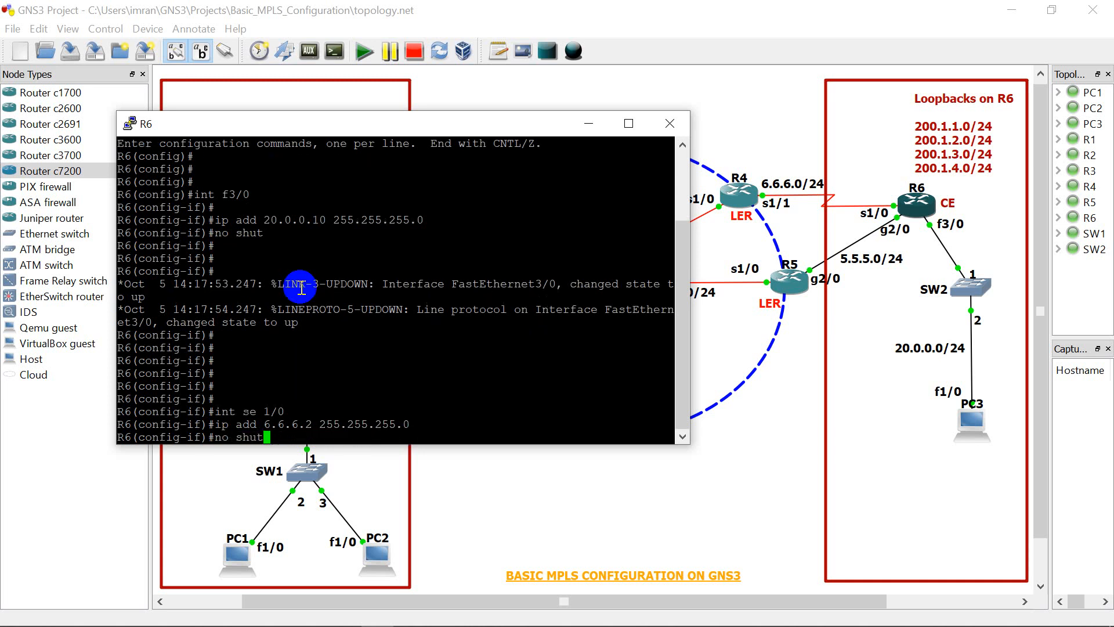
pyautogui.press('Return')
pyautogui.press('Return')
pyautogui.press('Return')
pyautogui.press('Return')
pyautogui.press('Return')
pyautogui.press('Return')
pyautogui.press('Return')
pyautogui.press('Return')
pyautogui.press('Return')
pyautogui.press('Return')
pyautogui.press('Return')
pyautogui.press('Return')
pyautogui.press('Return')
pyautogui.press('Return')
pyautogui.press('Return')
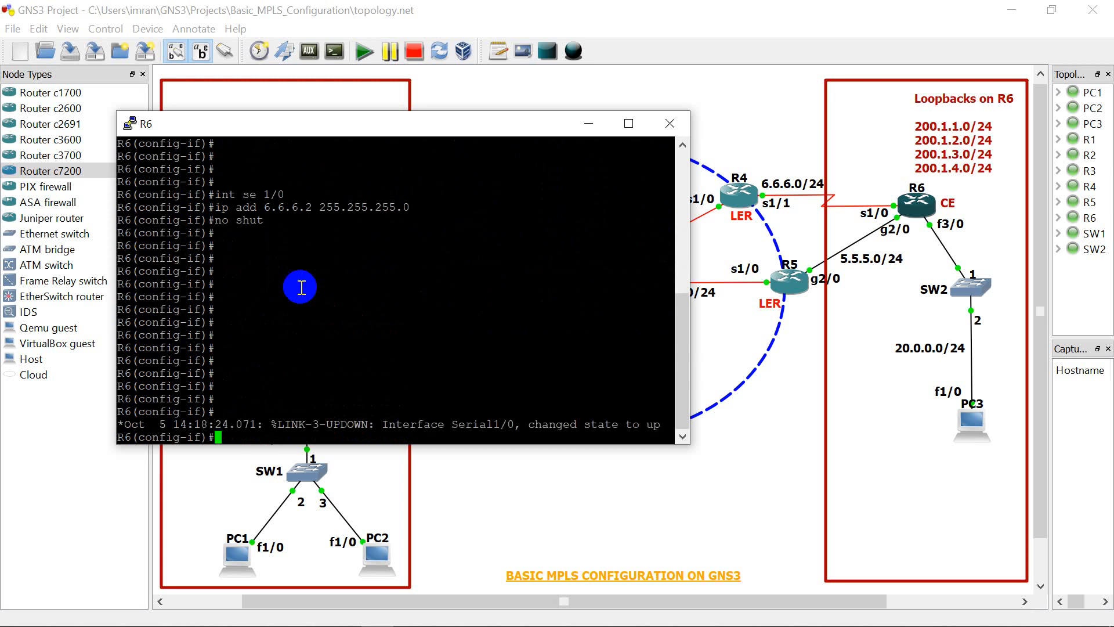
pyautogui.press('Return')
pyautogui.press('Return')
pyautogui.press('Return')
pyautogui.press('Return')
# Step: Assign IP address 5.5.5.2 with mask 255.255.255.0 to R6's gigabit interface g2/0
pyautogui.press('Return')
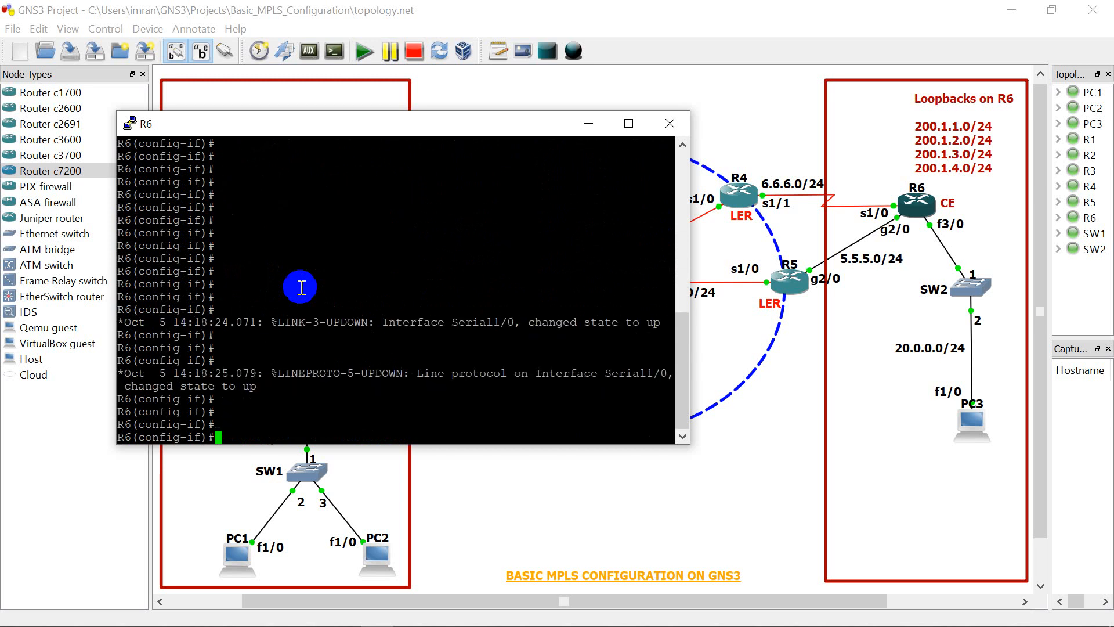
pyautogui.write('int g2/0')
pyautogui.press('Return')
pyautogui.press('Return')
pyautogui.press('Return')
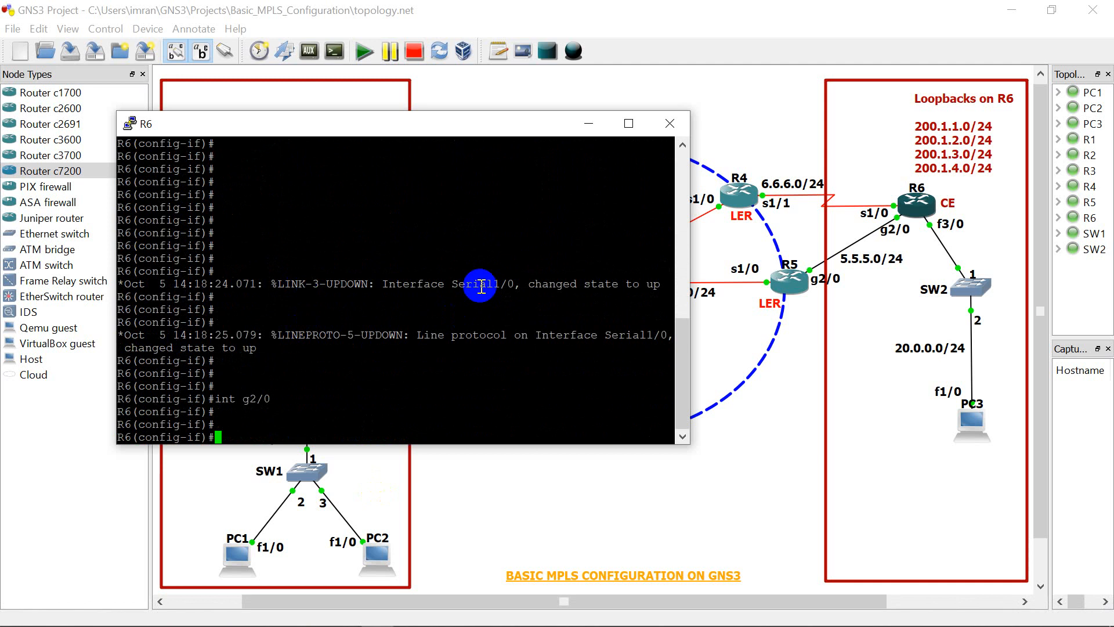
pyautogui.write('ip add 5.5.5')
pyautogui.write('2 2')
pyautogui.press('BackSpace')
pyautogui.press('BackSpace')
pyautogui.press('BackSpace')
pyautogui.write('.2 255.255.255.0')
pyautogui.press('Return')
# Step: Enable R6's g2/0 interface with "no shut"
pyautogui.write('no shut')
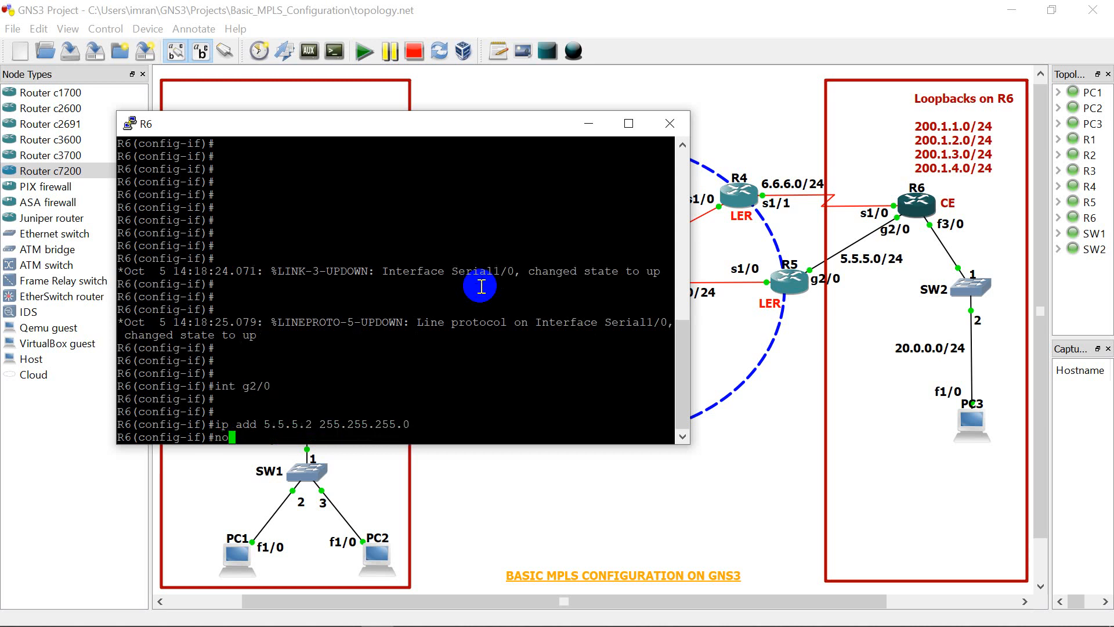
pyautogui.press('Return')
pyautogui.press('Return')
pyautogui.press('Return')
pyautogui.press('Return')
pyautogui.press('Return')
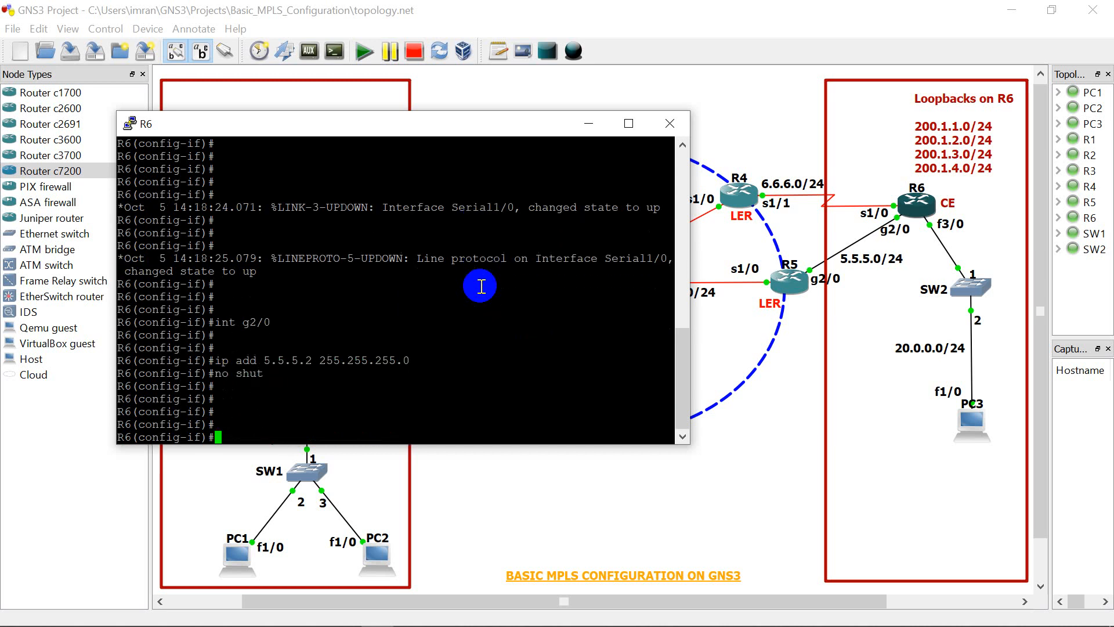
pyautogui.press('Return')
pyautogui.press('Return')
pyautogui.press('Return')
pyautogui.press('Return')
pyautogui.press('Return')
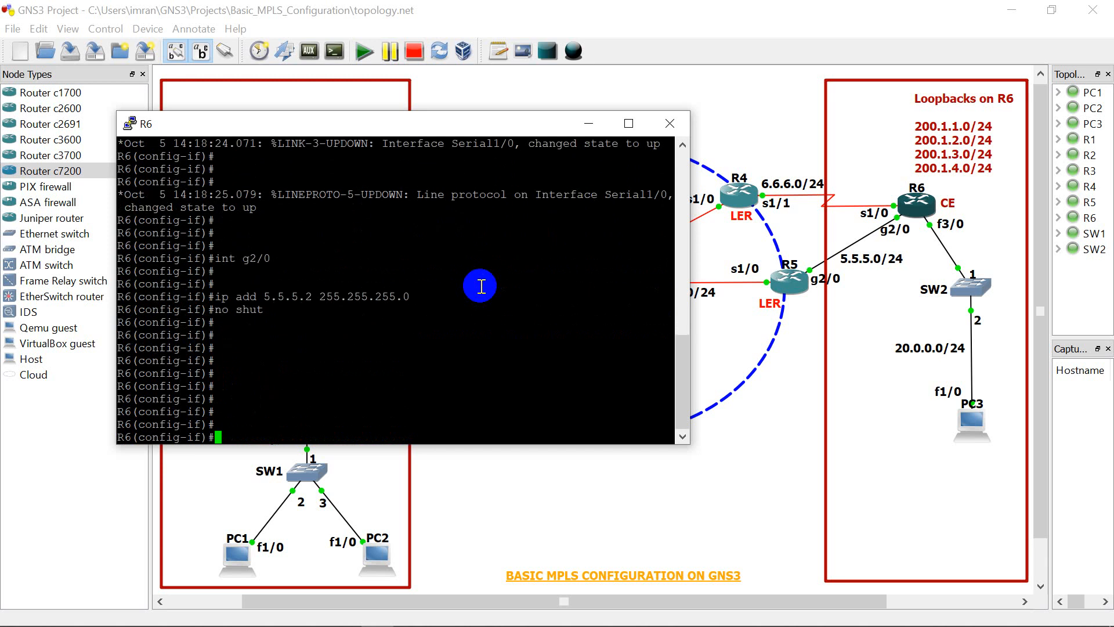
pyautogui.press('Return')
pyautogui.press('Return')
pyautogui.press('Return')
pyautogui.press('Return')
pyautogui.press('Return')
pyautogui.press('Return')
pyautogui.press('Return')
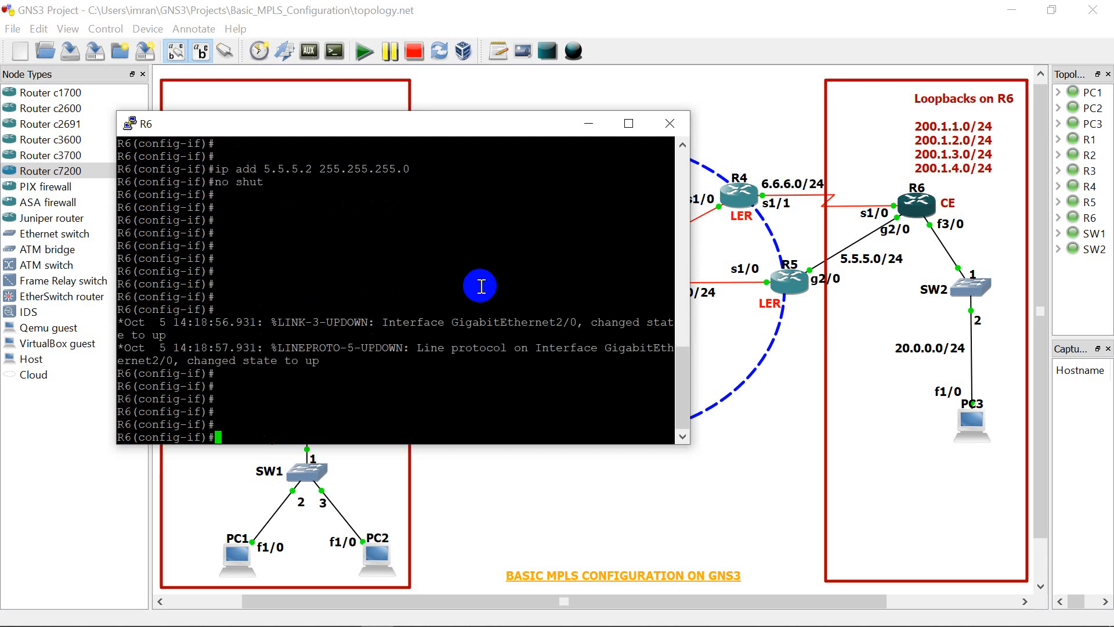
# Step: Create loopback interface l1 on R6 and assign it IP address 200.1.1.1 with mask 255.255.255.0
pyautogui.write('int l')
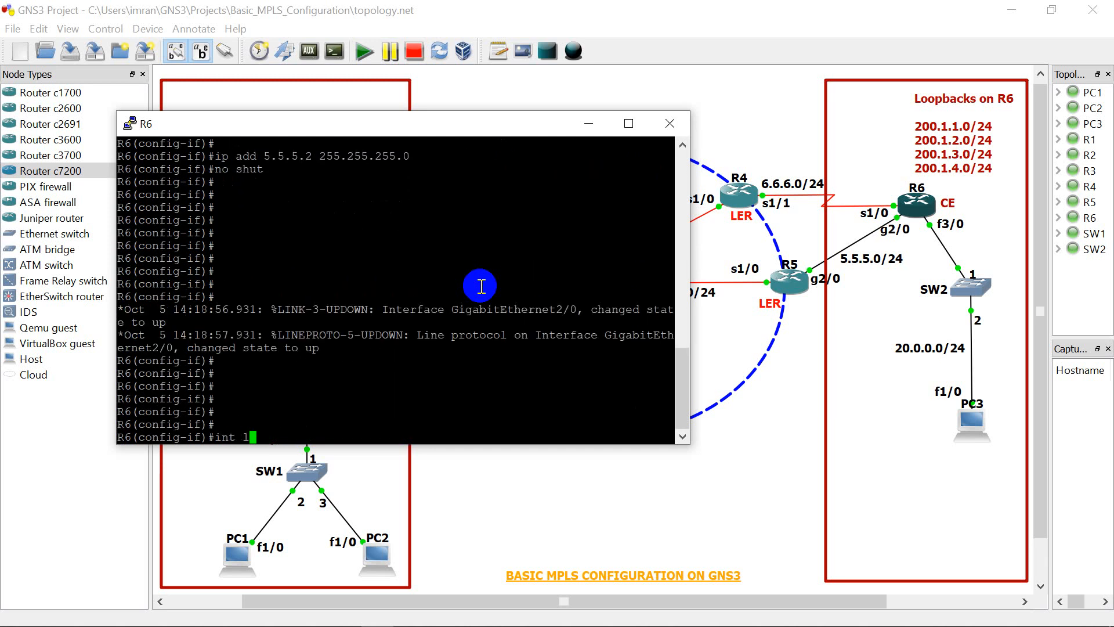
pyautogui.write('1')
pyautogui.press('Return')
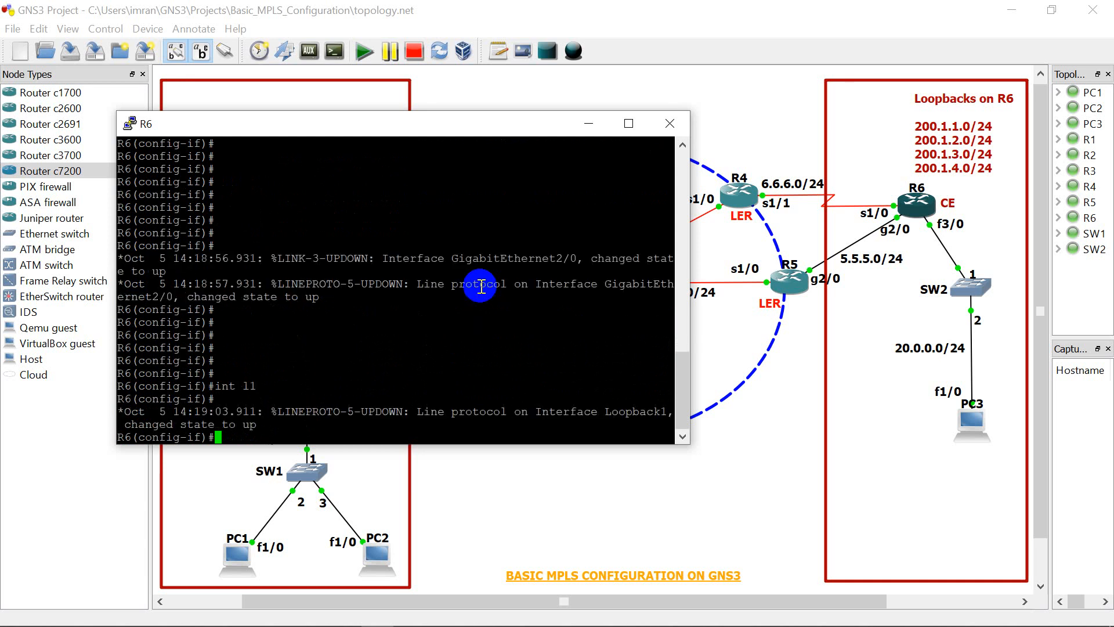
pyautogui.press('Return')
pyautogui.press('Return')
pyautogui.write('ip a')
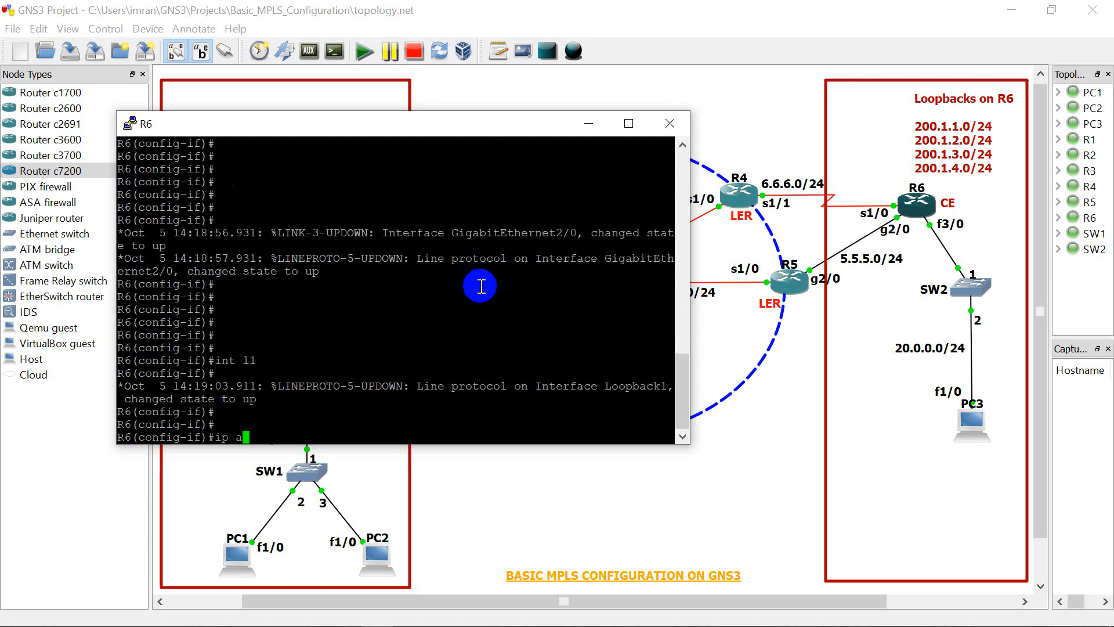
pyautogui.write('dd 200.1.1.1 255.255.255.0')
pyautogui.press('Return')
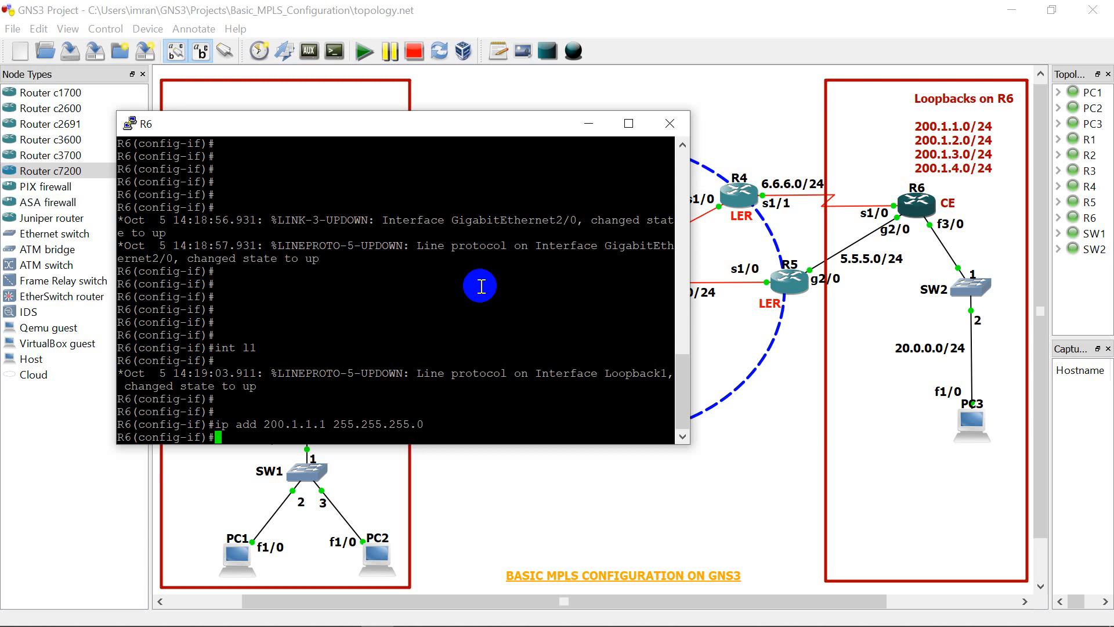
# Step: Create loopback interface l2 on R6
pyautogui.press('Return')
pyautogui.press('Return')
pyautogui.press('Up')
pyautogui.press('Up')
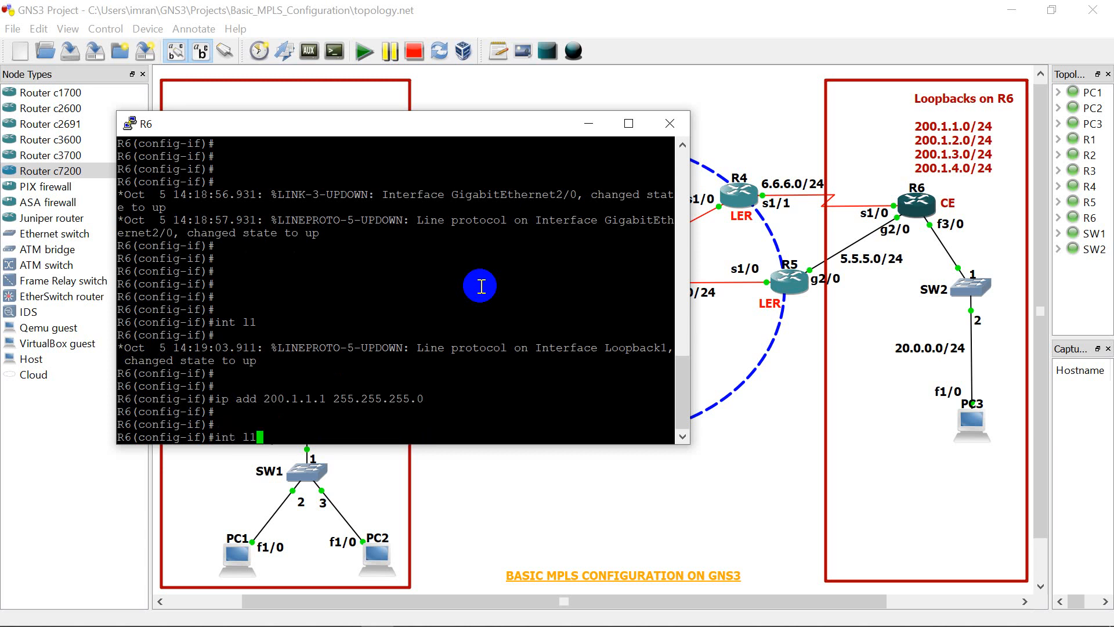
pyautogui.press('BackSpace')
pyautogui.write('2')
pyautogui.press('Return')
pyautogui.press('Return')
pyautogui.press('Return')
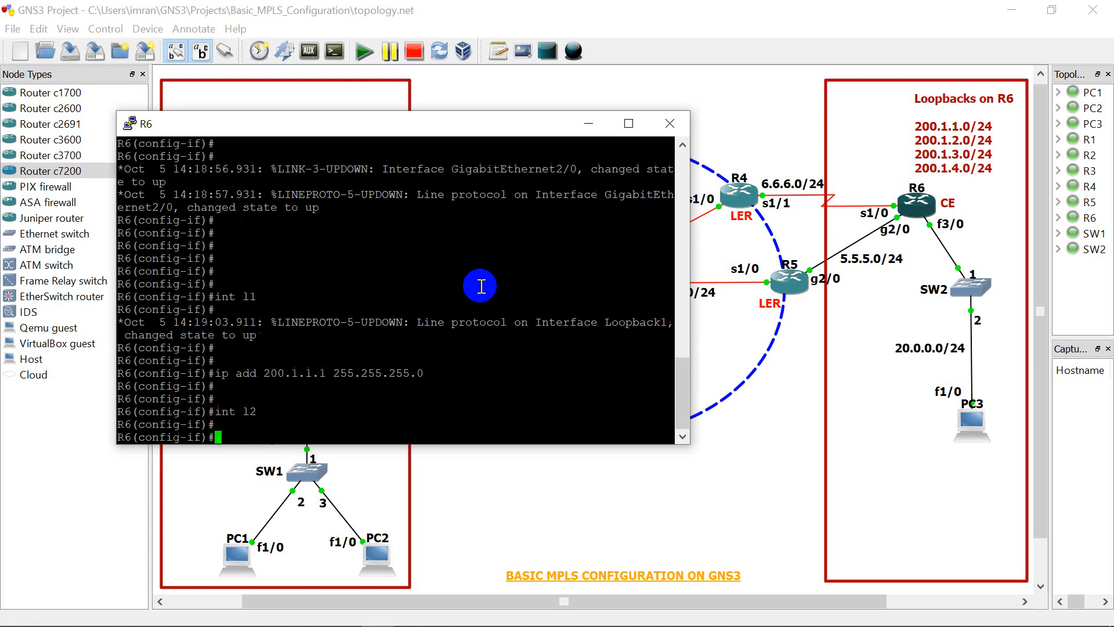
# Step: Assign IP address 200.1.2.1 with mask 255.255.255.0 to R6's loopback l2
pyautogui.press('Up')
pyautogui.press('Up')
pyautogui.press('Return')
pyautogui.press('Up')
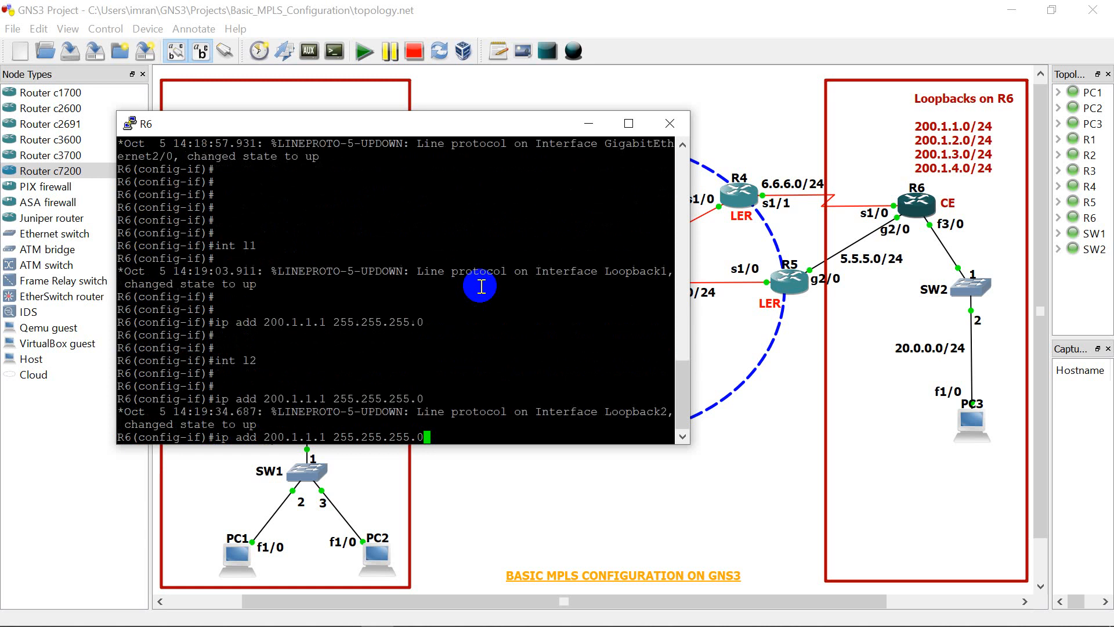
pyautogui.press('Left')
pyautogui.press('Left')
pyautogui.press('Left')
pyautogui.press('Left')
pyautogui.press('Left')
pyautogui.press('Left')
pyautogui.press('Left')
pyautogui.press('Left')
pyautogui.press('Left')
pyautogui.press('Left')
pyautogui.press('Left')
pyautogui.press('Left')
pyautogui.press('Left')
pyautogui.press('Left')
pyautogui.press('Left')
pyautogui.press('Left')
pyautogui.press('BackSpace')
pyautogui.write('2')
pyautogui.press('Return')
# Step: Create loopback interface l3 on R6
pyautogui.press('Up')
pyautogui.press('Up')
pyautogui.press('Up')
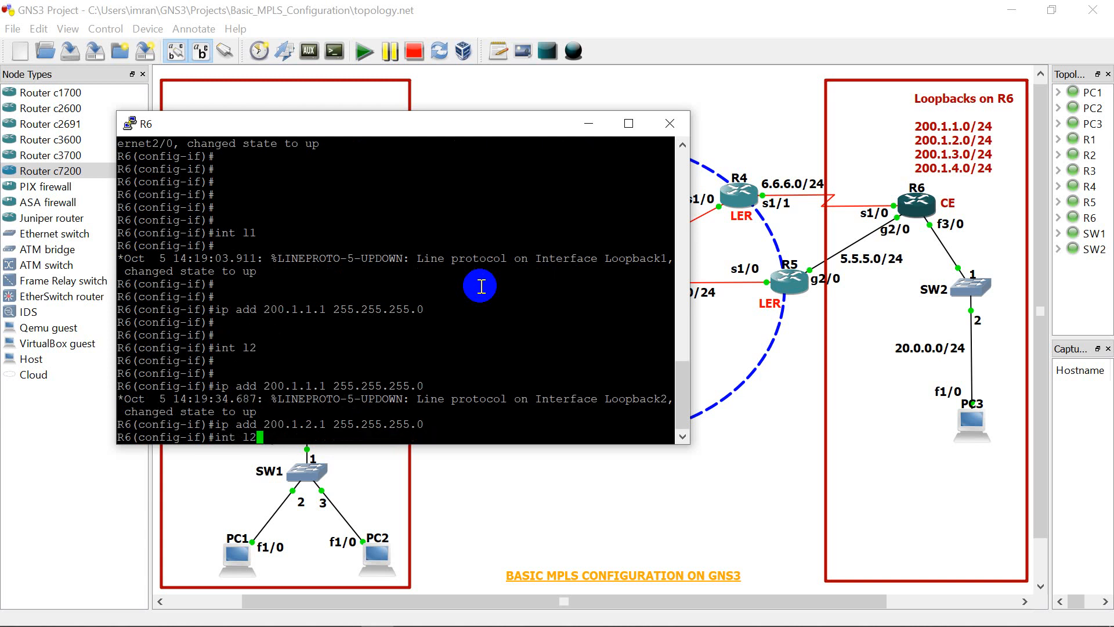
pyautogui.press('BackSpace')
pyautogui.write('3')
pyautogui.press('Return')
pyautogui.press('Return')
pyautogui.press('Return')
pyautogui.press('Return')
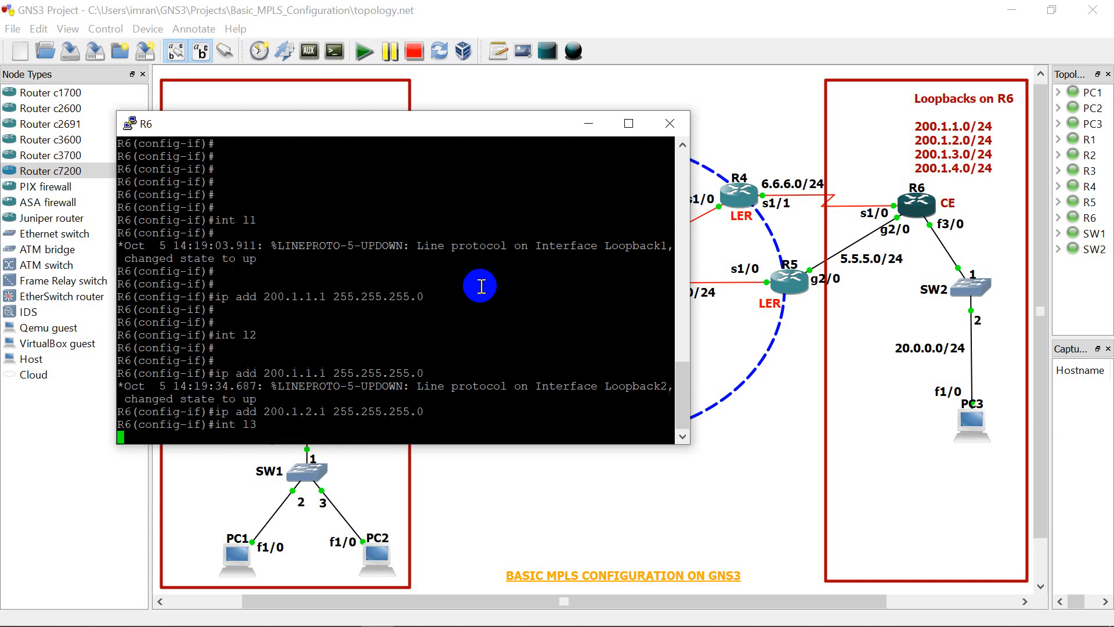
# Step: Assign IP address 200.1.3.1 with mask 255.255.255.0 to R6's loopback l3
pyautogui.press('Up')
pyautogui.press('Up')
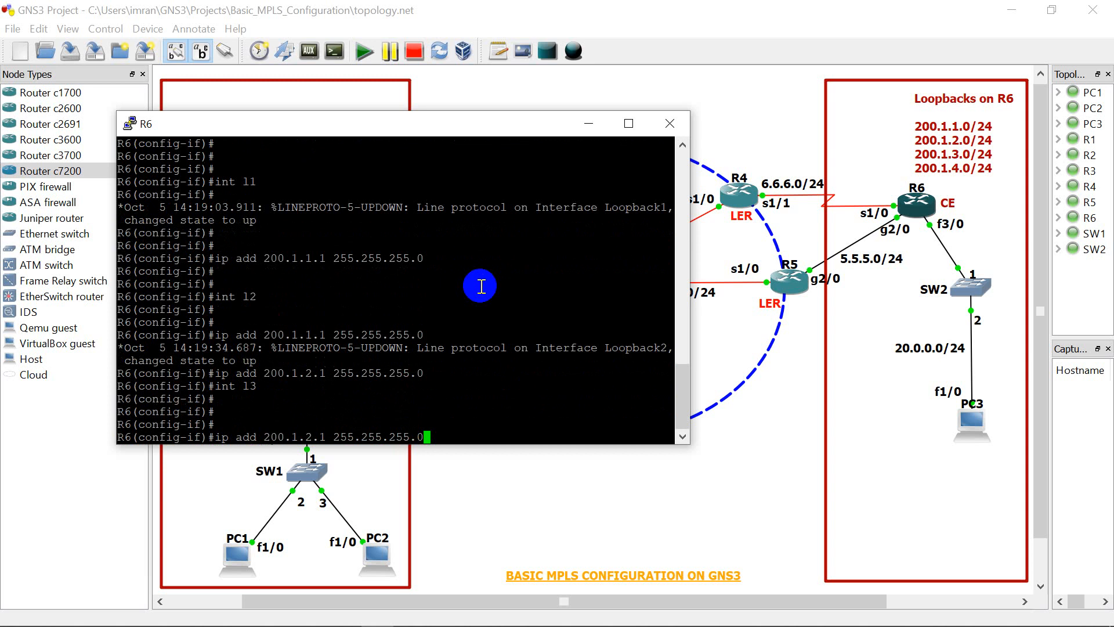
pyautogui.press('Return')
pyautogui.press('Up')
pyautogui.press('Left')
pyautogui.press('Left')
pyautogui.press('Left')
pyautogui.press('Left')
pyautogui.press('Left')
pyautogui.press('Left')
pyautogui.press('Left')
pyautogui.press('Left')
pyautogui.press('Left')
pyautogui.press('Left')
pyautogui.press('Left')
pyautogui.press('Left')
pyautogui.press('Left')
pyautogui.press('Left')
pyautogui.press('Left')
pyautogui.press('Left')
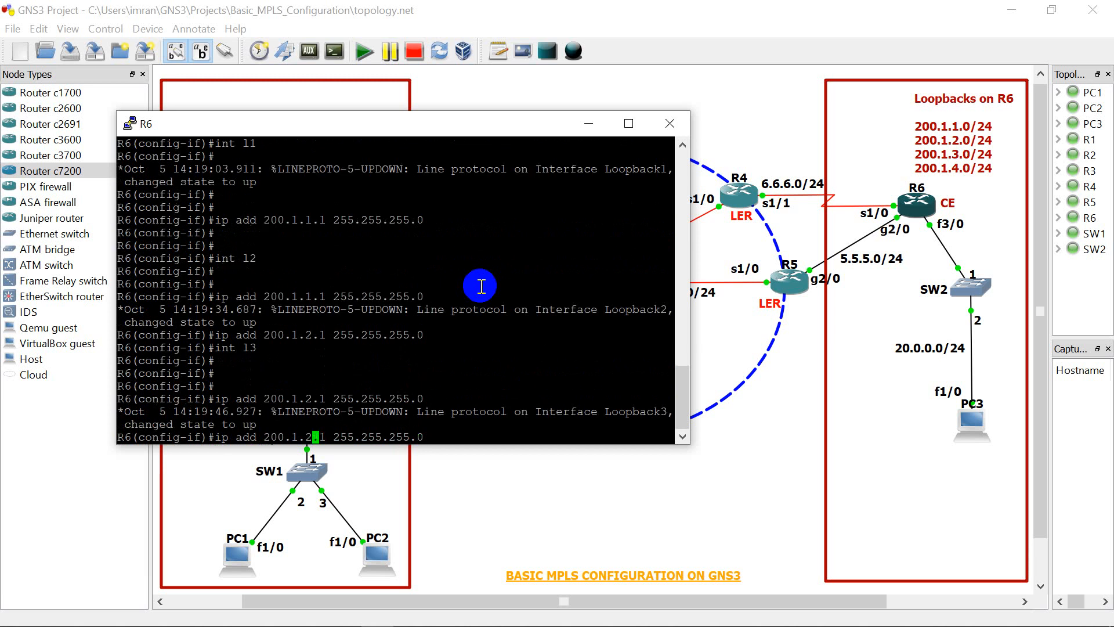
pyautogui.write('3')
pyautogui.press('Return')
pyautogui.press('Return')
pyautogui.press('Return')
pyautogui.press('Return')
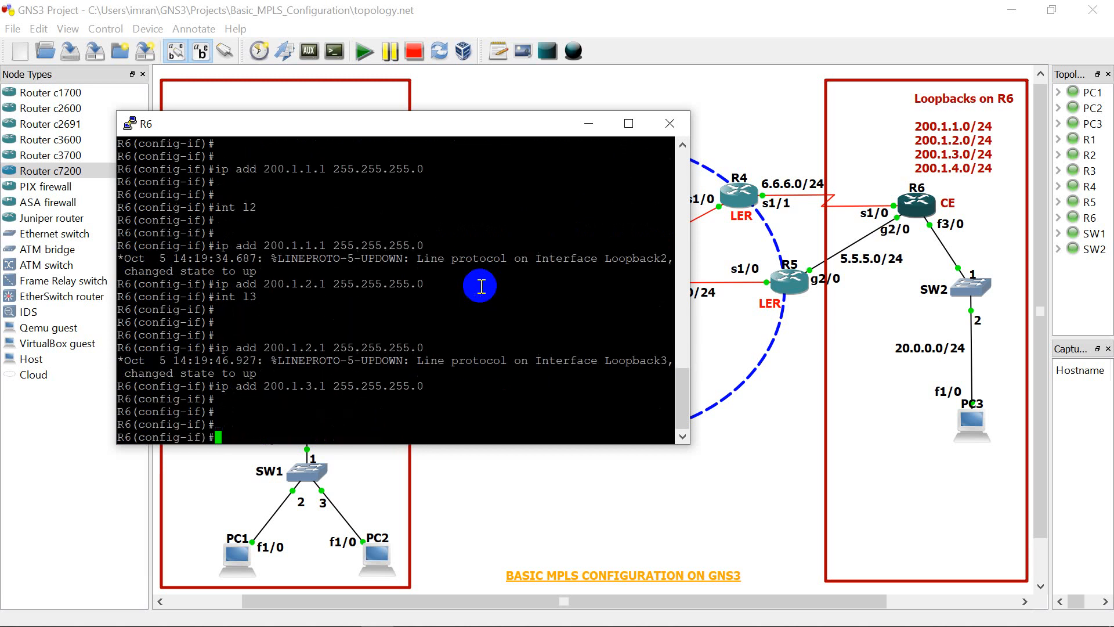
# Step: Create loopback interface l4 on R6
pyautogui.press('Up')
pyautogui.press('Up')
pyautogui.press('Up')
pyautogui.press('BackSpace')
pyautogui.write('4')
pyautogui.press('Return')
pyautogui.press('Return')
pyautogui.press('Return')
pyautogui.press('Return')
pyautogui.press('Return')
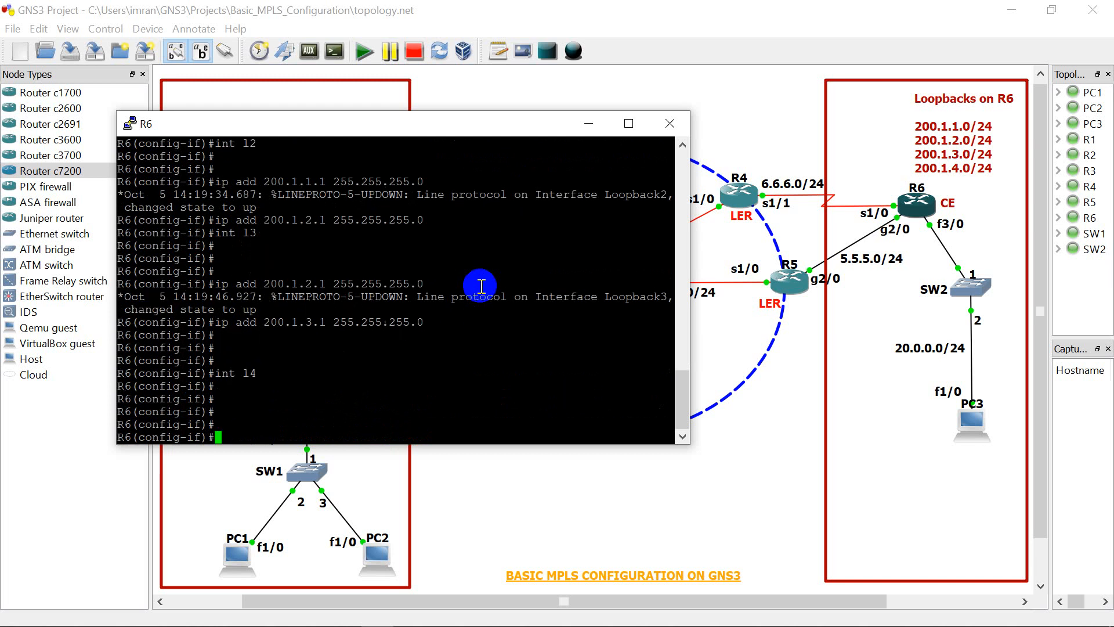
pyautogui.press('Return')
# Step: Assign IP address 200.1.4.1 with mask 255.255.255.0 to R6's loopback l4 and leave configuration mode with "end"
pyautogui.press('Return')
pyautogui.press('Return')
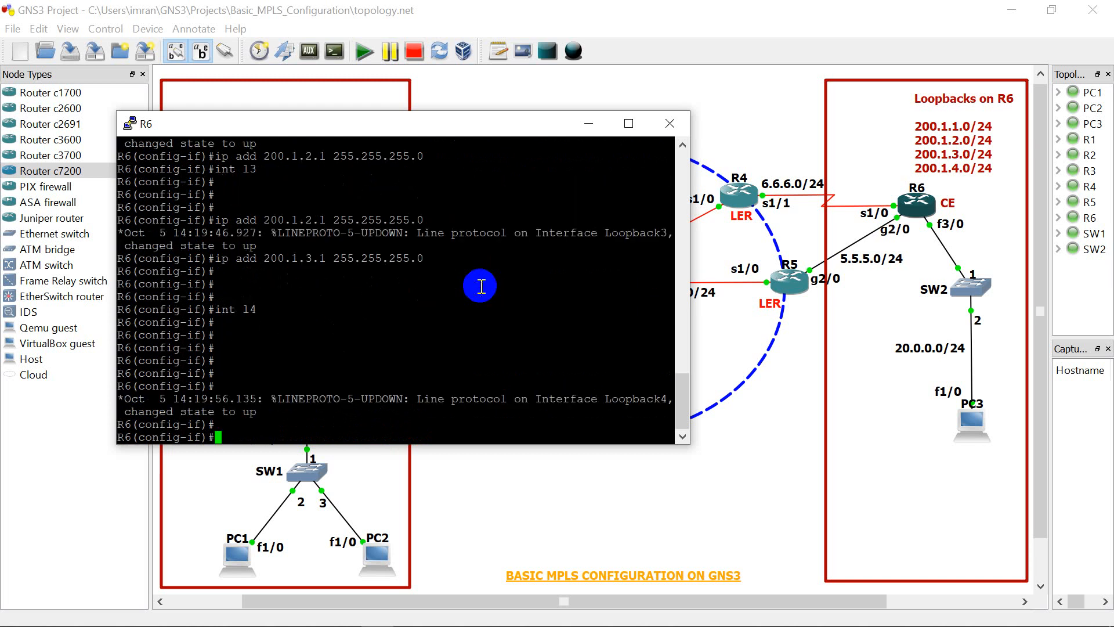
pyautogui.press('Up')
pyautogui.press('Up')
pyautogui.press('Left')
pyautogui.press('Left')
pyautogui.press('Left')
pyautogui.press('Left')
pyautogui.press('Left')
pyautogui.press('Left')
pyautogui.press('Left')
pyautogui.press('Left')
pyautogui.press('Left')
pyautogui.press('Left')
pyautogui.press('Left')
pyautogui.press('Left')
pyautogui.press('Left')
pyautogui.press('Left')
pyautogui.press('Left')
pyautogui.press('Left')
pyautogui.press('BackSpace')
pyautogui.write('4')
pyautogui.press('Return')
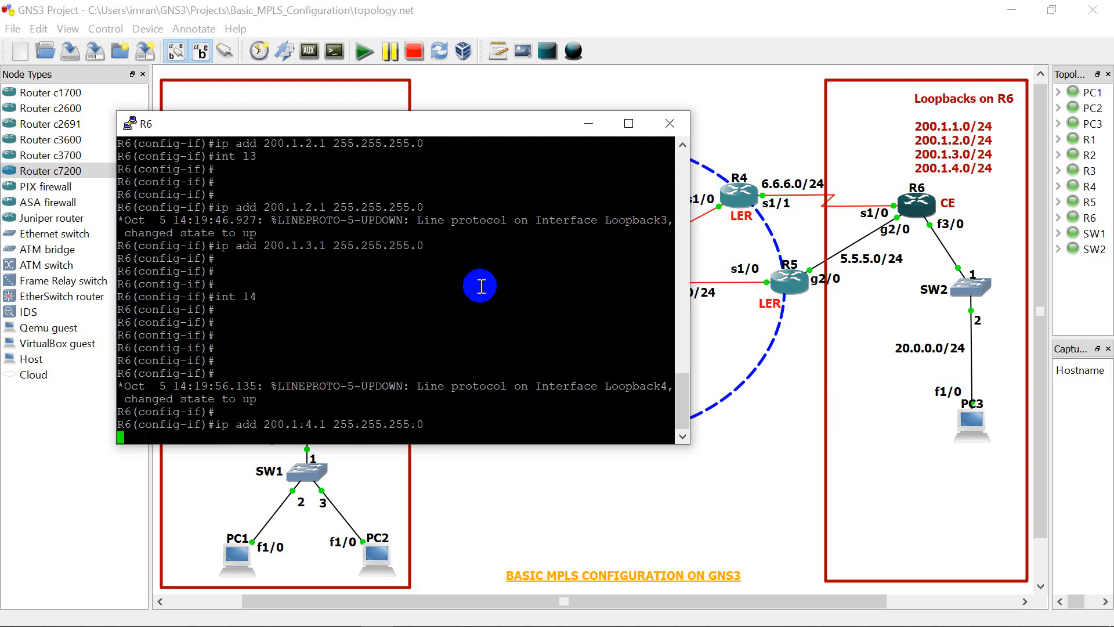
pyautogui.press('Return')
pyautogui.press('Return')
pyautogui.press('Return')
pyautogui.write('end')
pyautogui.press('Return')
pyautogui.press('Return')
pyautogui.press('Return')
pyautogui.press('Return')
pyautogui.press('Return')
pyautogui.press('Return')
pyautogui.press('Return')
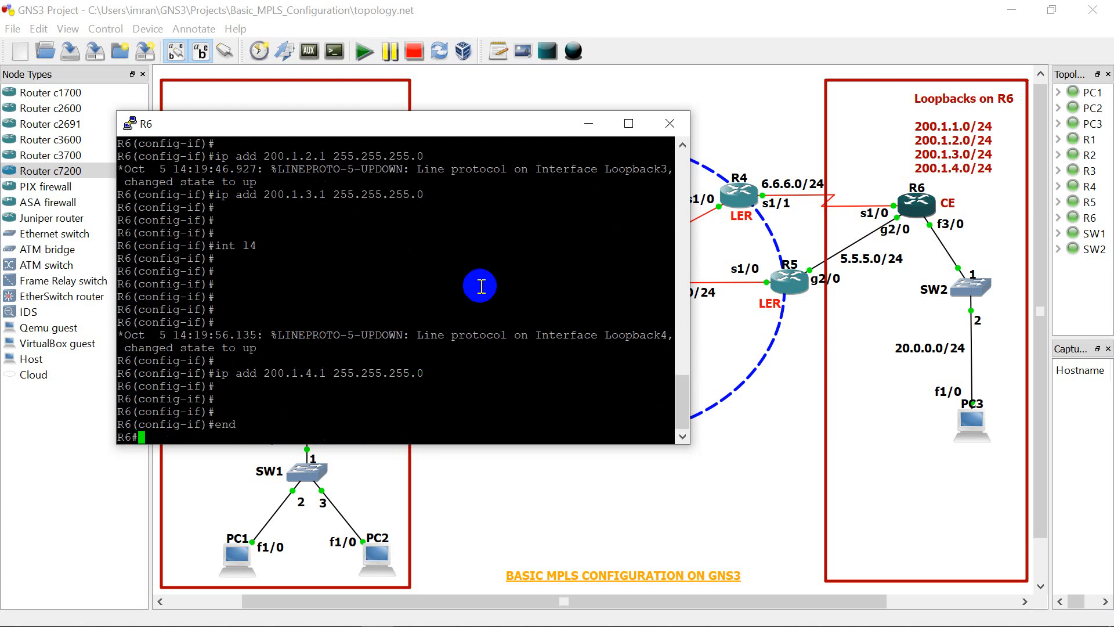
# Step: Enter global configuration mode on R6 with "config t" and start routing process "router eigrp 100"
pyautogui.write('config t')
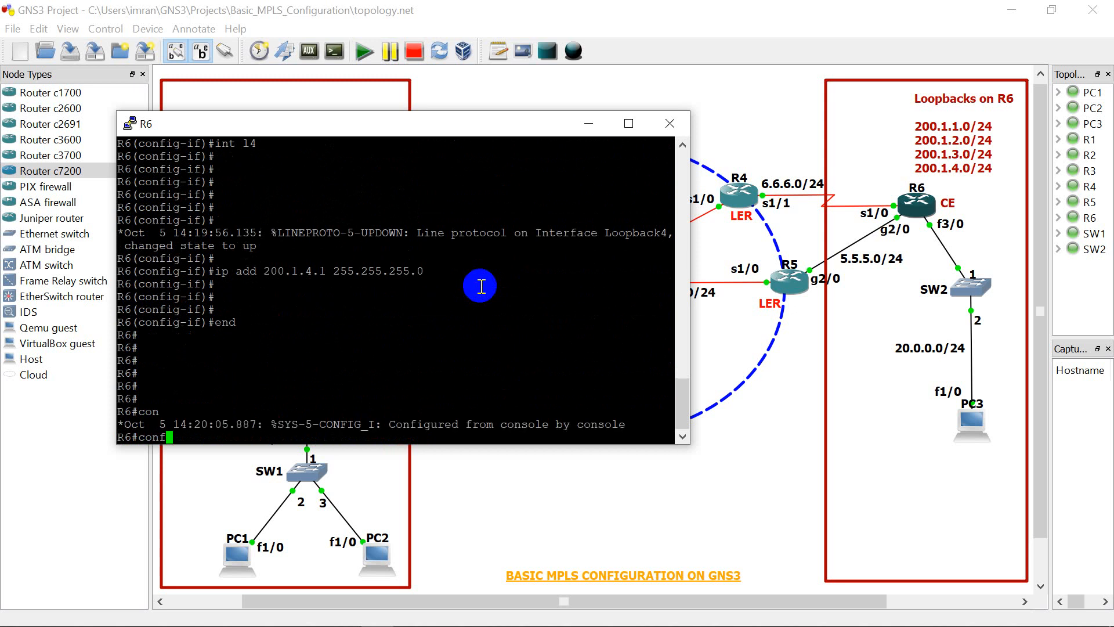
pyautogui.press('Return')
pyautogui.press('Return')
pyautogui.press('Return')
pyautogui.press('Return')
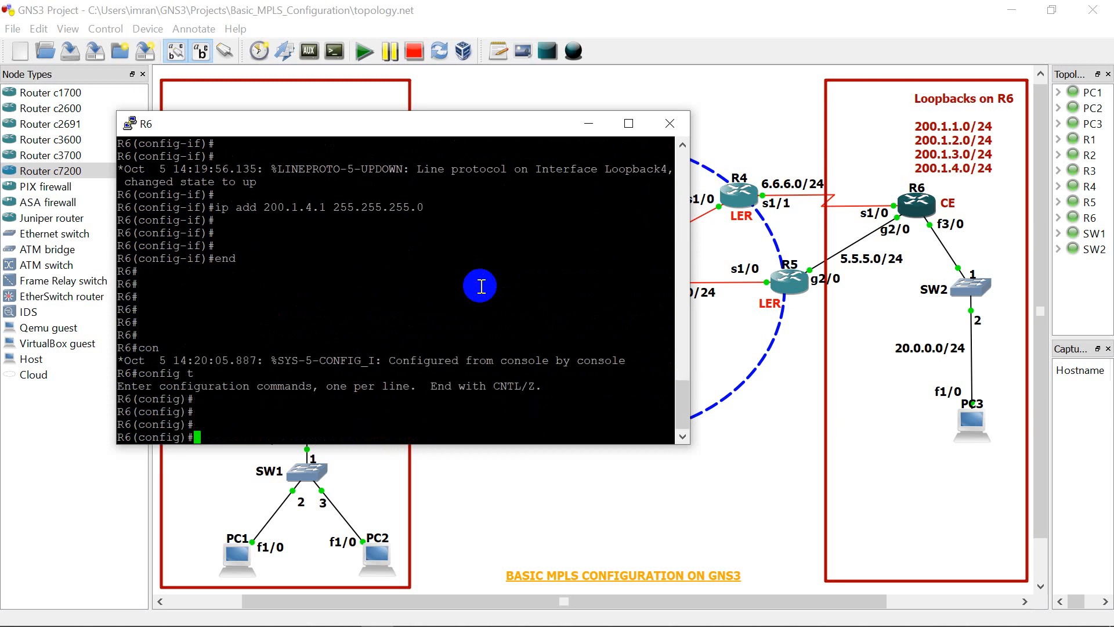
pyautogui.write('router eigrp 100')
# Step: Disable automatic summarization for R6's EIGRP 100 process with "no auto-summary"
pyautogui.press('Return')
pyautogui.press('Return')
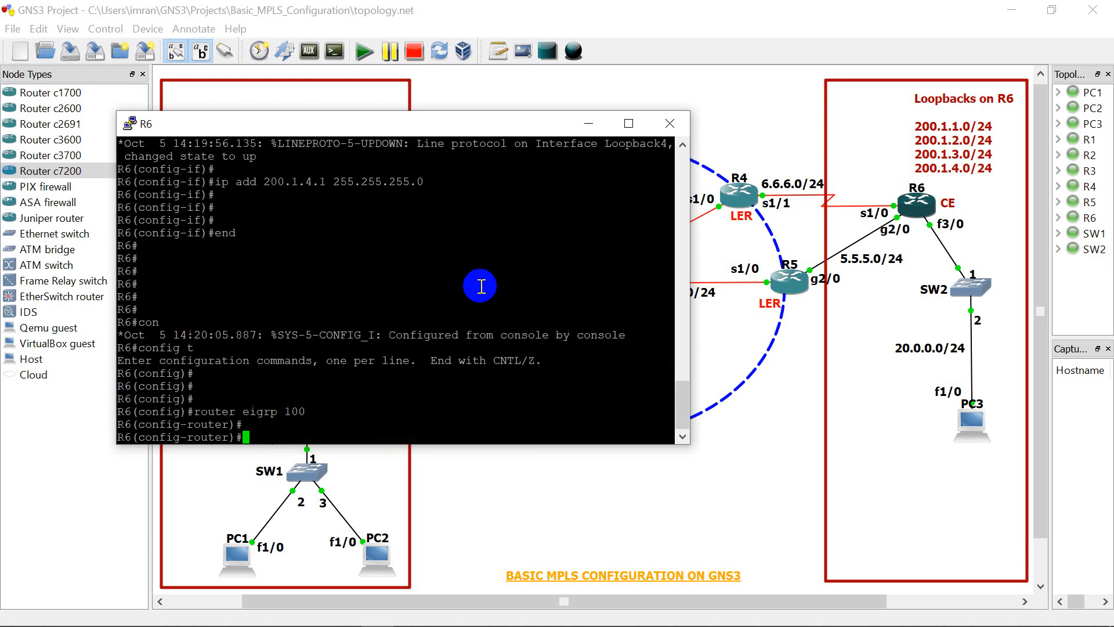
pyautogui.press('Return')
pyautogui.press('Return')
pyautogui.write('no auto')
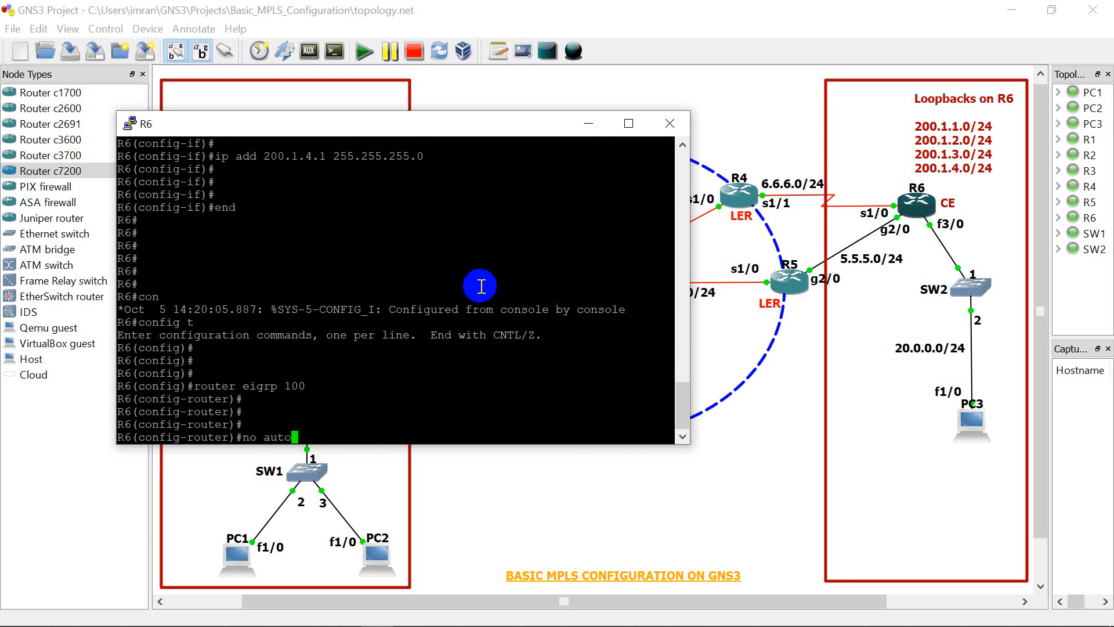
pyautogui.press('Tab')
pyautogui.press('Return')
pyautogui.press('Return')
pyautogui.press('Return')
pyautogui.press('Return')
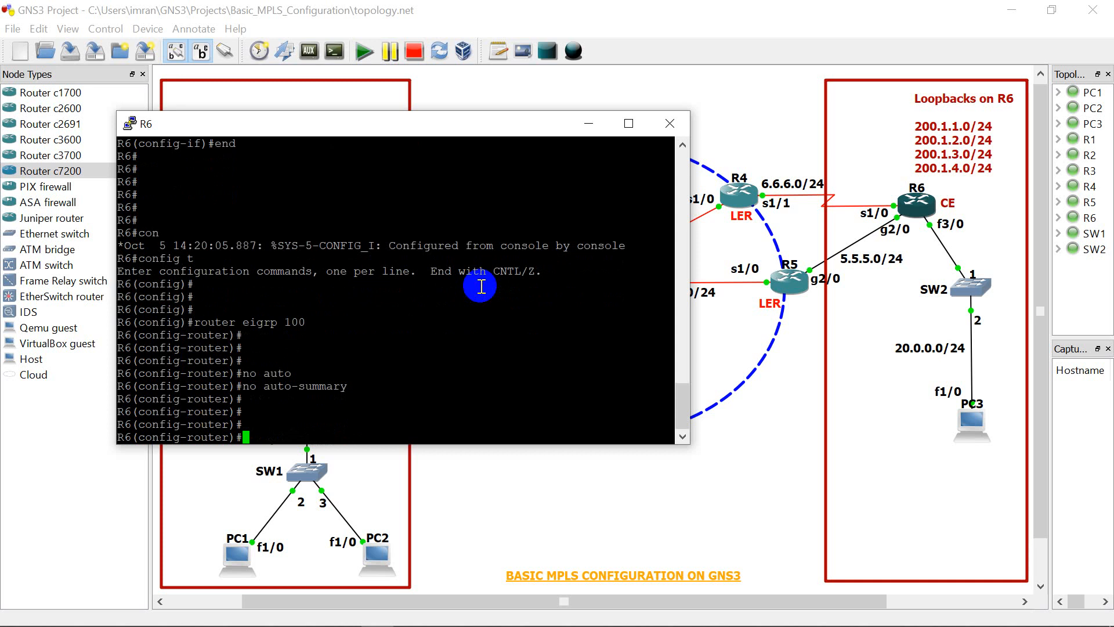
# Step: Advertise network 20.0.0.0 with wildcard mask 0.0.0.255 in R6's EIGRP process
pyautogui.write('network 20.0.0.0 0.0.0.255')
pyautogui.press('Return')
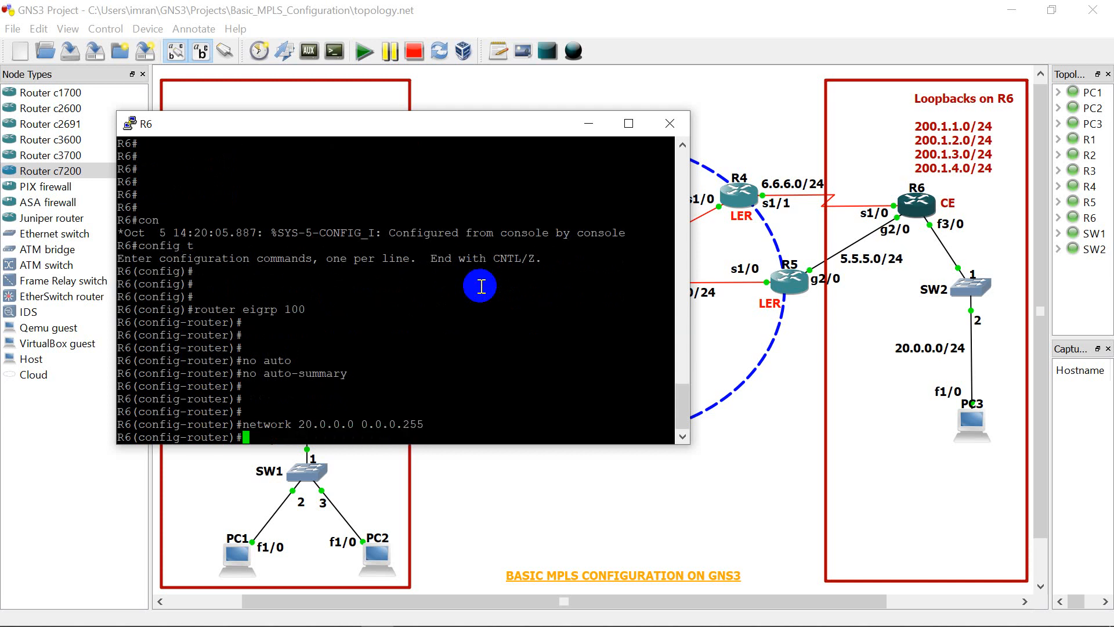
# Step: Advertise network 5.5.5.0 with wildcard mask 0.0.0.255 in R6's EIGRP process
pyautogui.press('Up')
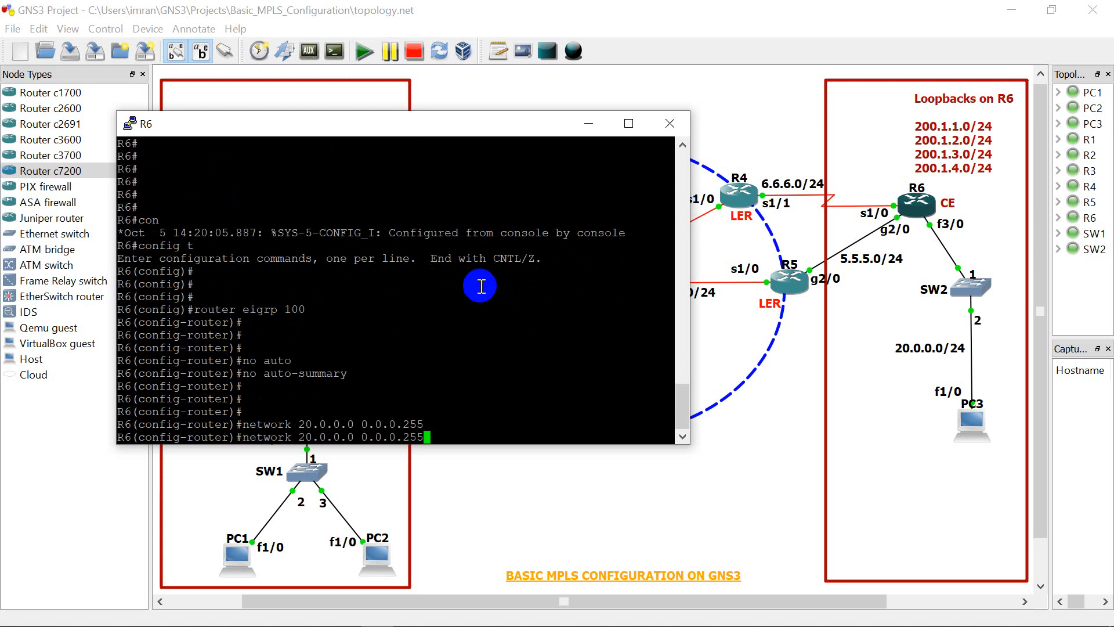
pyautogui.press('Left')
pyautogui.press('Left')
pyautogui.press('Left')
pyautogui.press('Left')
pyautogui.press('Left')
pyautogui.press('Left')
pyautogui.press('Left')
pyautogui.press('Left')
pyautogui.press('Left')
pyautogui.press('Left')
pyautogui.press('Left')
pyautogui.press('Left')
pyautogui.press('BackSpace')
pyautogui.press('BackSpace')
pyautogui.press('BackSpace')
pyautogui.press('BackSpace')
pyautogui.press('BackSpace')
pyautogui.press('BackSpace')
pyautogui.write('5.5.5')
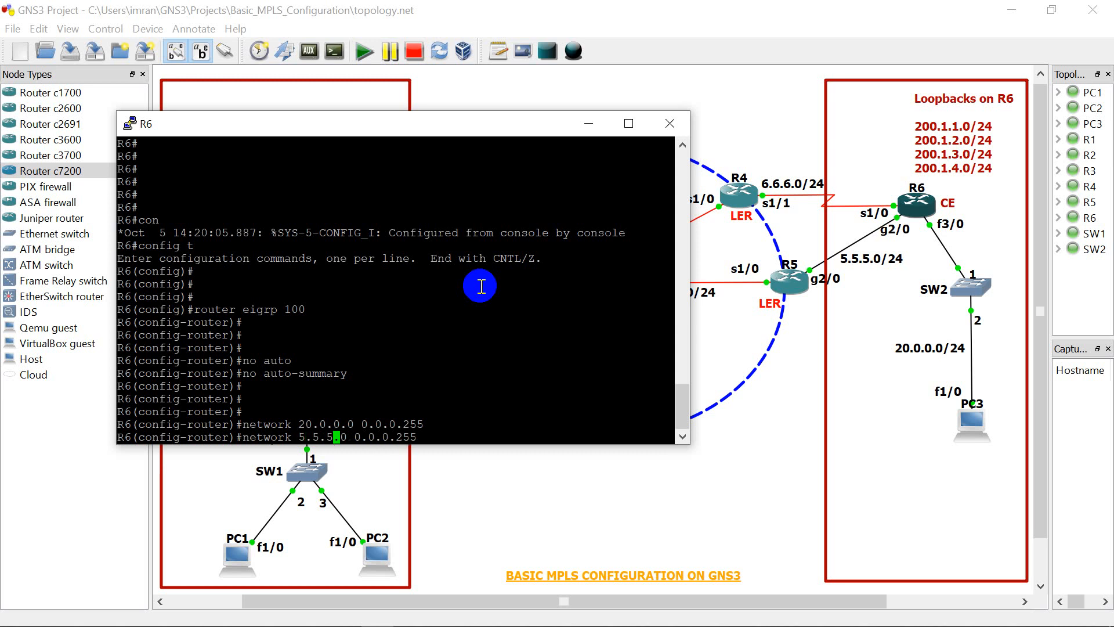
pyautogui.press('Right')
pyautogui.press('Return')
# Step: Advertise network 6.6.6.0 with wildcard mask 0.0.0.255 in R6's EIGRP process
pyautogui.press('Up')
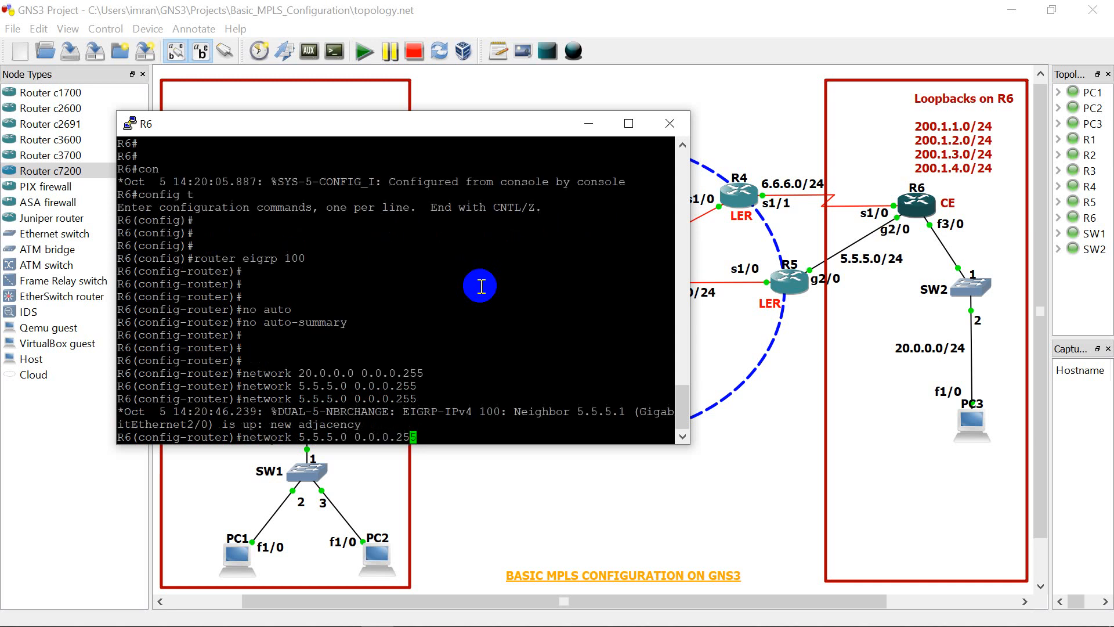
pyautogui.press('Left')
pyautogui.press('Left')
pyautogui.press('Left')
pyautogui.press('Left')
pyautogui.press('Left')
pyautogui.press('Left')
pyautogui.press('Left')
pyautogui.press('Left')
pyautogui.press('Left')
pyautogui.press('Left')
pyautogui.press('Left')
pyautogui.press('Left')
pyautogui.press('BackSpace')
pyautogui.press('BackSpace')
pyautogui.press('BackSpace')
pyautogui.press('BackSpace')
pyautogui.press('BackSpace')
pyautogui.write('6.6.6')
pyautogui.press('Return')
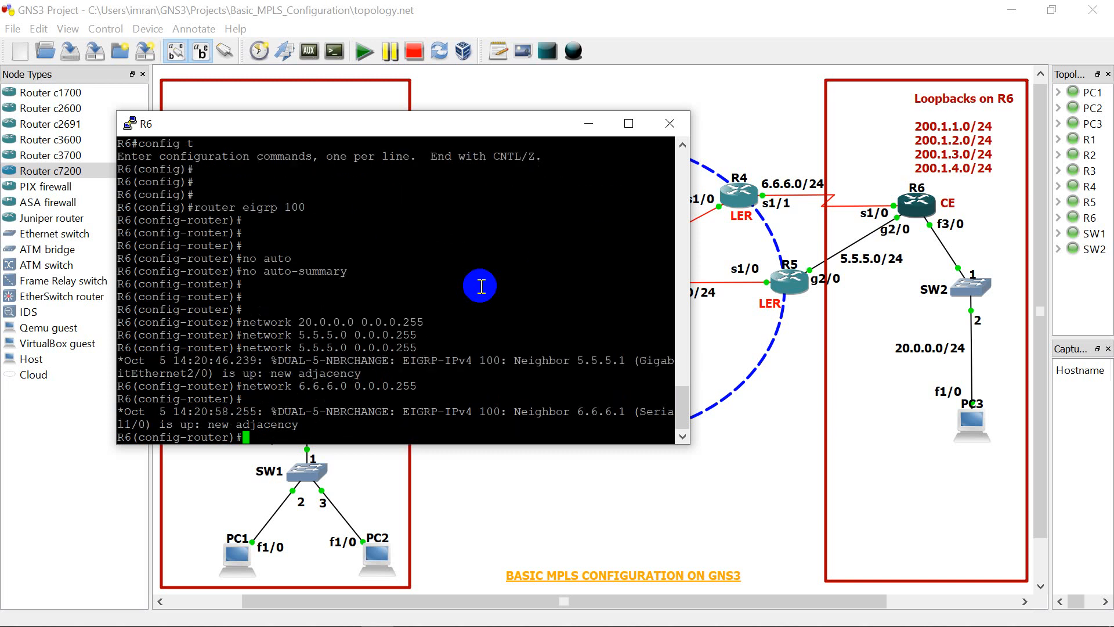
pyautogui.press('Return')
pyautogui.press('Return')
pyautogui.press('Return')
# Step: Try to advertise R6's loopback networks in EIGRP with a single statement, "network 200.1.0.0 0.0.4.255"
pyautogui.press('Up')
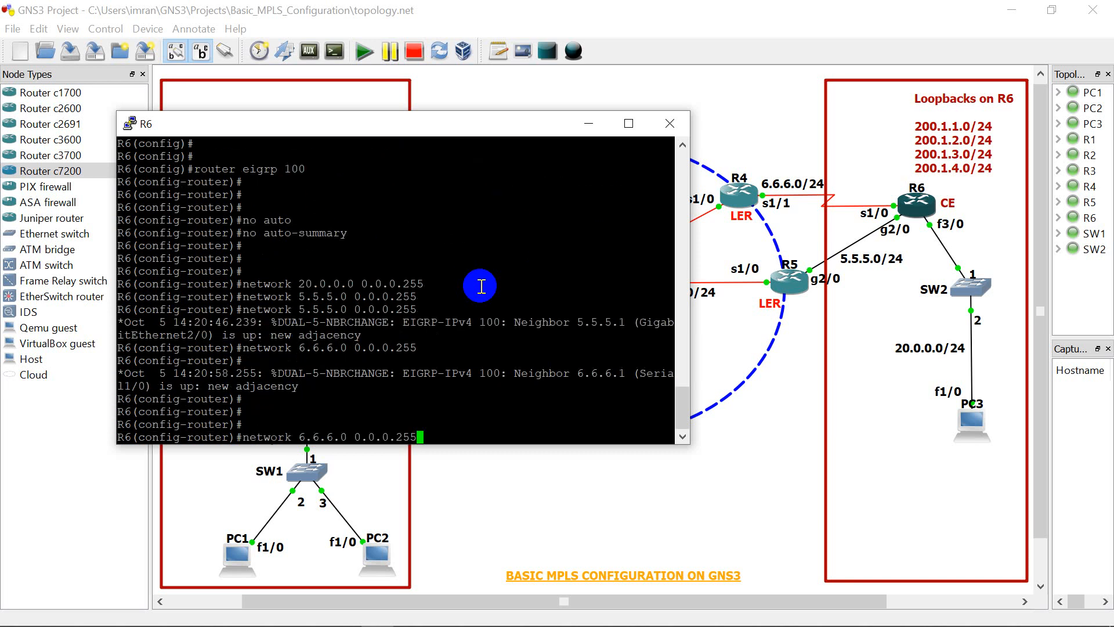
pyautogui.press('BackSpace')
pyautogui.press('BackSpace')
pyautogui.press('BackSpace')
pyautogui.press('BackSpace')
pyautogui.press('BackSpace')
pyautogui.press('BackSpace')
pyautogui.press('BackSpace')
pyautogui.press('BackSpace')
pyautogui.press('BackSpace')
pyautogui.press('BackSpace')
pyautogui.press('BackSpace')
pyautogui.press('BackSpace')
pyautogui.press('BackSpace')
pyautogui.press('BackSpace')
pyautogui.press('BackSpace')
pyautogui.press('BackSpace')
pyautogui.press('BackSpace')
pyautogui.write('200.1.0.0')
pyautogui.write(' 2')
pyautogui.press('BackSpace')
pyautogui.write('0.0.4.255')
pyautogui.press('Return')
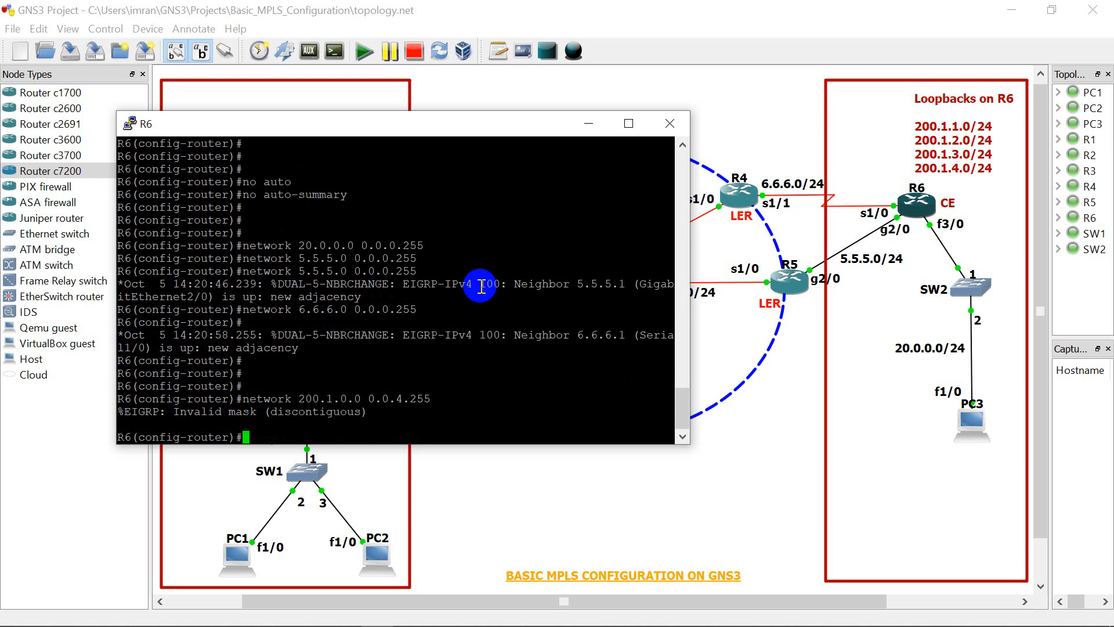
# Step: Re-enter the wildcard mask 0.0.4.255 for network 200.1.0.0 and try the EIGRP network statement again
pyautogui.press('Up')
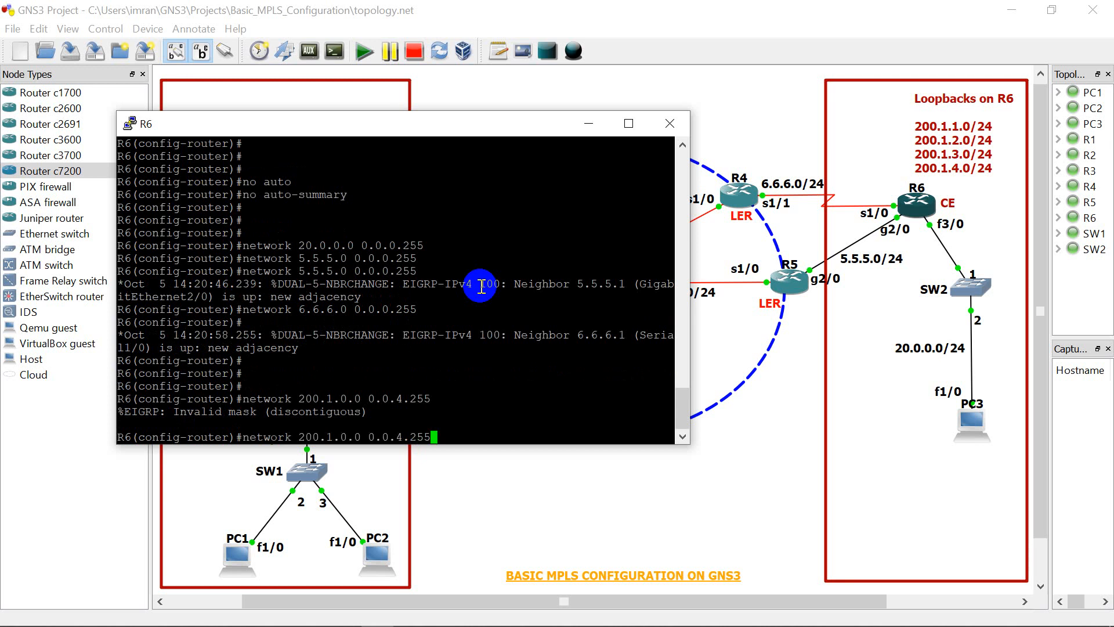
pyautogui.press('Left')
pyautogui.press('Left')
pyautogui.press('Left')
pyautogui.press('Left')
pyautogui.press('Left')
pyautogui.press('Left')
pyautogui.press('Left')
pyautogui.press('Left')
pyautogui.press('Left')
pyautogui.press('Left')
pyautogui.press('Left')
pyautogui.press('Right')
pyautogui.press('Right')
pyautogui.press('Right')
pyautogui.press('Right')
pyautogui.press('Right')
pyautogui.press('End')
pyautogui.press('BackSpace')
pyautogui.press('BackSpace')
pyautogui.press('BackSpace')
pyautogui.press('BackSpace')
pyautogui.press('BackSpace')
pyautogui.press('BackSpace')
pyautogui.press('BackSpace')
pyautogui.press('BackSpace')
pyautogui.press('BackSpace')
pyautogui.press('BackSpace')
pyautogui.write('0.0.4.255')
pyautogui.press('Return')
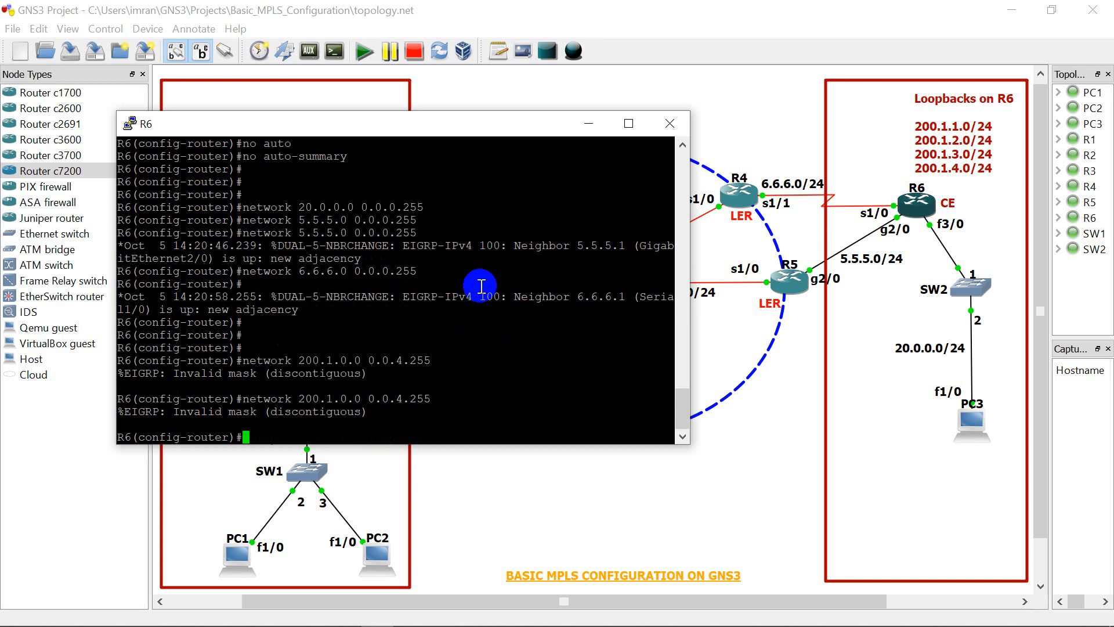
# Step: Advertise network 200.1.0.0 with wildcard mask 0.0.0.255 in R6's EIGRP process
pyautogui.press('Up')
pyautogui.press('Left')
pyautogui.press('Left')
pyautogui.press('Left')
pyautogui.press('Left')
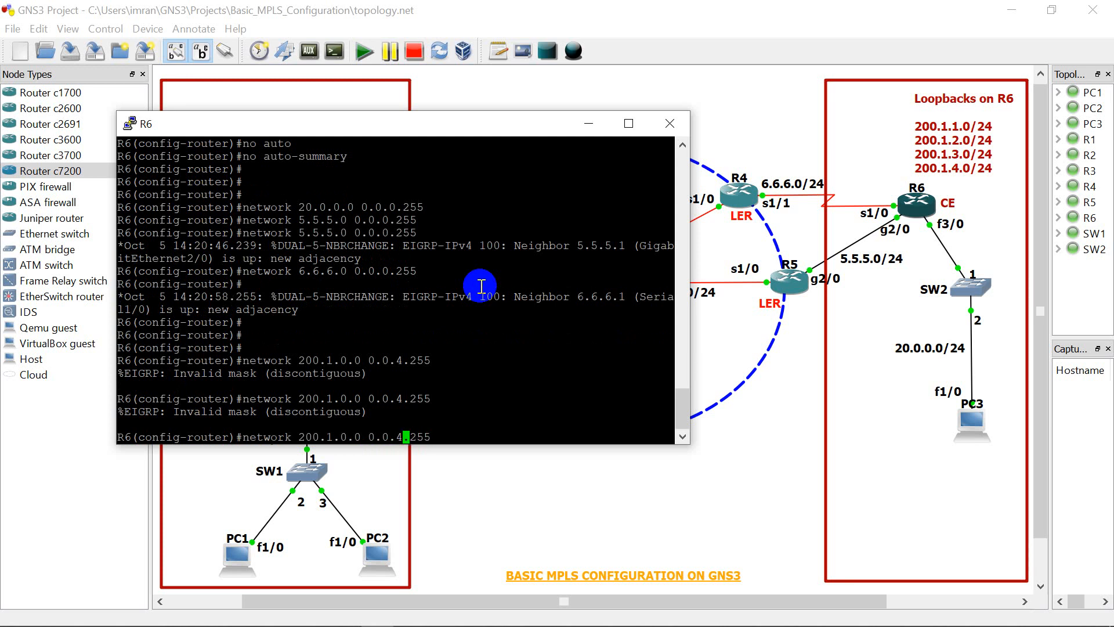
pyautogui.press('BackSpace')
pyautogui.write('0')
pyautogui.press('Return')
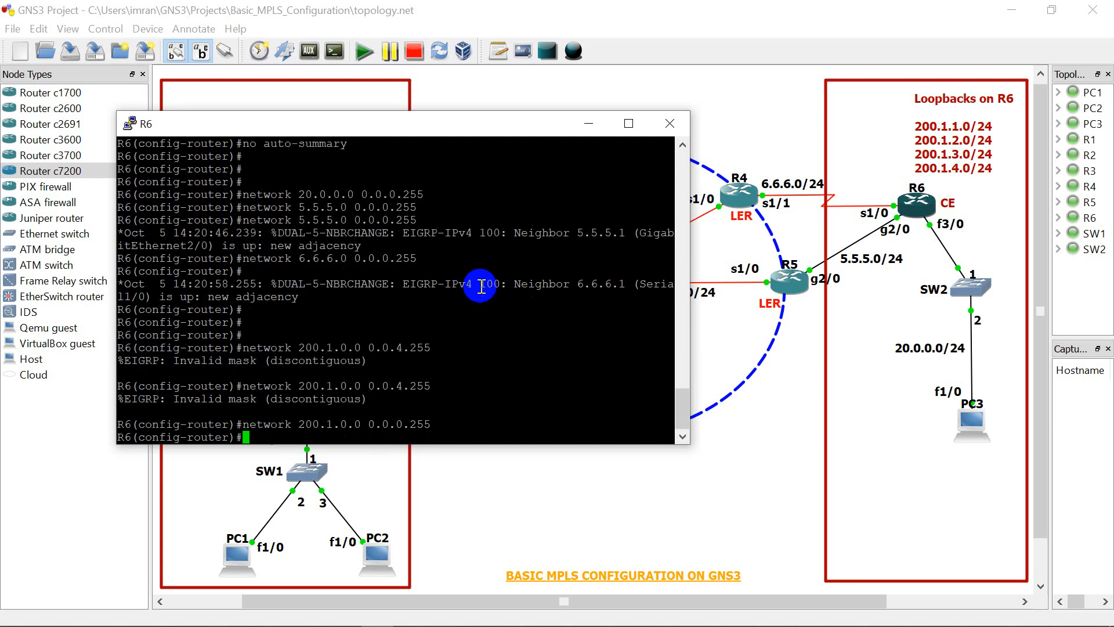
# Step: End R6's configuration mode, then exit the console session and return to the privileged prompt
pyautogui.write('end')
pyautogui.press('Return')
pyautogui.press('Return')
pyautogui.press('Return')
pyautogui.press('Return')
pyautogui.press('Return')
pyautogui.write('exi')
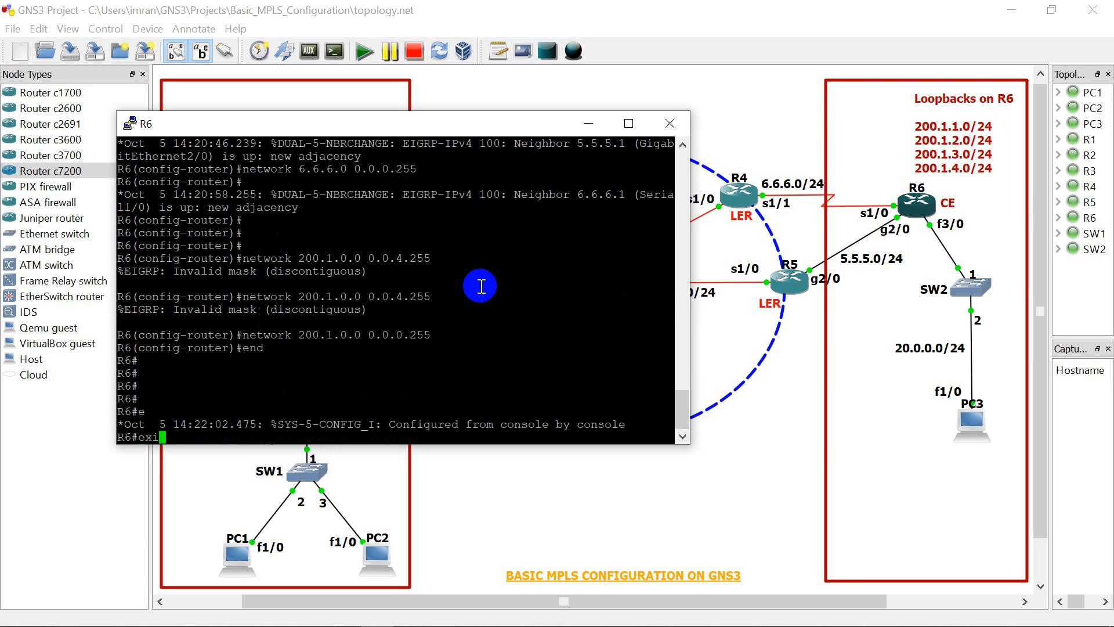
pyautogui.write('t')
pyautogui.press('Return')
pyautogui.press('Return')
pyautogui.press('Return')
pyautogui.press('Return')
pyautogui.press('Return')
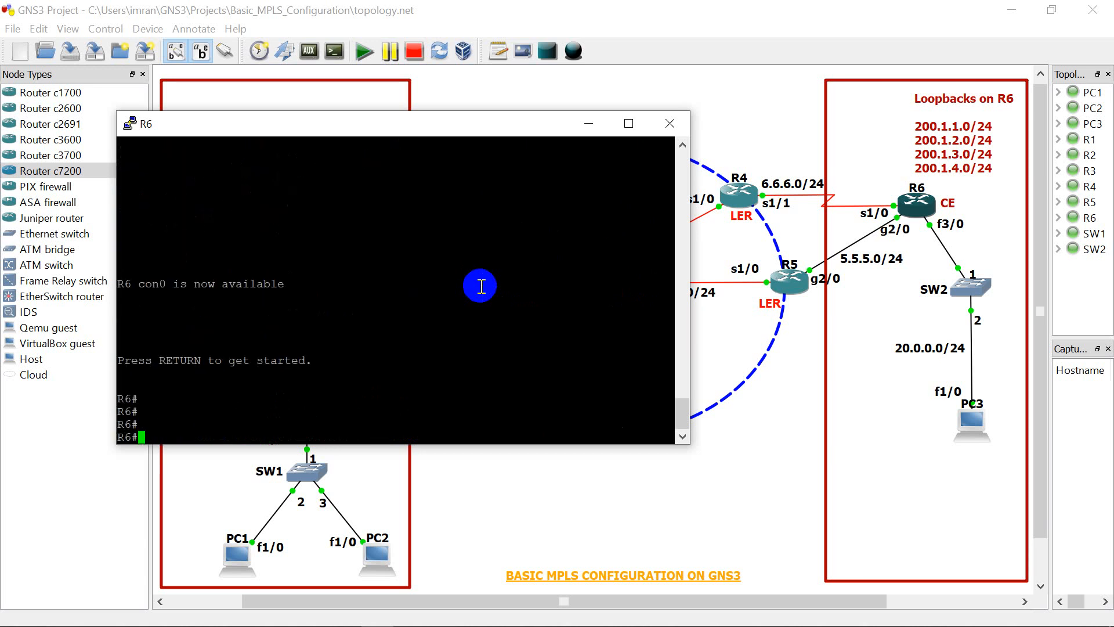
# Step: Show the brief IP interface summary on R6 and review the addresses and status of all its interfaces, including the loopbacks
pyautogui.write('sh')
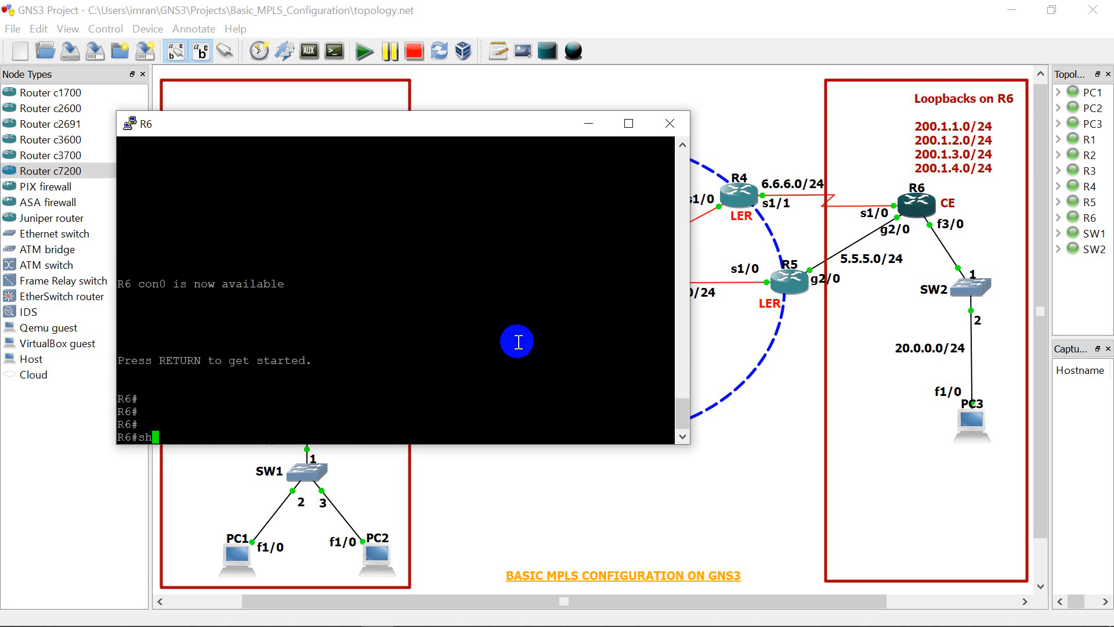
pyautogui.write(' ip int brief')
pyautogui.press('Return')
pyautogui.press('space')
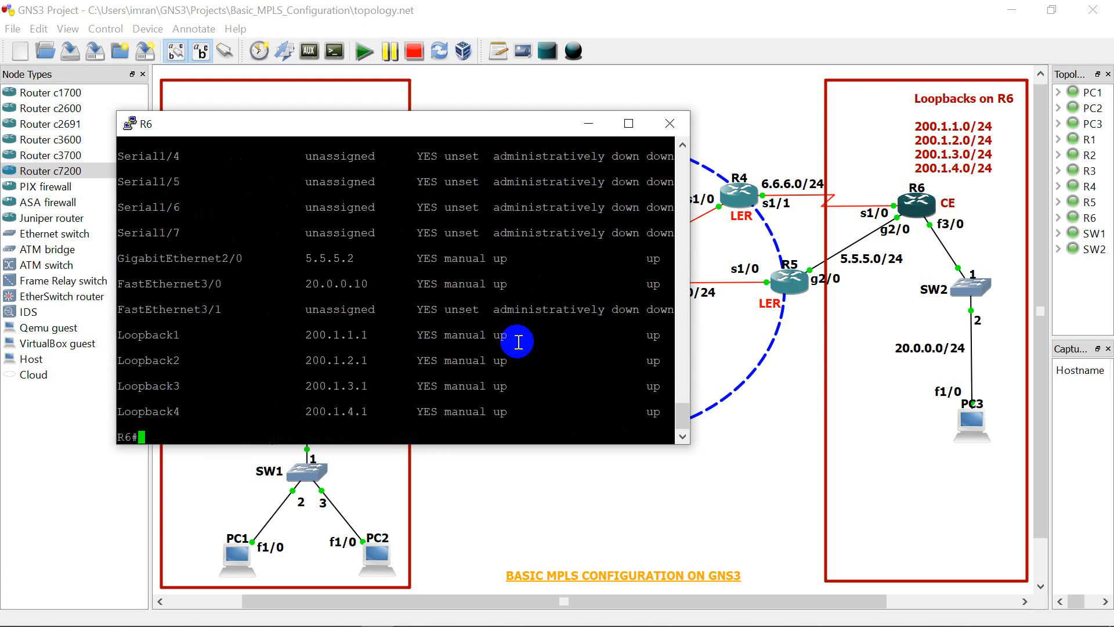
pyautogui.click(684, 439)
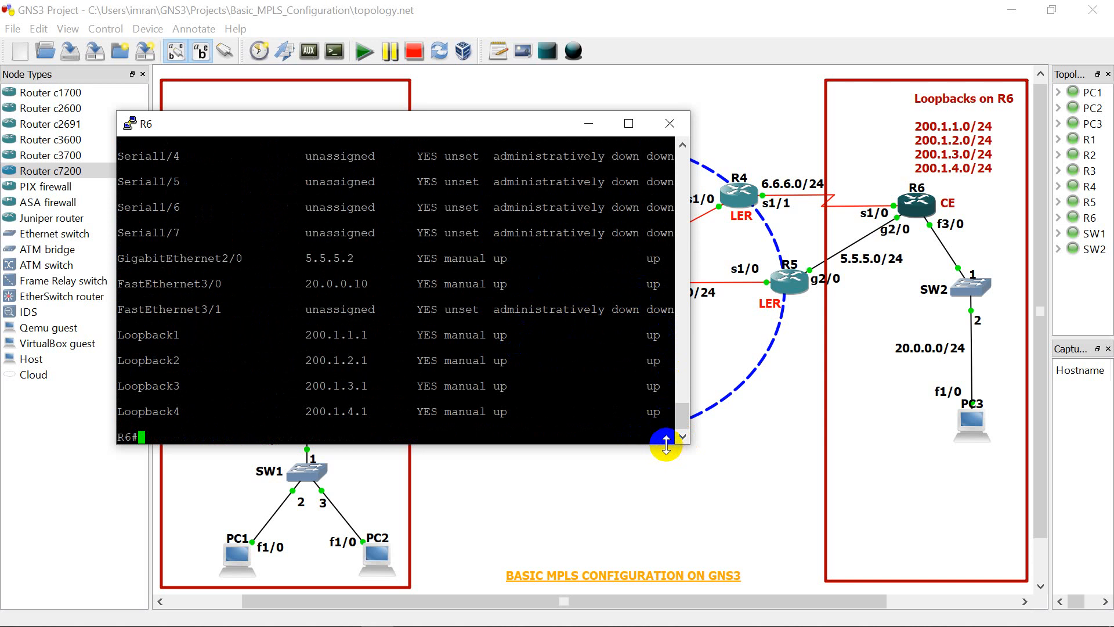
pyautogui.moveTo(665, 445); pyautogui.dragTo(658, 530)
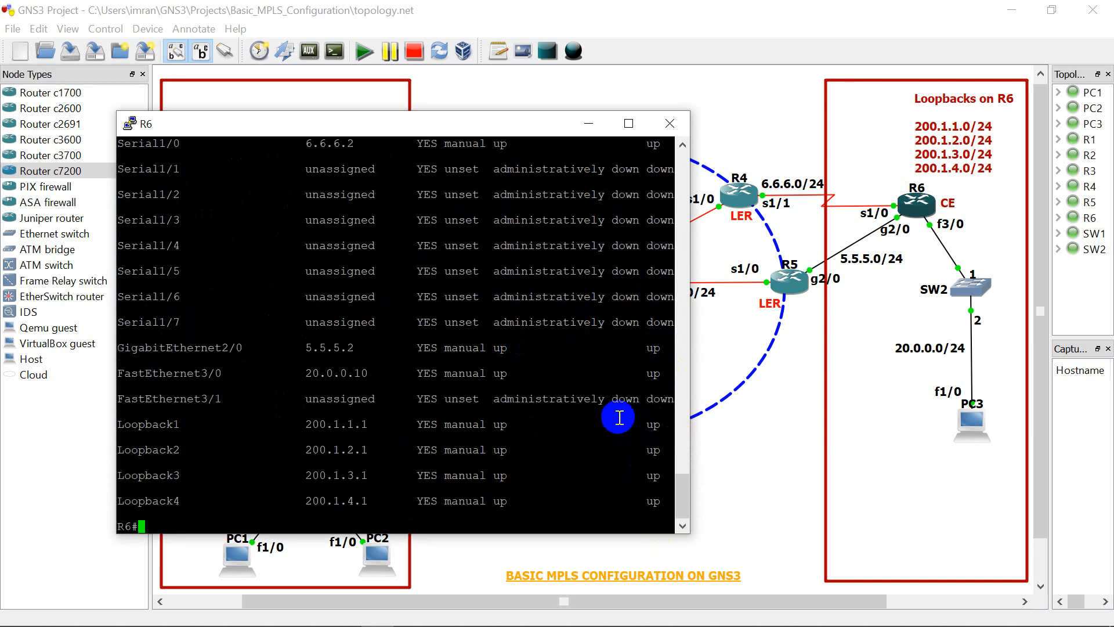
pyautogui.scroll(5, 600, 373)
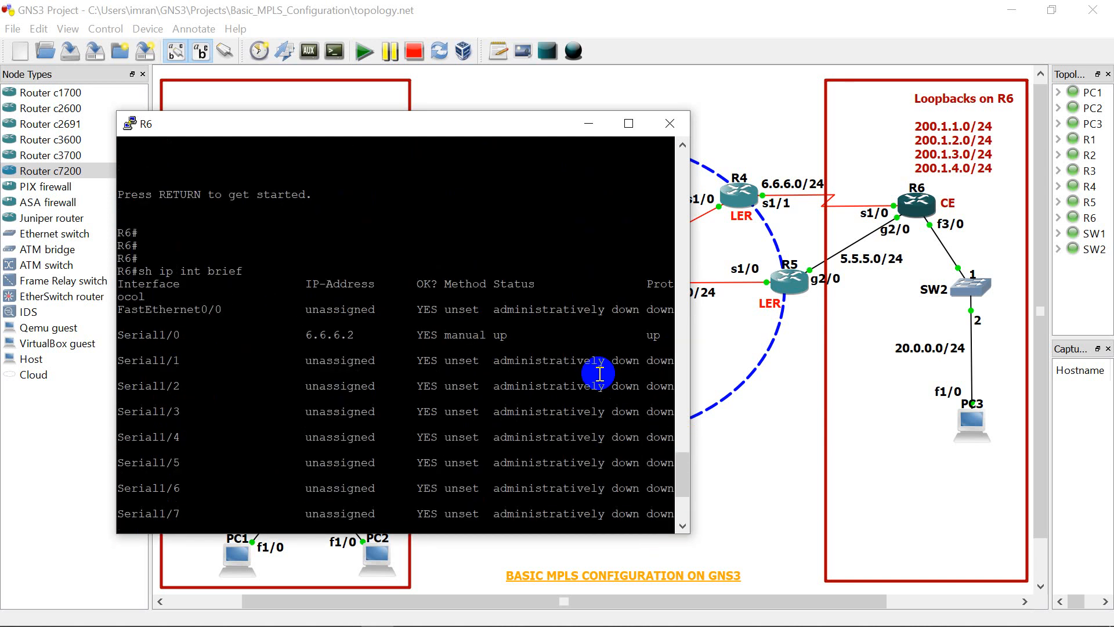
pyautogui.scroll(-5, 600, 373)
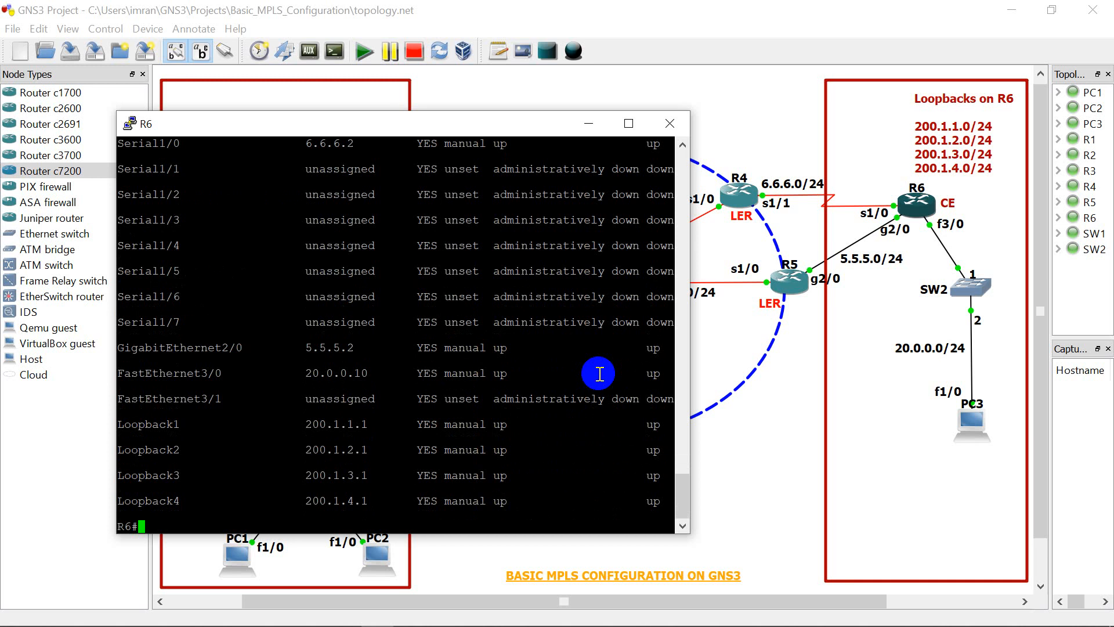
# Step: Show R6's complete IP routing table, review its EIGRP and connected routes, and close R6's console
pyautogui.write('sh ip route')
pyautogui.press('Return')
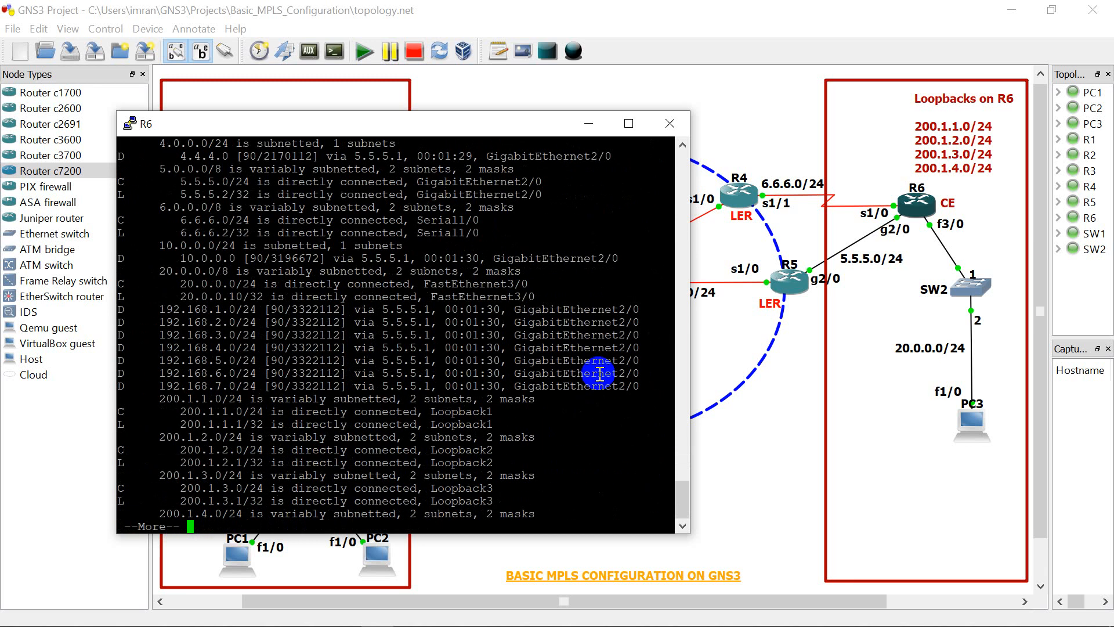
pyautogui.press('space')
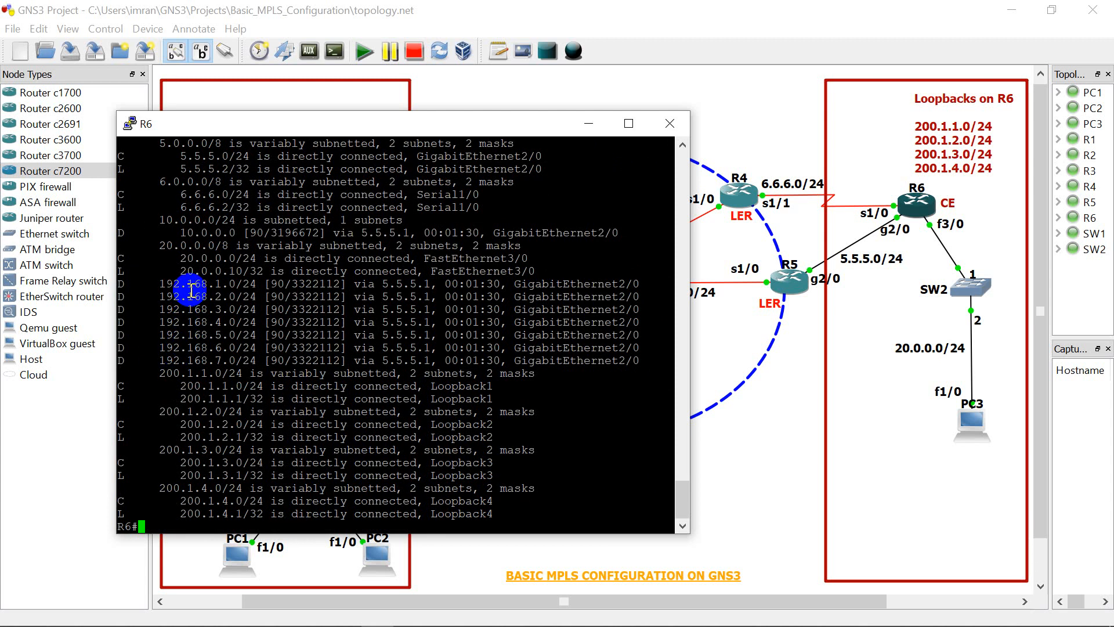
pyautogui.scroll(10, 191, 290)
pyautogui.scroll(-5, 191, 290)
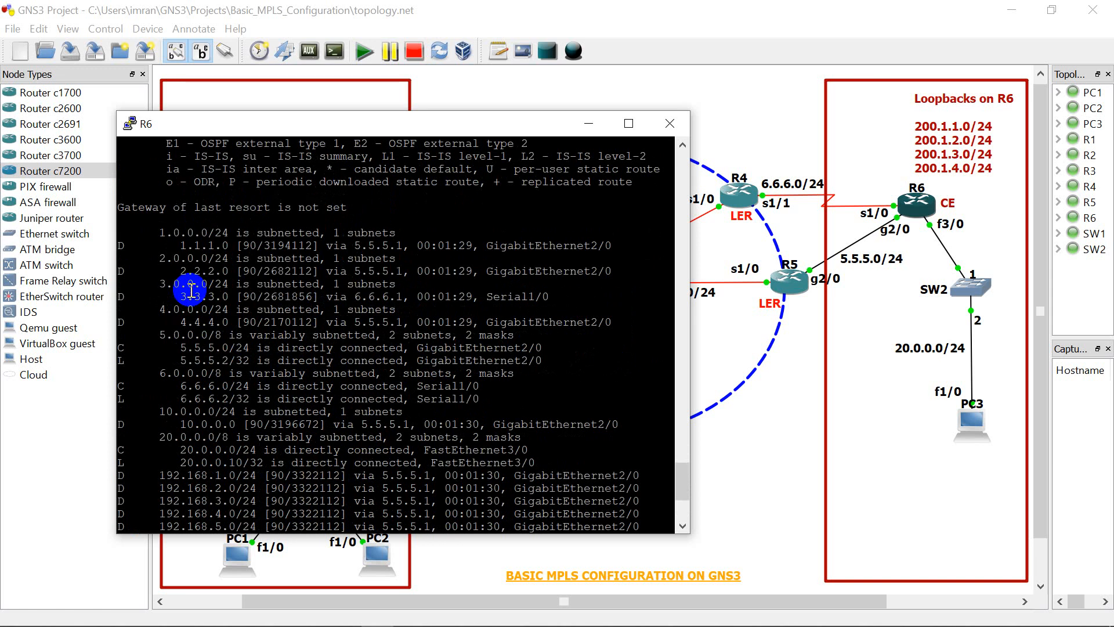
pyautogui.scroll(-5, 191, 291)
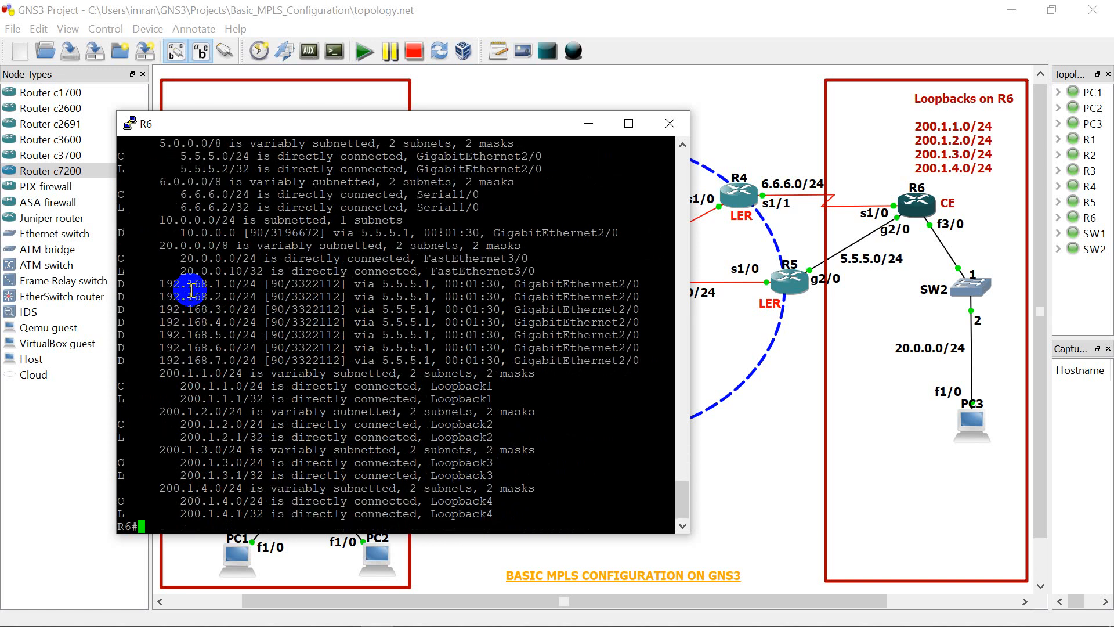
pyautogui.click(669, 124)
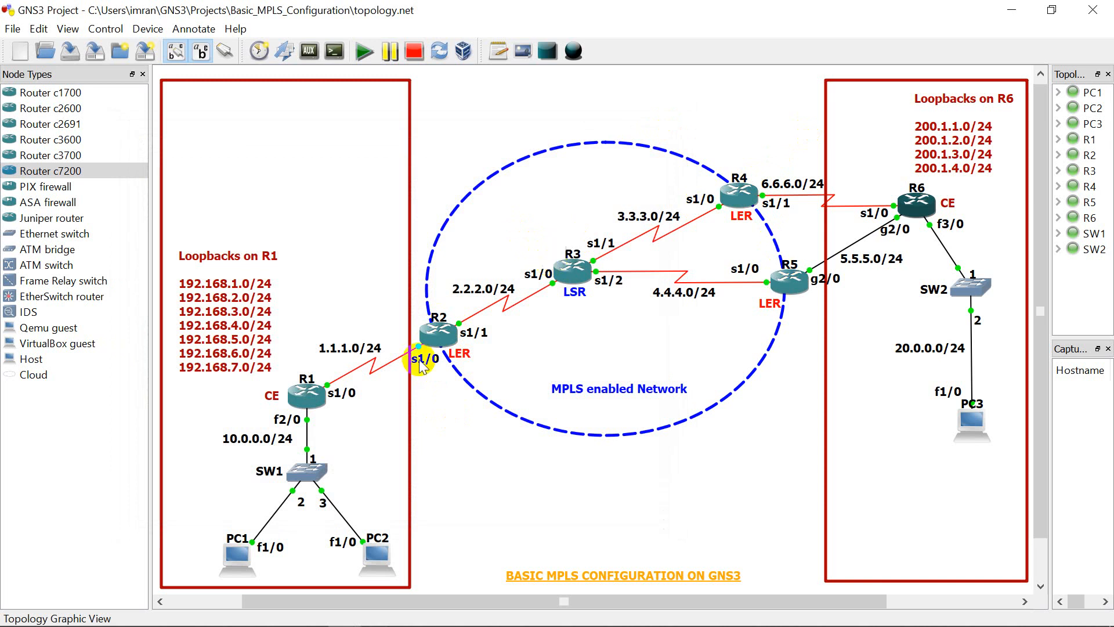
# Step: Open a console session on router R2 and bring up its privileged prompt
pyautogui.click(434, 339)
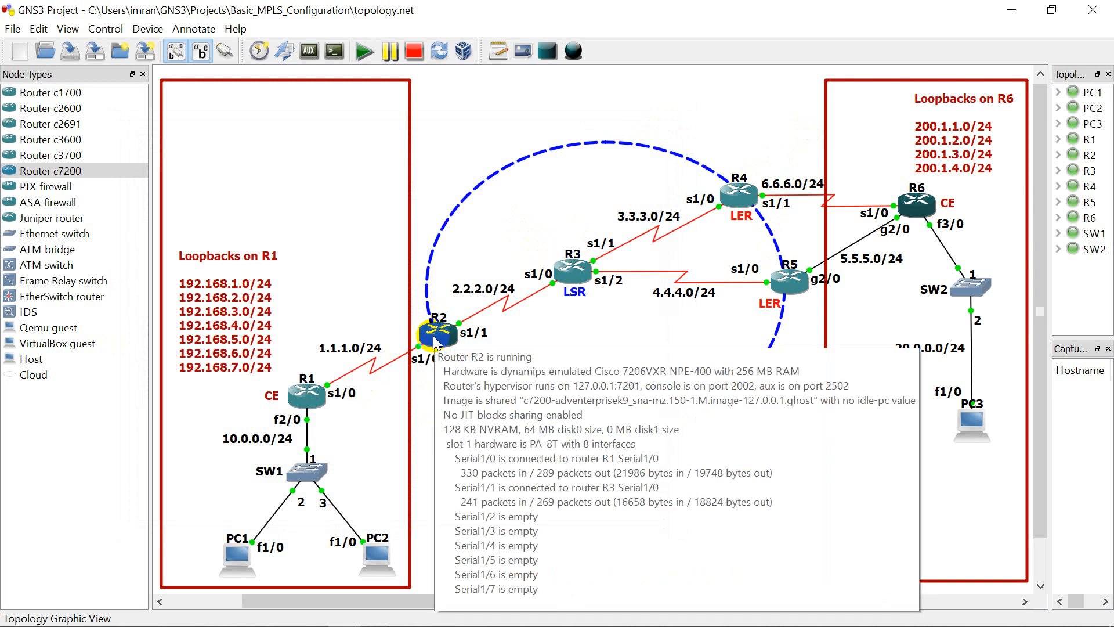
pyautogui.rightClick(434, 337)
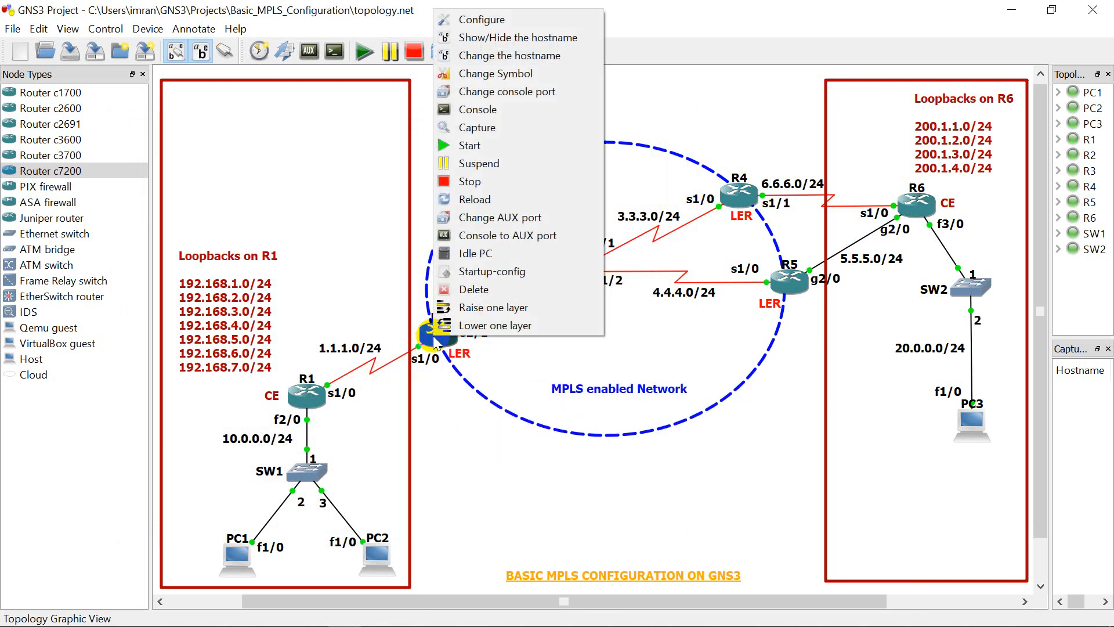
pyautogui.click(482, 109)
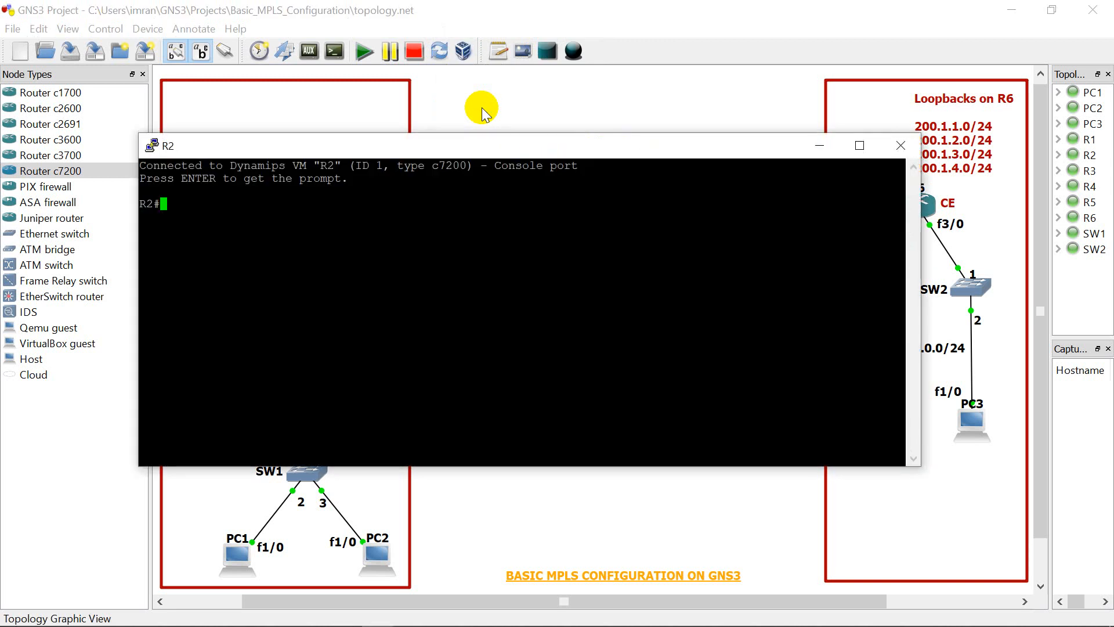
pyautogui.press('Return')
pyautogui.press('Return')
pyautogui.press('Return')
# Step: Enable Cisco Express Forwarding globally on R2 with "ip cef" in global configuration mode
pyautogui.write('config t')
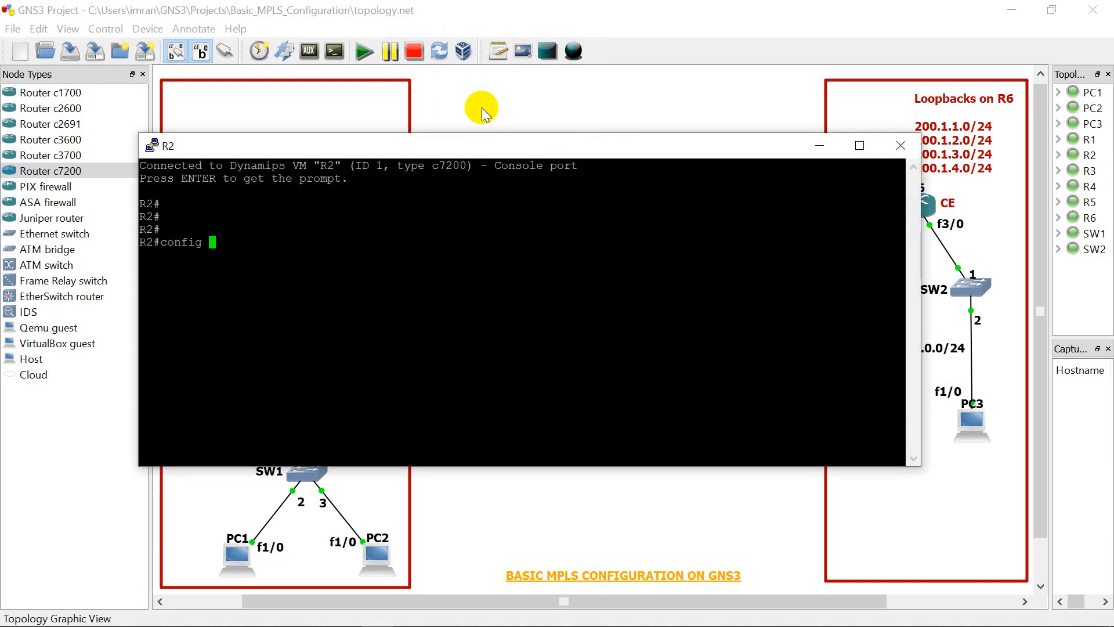
pyautogui.press('Return')
pyautogui.press('Return')
pyautogui.press('Return')
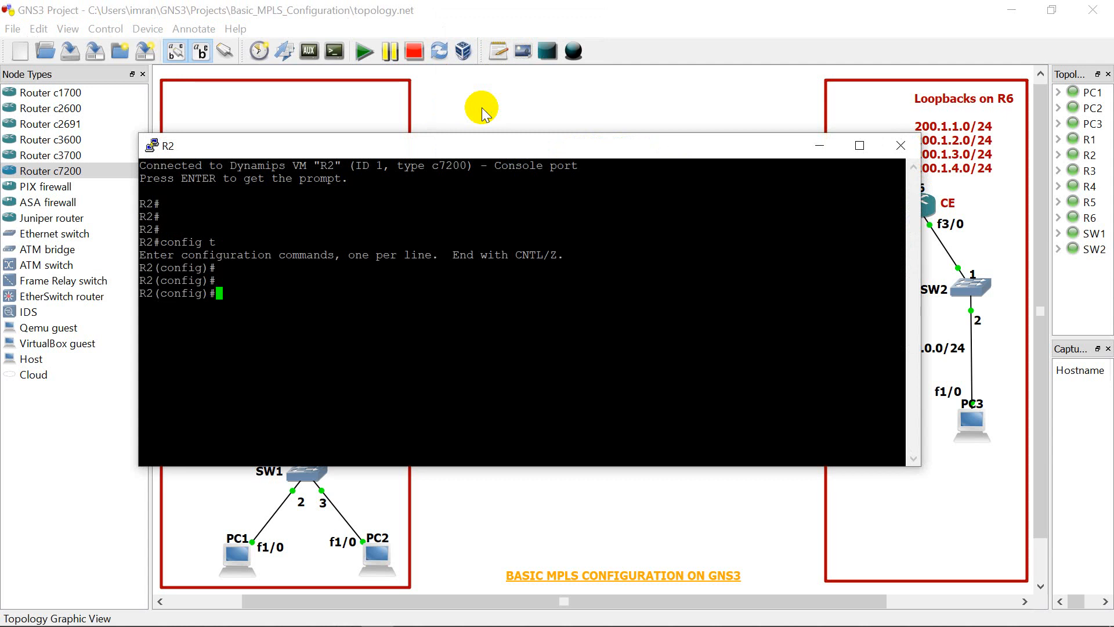
pyautogui.write('ip cef')
pyautogui.press('Return')
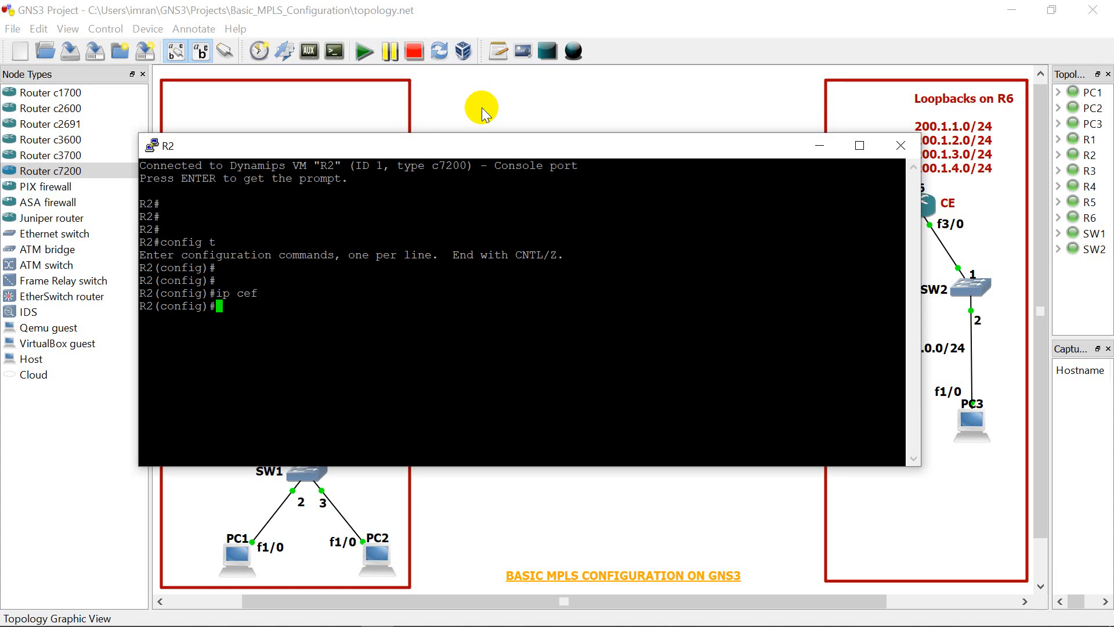
# Step: Set the MPLS label protocol to LDP on R2's serial 1/1 interface, which faces R3
pyautogui.moveTo(542, 143); pyautogui.dragTo(913, 186)
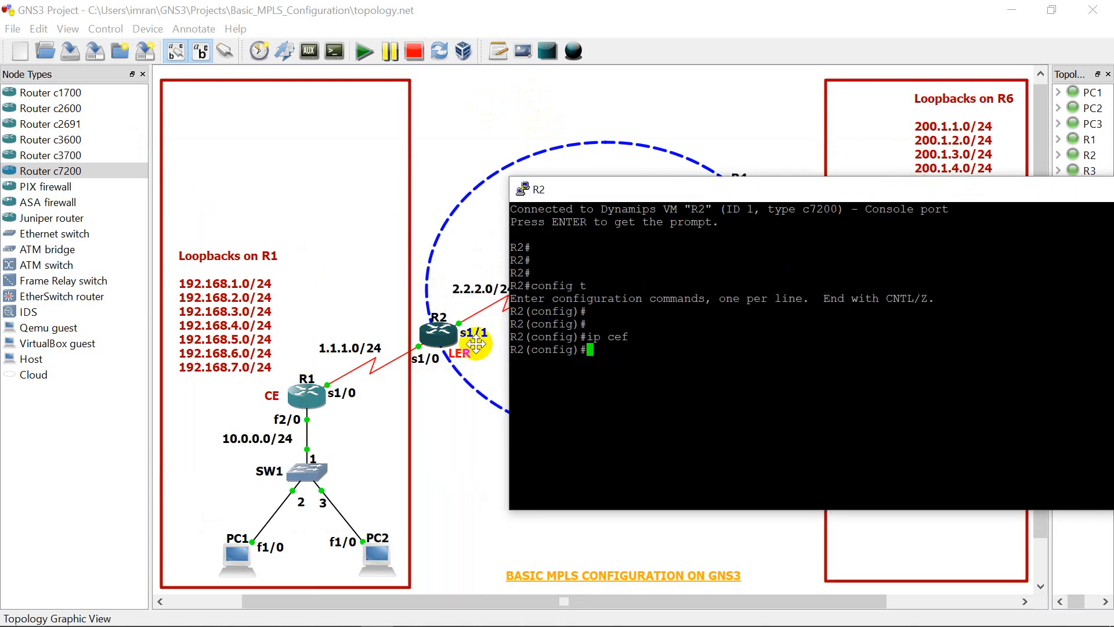
pyautogui.write('int')
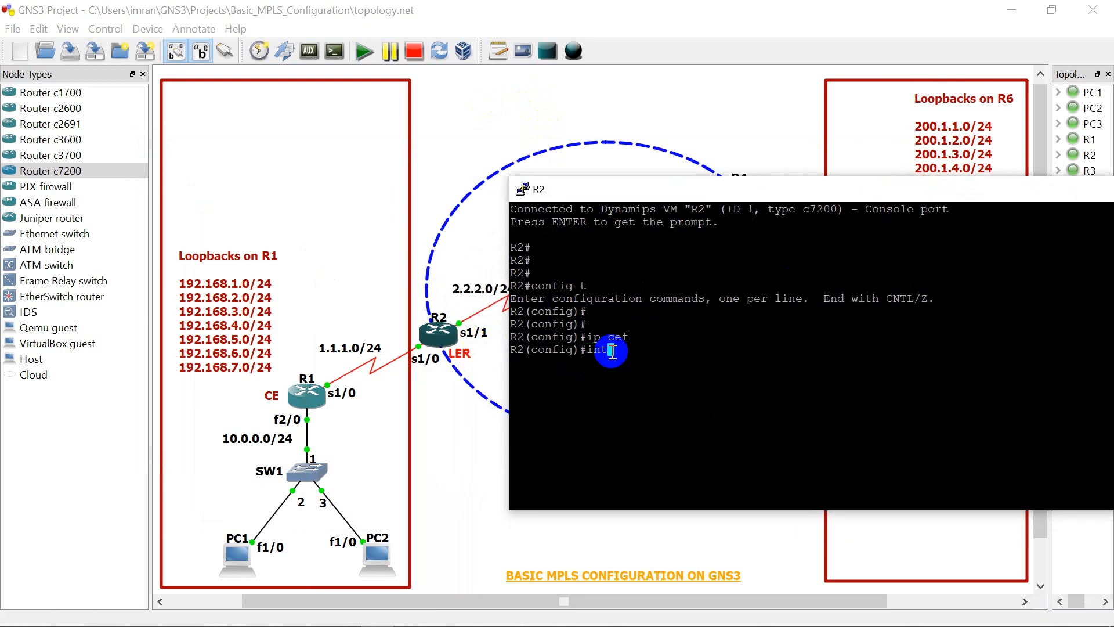
pyautogui.write(' se 1/1')
pyautogui.press('Return')
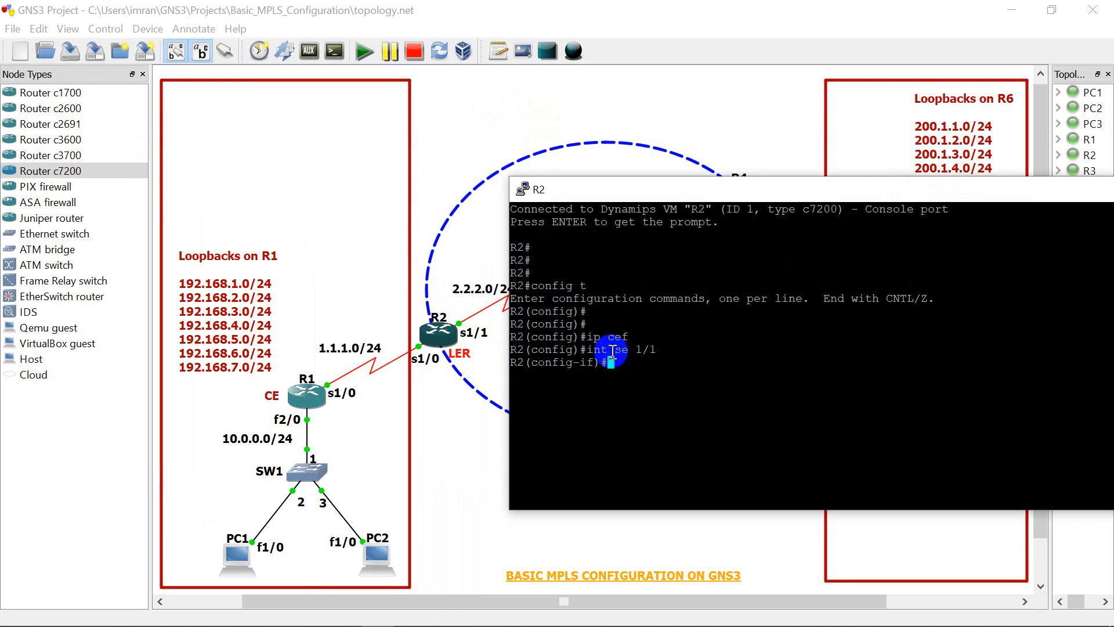
pyautogui.write('mpls lanbel protocol')
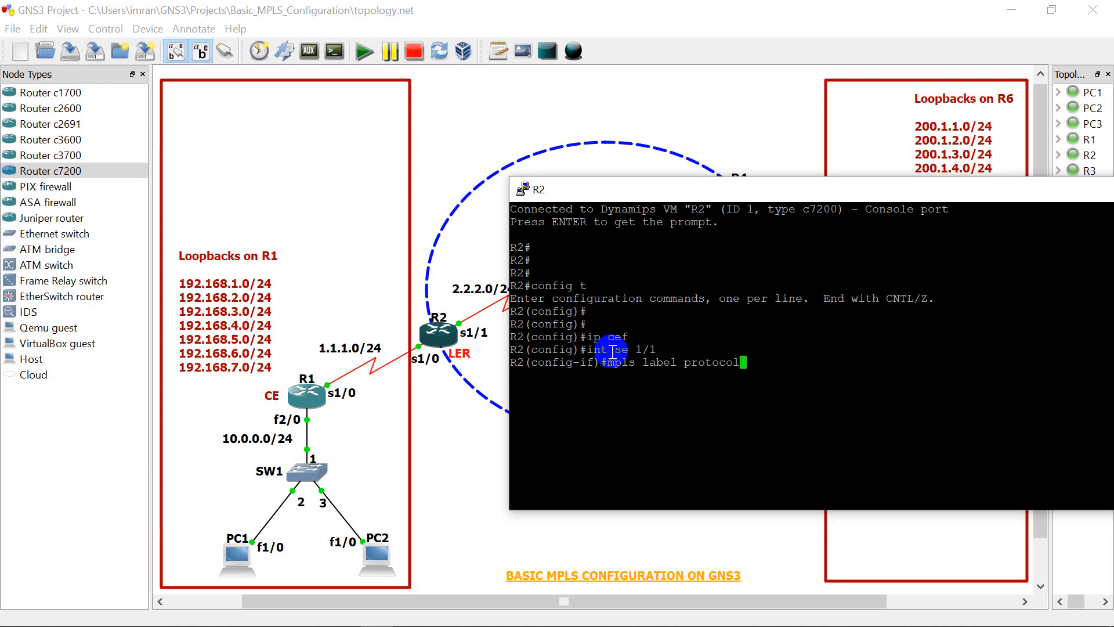
pyautogui.write(' ldp')
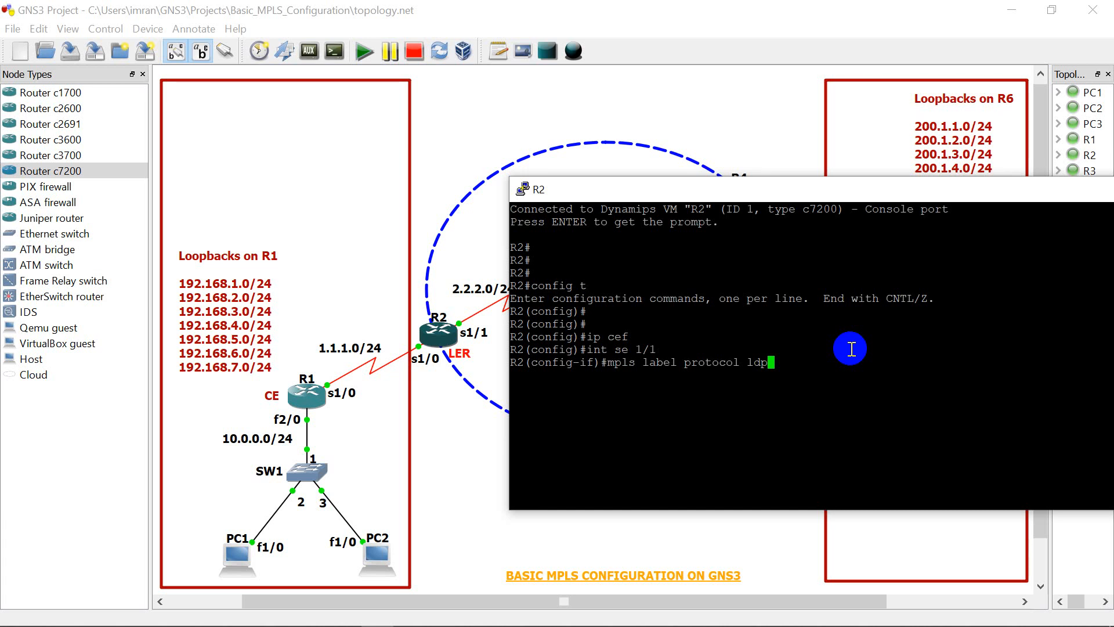
pyautogui.press('Return')
# Step: Enable MPLS forwarding of IP packets on R2's serial 1/1 interface and set its MPLS MTU to 1500
pyautogui.write('mpls')
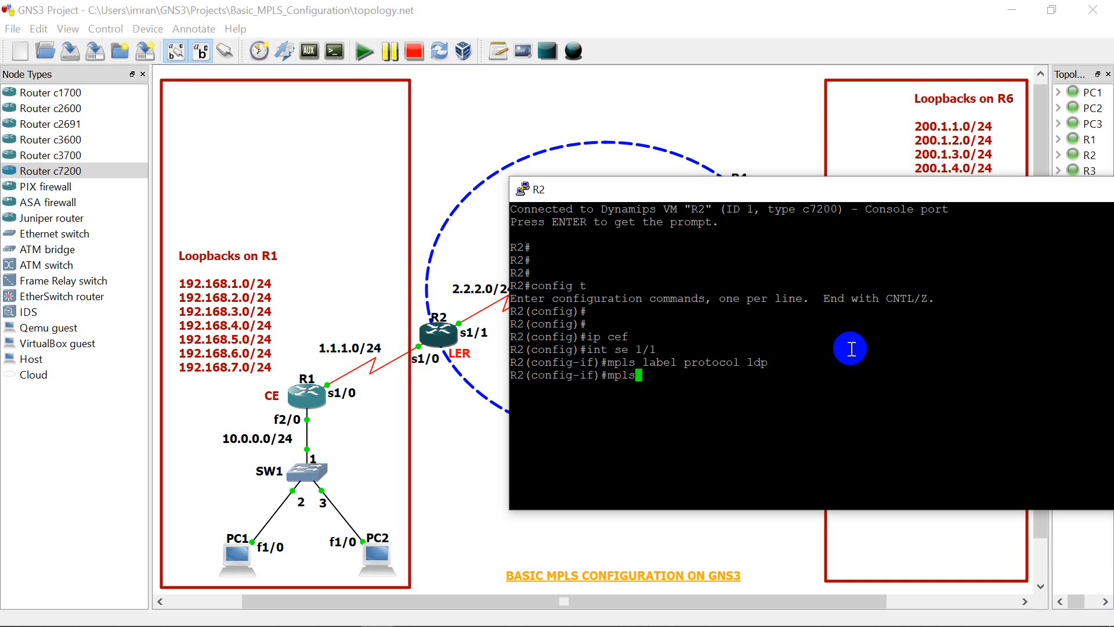
pyautogui.write(' ip')
pyautogui.press('Return')
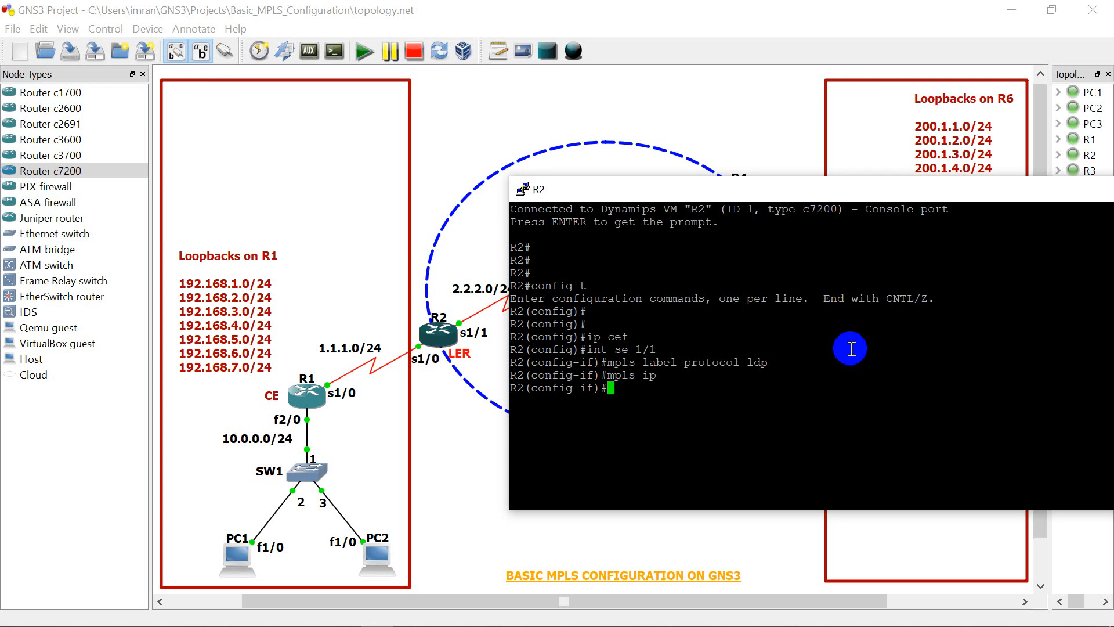
pyautogui.write('mpls mtu 1500')
pyautogui.press('Return')
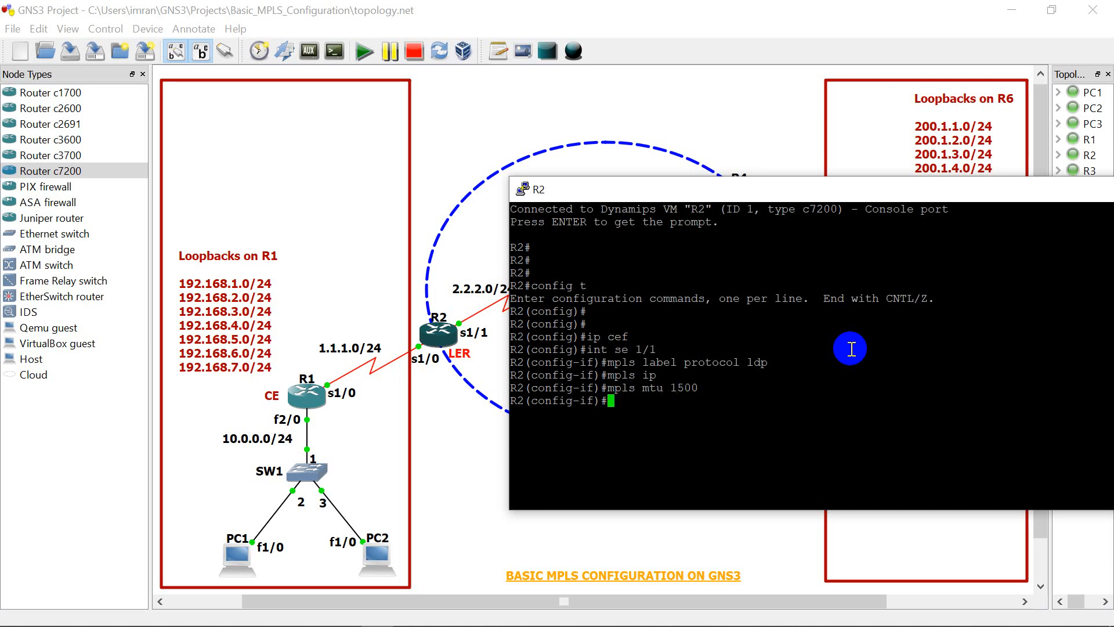
# Step: Enable CEF switching on R2's serial 1/1 interface with "ip route-cache cef"
pyautogui.write('ip route-cache cef')
pyautogui.press('Return')
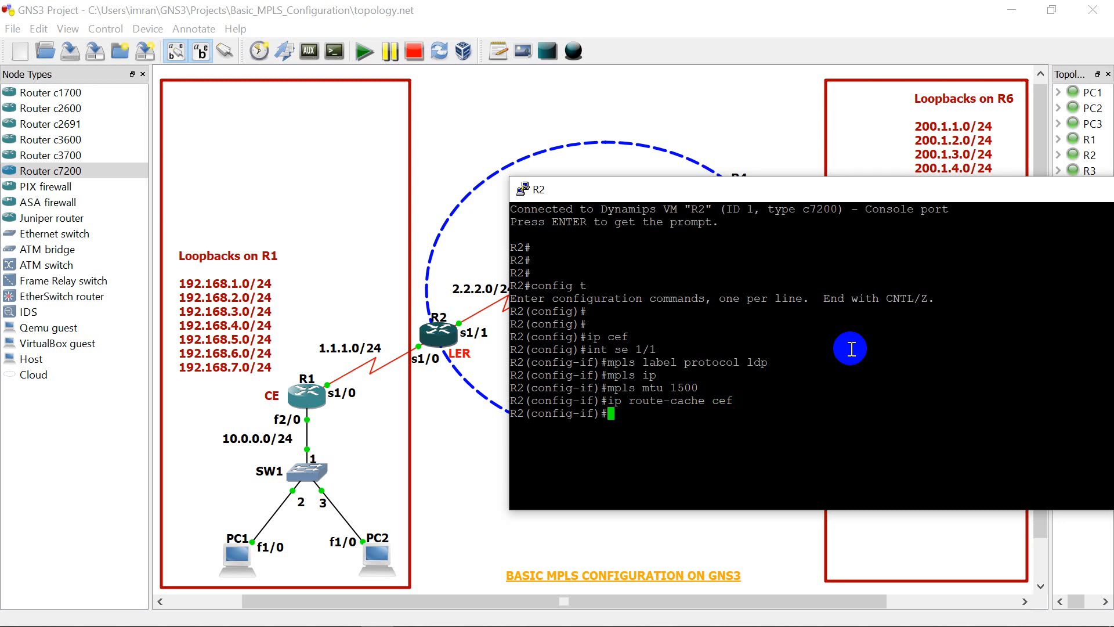
# Step: End R2's configuration mode and close its console window
pyautogui.press('Return')
pyautogui.press('Return')
pyautogui.press('Return')
pyautogui.write('end')
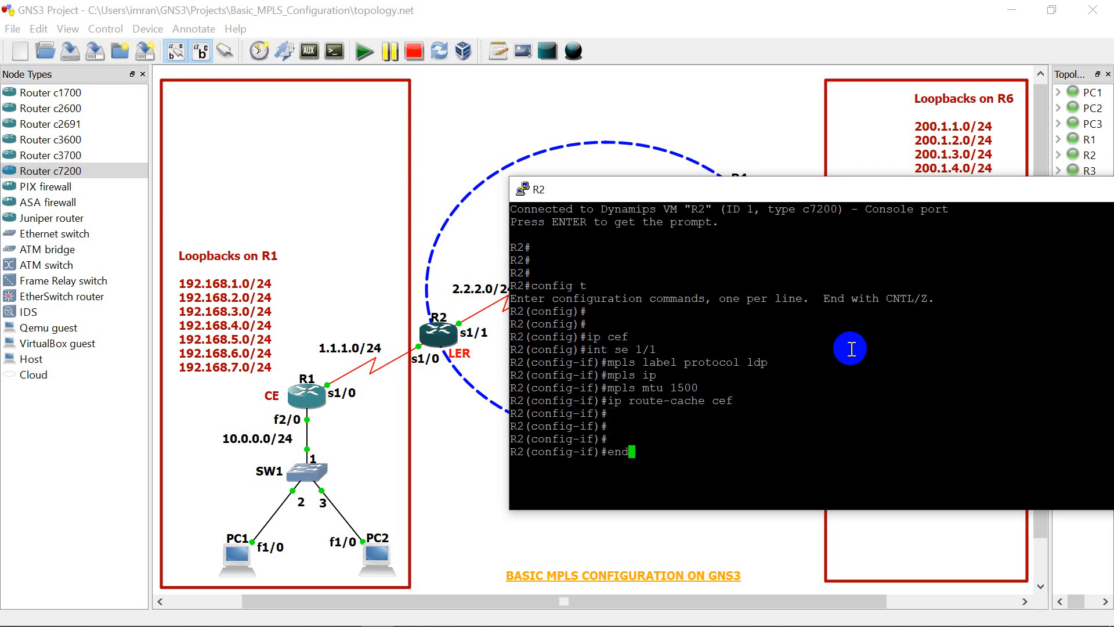
pyautogui.press('Return')
pyautogui.press('Return')
pyautogui.press('Return')
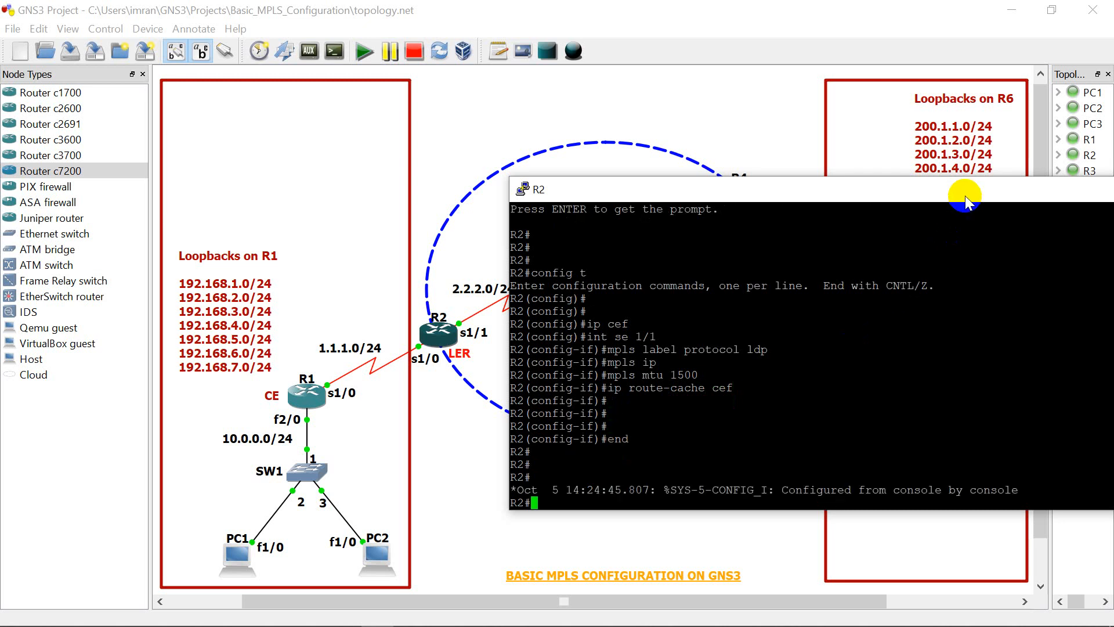
pyautogui.moveTo(965, 200); pyautogui.dragTo(785, 217)
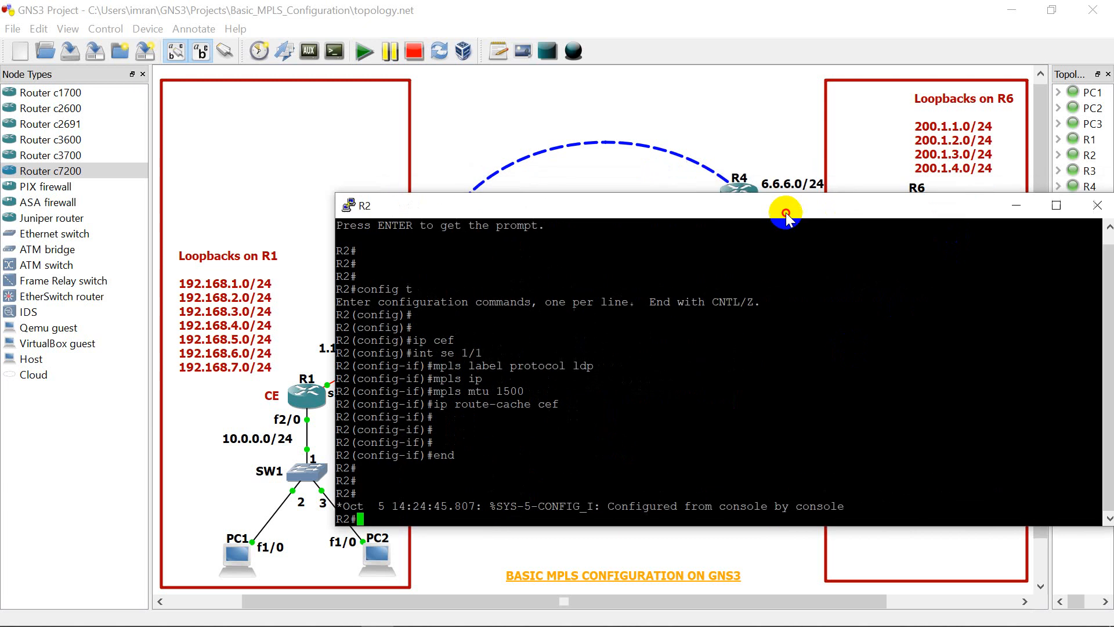
pyautogui.click(1086, 207)
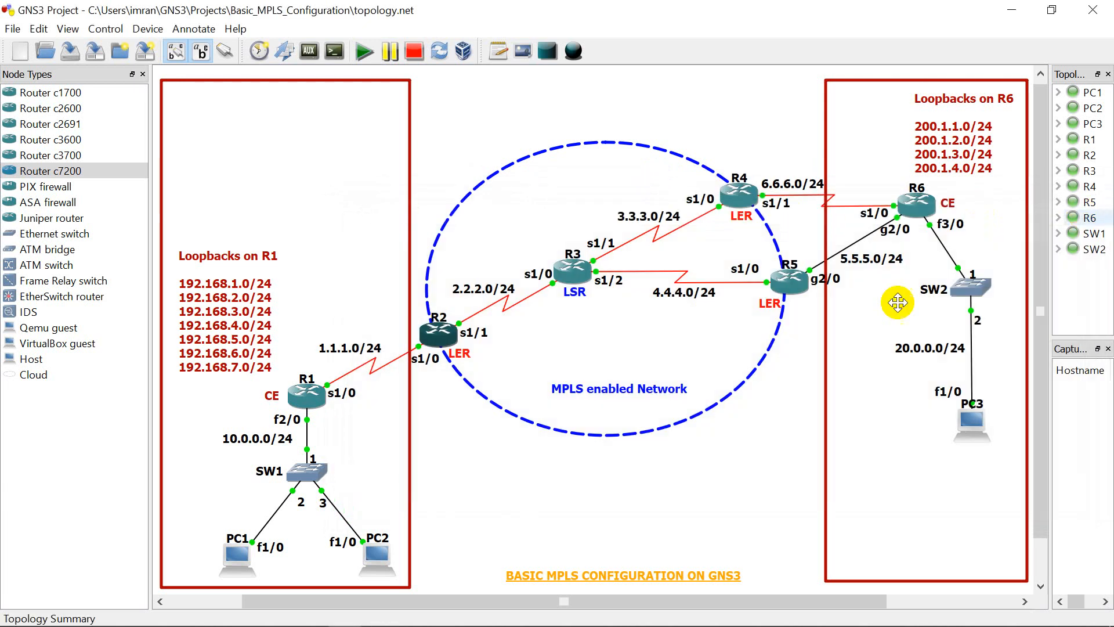
# Step: Open R3's console, narrow its window and move it below R3 so the router stays visible
pyautogui.click(585, 278)
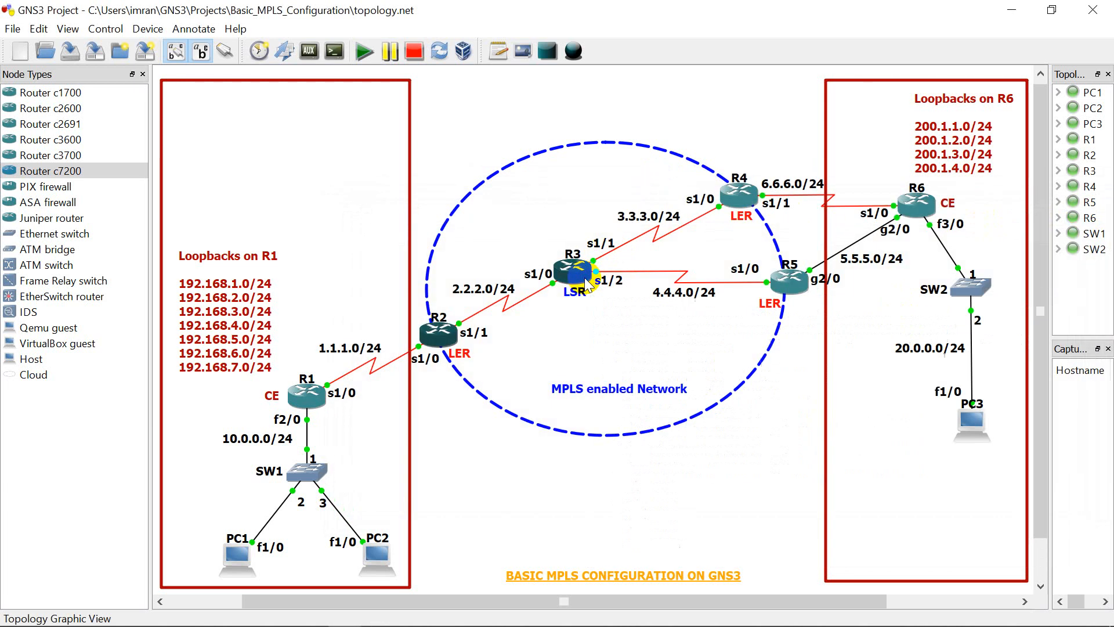
pyautogui.rightClick(584, 277)
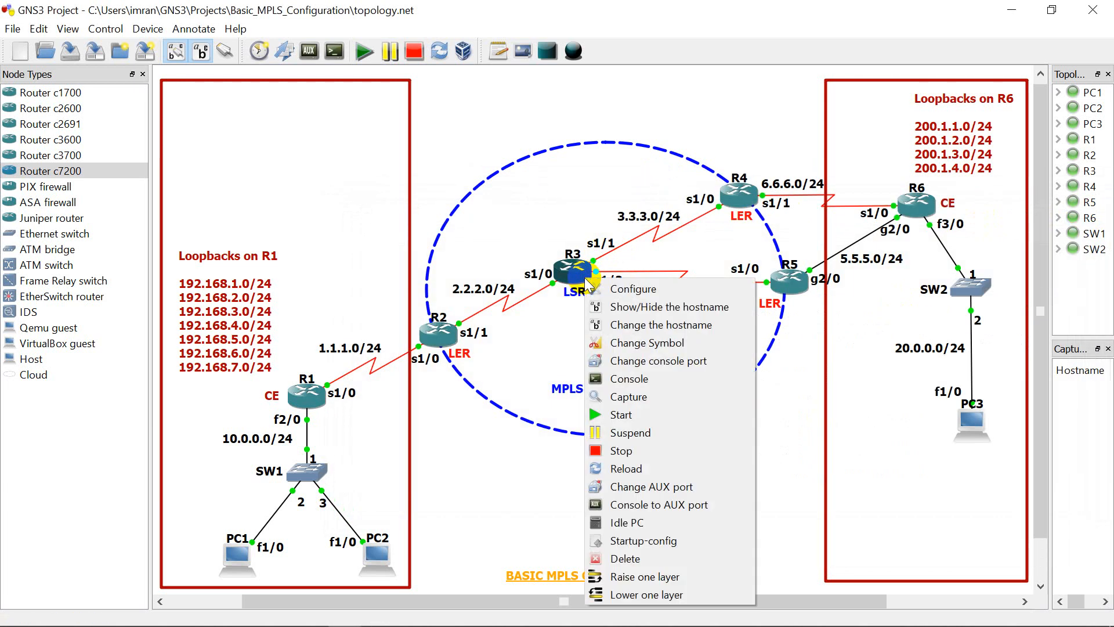
pyautogui.click(605, 380)
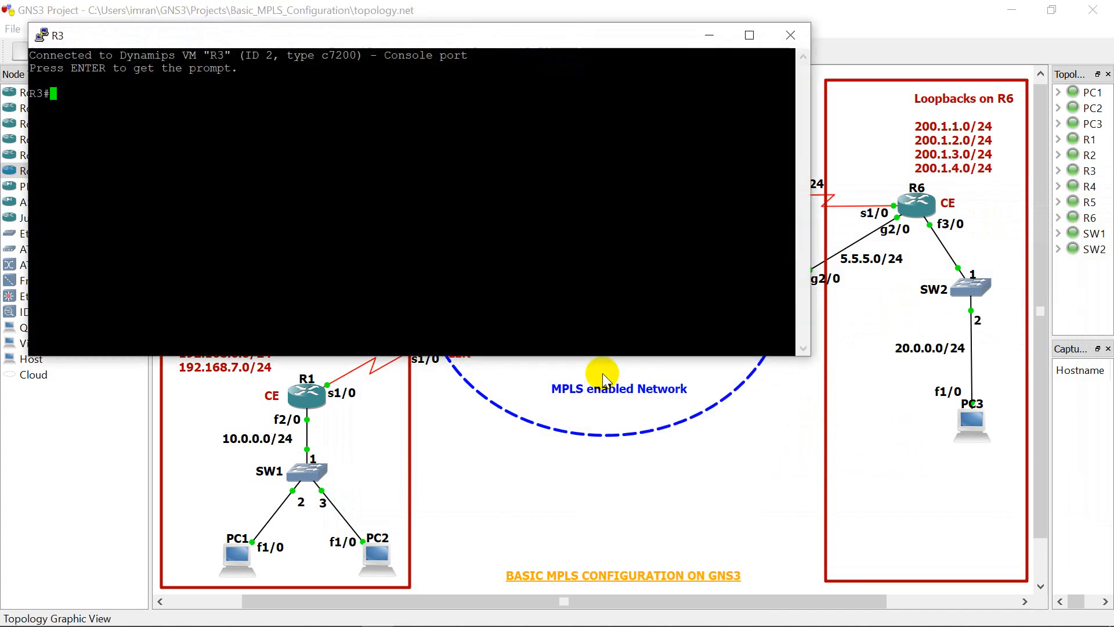
pyautogui.click(551, 289)
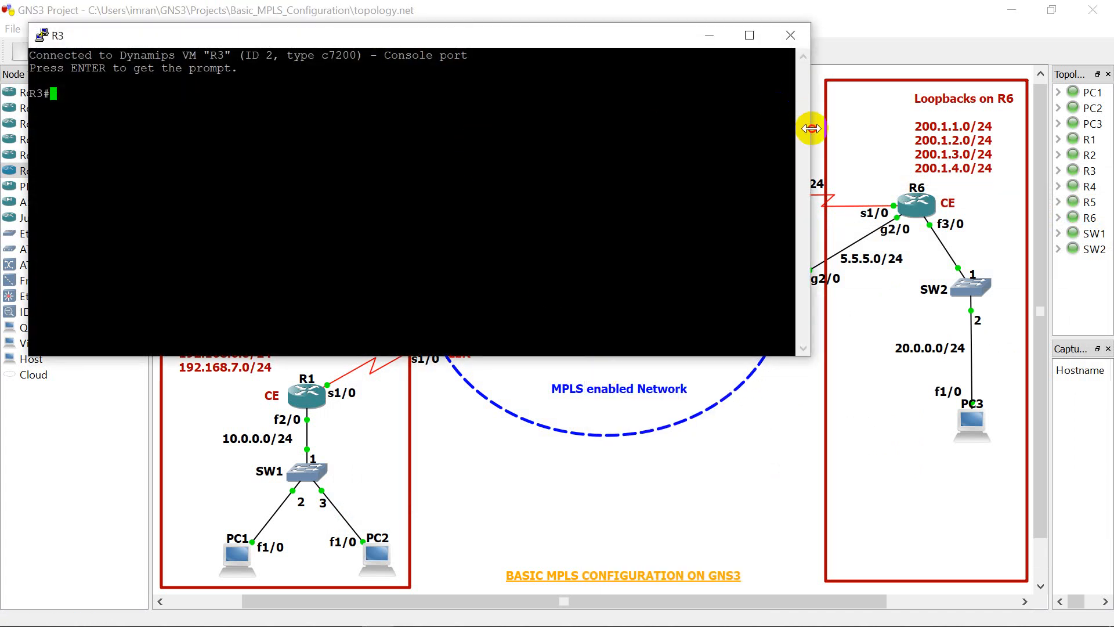
pyautogui.moveTo(811, 128); pyautogui.dragTo(638, 124)
pyautogui.click(514, 63)
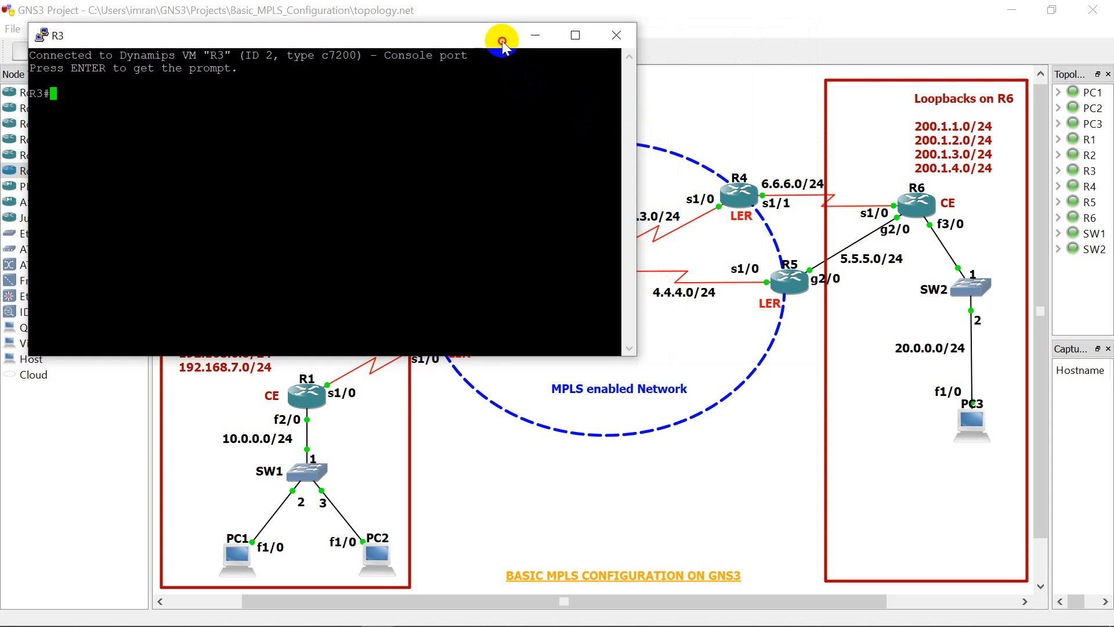
pyautogui.moveTo(501, 40); pyautogui.dragTo(643, 347)
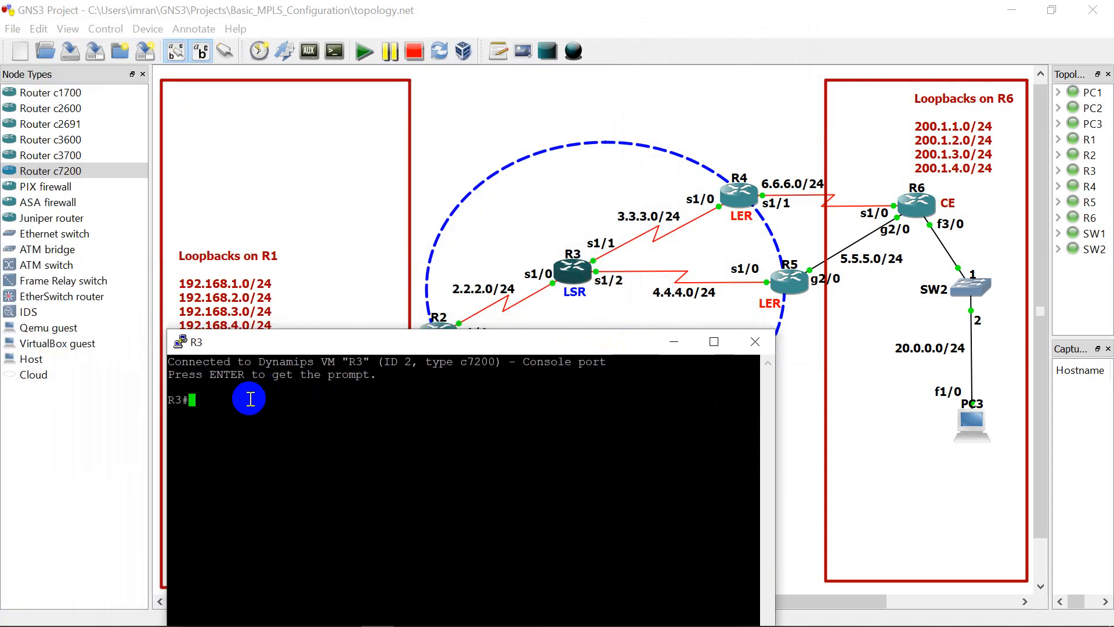
# Step: Enter R3's global configuration mode and enable CEF switching on serial 1/1, which faces R4, with "ip route-cache cef"
pyautogui.write('config t')
pyautogui.press('Return')
pyautogui.press('Return')
pyautogui.press('Return')
pyautogui.press('Return')
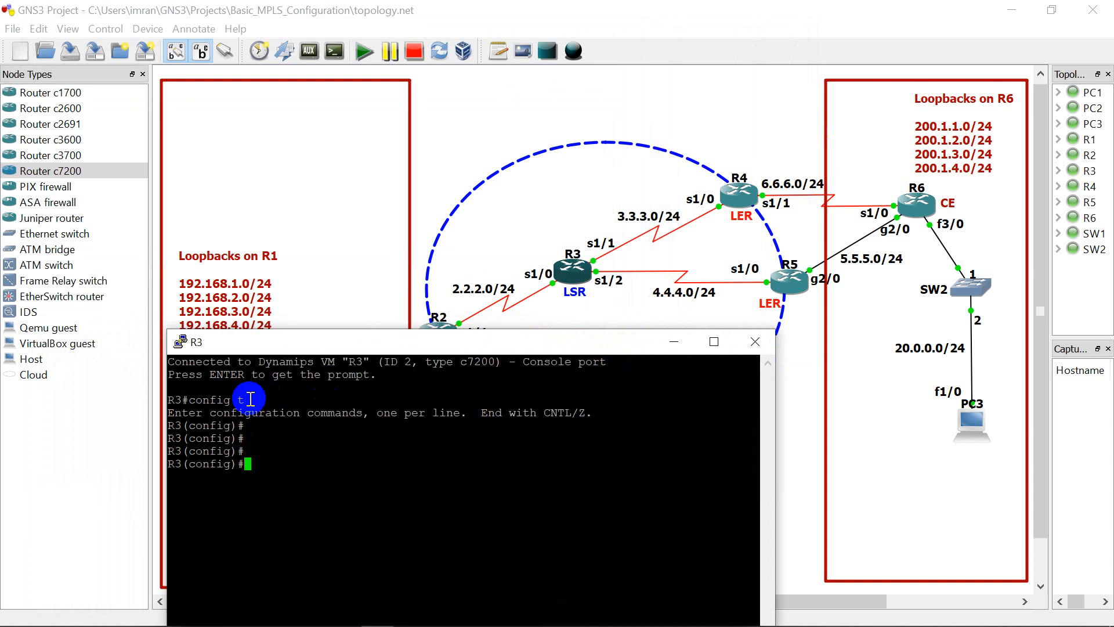
pyautogui.write('int se 1/1')
pyautogui.press('Return')
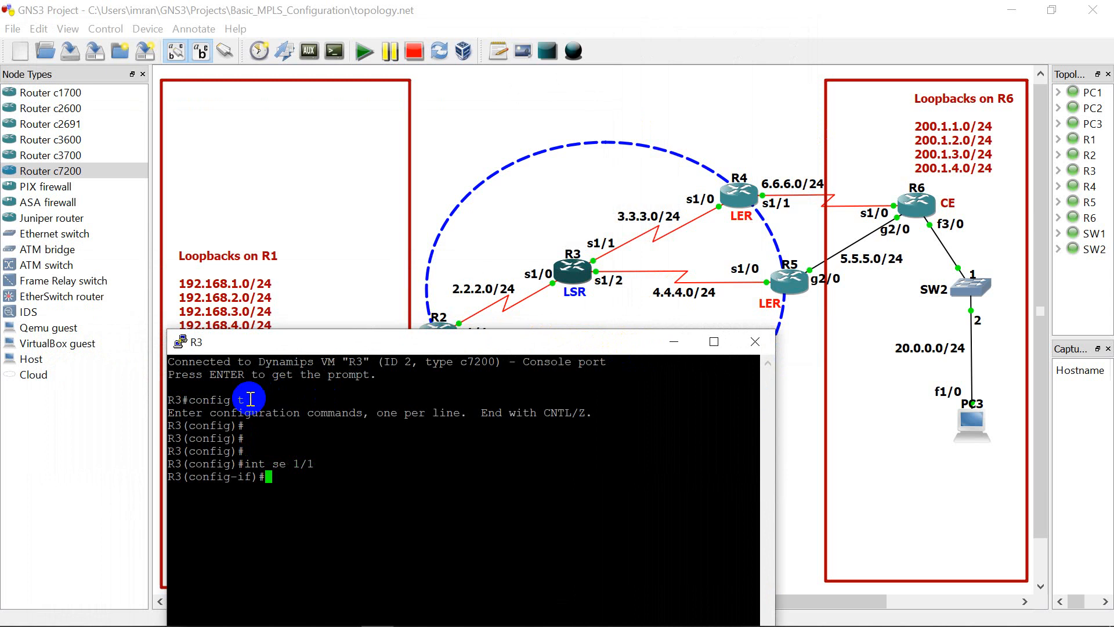
pyautogui.write('ip route-cache cef')
pyautogui.press('Return')
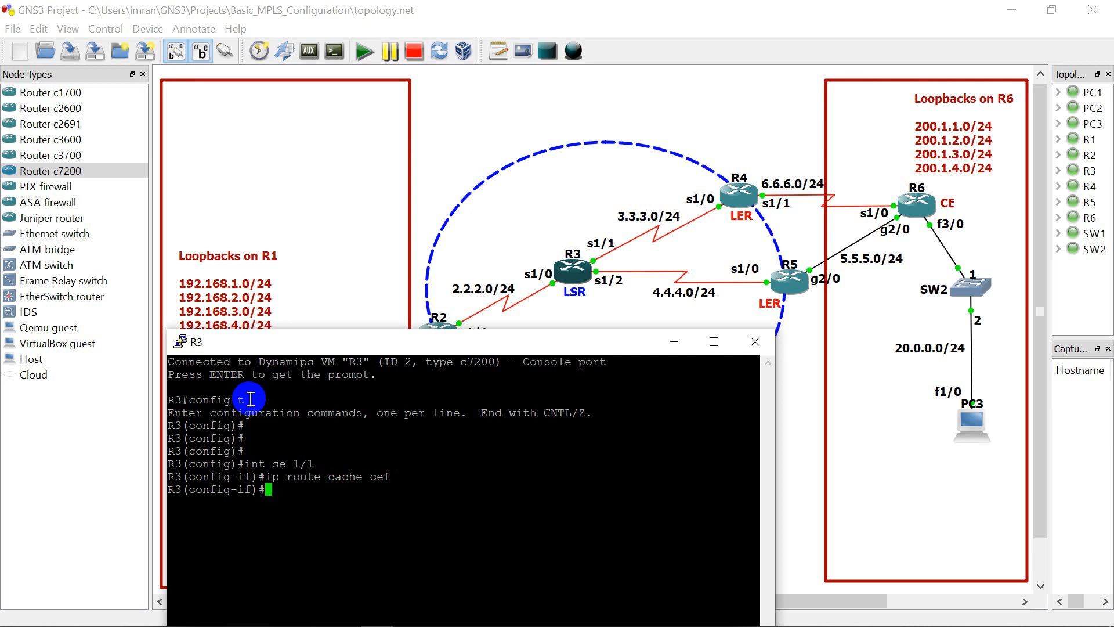
# Step: Leave the interface configuration and enable CEF globally on R3 with "ip cef"
pyautogui.write('exit')
pyautogui.press('Return')
pyautogui.write('ip cef')
pyautogui.press('Return')
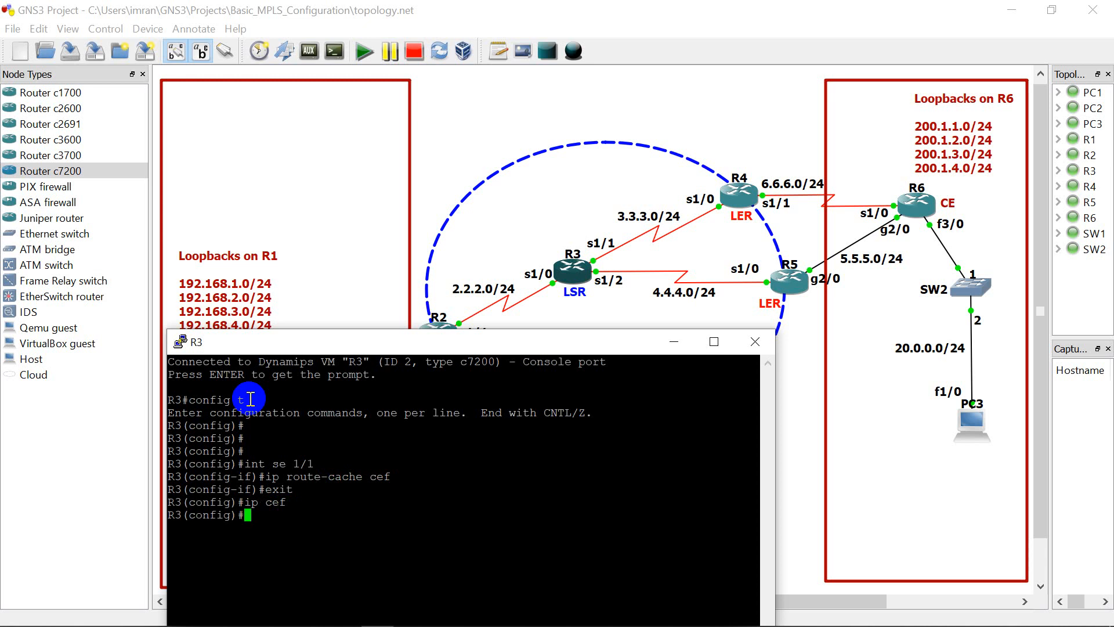
pyautogui.press('Return')
pyautogui.press('Return')
# Step: Return to R3's serial 1/1 interface and reapply "ip route-cache cef" from the command history
pyautogui.press('Up')
pyautogui.press('Up')
pyautogui.press('Up')
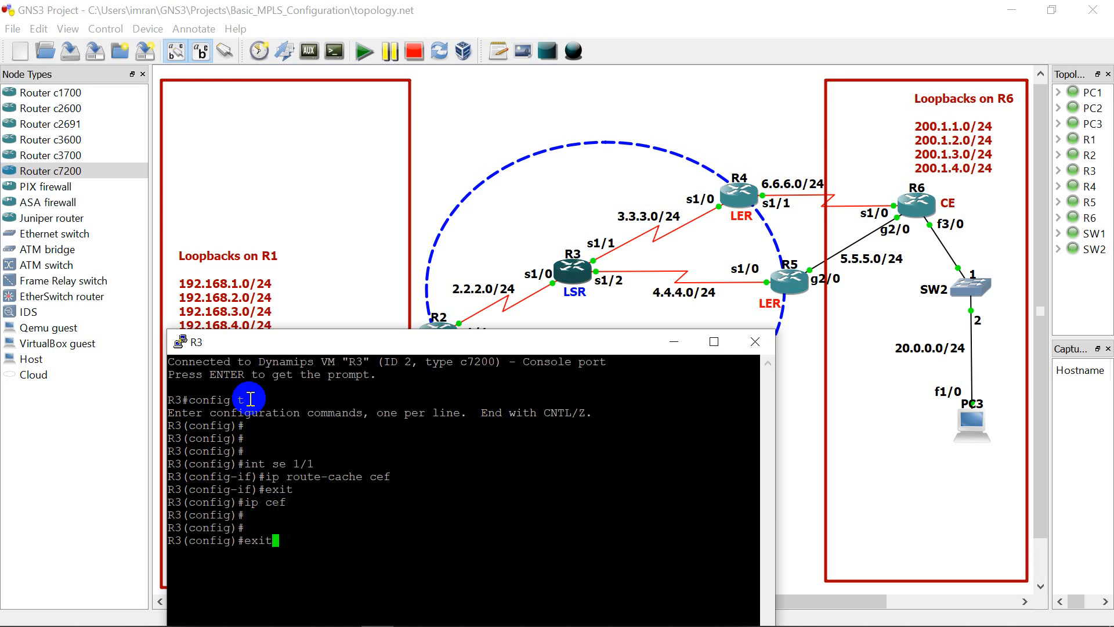
pyautogui.press('Up')
pyautogui.press('Return')
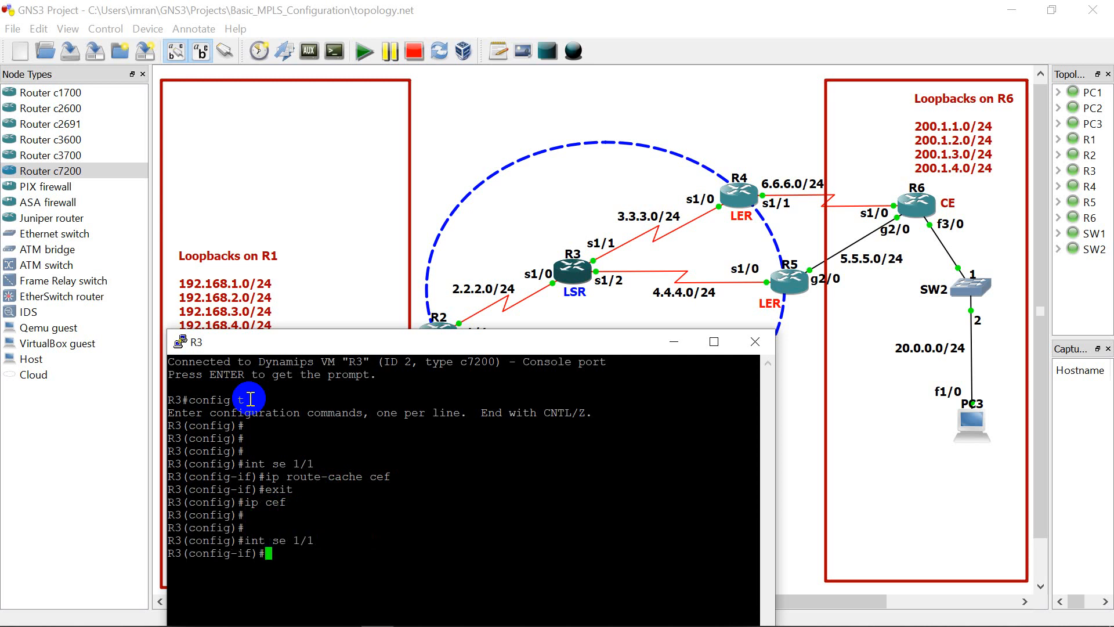
pyautogui.press('Up')
pyautogui.press('Up')
pyautogui.press('Up')
pyautogui.press('Up')
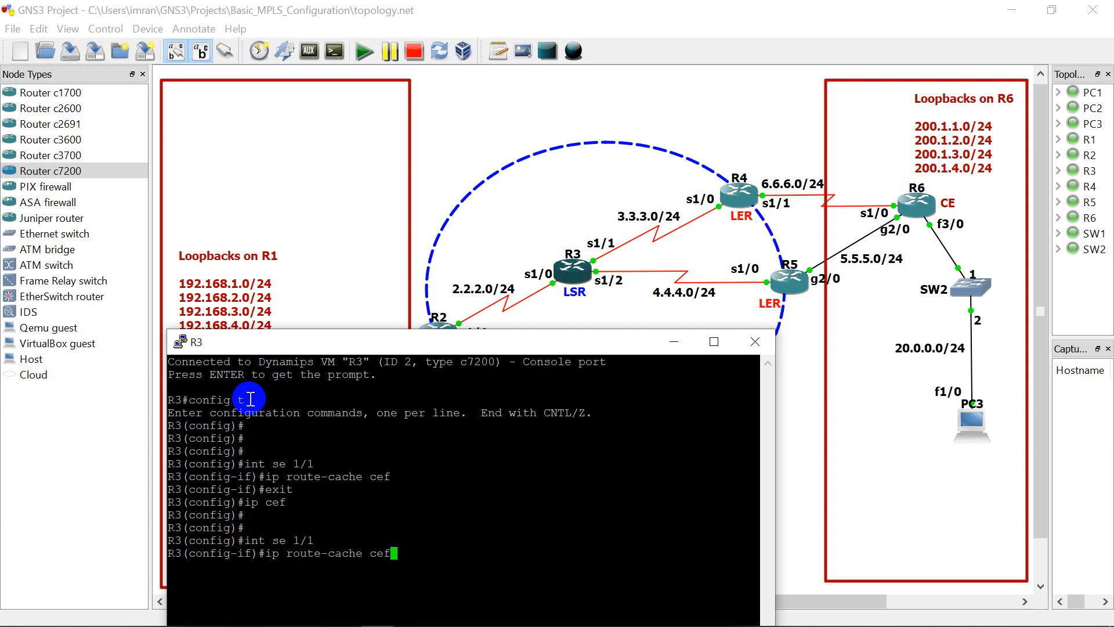
pyautogui.press('Return')
# Step: Set the MPLS MTU to 1500 on R3's serial 1/1 interface and enable MPLS forwarding of IP packets there
pyautogui.write('mpls mtu')
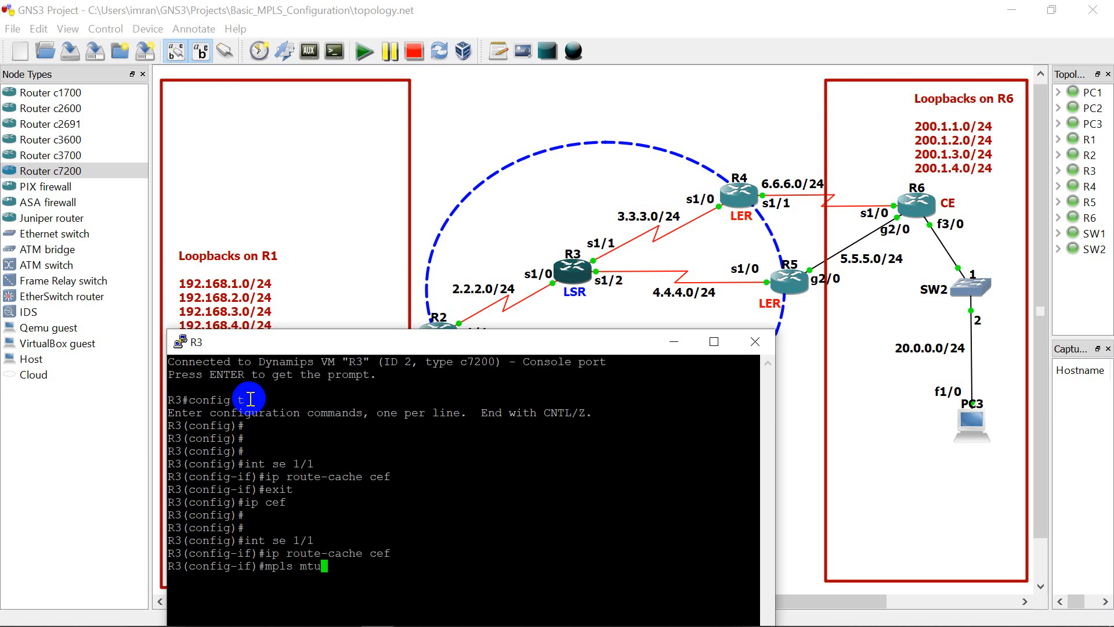
pyautogui.write(' 1500')
pyautogui.press('Return')
pyautogui.write('mpls ip')
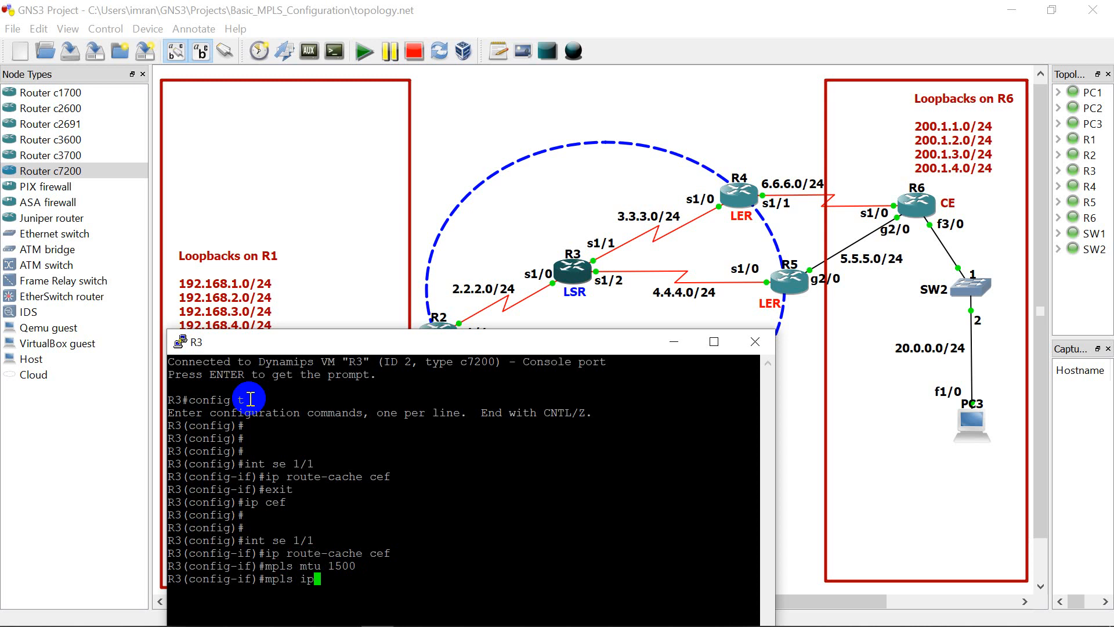
pyautogui.press('Return')
# Step: Set the MPLS label protocol to LDP on R3's serial 1/1 interface
pyautogui.write('mpls label')
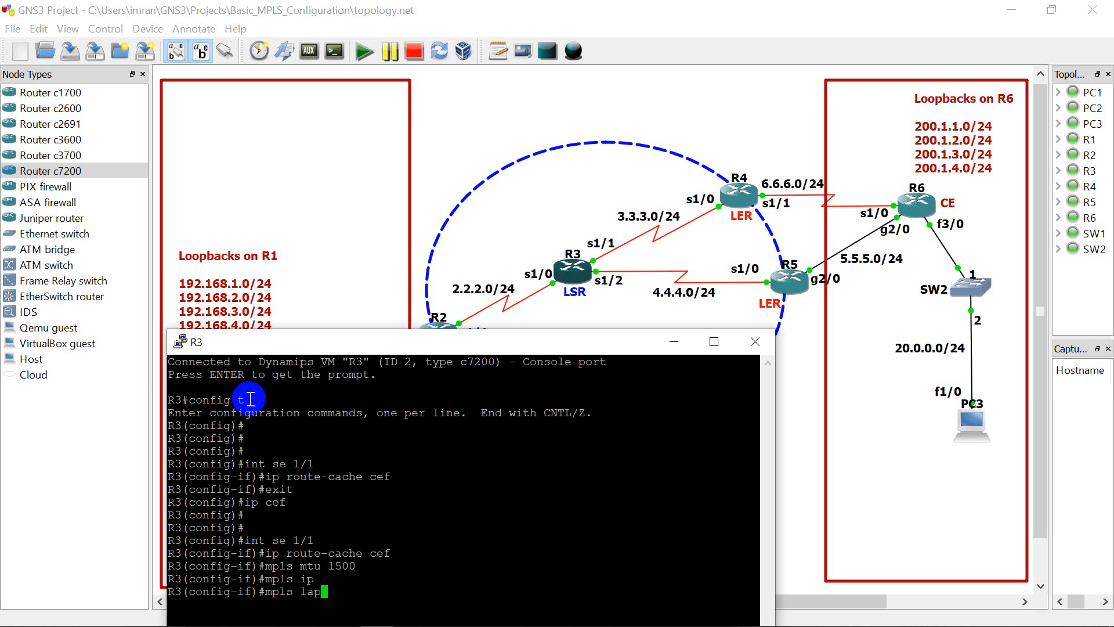
pyautogui.write(' protocol ldp')
pyautogui.press('Return')
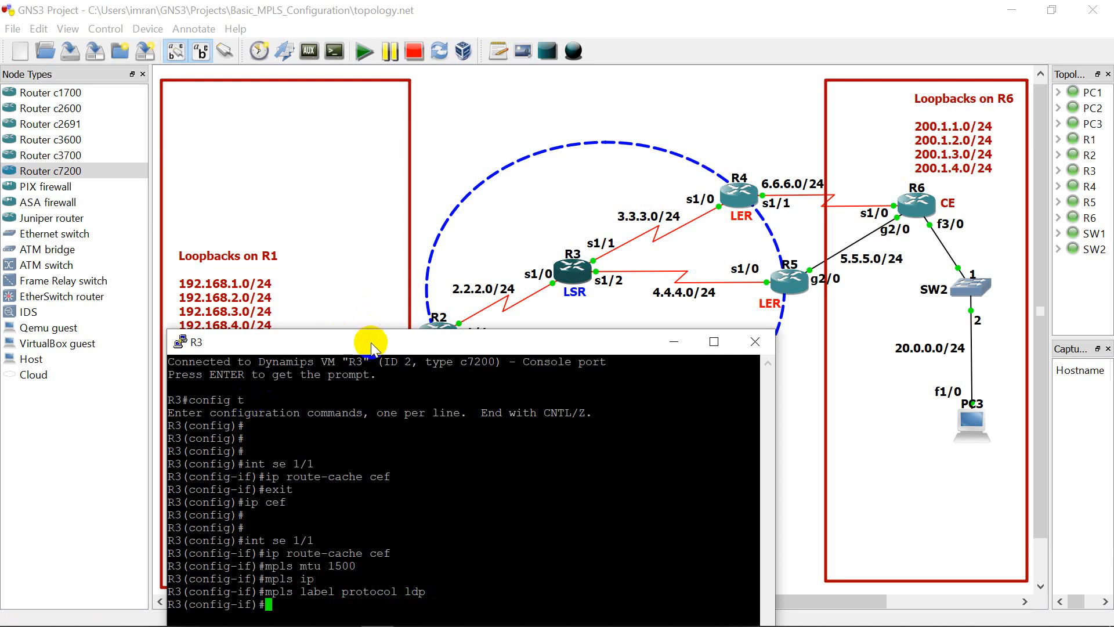
# Step: Switch to R3's serial 1/2 interface, which faces R5, and set its MPLS MTU to 1500
pyautogui.moveTo(370, 342); pyautogui.dragTo(367, 315)
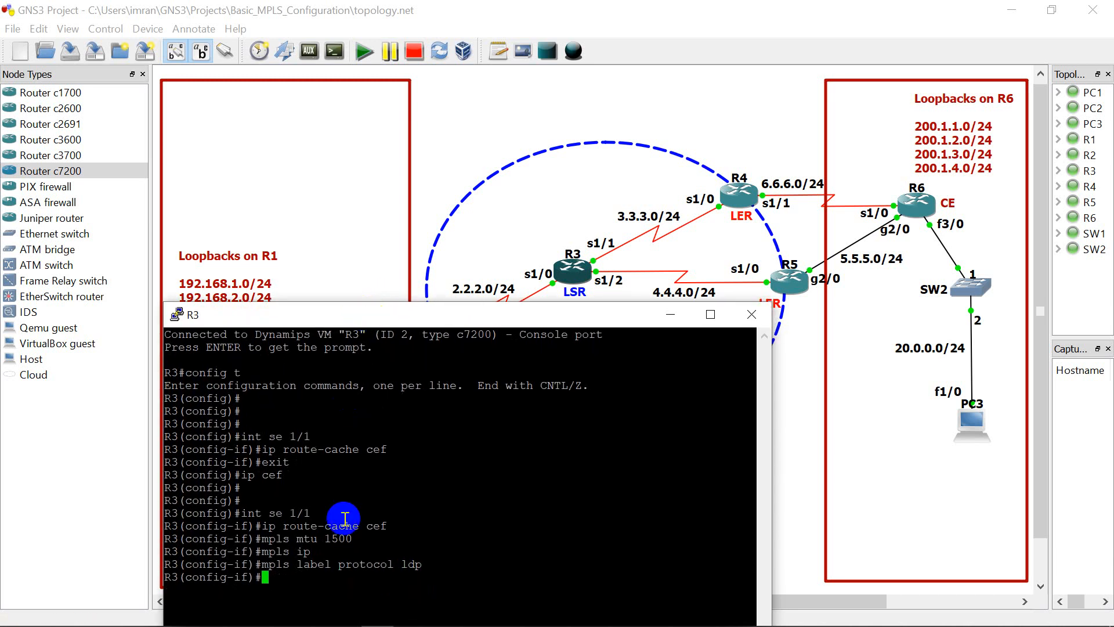
pyautogui.write('int se 1/2')
pyautogui.press('Return')
pyautogui.press('Return')
pyautogui.press('Return')
pyautogui.press('Return')
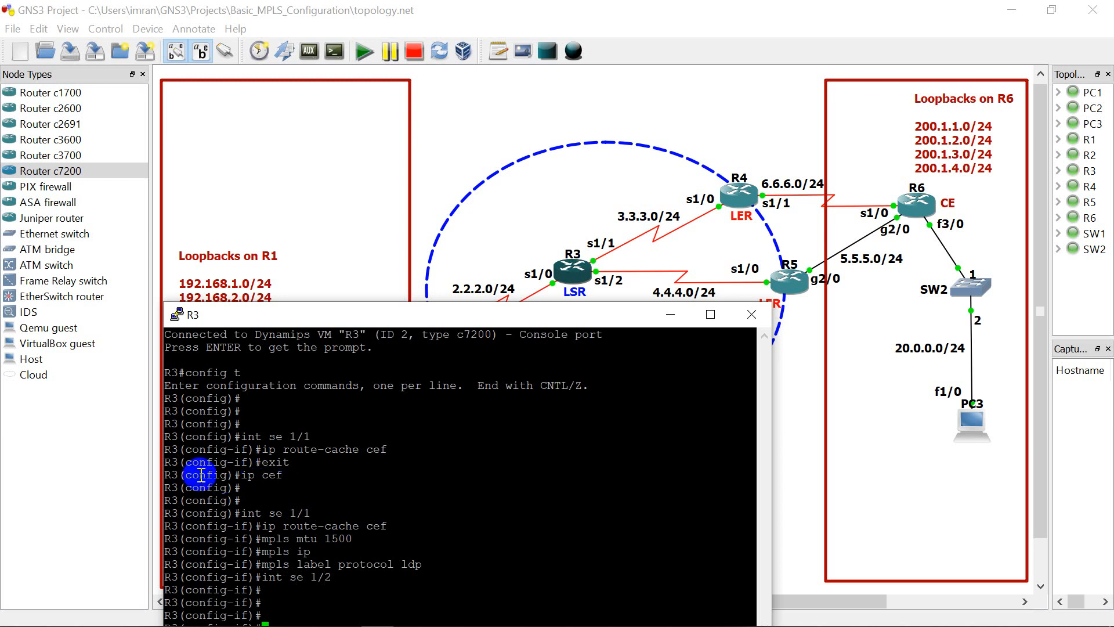
pyautogui.click(423, 313)
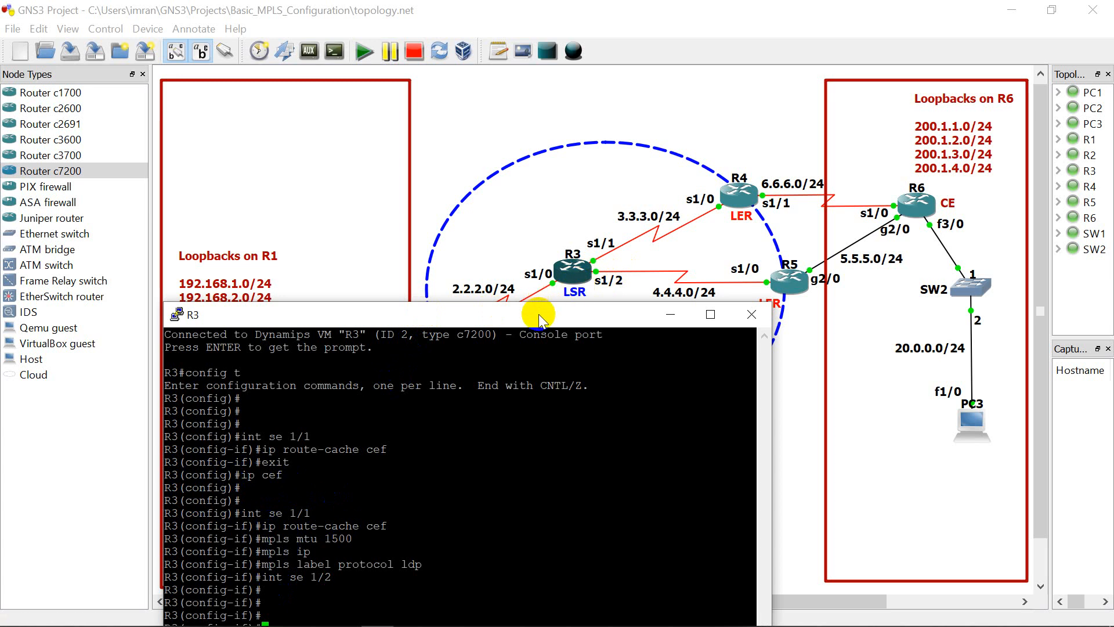
pyautogui.moveTo(539, 317); pyautogui.dragTo(544, 159)
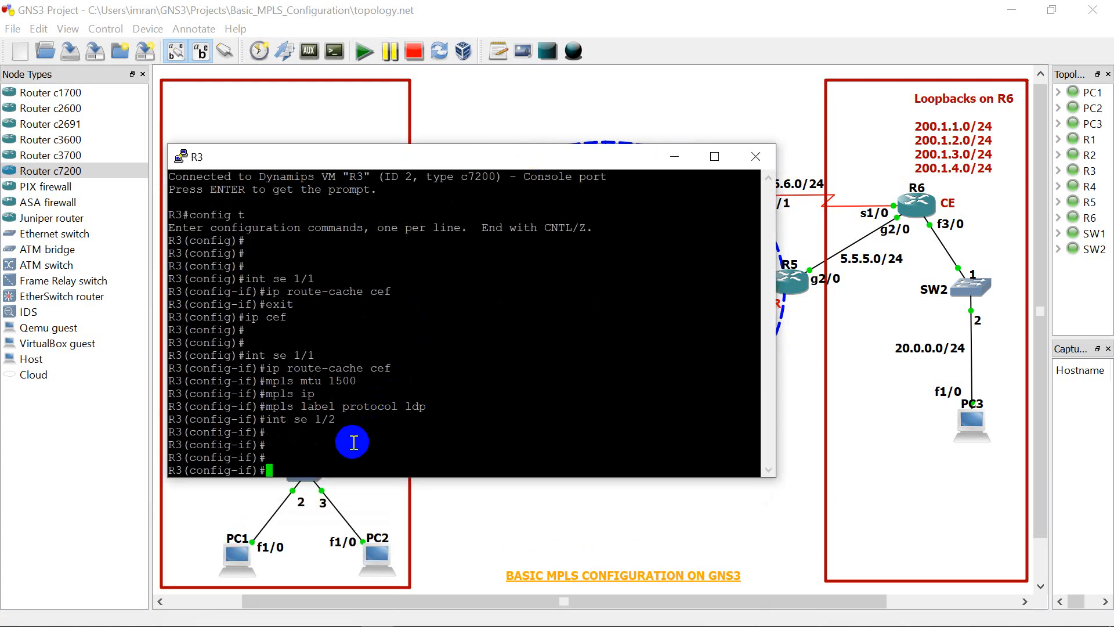
pyautogui.write('mpls mtu 1500')
pyautogui.press('Return')
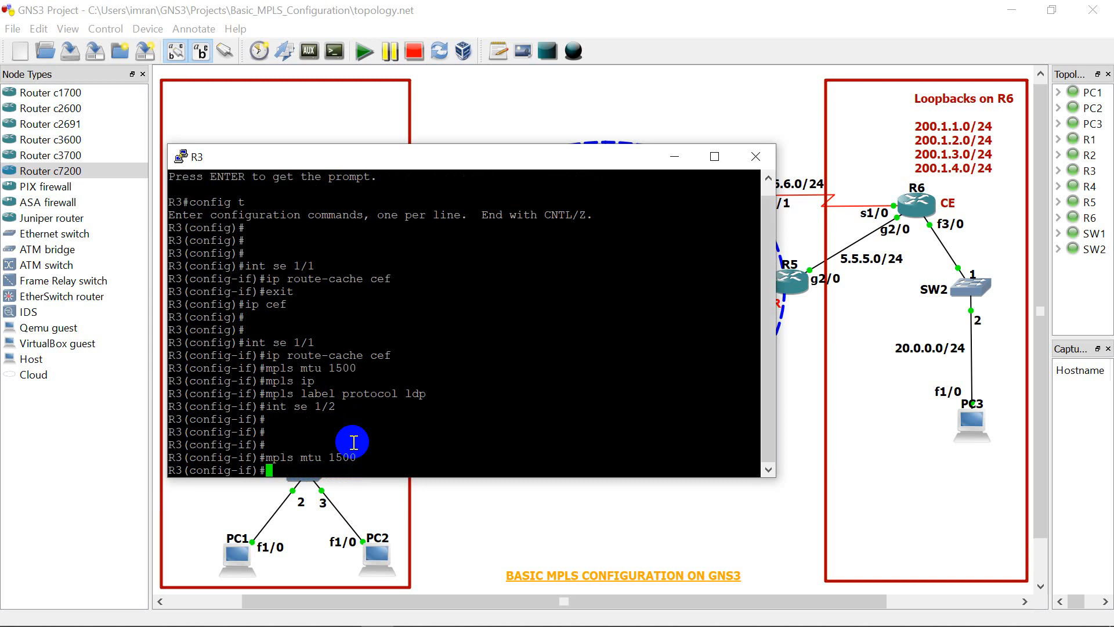
# Step: Enable CEF switching with "ip route-cache cef" and MPLS forwarding with "mpls ip" on R3's serial 1/2 interface
pyautogui.write('ip route-cache cef')
pyautogui.press('Return')
pyautogui.press('Return')
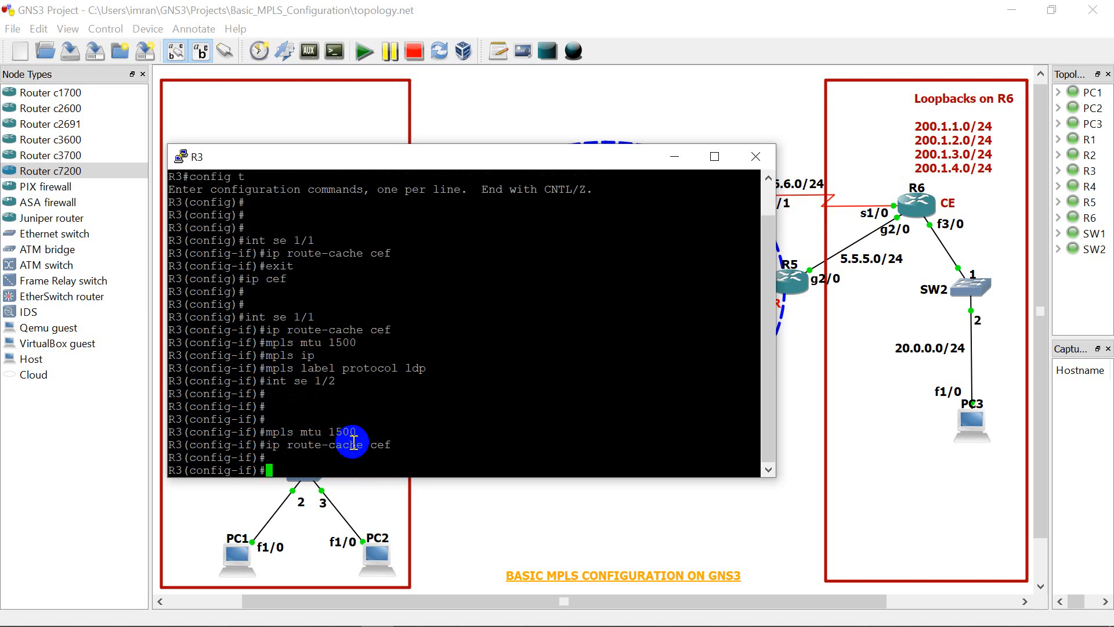
pyautogui.write('mpls ip')
pyautogui.press('Return')
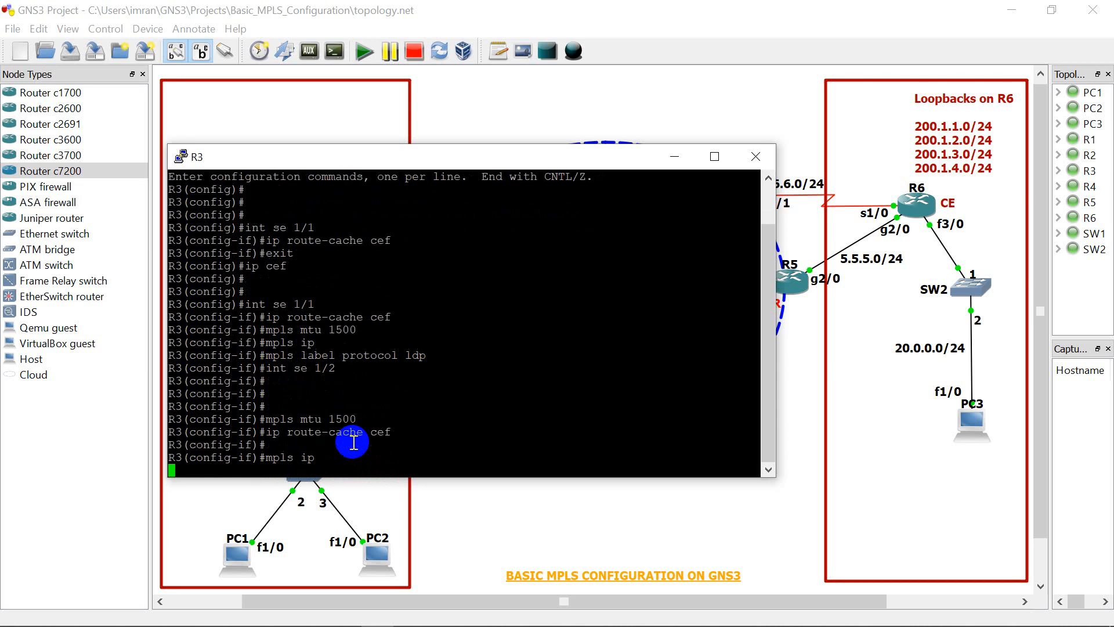
pyautogui.press('Return')
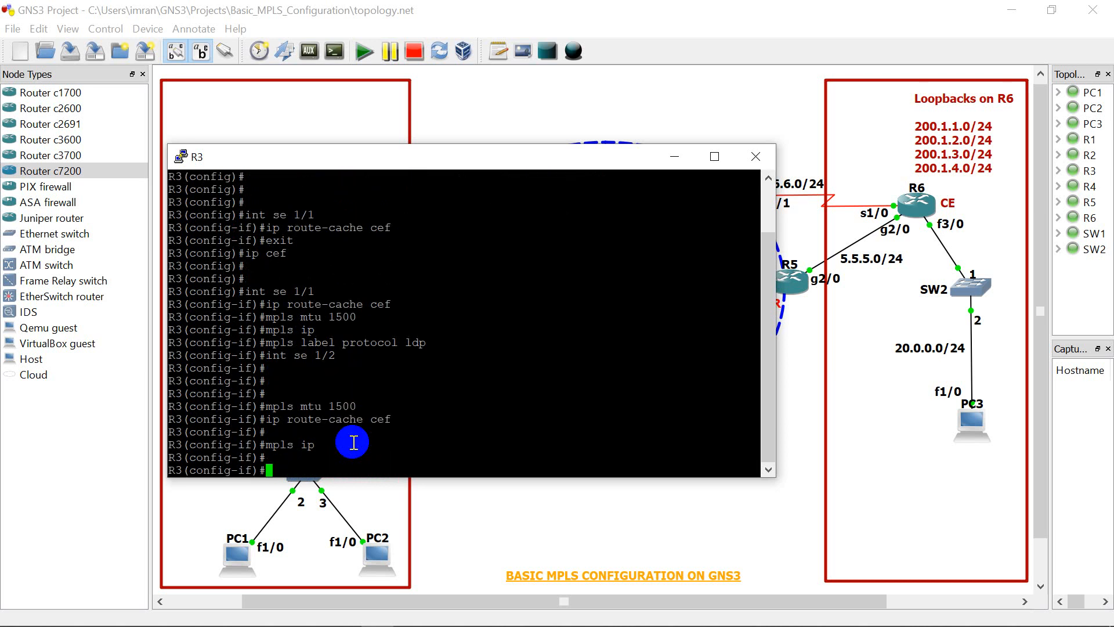
# Step: Set the MPLS label protocol to LDP on R3's serial 1/2 interface
pyautogui.write('mpls label protocol ls')
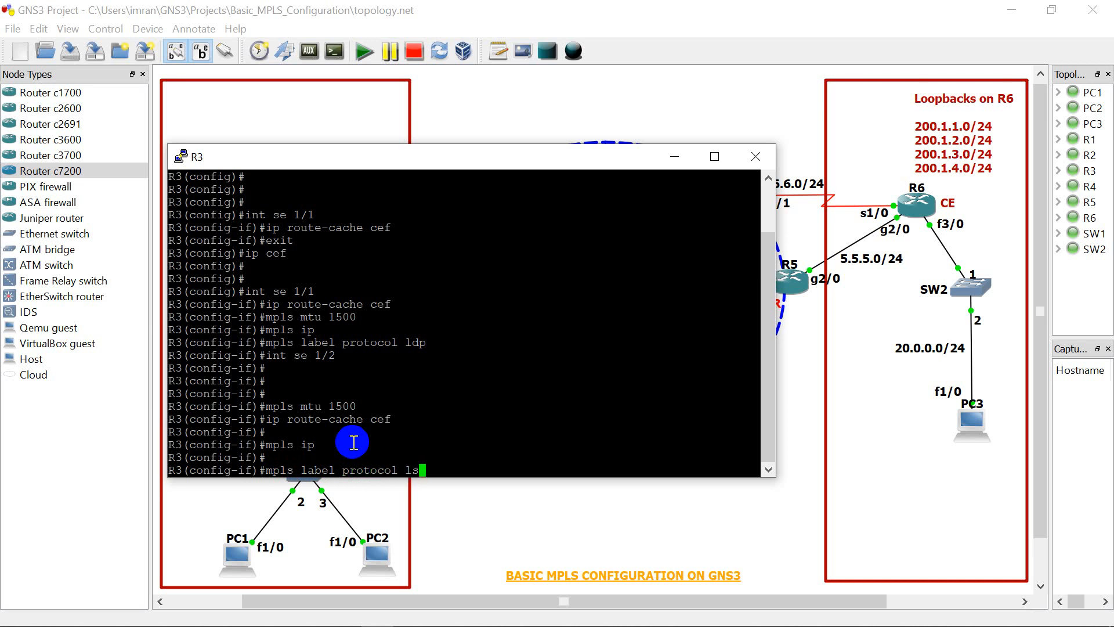
pyautogui.press('BackSpace')
pyautogui.write('dp')
pyautogui.press('Return')
pyautogui.press('Return')
pyautogui.press('Return')
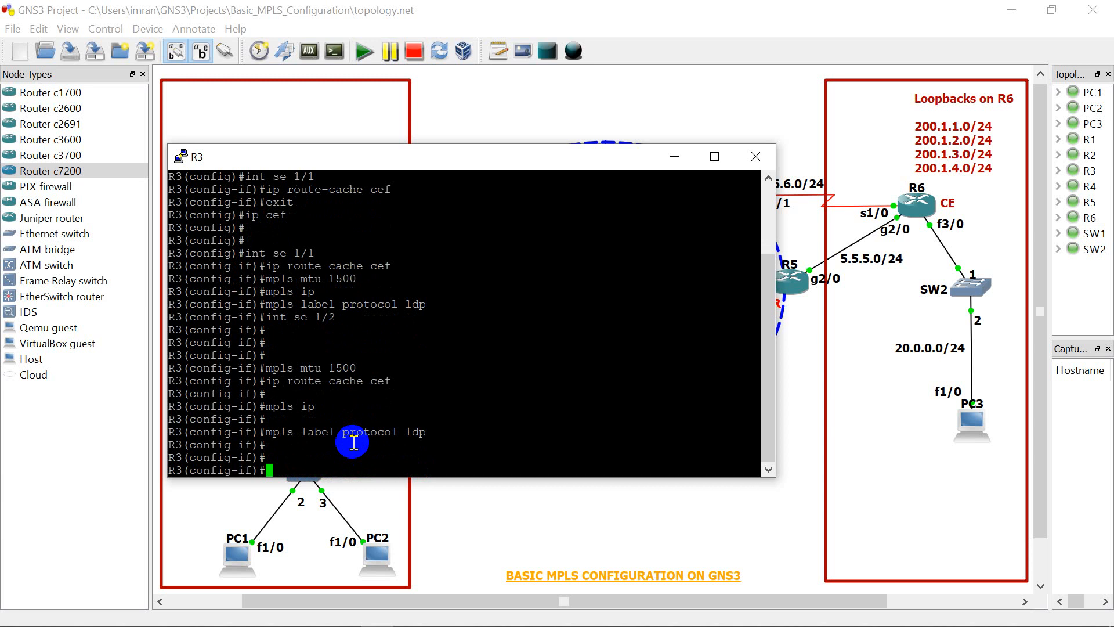
# Step: Switch to R3's serial 1/0 interface, which faces R2, and set its MPLS MTU to 1500
pyautogui.write('int se 1/0')
pyautogui.press('Return')
pyautogui.press('Return')
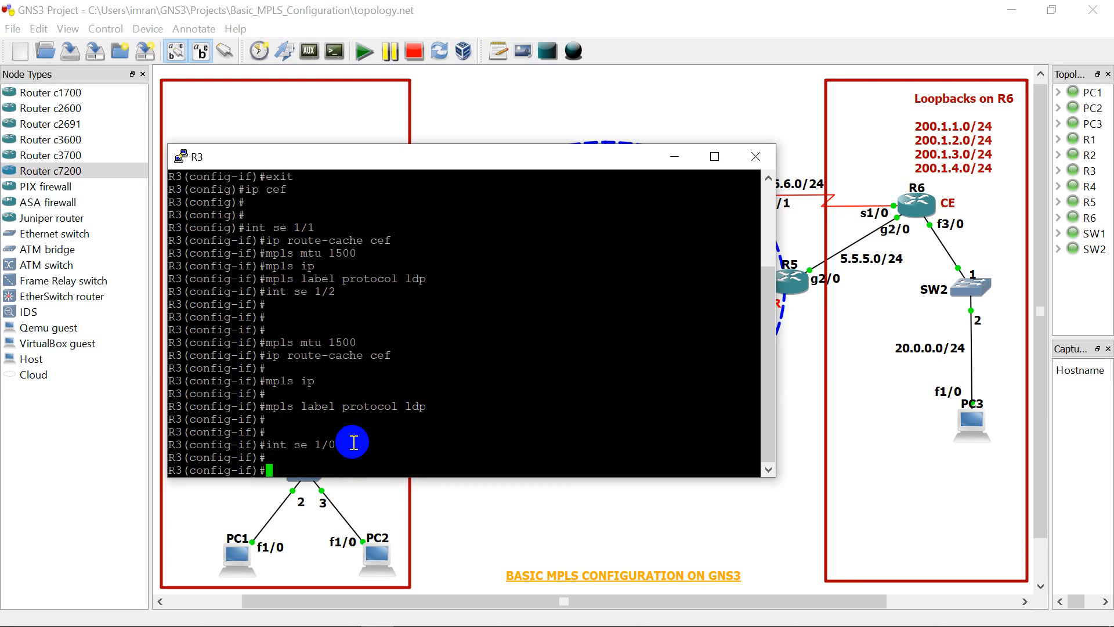
pyautogui.write('mpls mtu 1500')
pyautogui.press('Return')
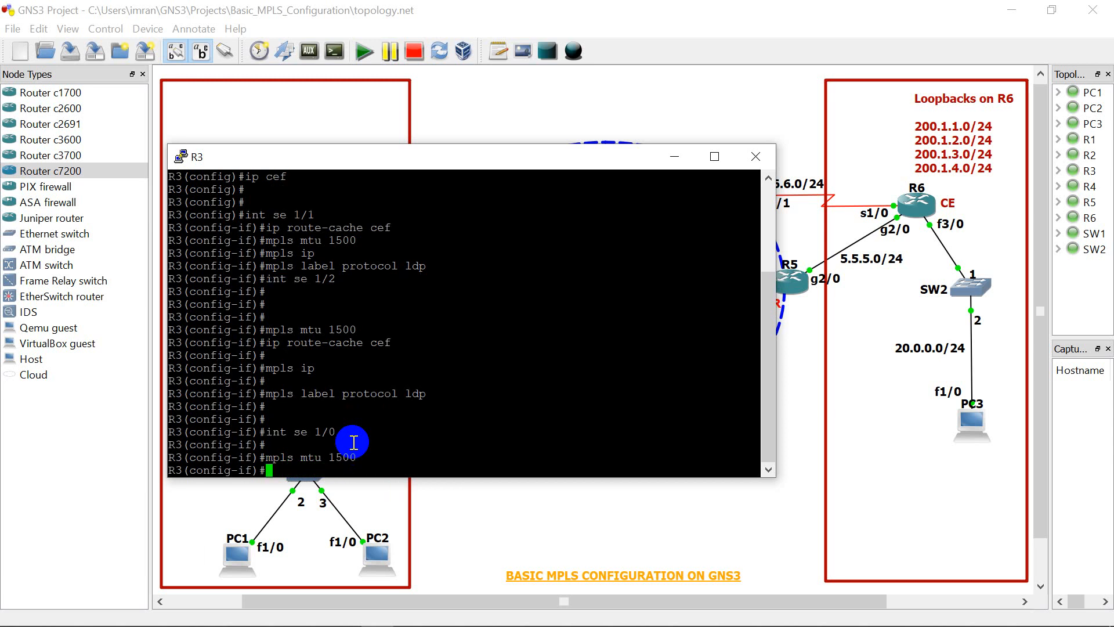
# Step: Enable CEF switching on R3's serial 1/0 interface with "ip route-cache cef"
pyautogui.write('ip route')
pyautogui.write(' cache')
pyautogui.press('Left')
pyautogui.press('Left')
pyautogui.press('Left')
pyautogui.press('Left')
pyautogui.press('Left')
pyautogui.press('Right')
pyautogui.press('Right')
pyautogui.press('Right')
pyautogui.press('Right')
pyautogui.press('Right')
pyautogui.write('cef')
pyautogui.press('Return')
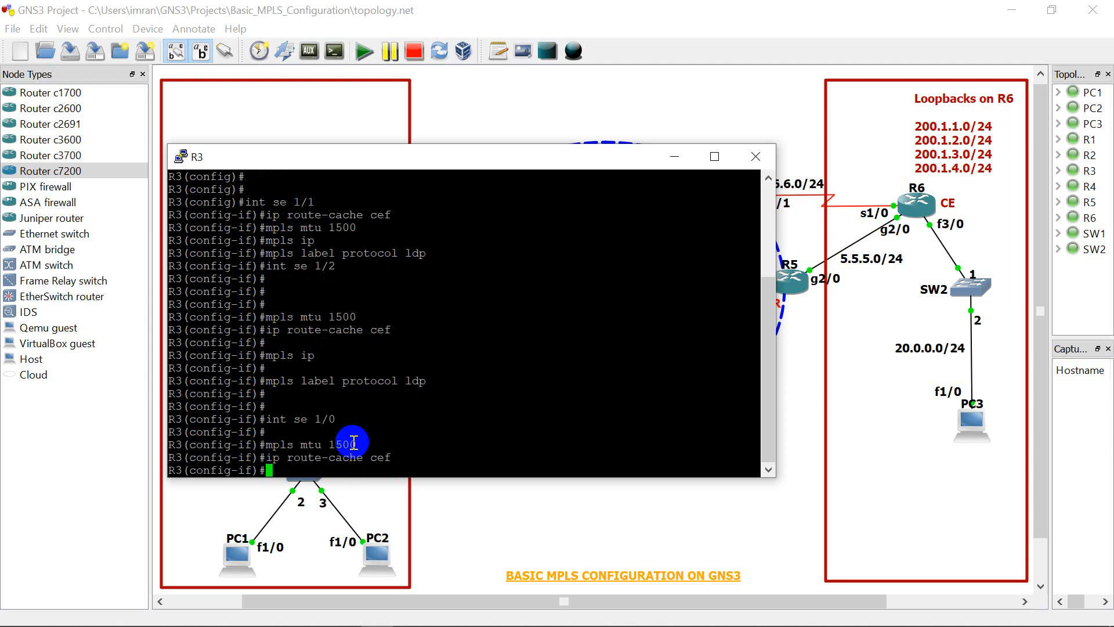
# Step: Enable MPLS forwarding of IP packets on R3's serial 1/0 interface and set its label protocol to LDP
pyautogui.write('mpls ip')
pyautogui.press('Return')
pyautogui.press('Return')
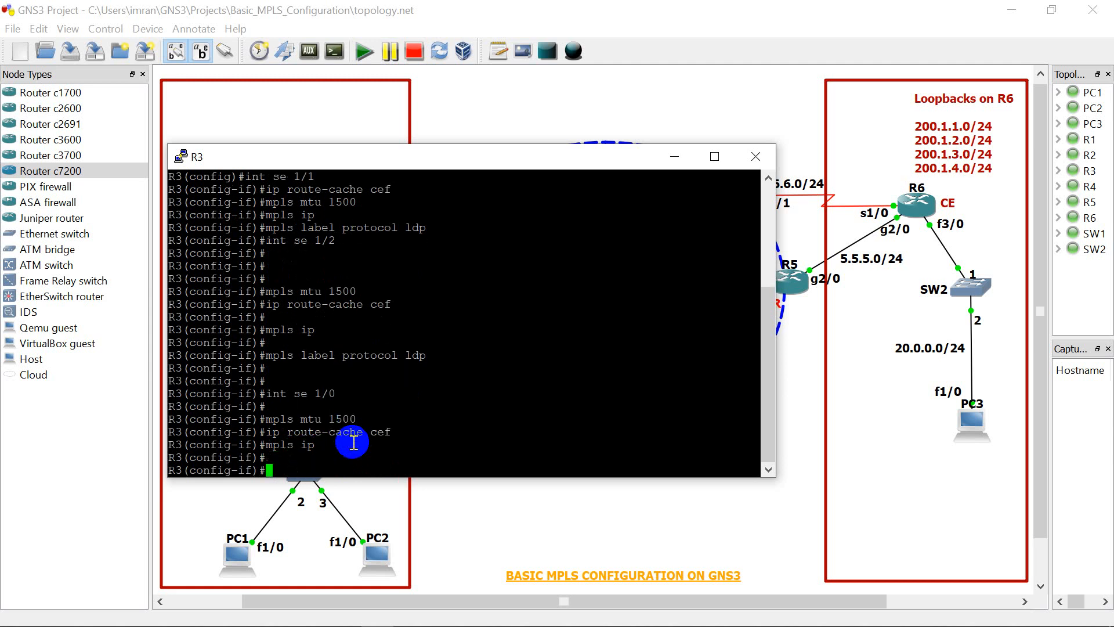
pyautogui.write('mpls lab')
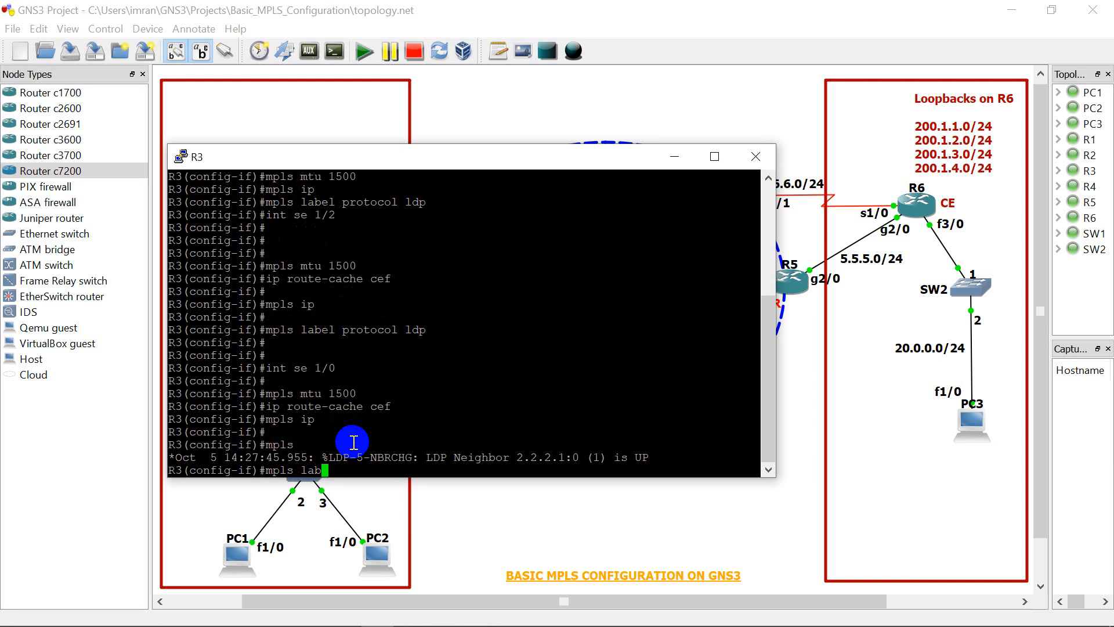
pyautogui.write('el protocol ldp')
pyautogui.press('Return')
pyautogui.press('Return')
pyautogui.press('Return')
pyautogui.press('Return')
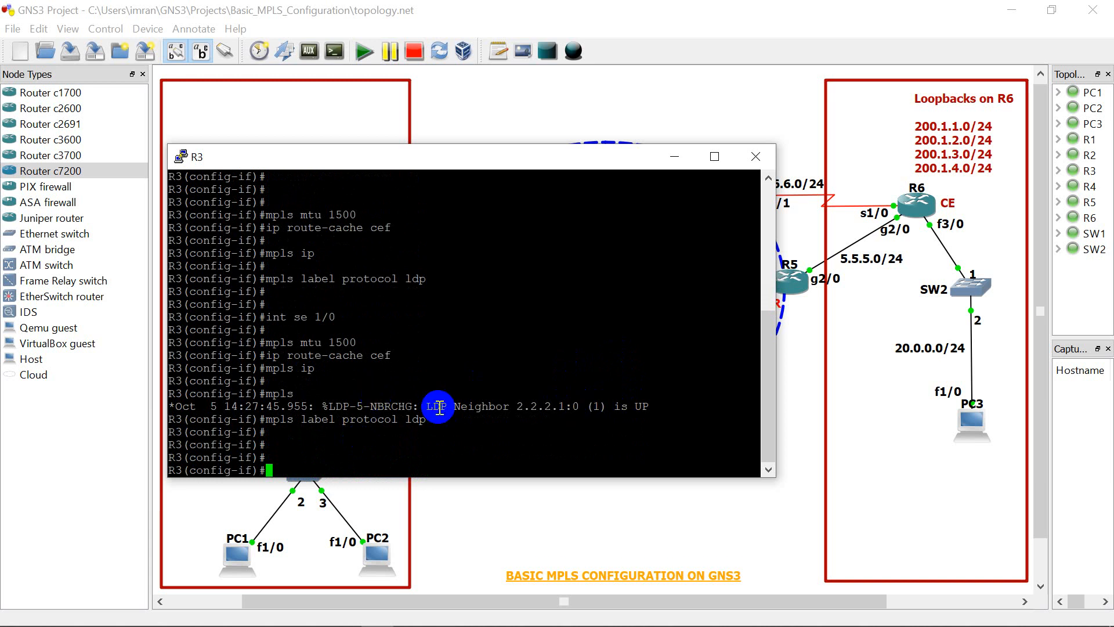
# Step: End R3's configuration mode and return to the privileged prompt
pyautogui.write('end')
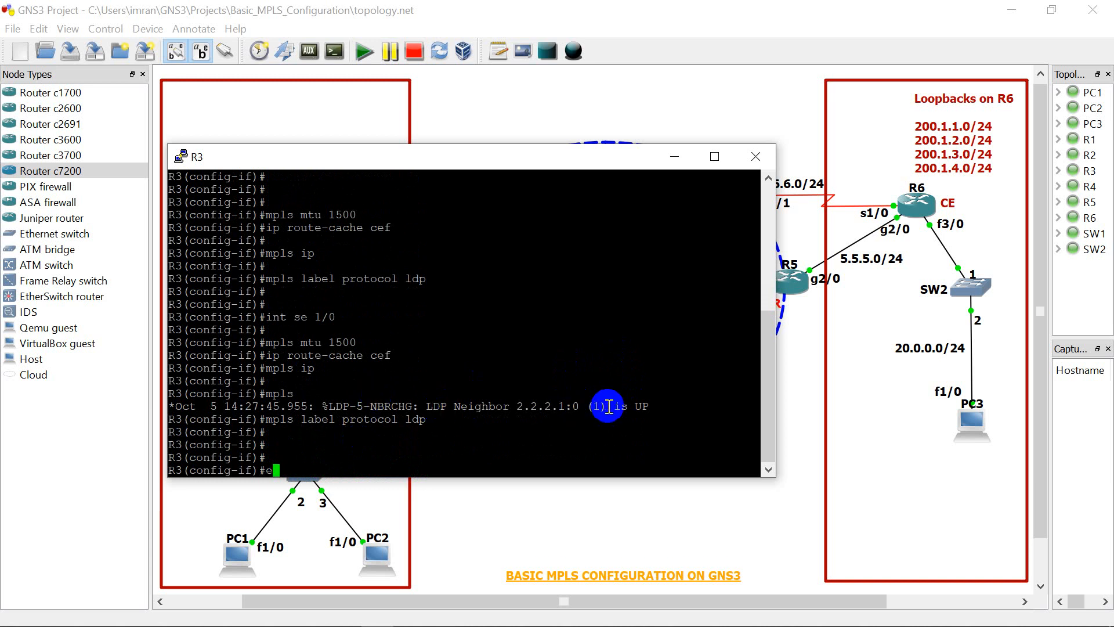
pyautogui.press('Return')
pyautogui.press('Return')
pyautogui.press('Return')
pyautogui.press('Return')
pyautogui.press('Return')
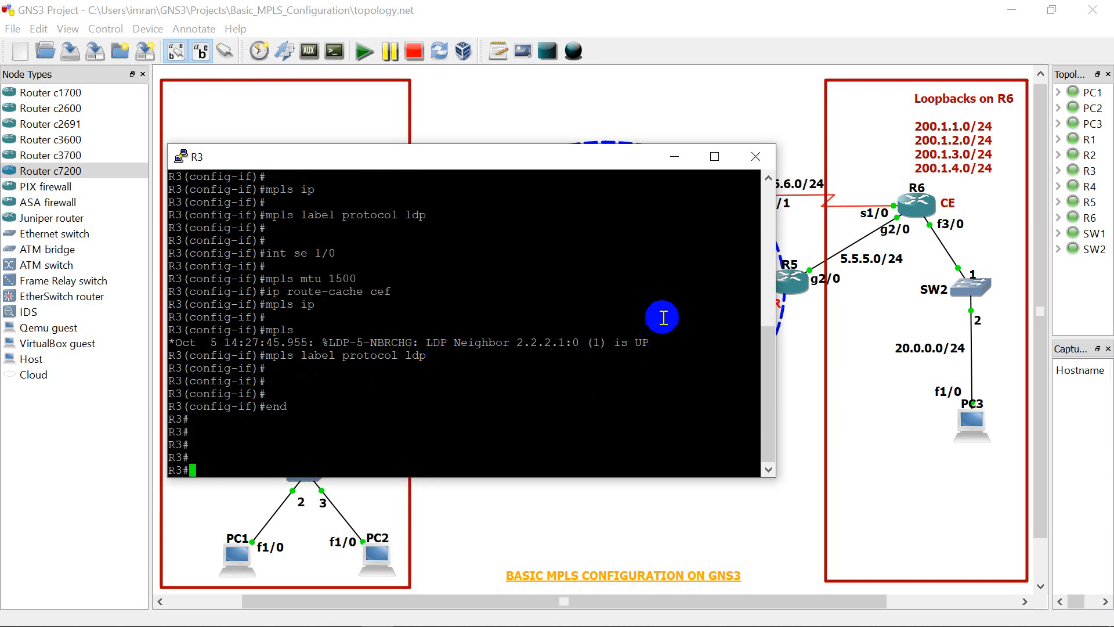
# Step: Switch from R3's console to R4's console and enter global configuration mode
pyautogui.click(745, 160)
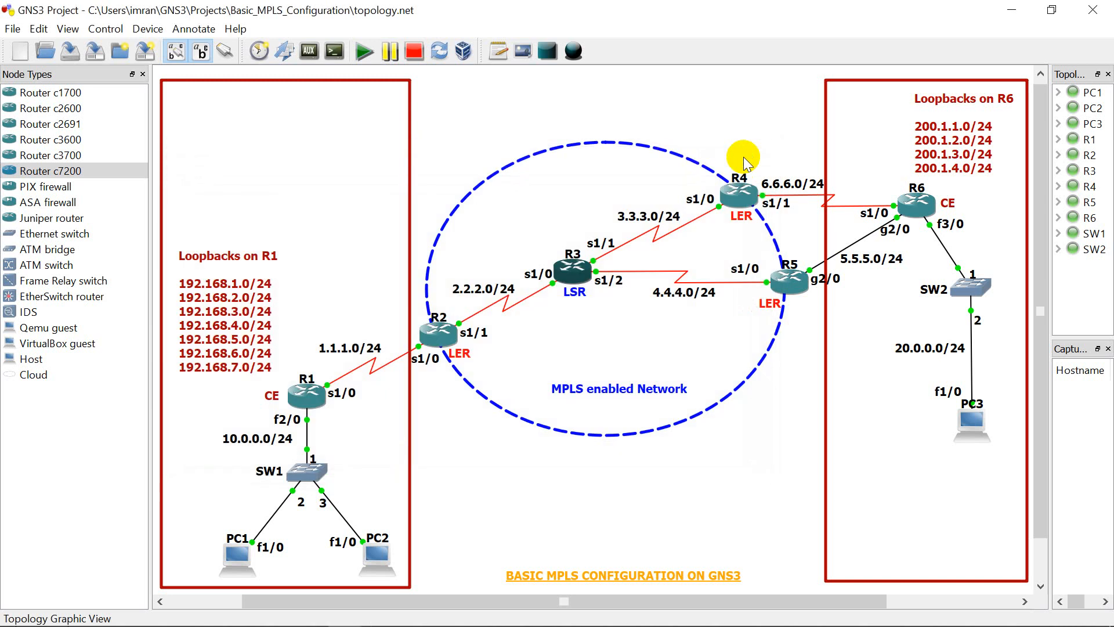
pyautogui.rightClick(738, 207)
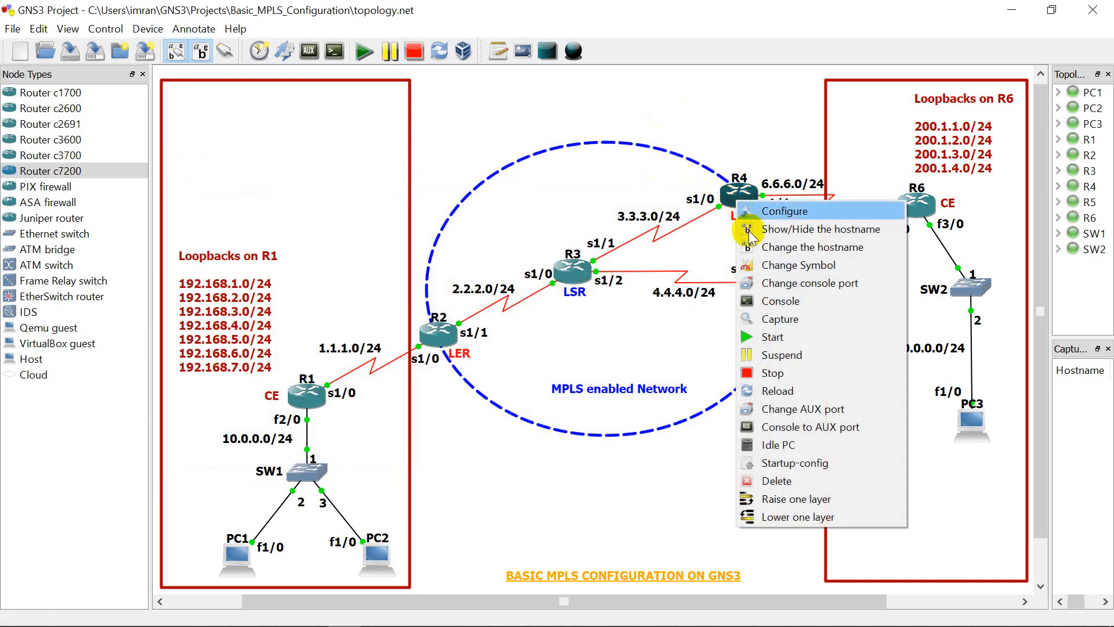
pyautogui.click(763, 302)
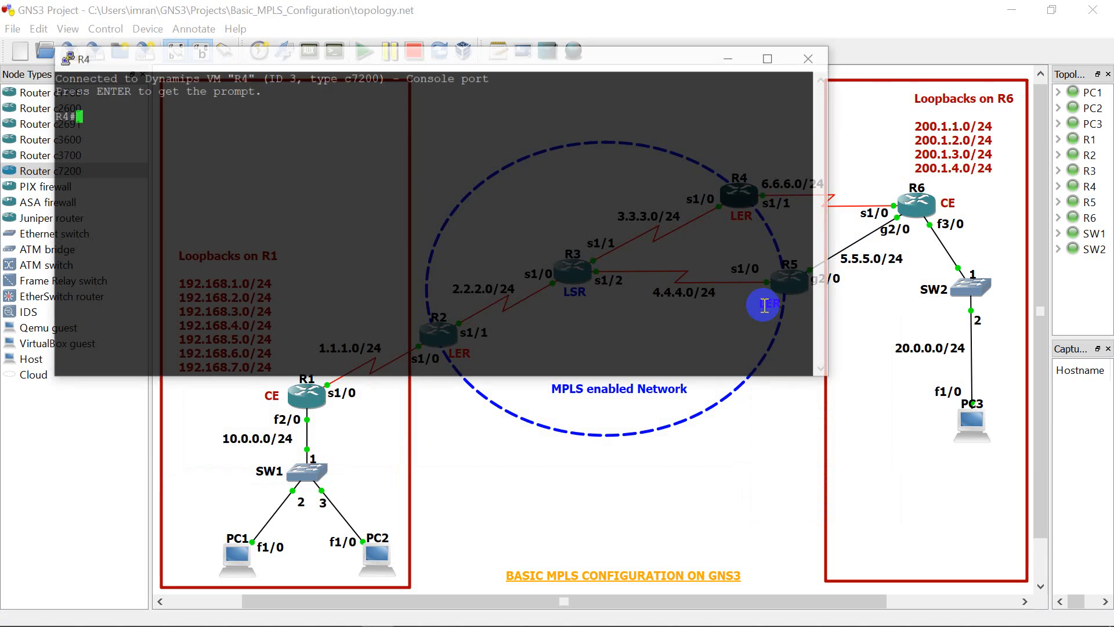
pyautogui.press('Return')
pyautogui.press('Return')
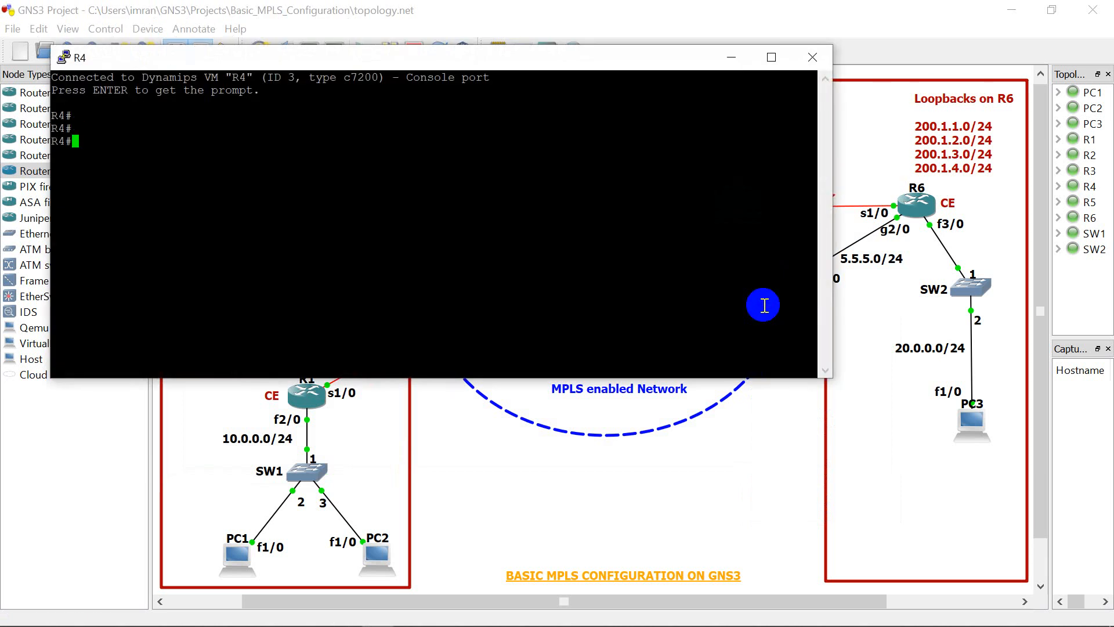
pyautogui.write('config t')
pyautogui.press('Return')
pyautogui.press('Return')
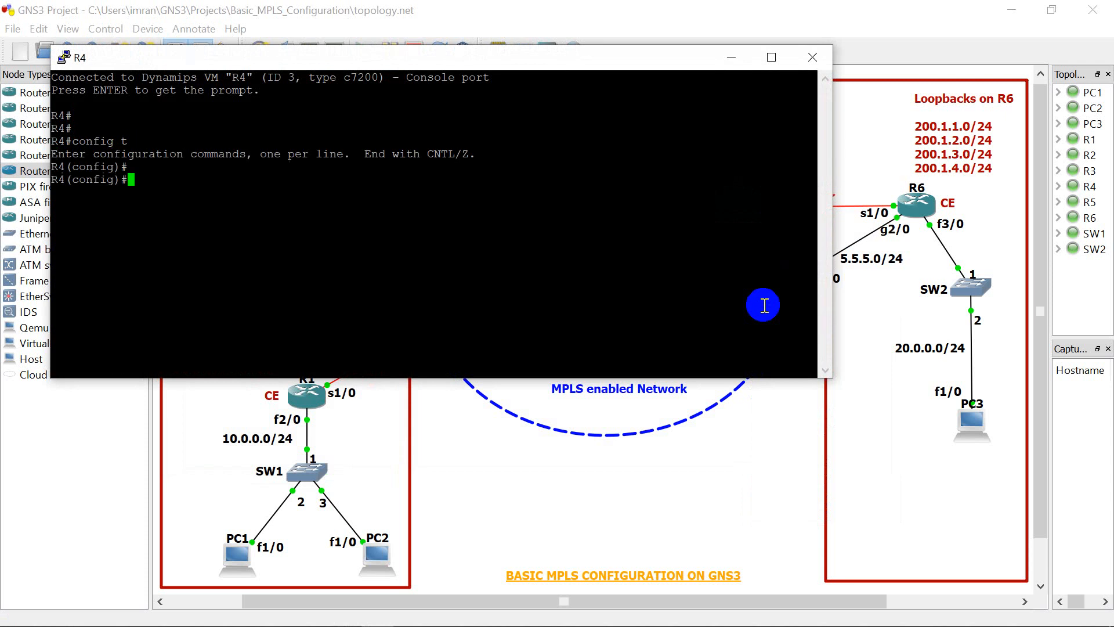
# Step: Enable Cisco Express Forwarding globally on R4 with "ip cef"
pyautogui.press('Return')
pyautogui.write('ip cef')
pyautogui.press('Return')
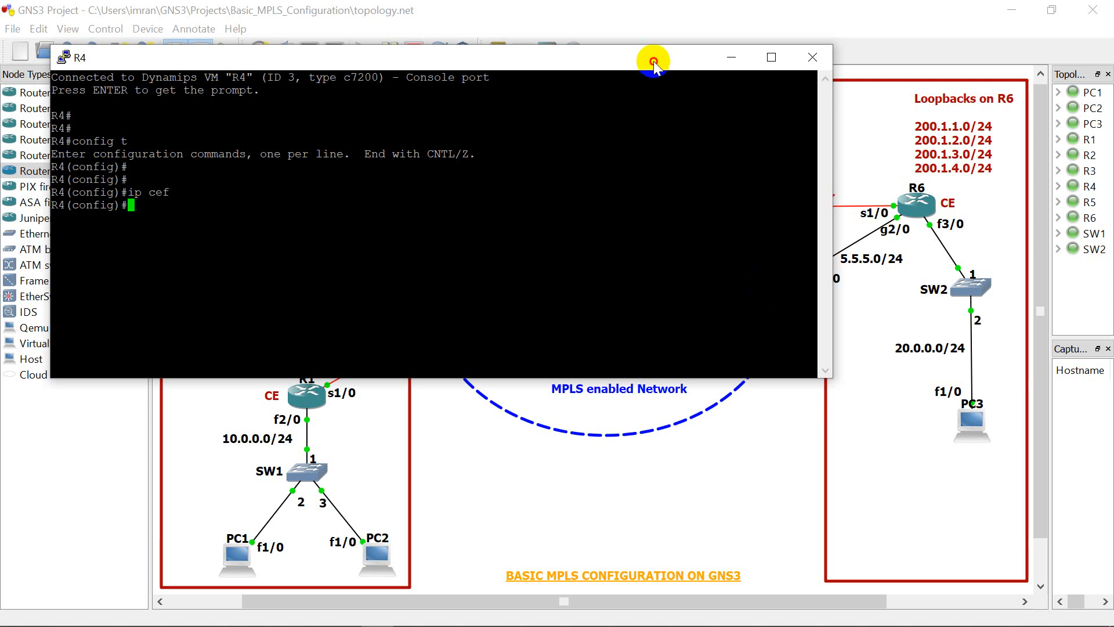
# Step: Enable MPLS forwarding of IP packets on R4's serial 1/0 interface, which faces R3, with "mpls ip"
pyautogui.moveTo(654, 61); pyautogui.dragTo(675, 244)
pyautogui.moveTo(697, 169); pyautogui.dragTo(722, 102)
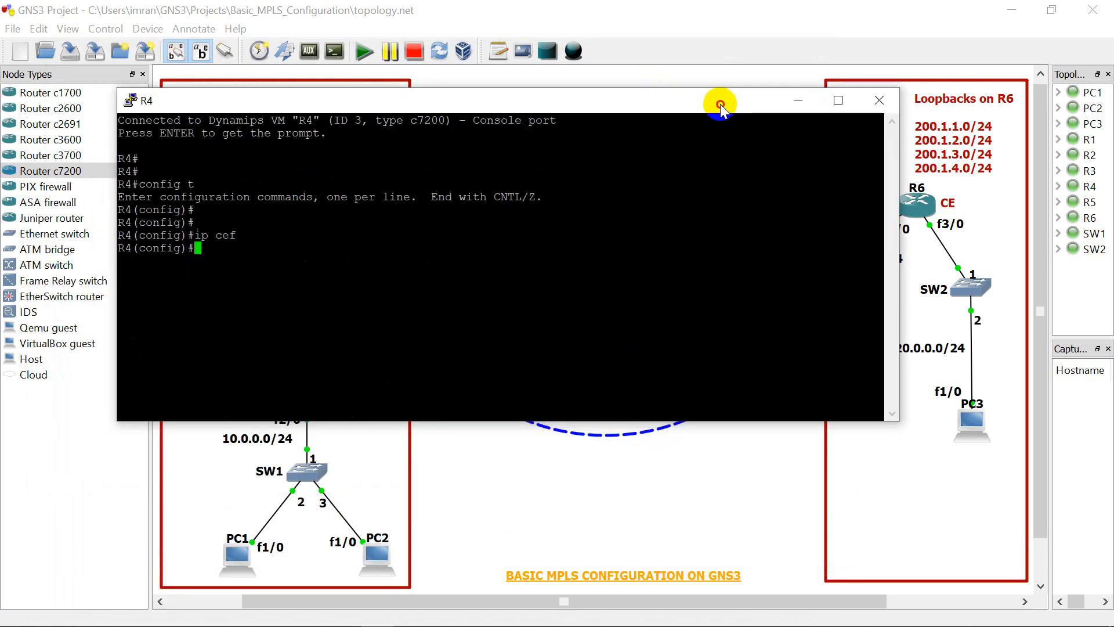
pyautogui.click(462, 256)
pyautogui.write('int s')
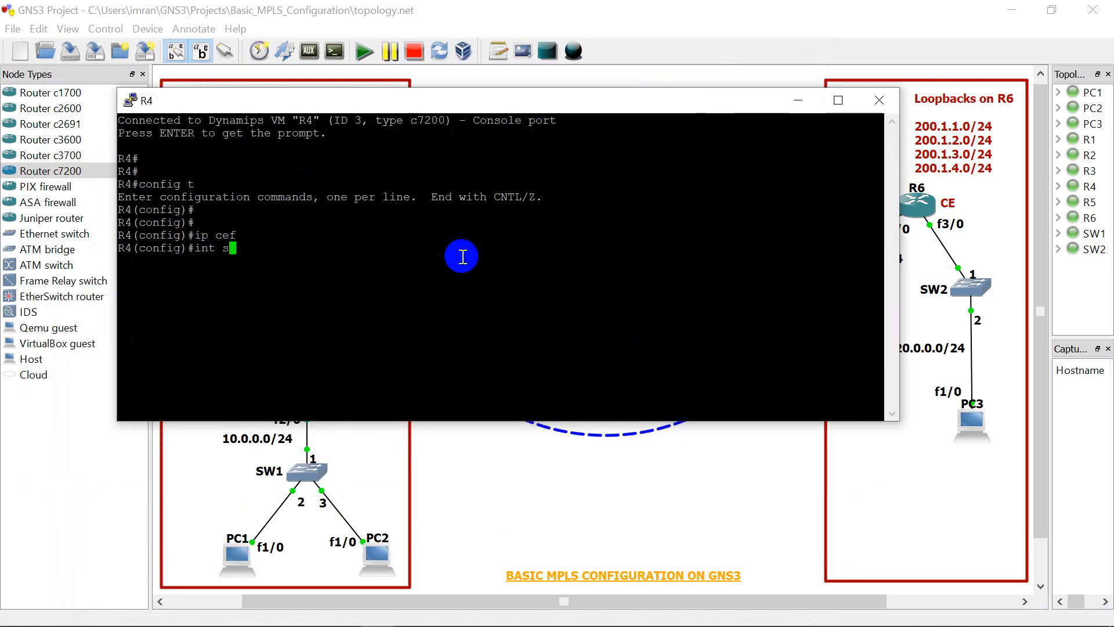
pyautogui.write('e 1/0')
pyautogui.press('Return')
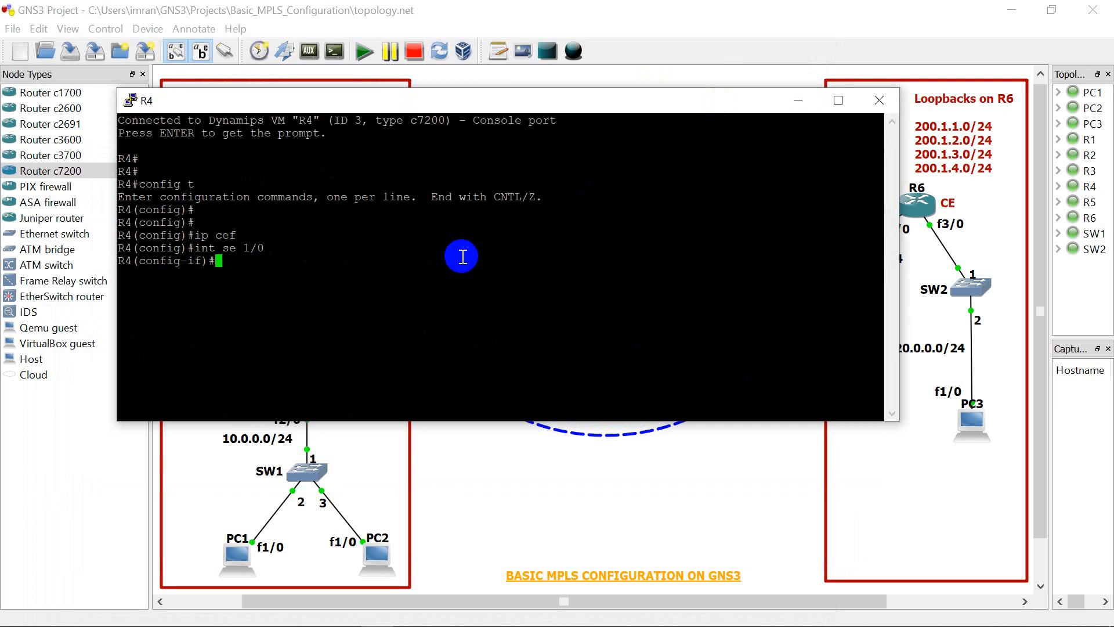
pyautogui.write('mpls ip')
pyautogui.press('Return')
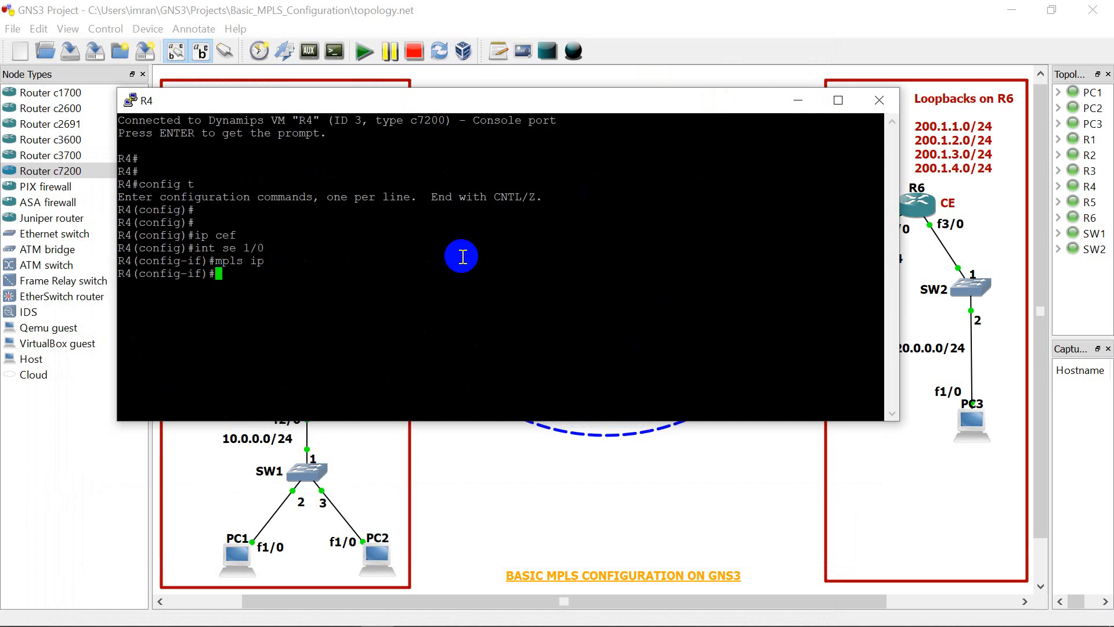
# Step: Set the MPLS label protocol on R4's serial 1/0 interface to LDP with "mpls label protocol ldp"
pyautogui.write('mpls label prot')
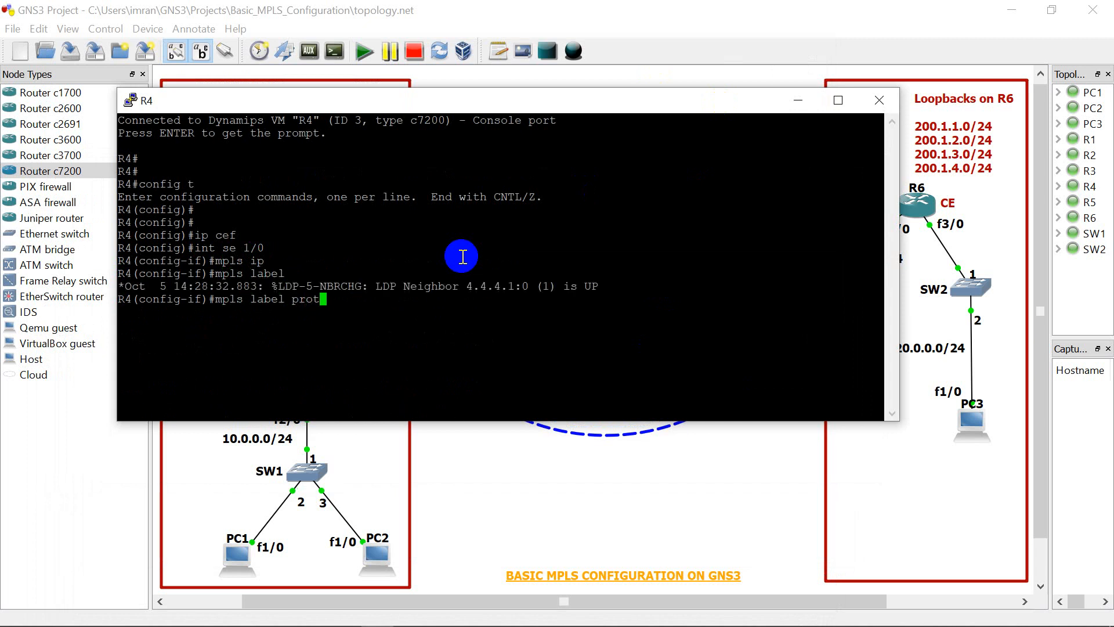
pyautogui.write('col ldp')
pyautogui.press('Return')
pyautogui.press('Up')
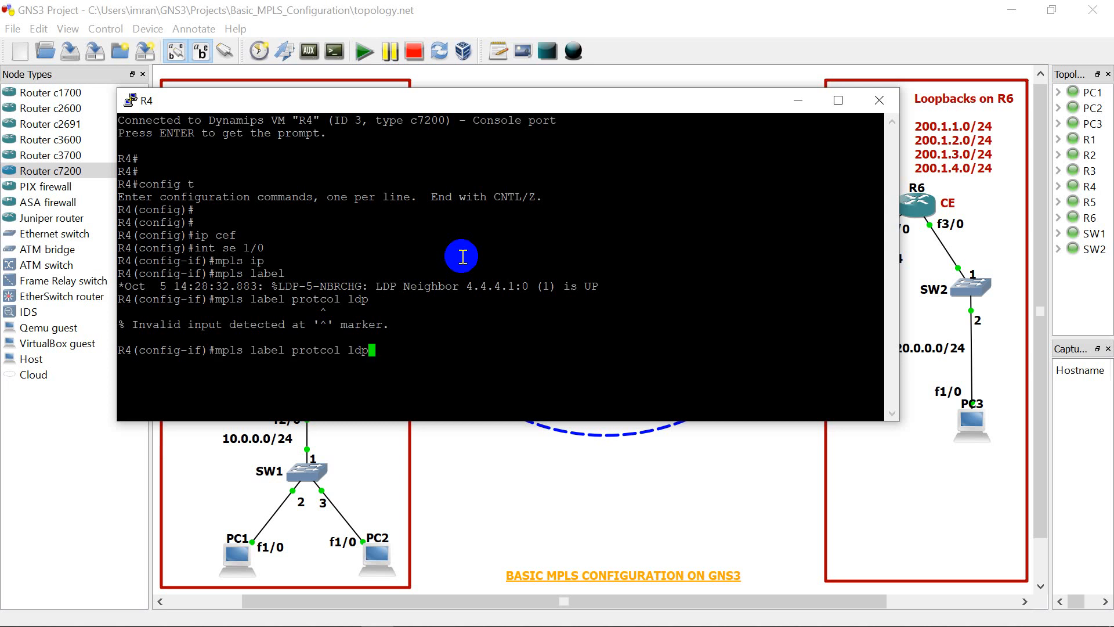
pyautogui.press('Left')
pyautogui.press('Left')
pyautogui.press('Left')
pyautogui.press('Left')
pyautogui.press('Left')
pyautogui.press('Left')
pyautogui.press('Left')
pyautogui.write('0')
pyautogui.press('BackSpace')
pyautogui.write('o')
pyautogui.press('Return')
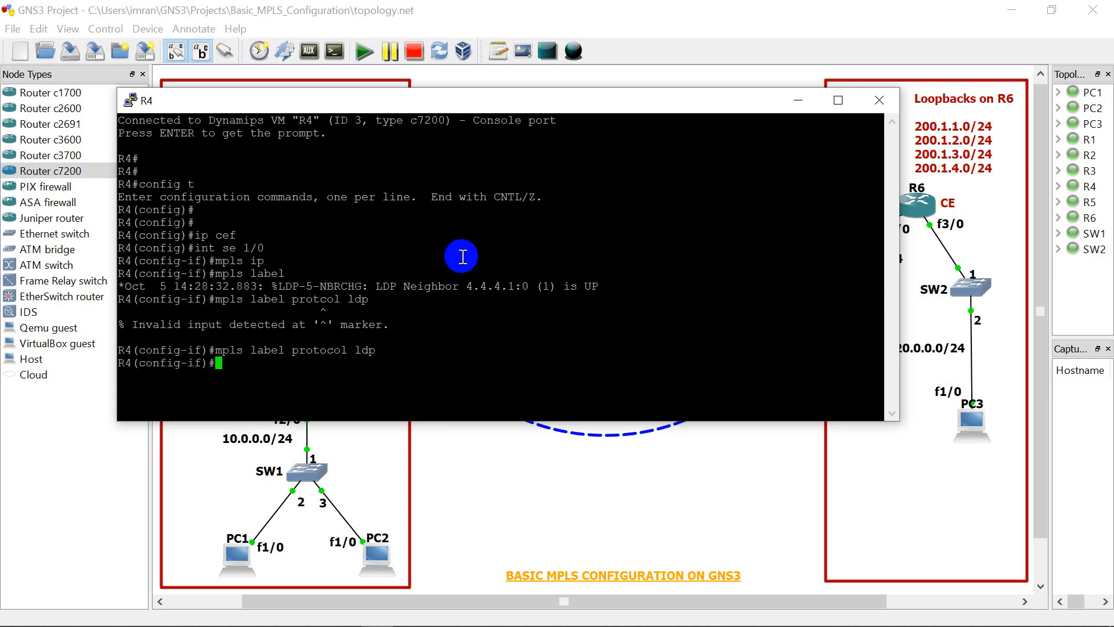
# Step: Set the MPLS MTU on R4's serial 1/0 interface to 1500
pyautogui.write('mpls mtu 1500')
pyautogui.press('Return')
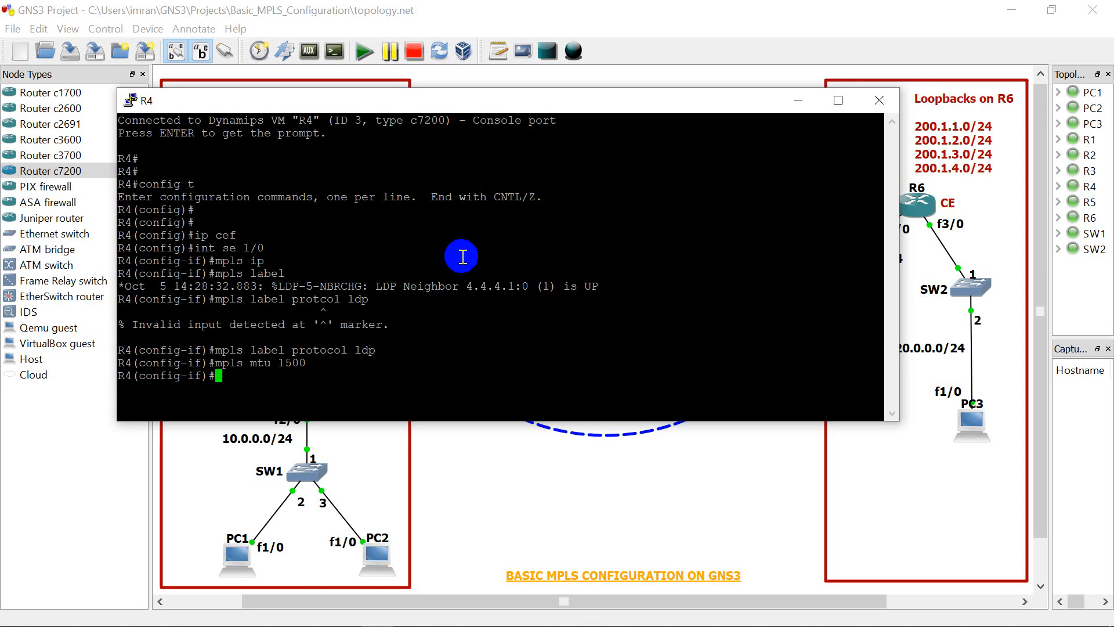
# Step: Enable CEF switching on R4's serial 1/0 interface with "ip route-cache cef"
pyautogui.write('ip route-cache cef')
pyautogui.press('Return')
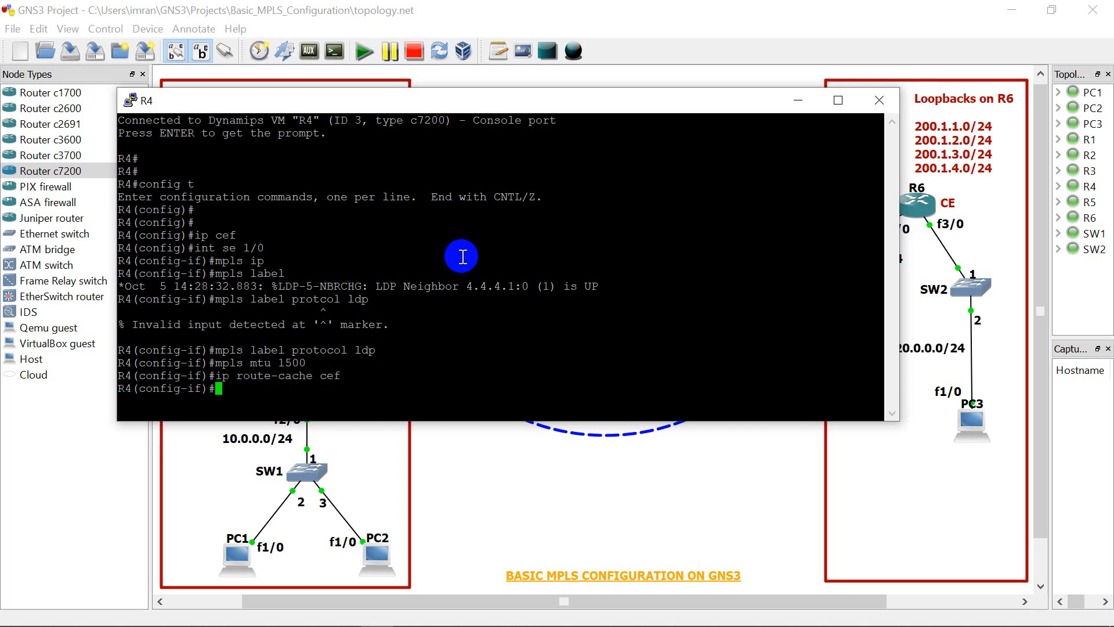
# Step: End R4's configuration mode and close its console
pyautogui.write('emd')
pyautogui.press('Return')
pyautogui.press('Return')
pyautogui.press('Return')
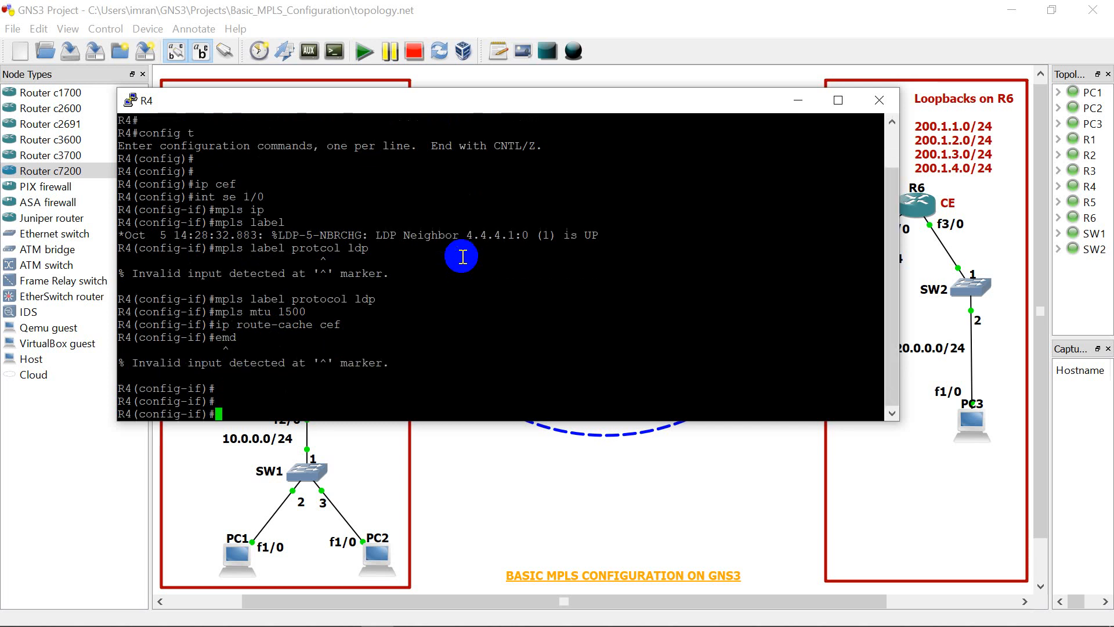
pyautogui.write('end')
pyautogui.press('Return')
pyautogui.press('Return')
pyautogui.press('Return')
pyautogui.press('Return')
pyautogui.press('Return')
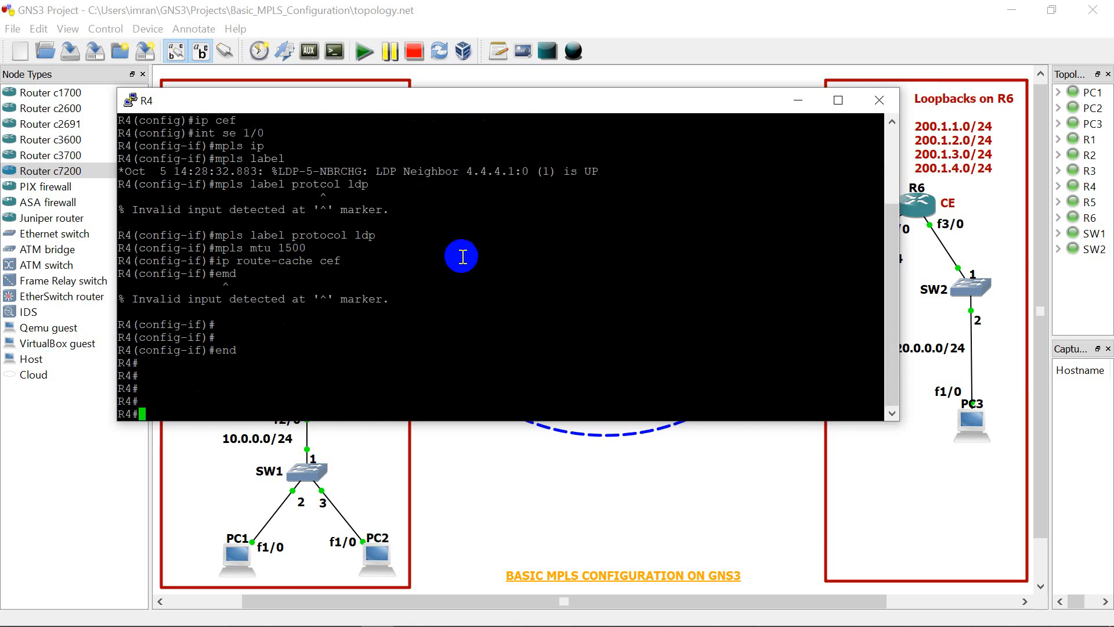
pyautogui.click(878, 100)
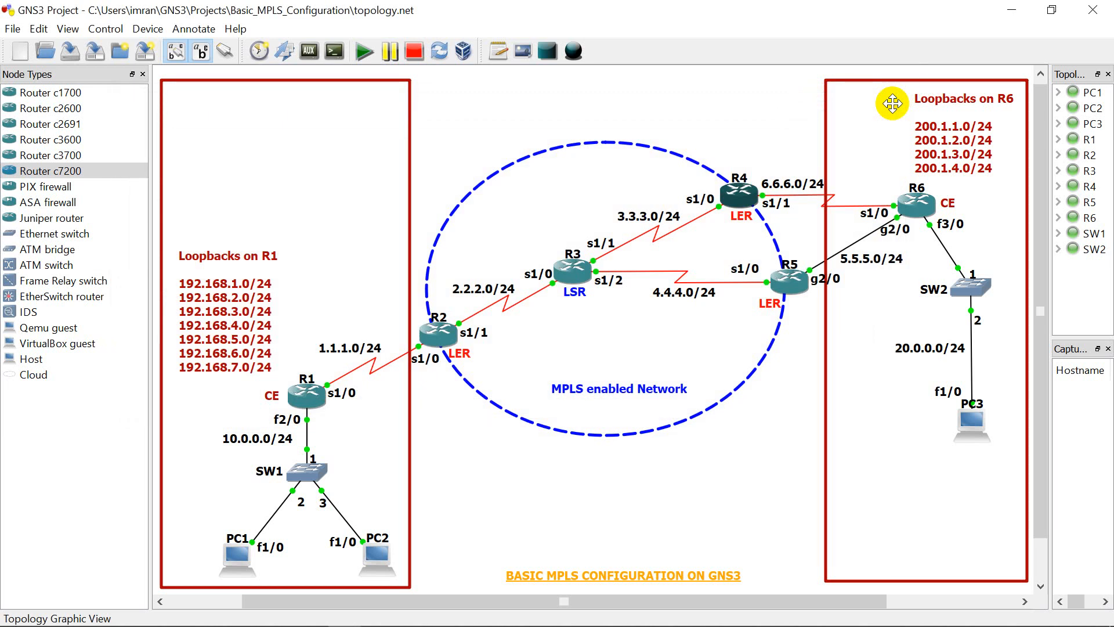
# Step: Open R5's console from the topology and enter global configuration mode
pyautogui.rightClick(801, 282)
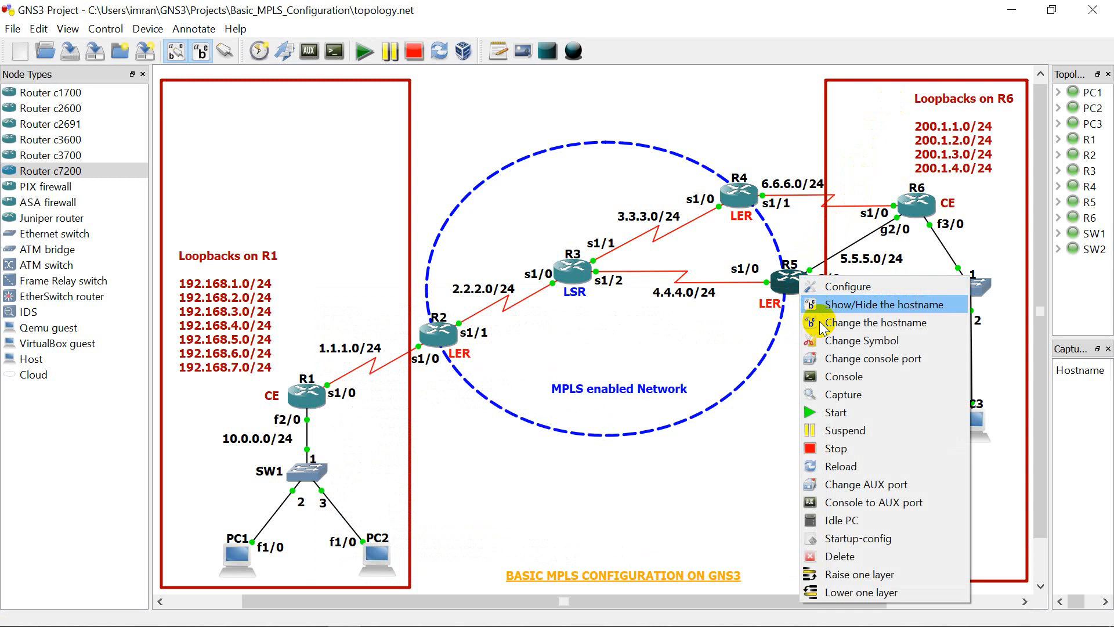
pyautogui.click(822, 370)
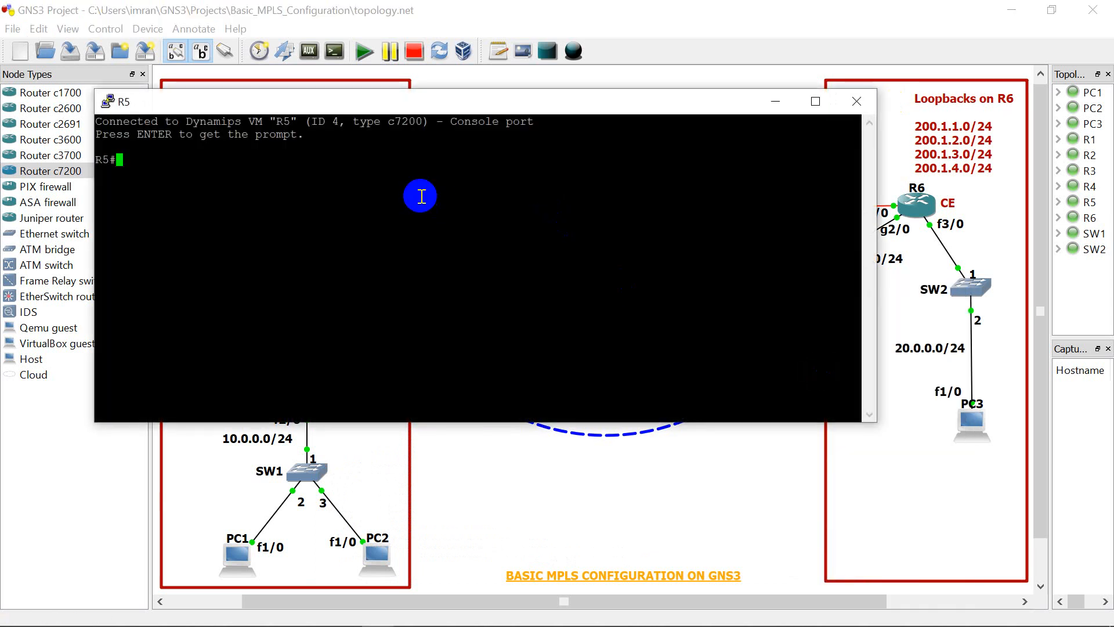
pyautogui.write('config t')
pyautogui.press('Return')
# Step: Enable Cisco Express Forwarding globally on R5 with "ip cef"
pyautogui.press('Return')
pyautogui.press('Return')
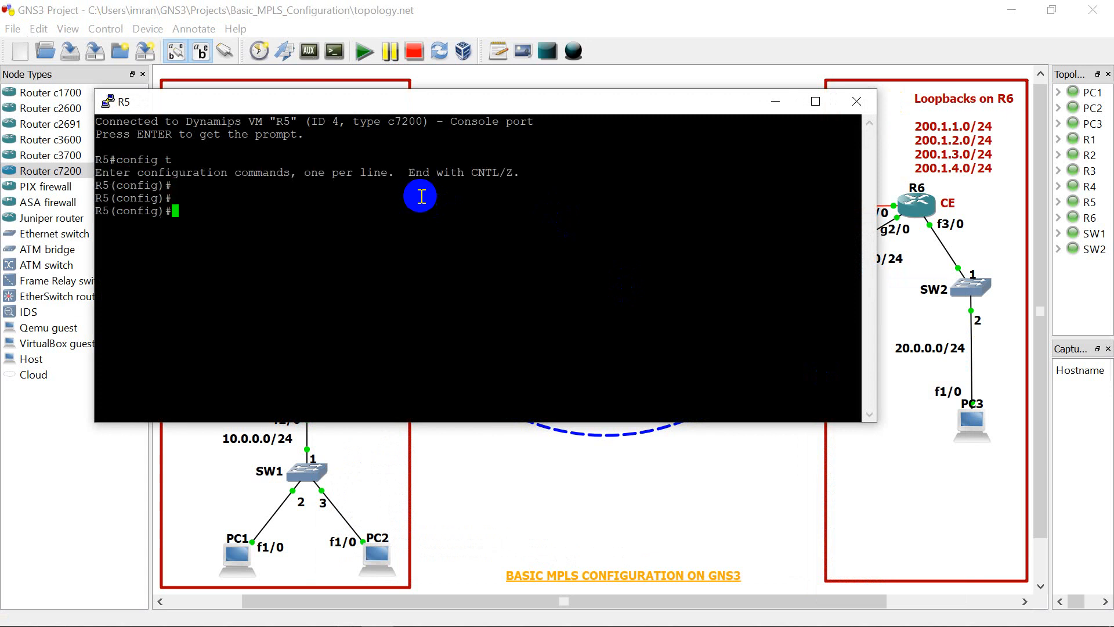
pyautogui.write('ip cef')
pyautogui.press('Return')
pyautogui.press('Return')
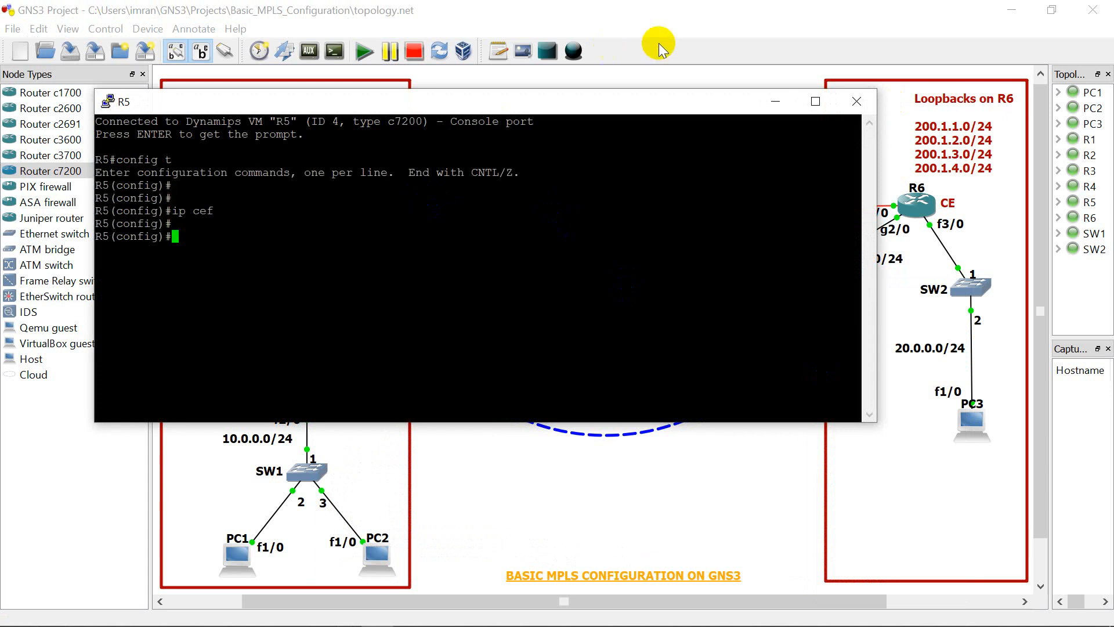
# Step: Enable MPLS forwarding of IP packets on R5's serial 1/0 interface, which faces R3, with "mpls ip"
pyautogui.moveTo(646, 105); pyautogui.dragTo(692, 120)
pyautogui.write('int ')
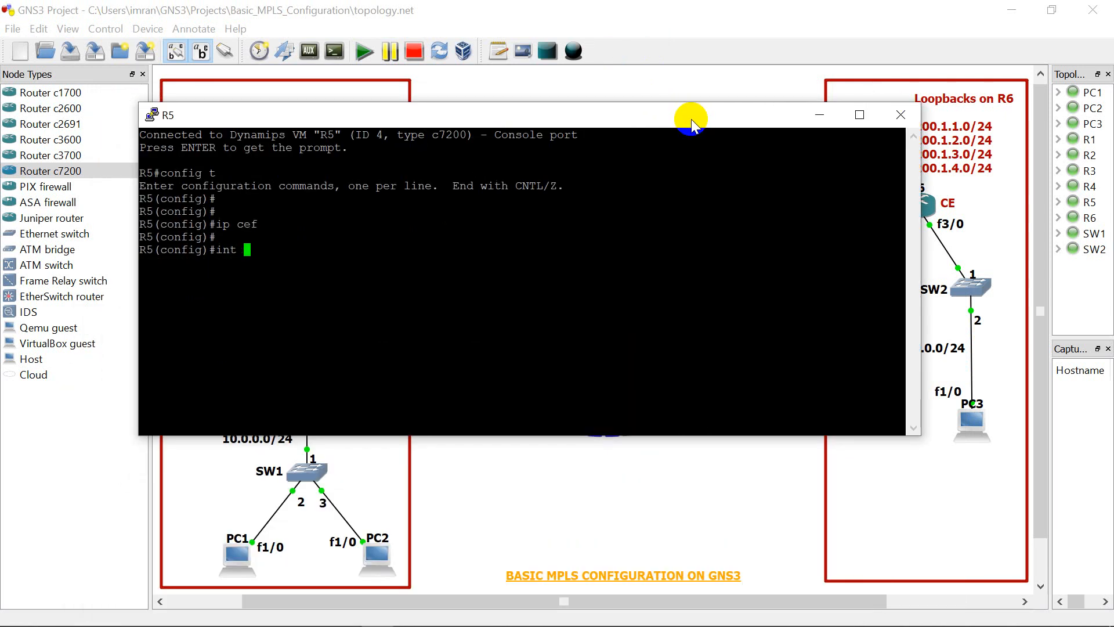
pyautogui.write('se 1/0')
pyautogui.press('Return')
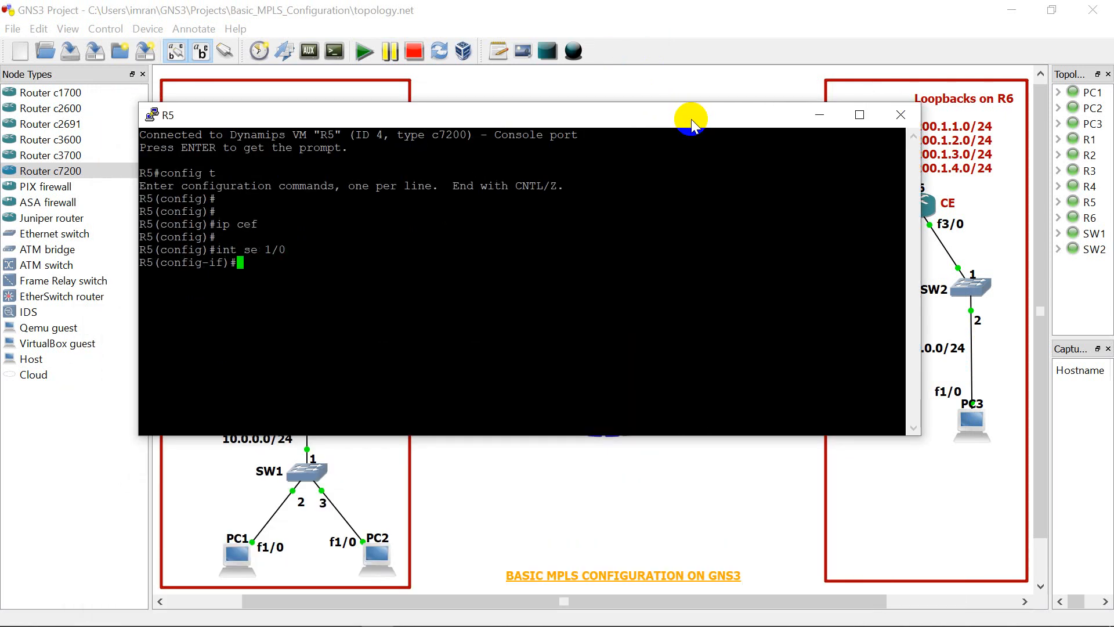
pyautogui.write('mpls ip')
pyautogui.press('Return')
# Step: Set the MPLS label protocol on R5's serial 1/0 interface to LDP with "mpls label protocol ldp"
pyautogui.write('ma')
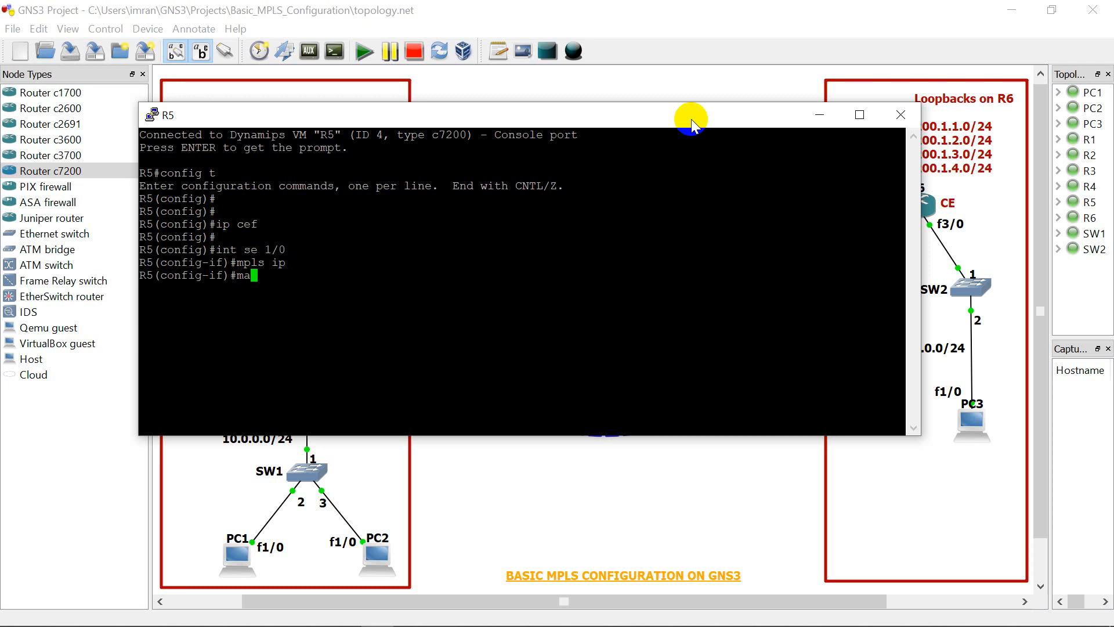
pyautogui.write('pls la')
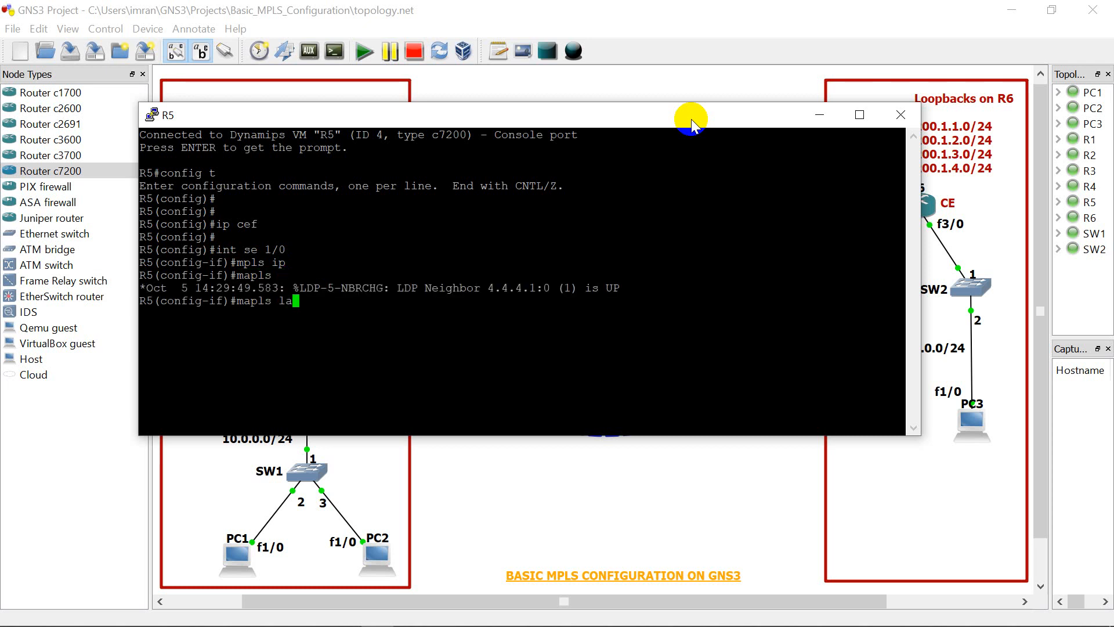
pyautogui.write('bel protocol ldp')
pyautogui.press('Return')
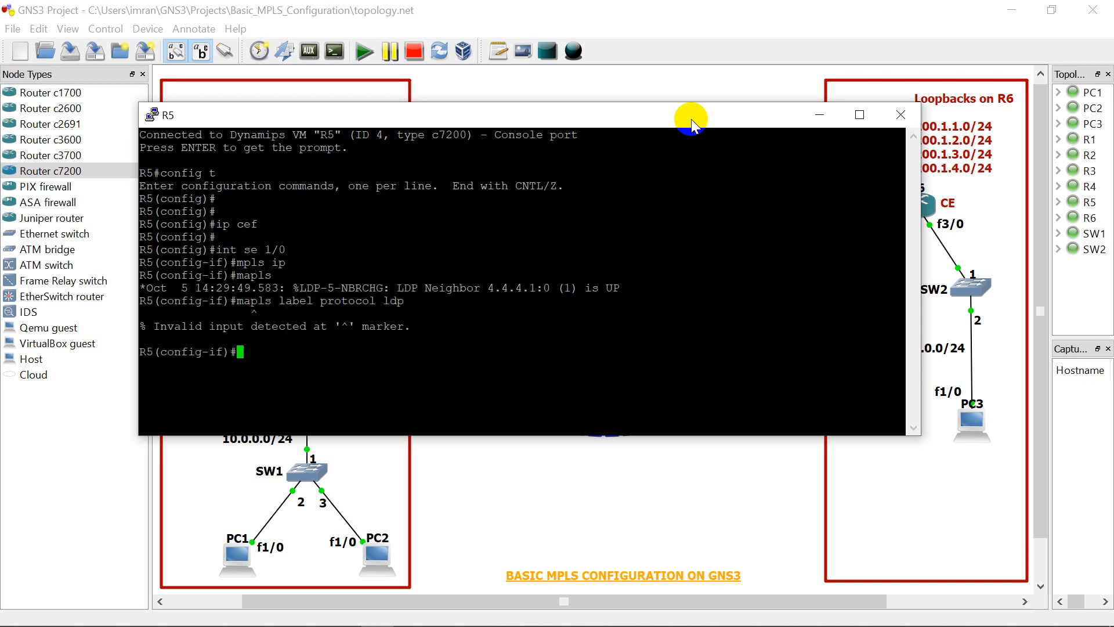
pyautogui.press('Return')
pyautogui.press('Up')
pyautogui.press('Left')
pyautogui.press('Left')
pyautogui.press('Left')
pyautogui.press('Left')
pyautogui.press('Left')
pyautogui.press('Left')
pyautogui.press('Left')
pyautogui.press('Left')
pyautogui.press('Left')
pyautogui.press('Left')
pyautogui.press('Left')
pyautogui.press('Left')
pyautogui.press('Left')
pyautogui.press('Left')
pyautogui.press('Left')
pyautogui.press('Left')
pyautogui.press('Left')
pyautogui.press('Left')
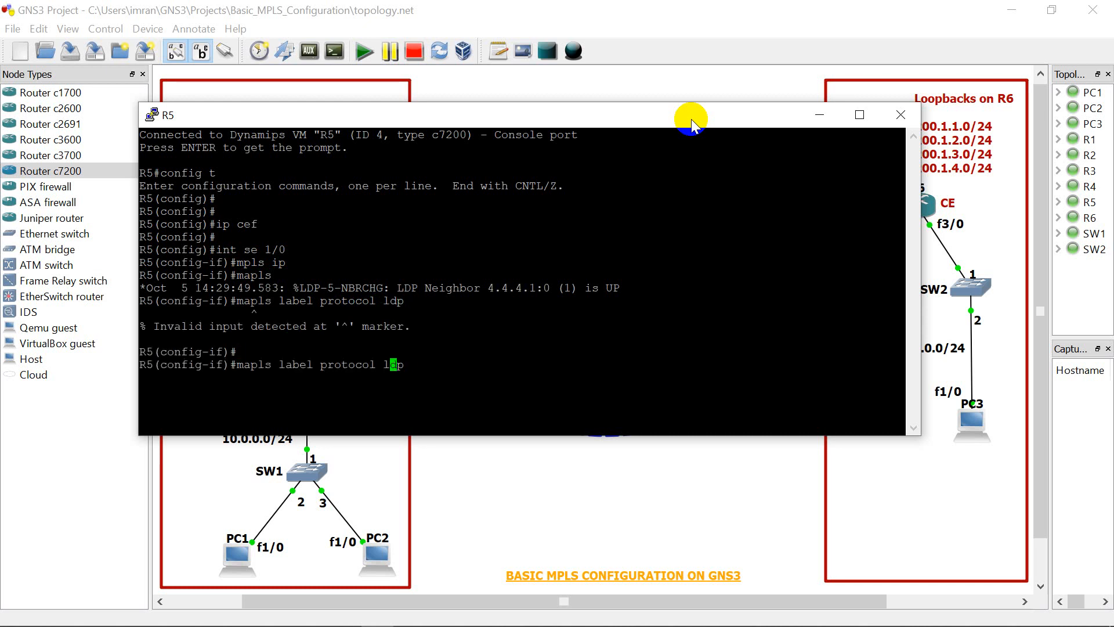
pyautogui.press('Left')
pyautogui.press('Left')
pyautogui.press('Left')
pyautogui.press('Left')
pyautogui.press('BackSpace')
pyautogui.press('Return')
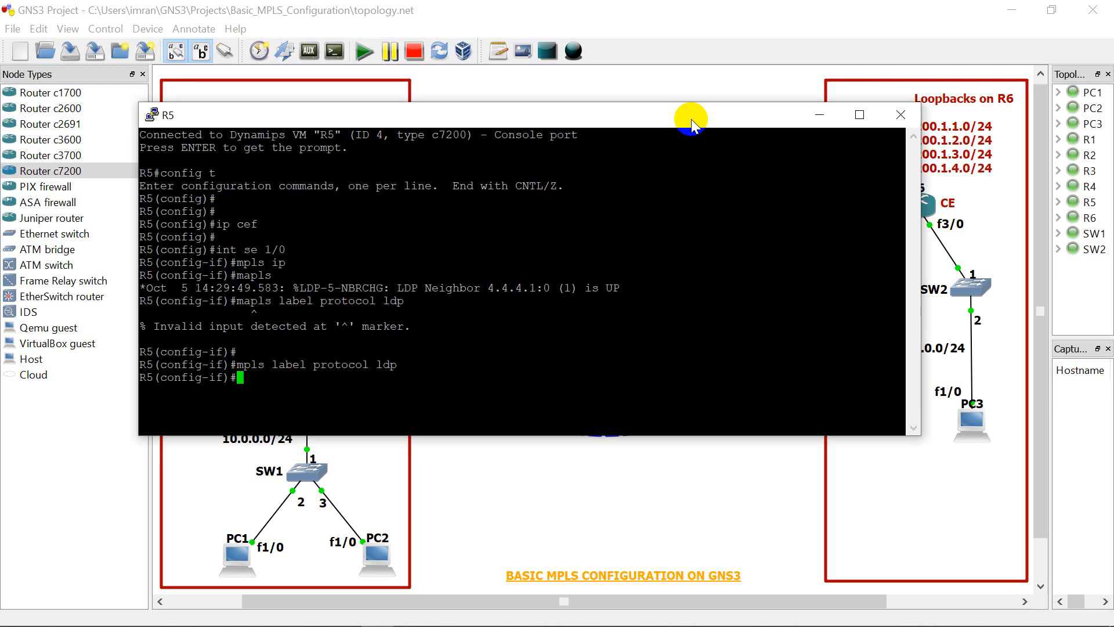
# Step: Set the MPLS MTU on R5's serial 1/0 interface to 1500
pyautogui.write('mpls mtu 1500')
pyautogui.press('Return')
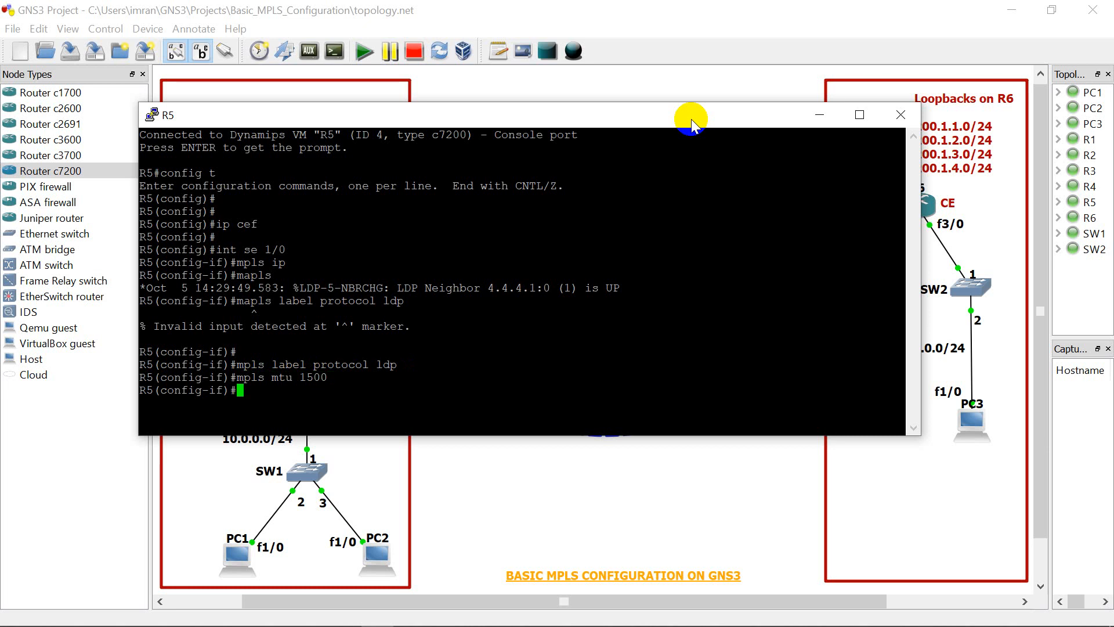
# Step: Enable CEF switching on R5's serial 1/0 interface with "ip route-cache cef"
pyautogui.write('ip route')
pyautogui.press('BackSpace')
pyautogui.write('-cache cef')
pyautogui.press('Return')
pyautogui.press('Return')
pyautogui.press('Return')
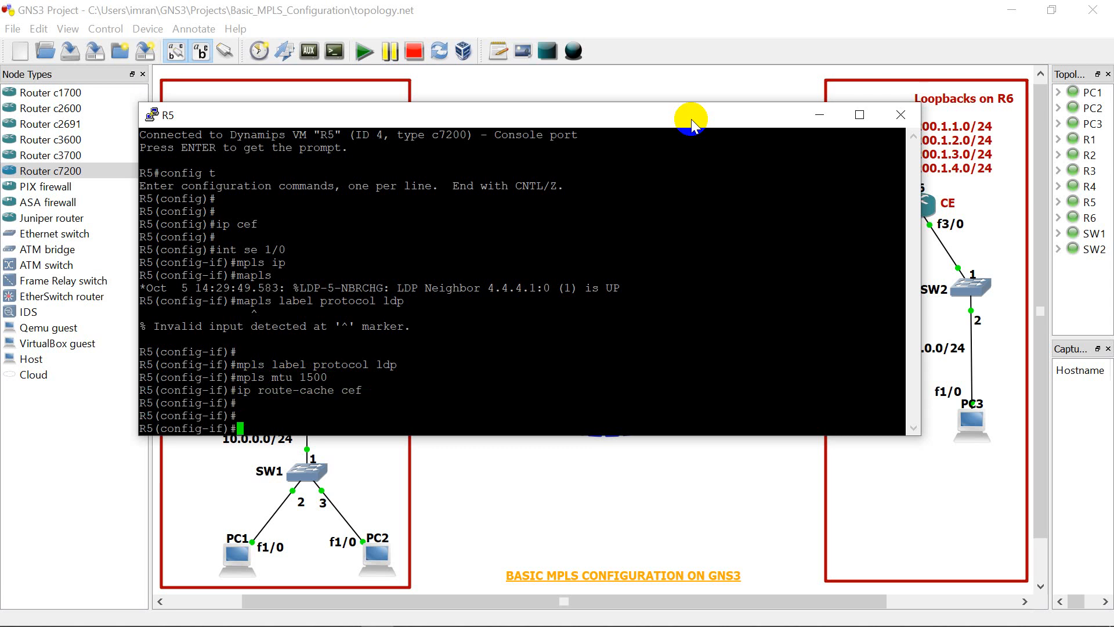
# Step: End R5's configuration mode and close its console
pyautogui.write('end')
pyautogui.press('Return')
pyautogui.press('Return')
pyautogui.press('Return')
pyautogui.press('Return')
pyautogui.press('Return')
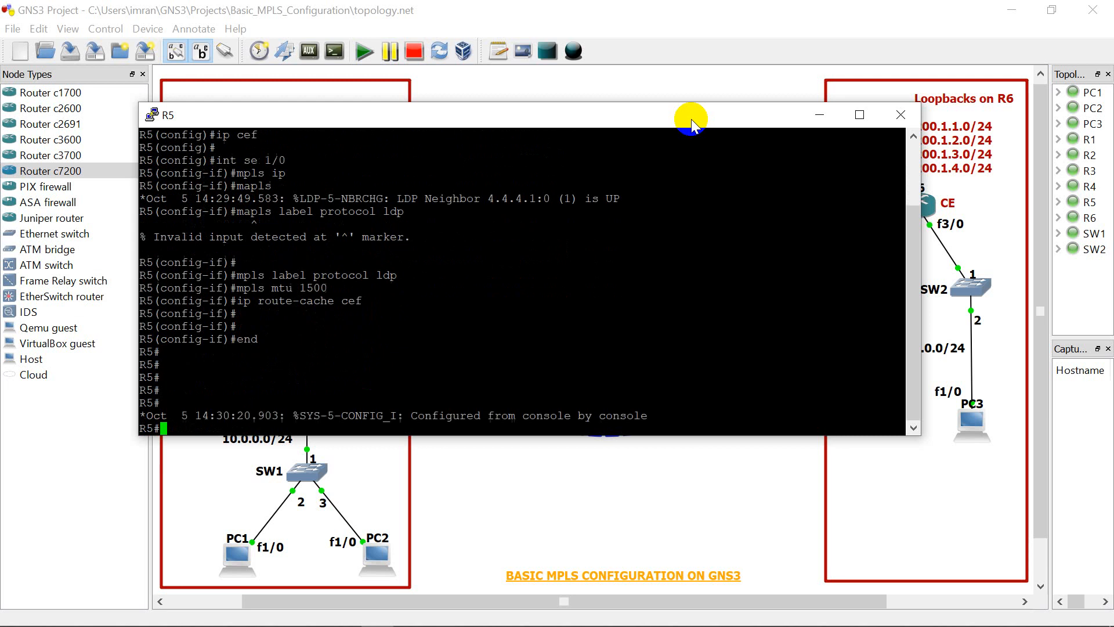
pyautogui.press('Return')
pyautogui.press('Return')
pyautogui.press('Return')
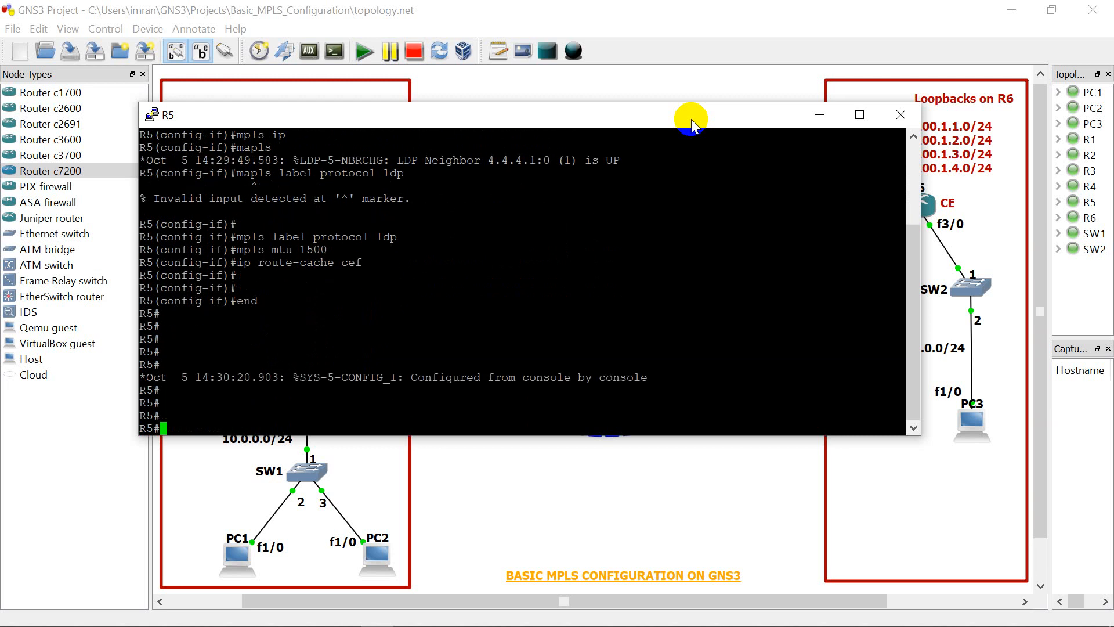
pyautogui.click(907, 112)
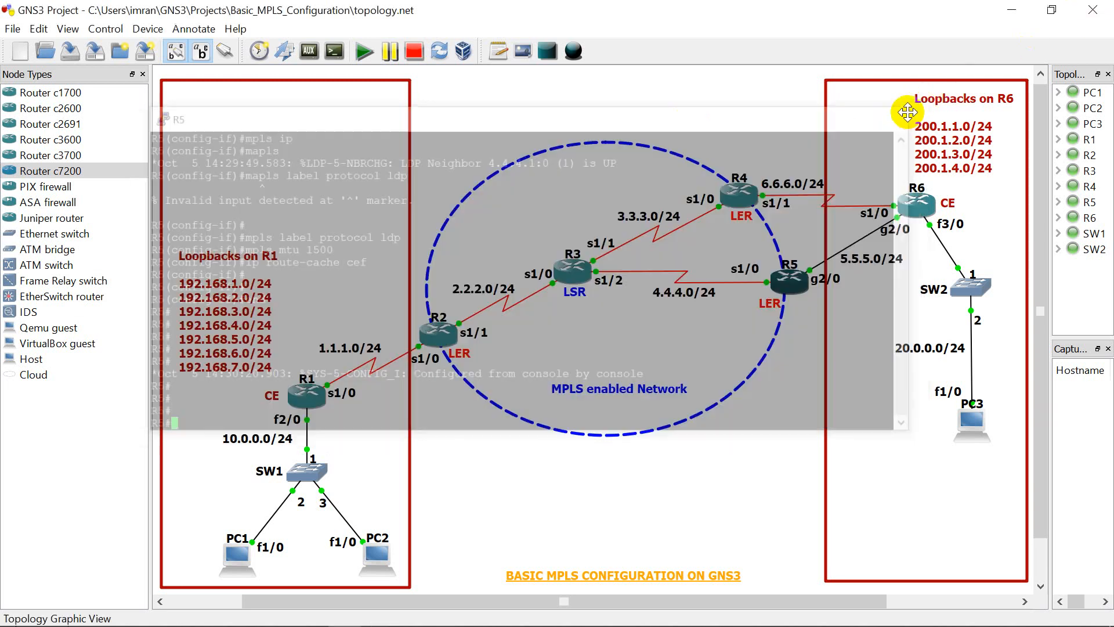
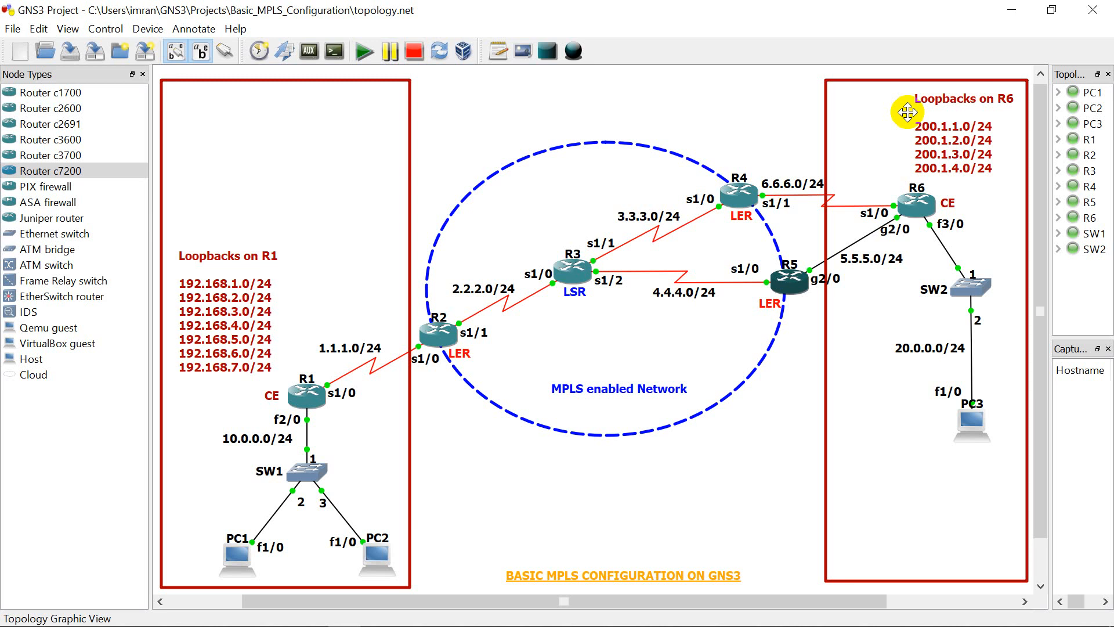
# Step: Add a text note below the MPLS ellipse with the heading "MPLS Commands"
pyautogui.click(493, 57)
pyautogui.click(499, 478)
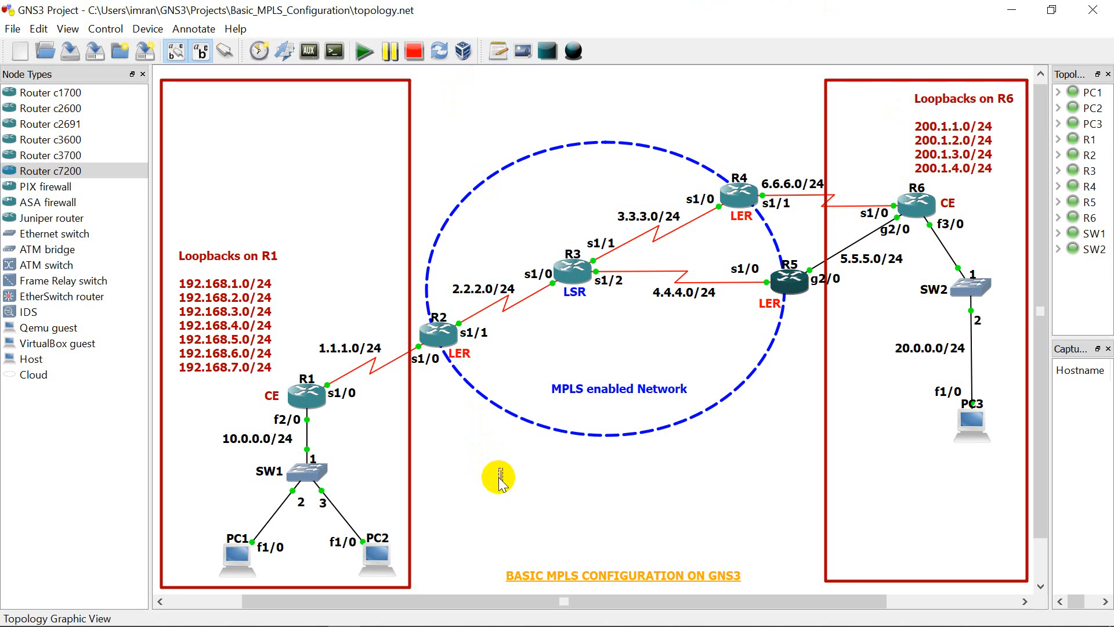
pyautogui.write('MPLS Commans')
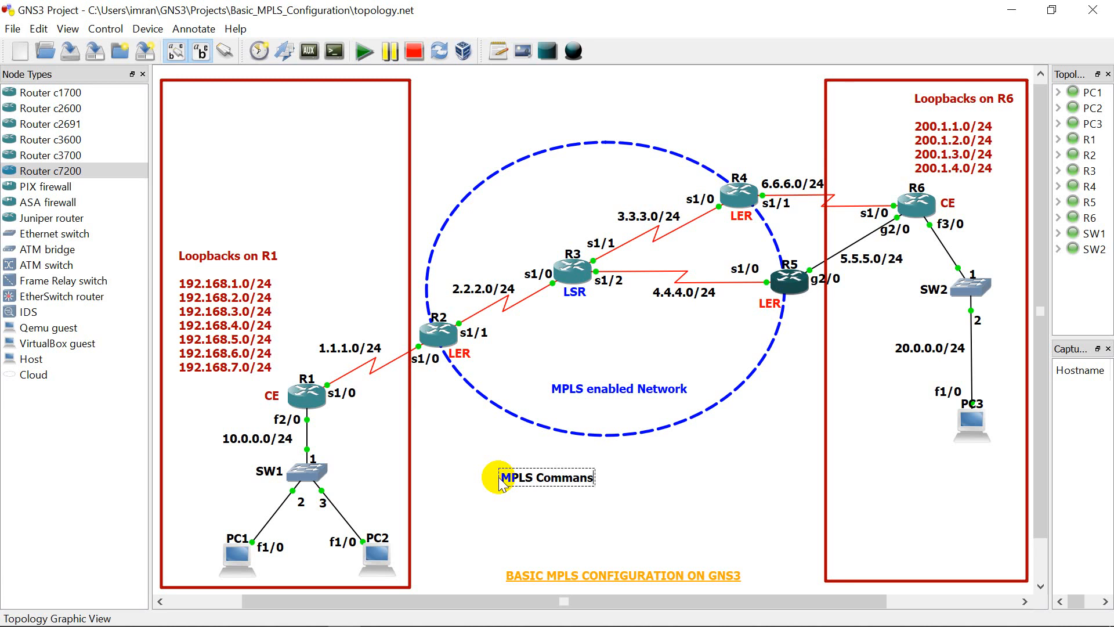
pyautogui.press('BackSpace')
pyautogui.write('ds')
# Step: Add the line "#ipcef" to the note, separated from the heading by a blank line
pyautogui.press('Return')
pyautogui.press('Return')
pyautogui.write('#ipcef')
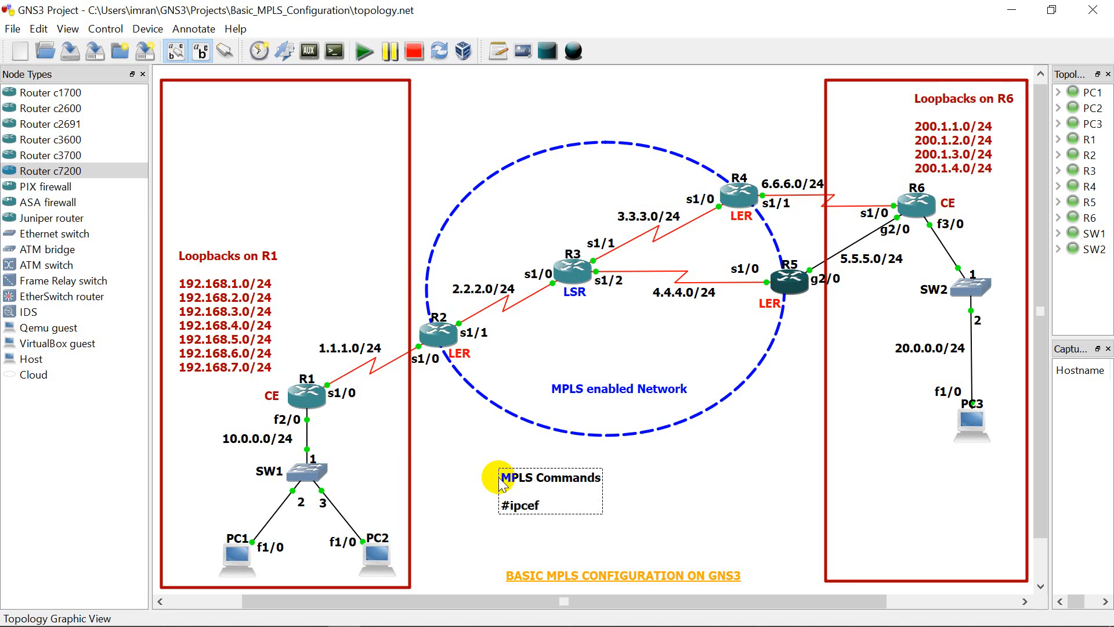
# Step: Add the lines "#int _____" and "#mpls ip" to the note, after a blank line
pyautogui.press('Return')
pyautogui.press('Return')
pyautogui.write('3')
pyautogui.press('BackSpace')
pyautogui.write('#int _____')
pyautogui.press('Return')
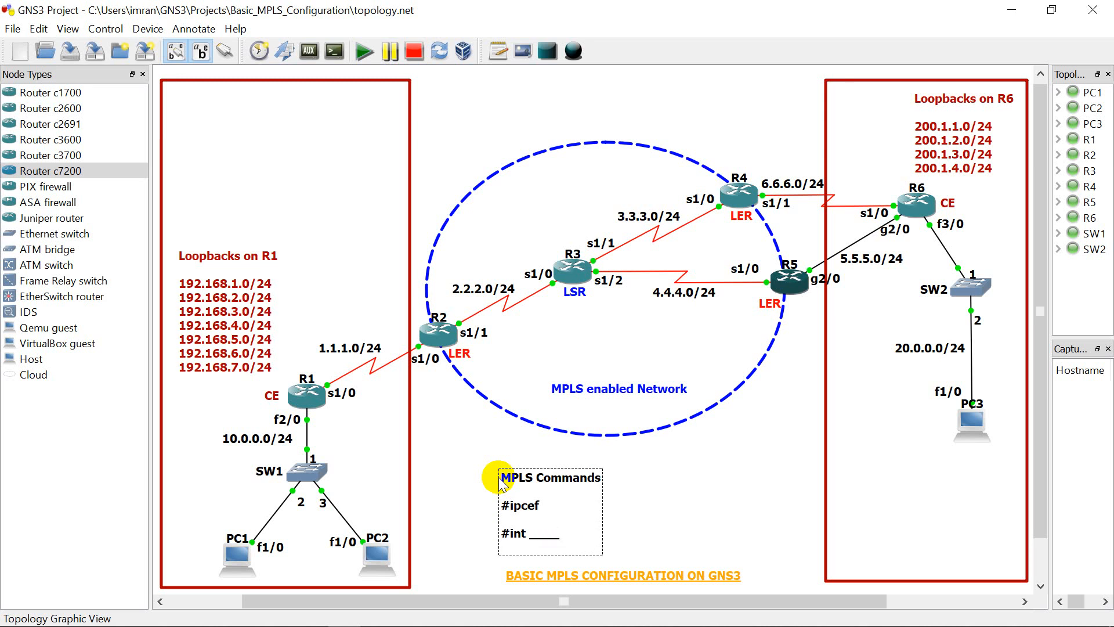
pyautogui.write('#mpls ip')
# Step: Add the line "#mpls label protocol ldp|tdp|both" to the end of the note
pyautogui.press('Return')
pyautogui.write('#')
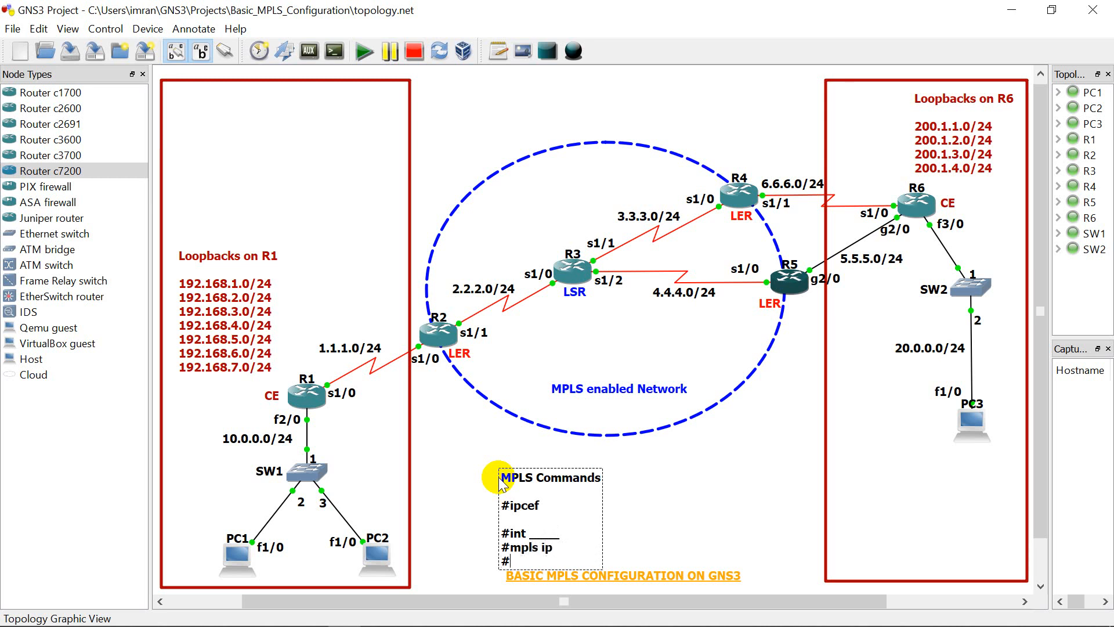
pyautogui.write('mpls label protocol')
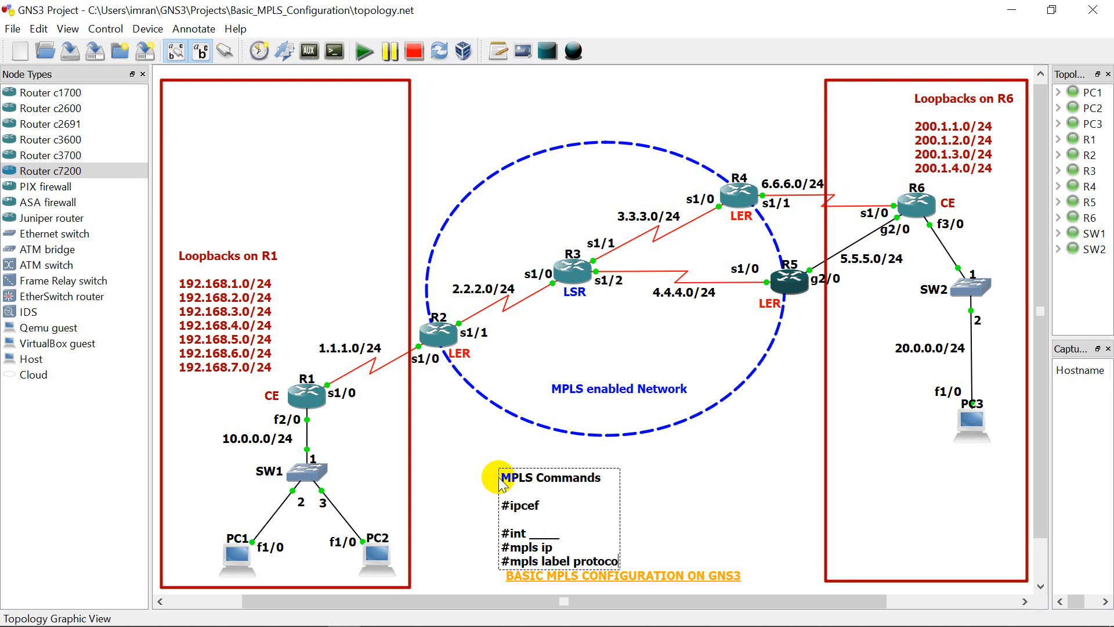
pyautogui.write(' ldp')
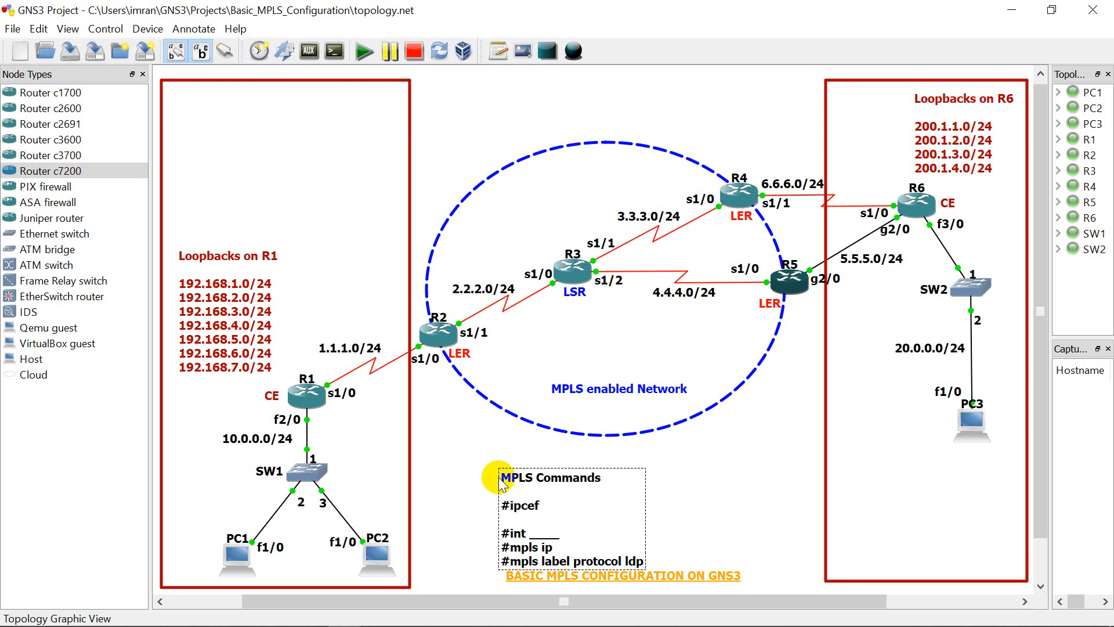
pyautogui.write('|tdp')
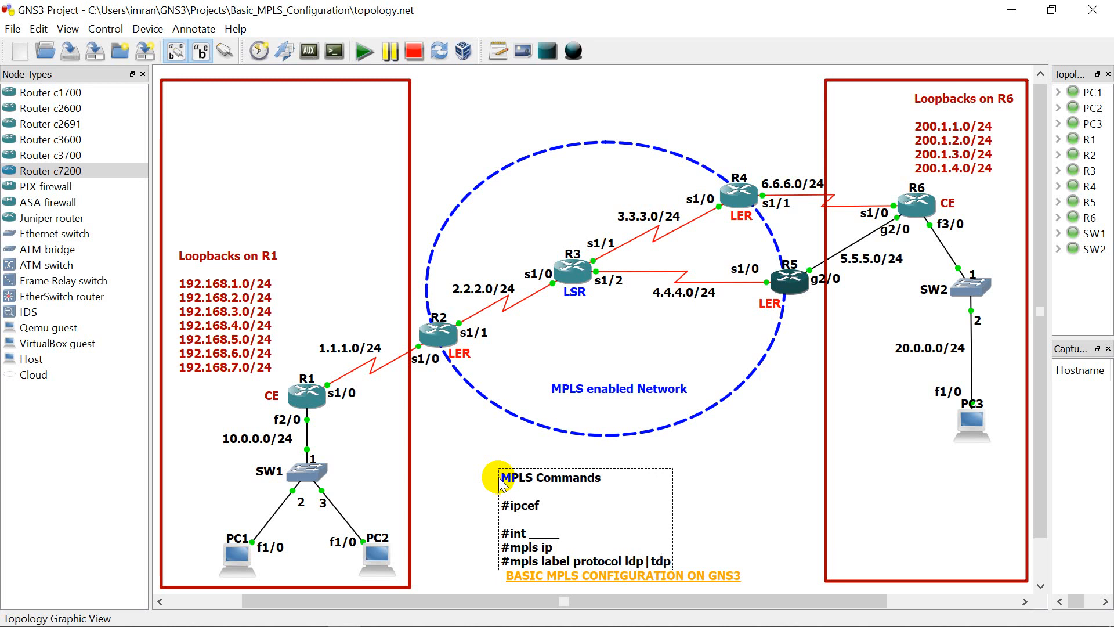
pyautogui.write('|both')
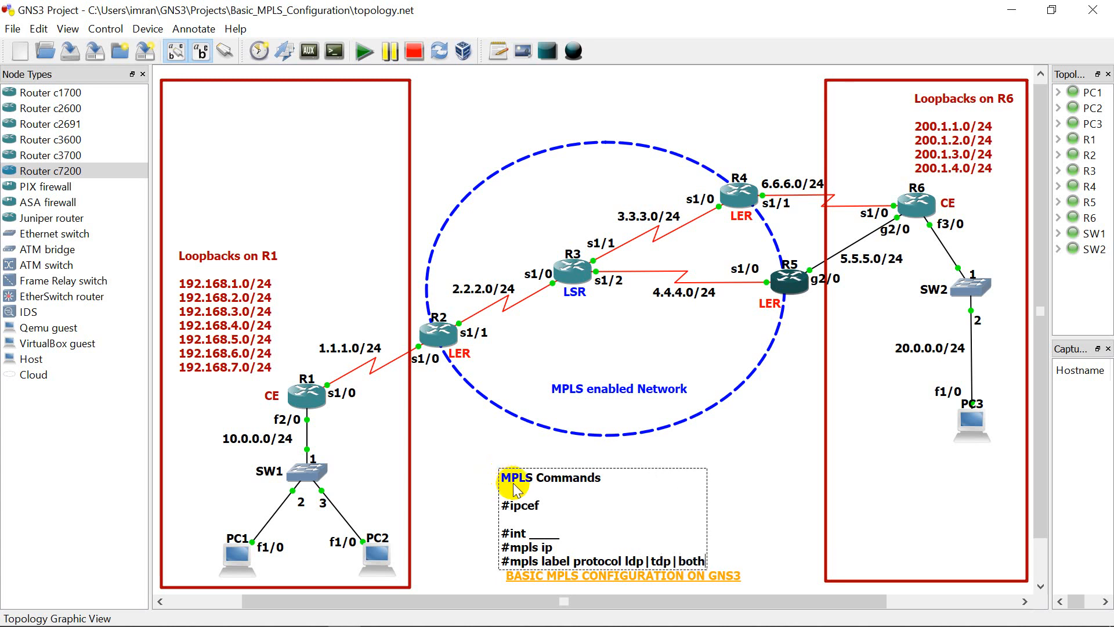
# Step: Move the commands note clear of the orange title and centre its "MPLS Commands" heading over the command lines
pyautogui.rightClick(514, 489)
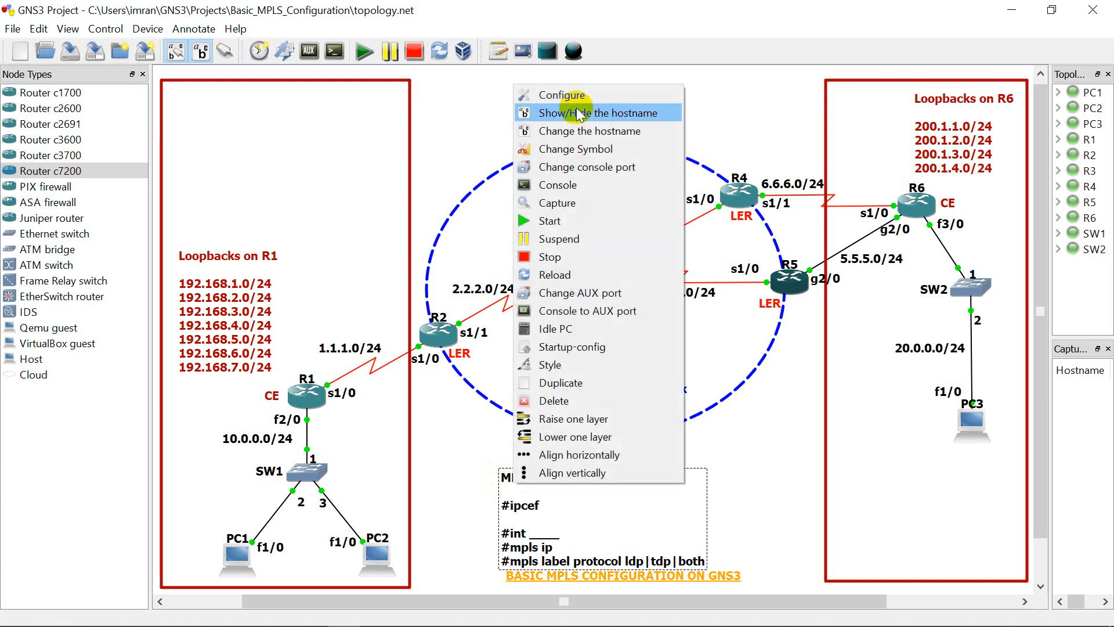
pyautogui.click(746, 464)
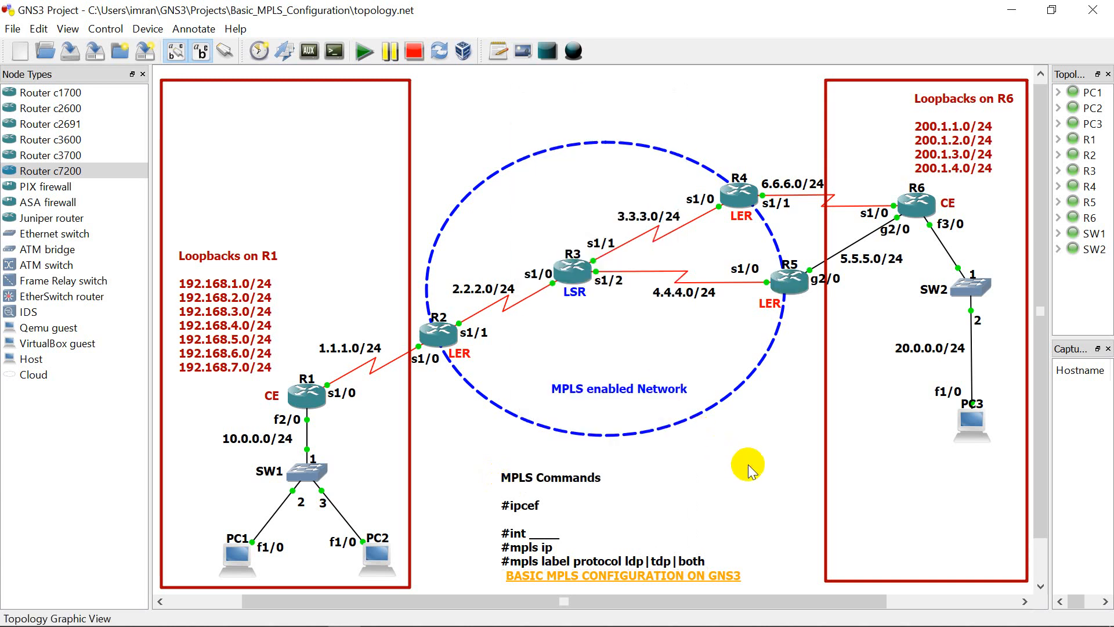
pyautogui.moveTo(554, 492)
pyautogui.mouseDown()
pyautogui.moveTo(551, 478)
pyautogui.moveTo(585, 478)
pyautogui.mouseUp()
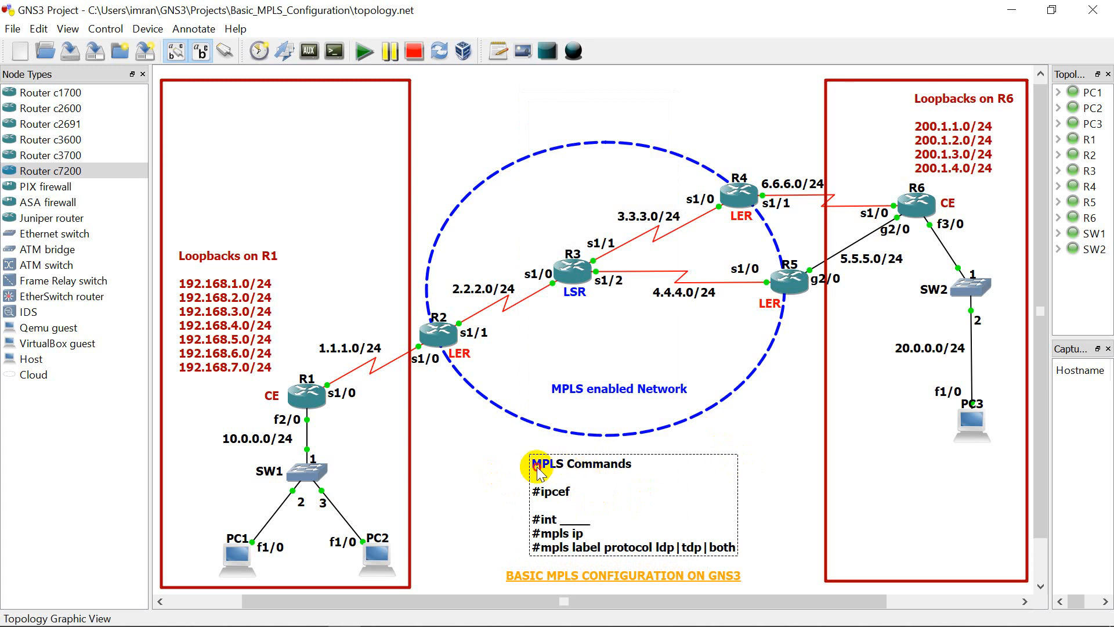
pyautogui.moveTo(540, 492); pyautogui.dragTo(557, 489)
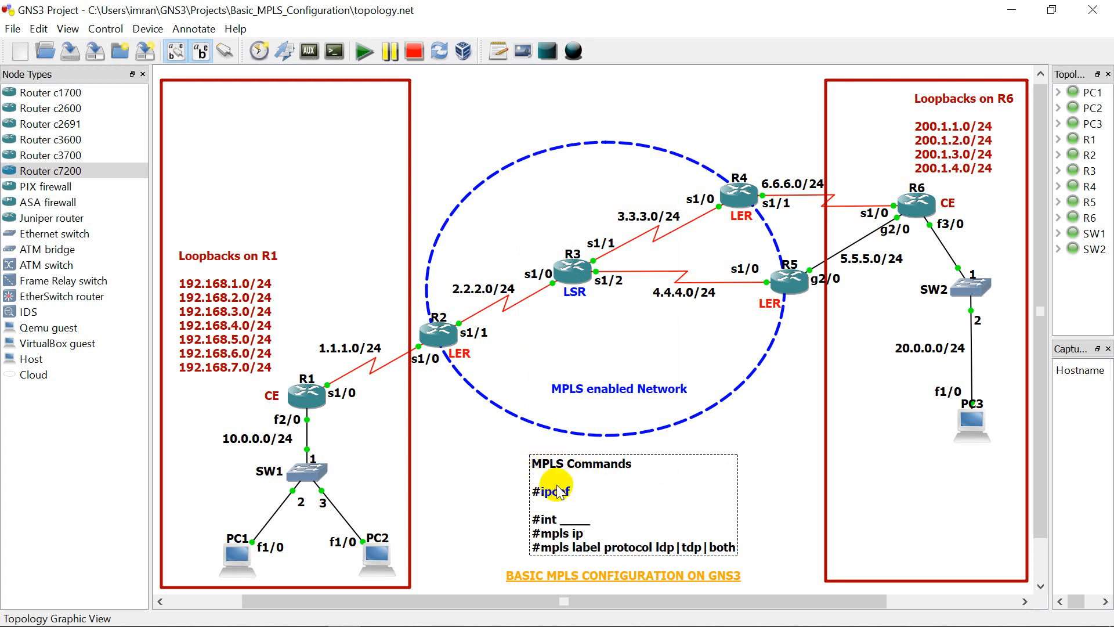
pyautogui.click(796, 460)
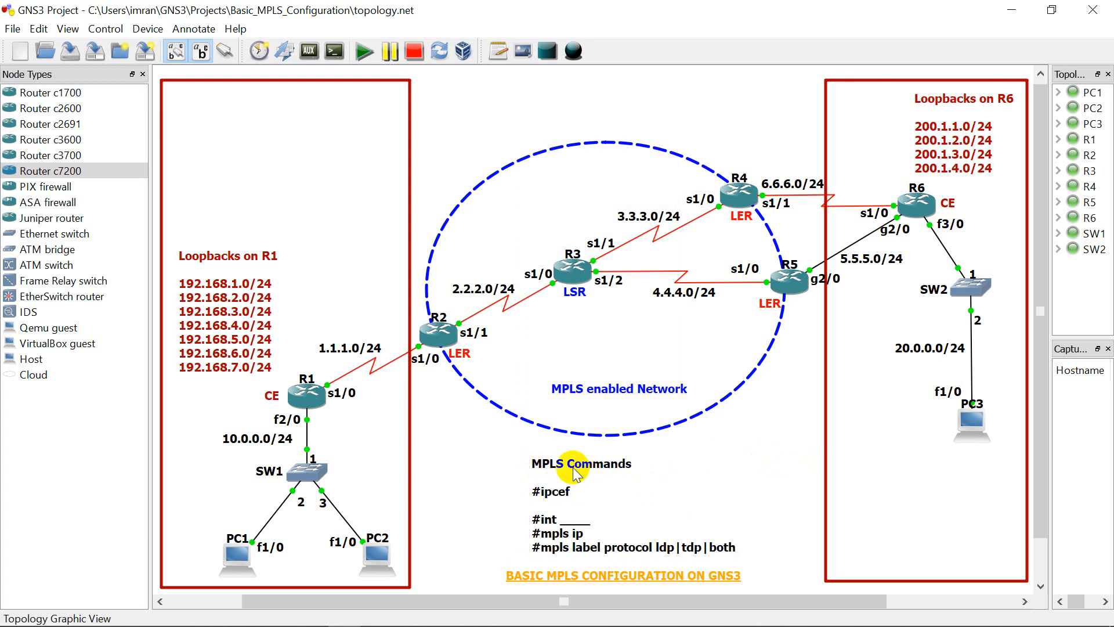
pyautogui.moveTo(574, 470); pyautogui.dragTo(603, 463)
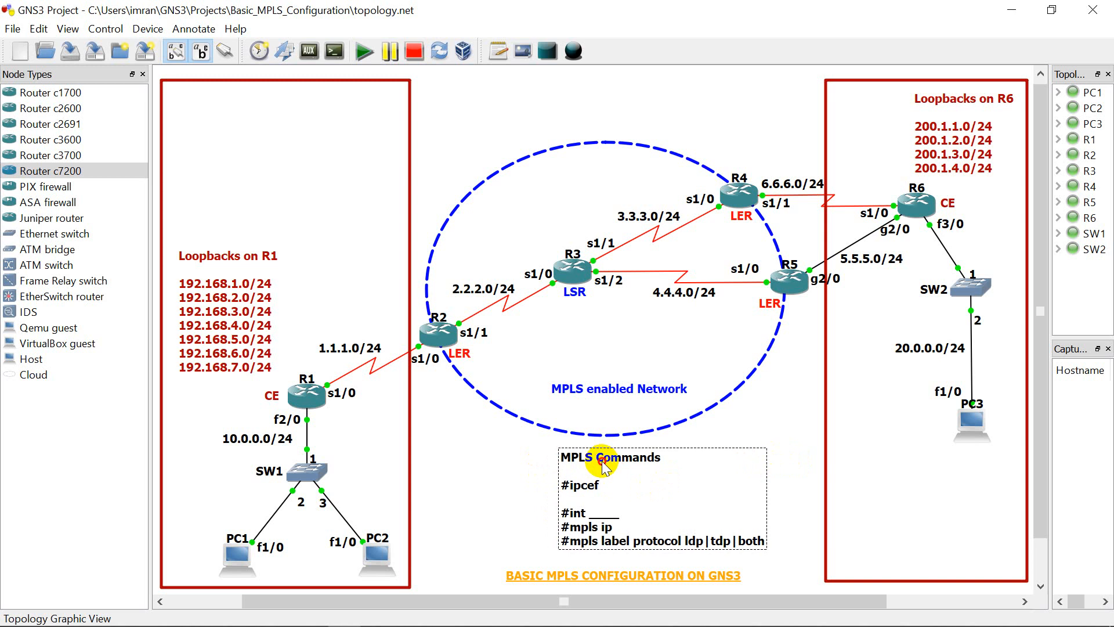
pyautogui.doubleClick(568, 464)
pyautogui.click(567, 459)
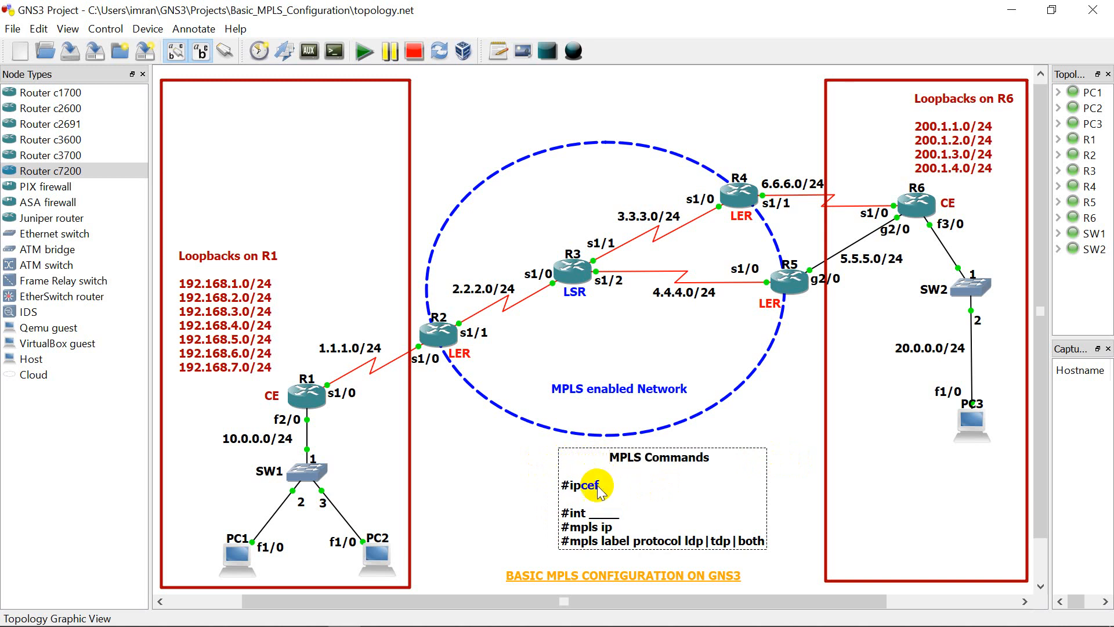
pyautogui.moveTo(581, 485); pyautogui.dragTo(607, 492)
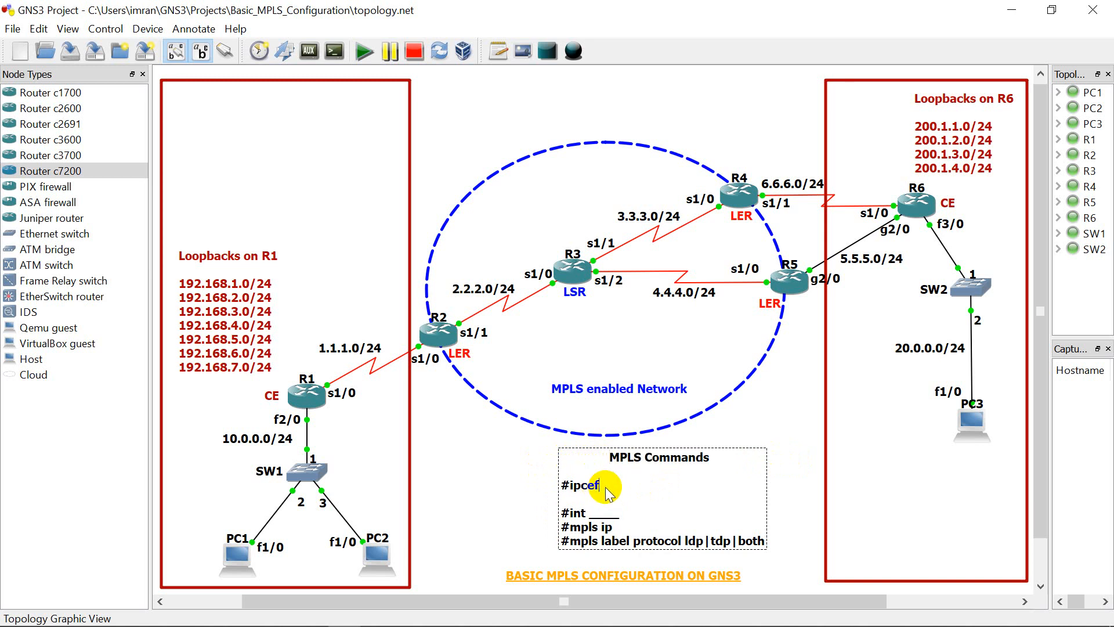
pyautogui.write('>>fu')
pyautogui.press('BackSpace')
pyautogui.press('BackSpace')
pyautogui.press('BackSpace')
pyautogui.press('BackSpace')
# Step: Change the text colour of the MPLS commands note to blue
pyautogui.rightClick(607, 493)
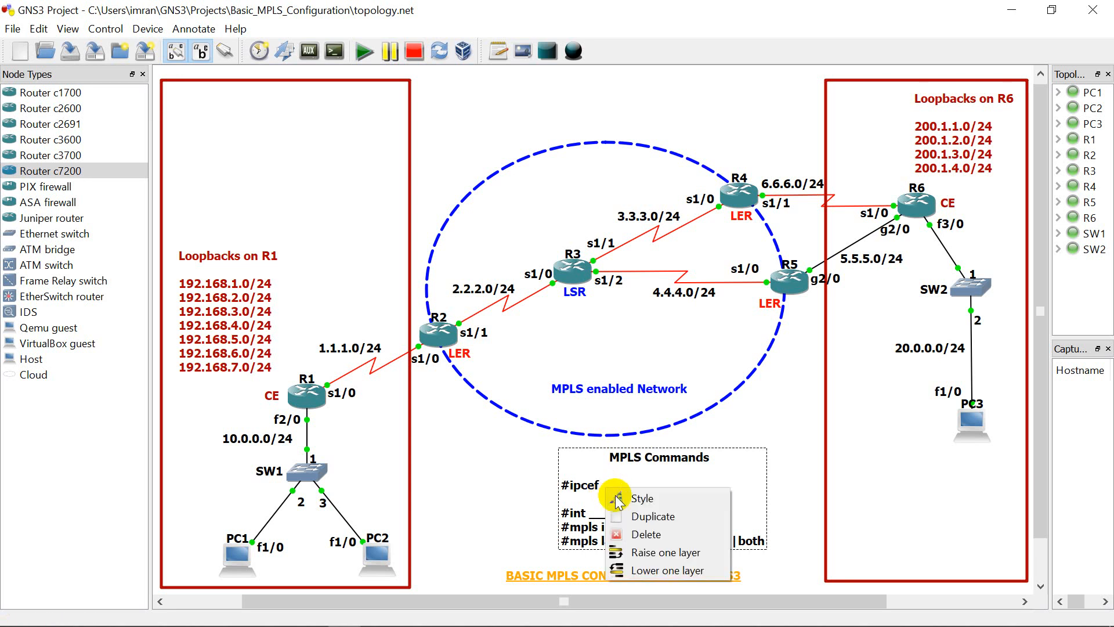
pyautogui.click(618, 496)
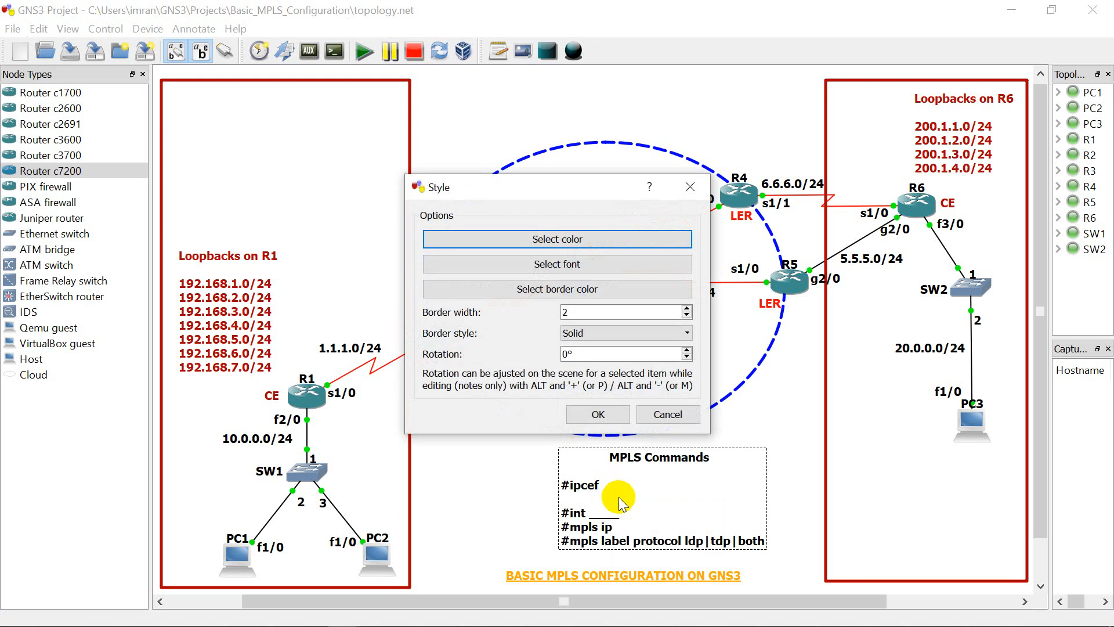
pyautogui.click(541, 235)
pyautogui.click(408, 253)
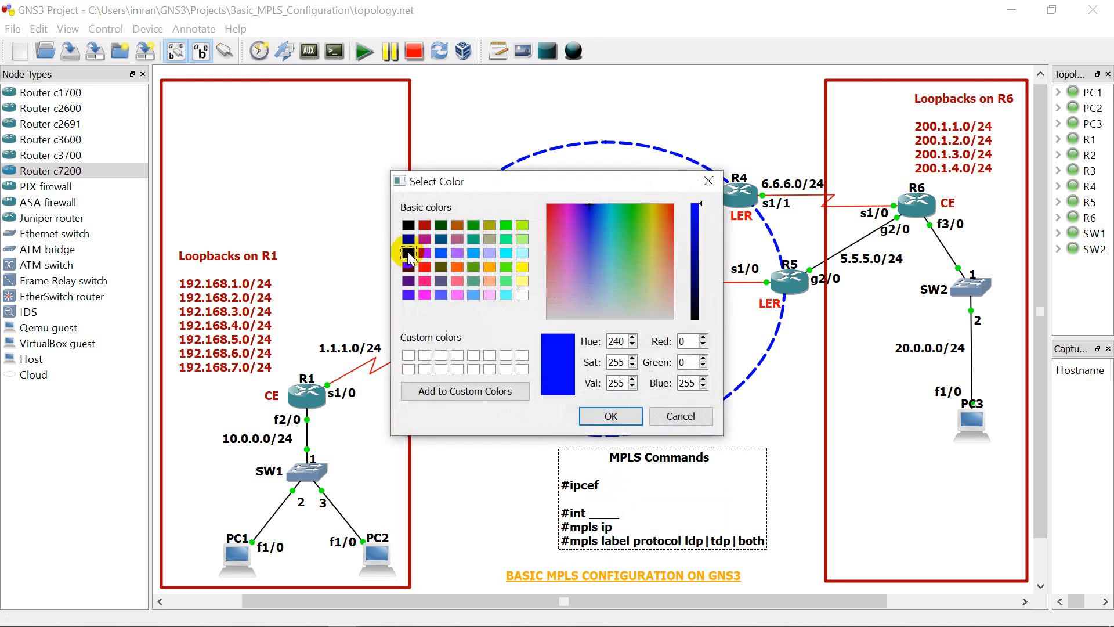
pyautogui.click(612, 417)
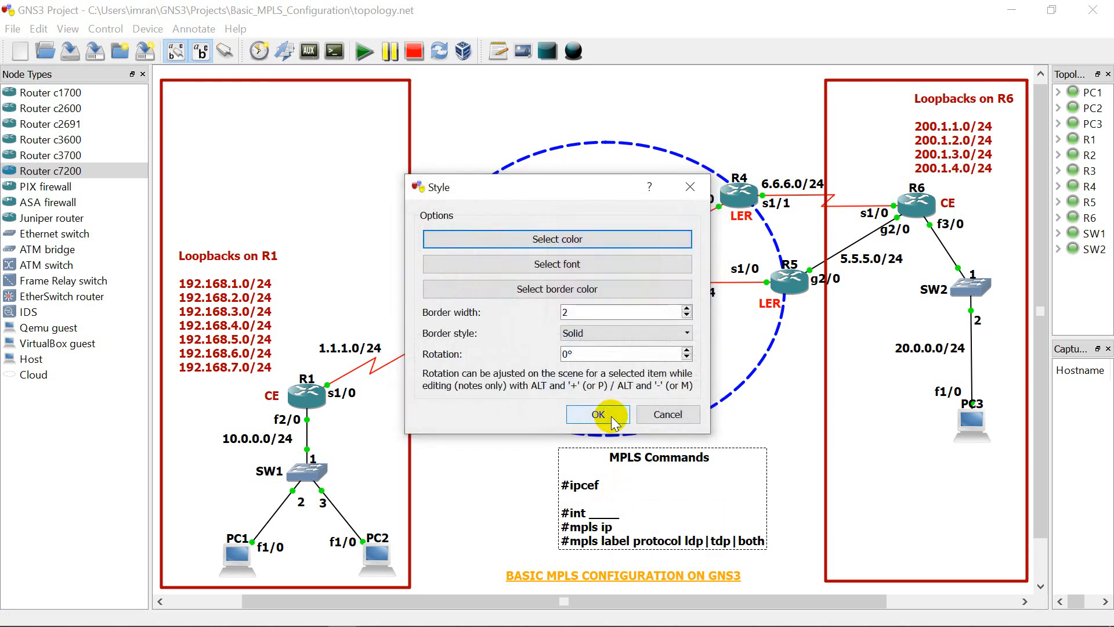
pyautogui.click(598, 415)
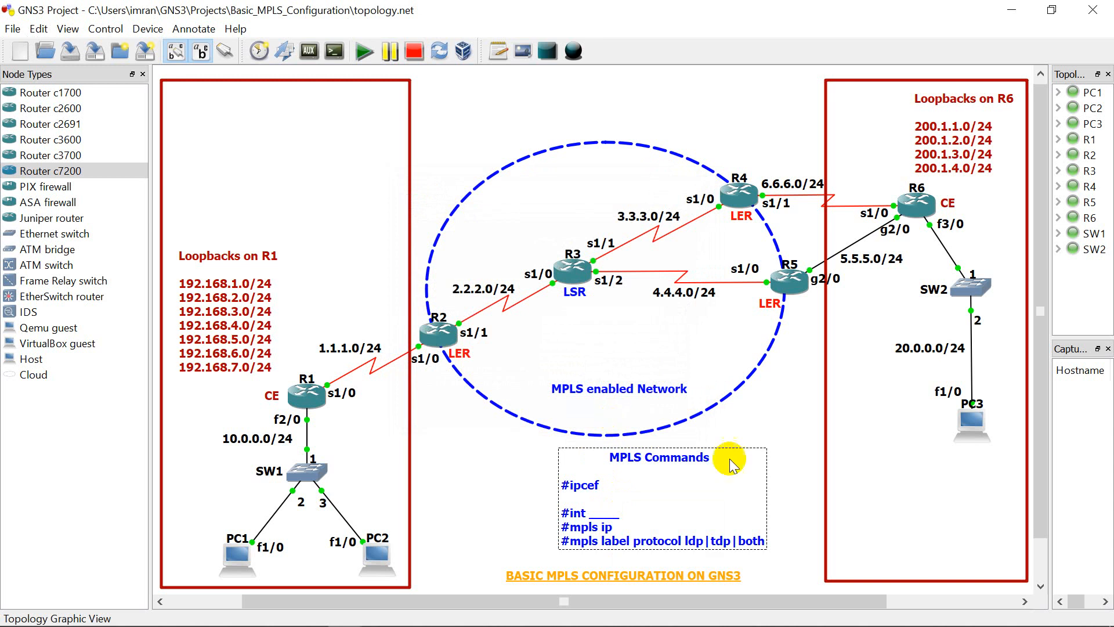
pyautogui.click(786, 460)
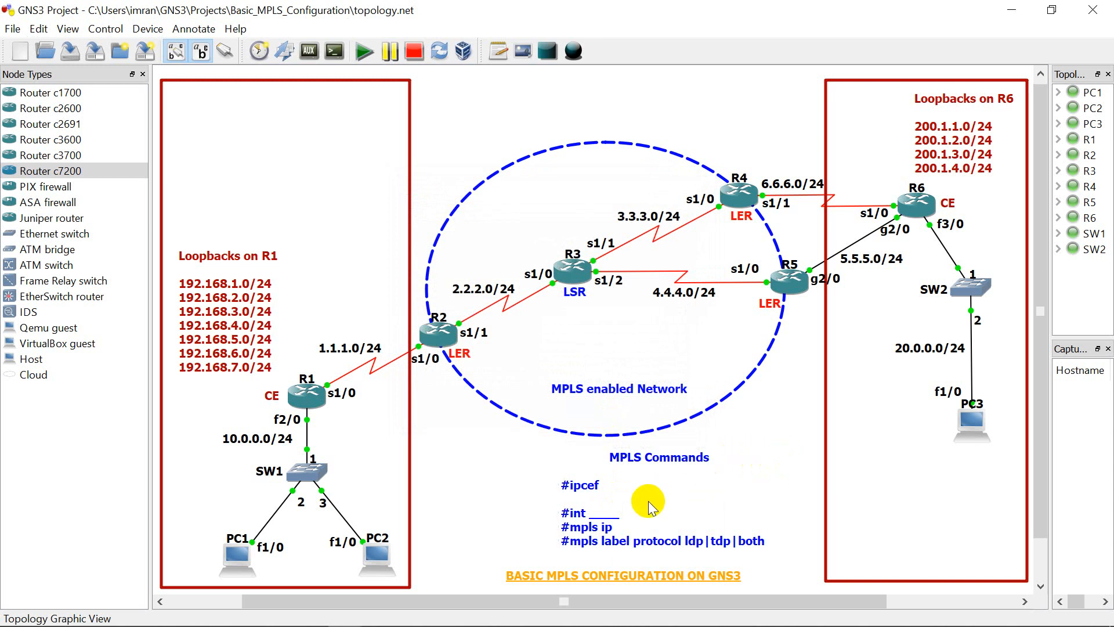
# Step: Move the orange title just below the MPLS ellipse and align the commands note directly beneath it
pyautogui.moveTo(650, 507); pyautogui.dragTo(647, 524)
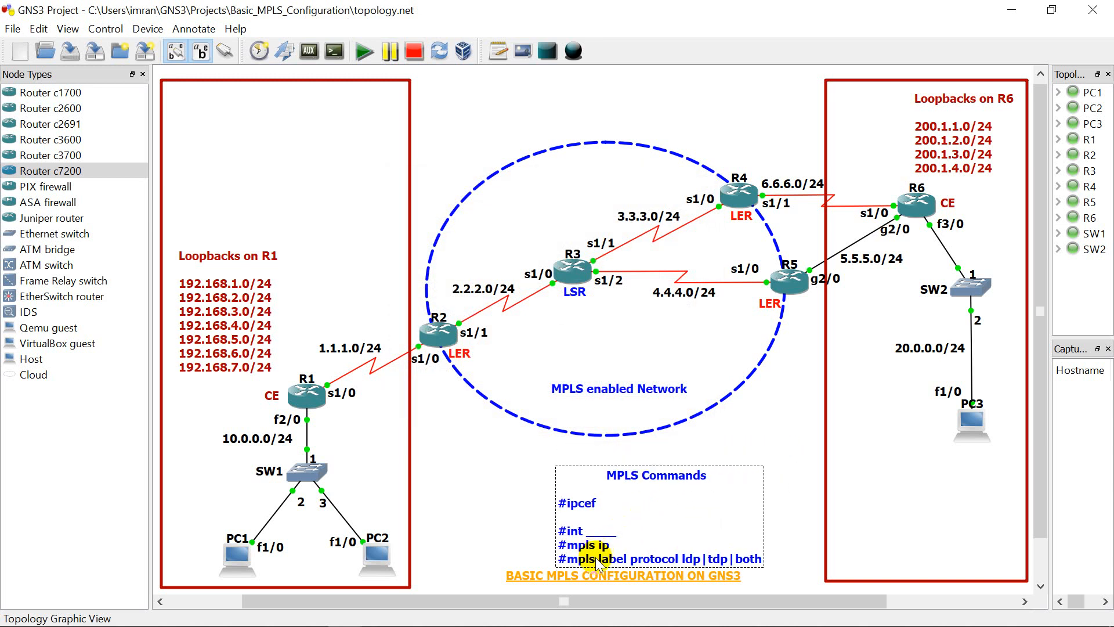
pyautogui.moveTo(598, 579); pyautogui.dragTo(565, 467)
pyautogui.moveTo(589, 506); pyautogui.dragTo(524, 506)
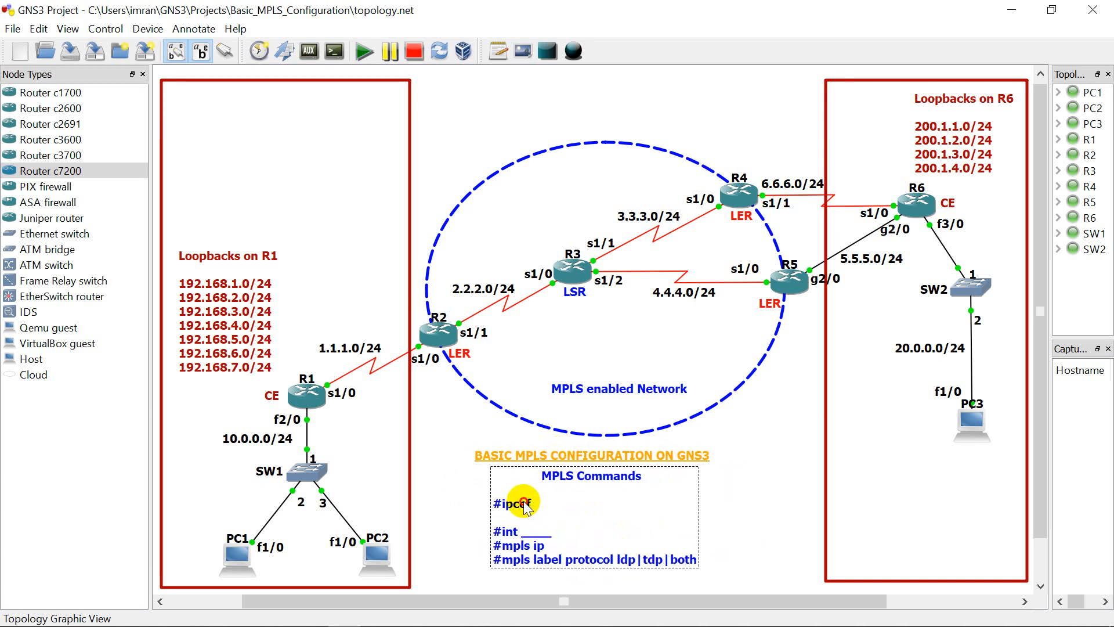
pyautogui.click(581, 462)
pyautogui.moveTo(580, 461); pyautogui.dragTo(603, 462)
pyautogui.moveTo(549, 524); pyautogui.dragTo(570, 525)
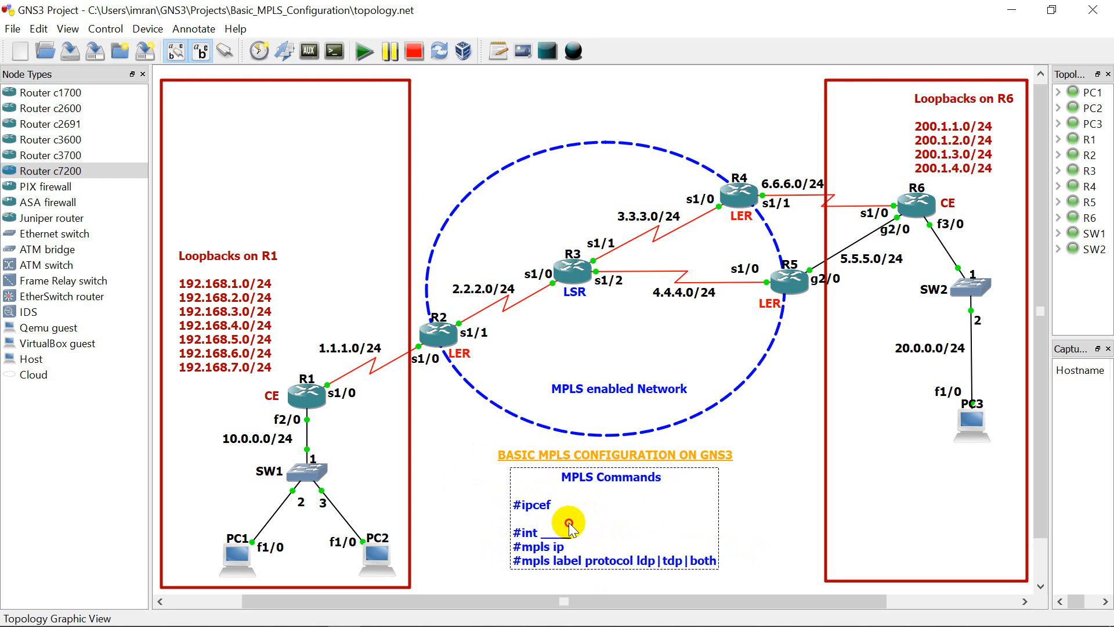
pyautogui.click(795, 485)
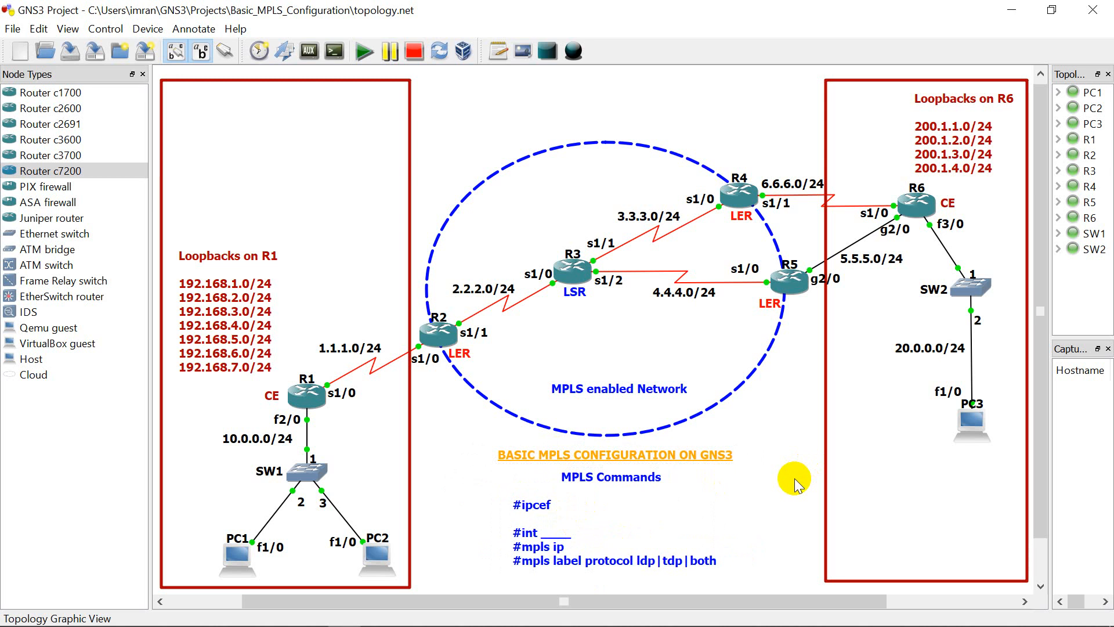
# Step: Open R3's console in a maximized window and list its interfaces with "show ip int brief"
pyautogui.rightClick(576, 282)
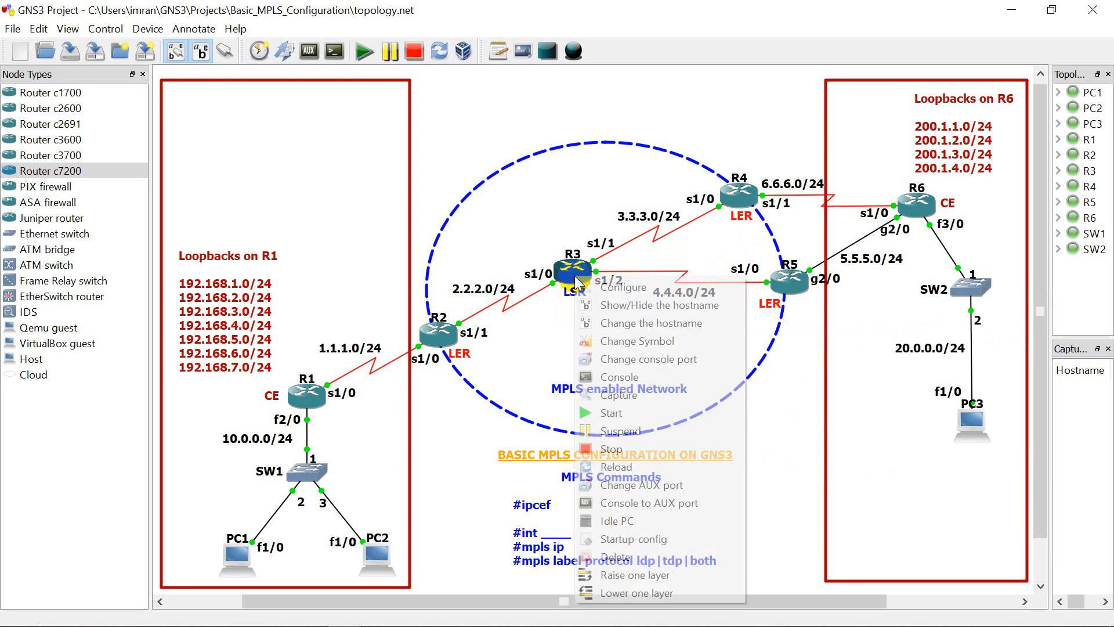
pyautogui.click(596, 376)
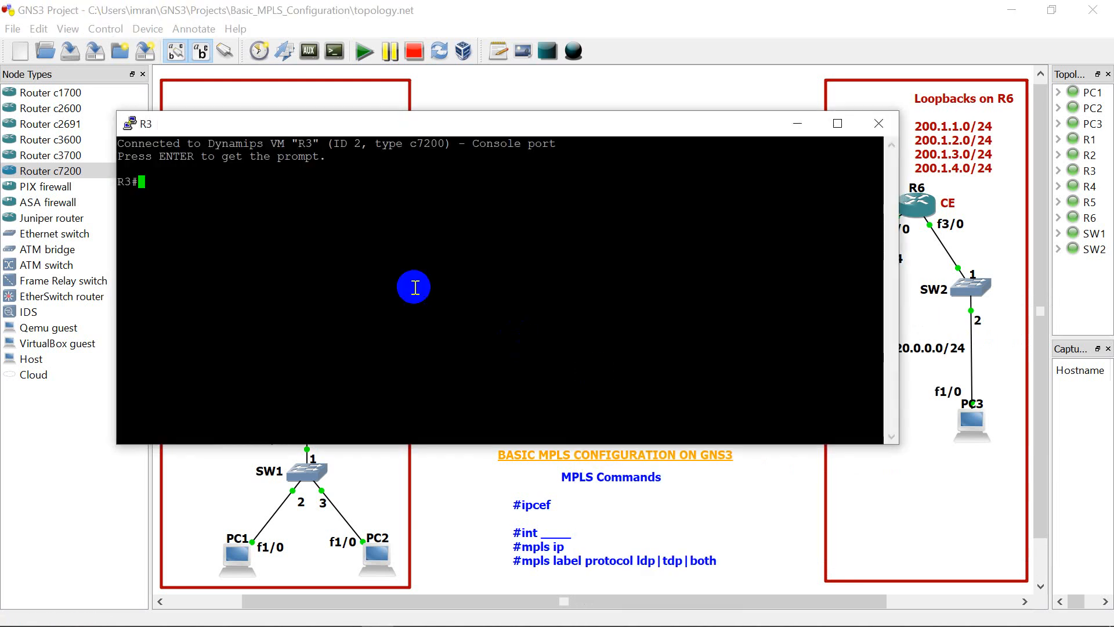
pyautogui.doubleClick(567, 130)
pyautogui.write('sh')
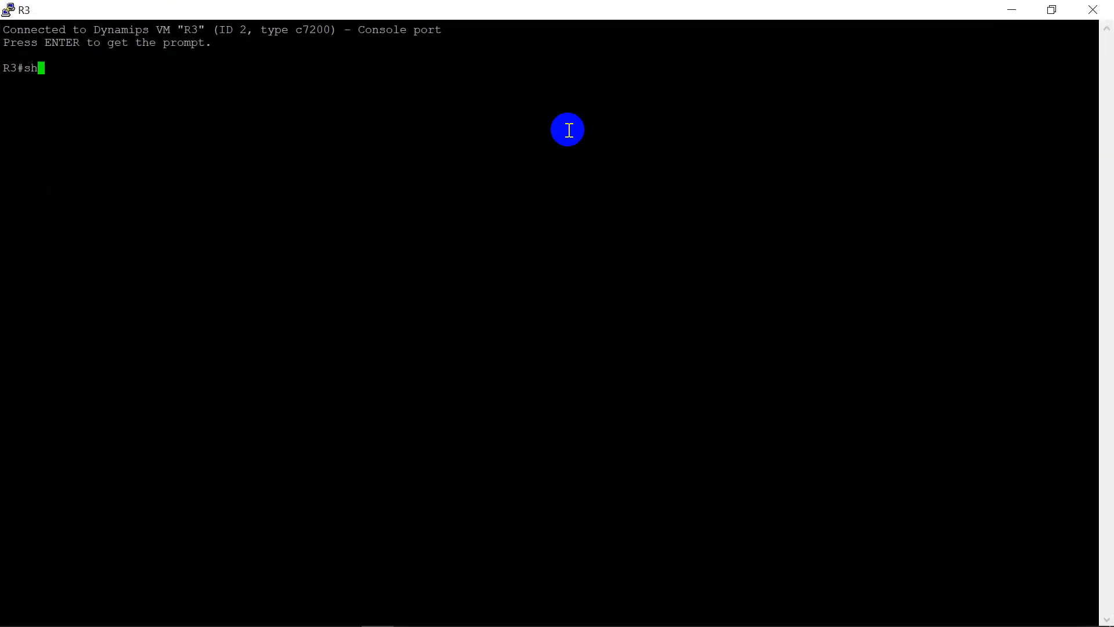
pyautogui.write('ow ip int brief')
pyautogui.press('Return')
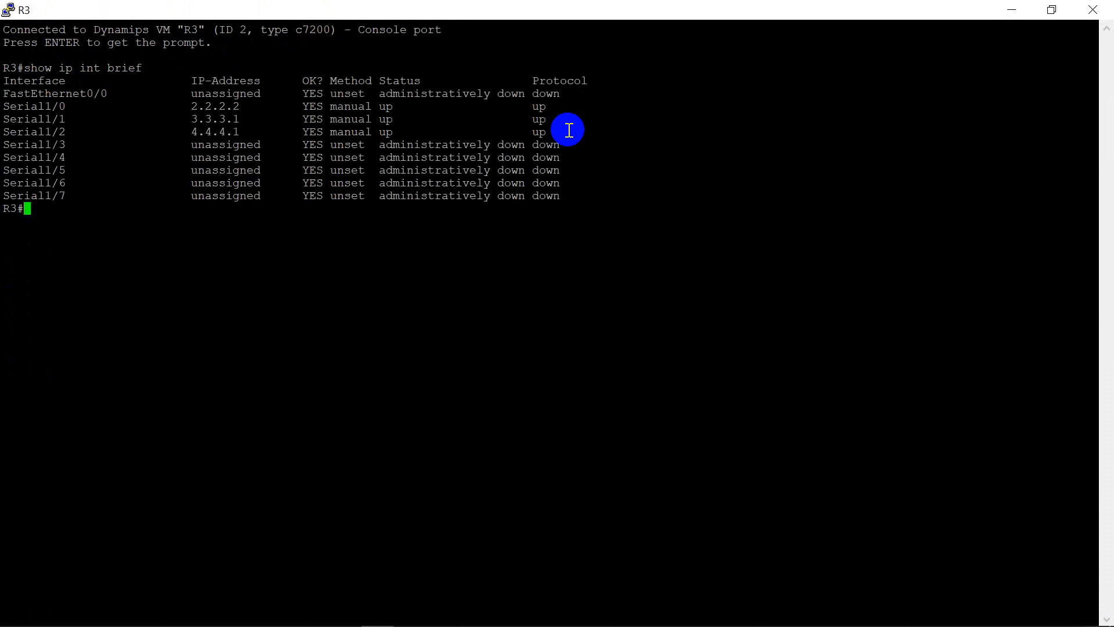
# Step: Display R3's full routing table with "show ip route"
pyautogui.write('show ip route')
pyautogui.press('Return')
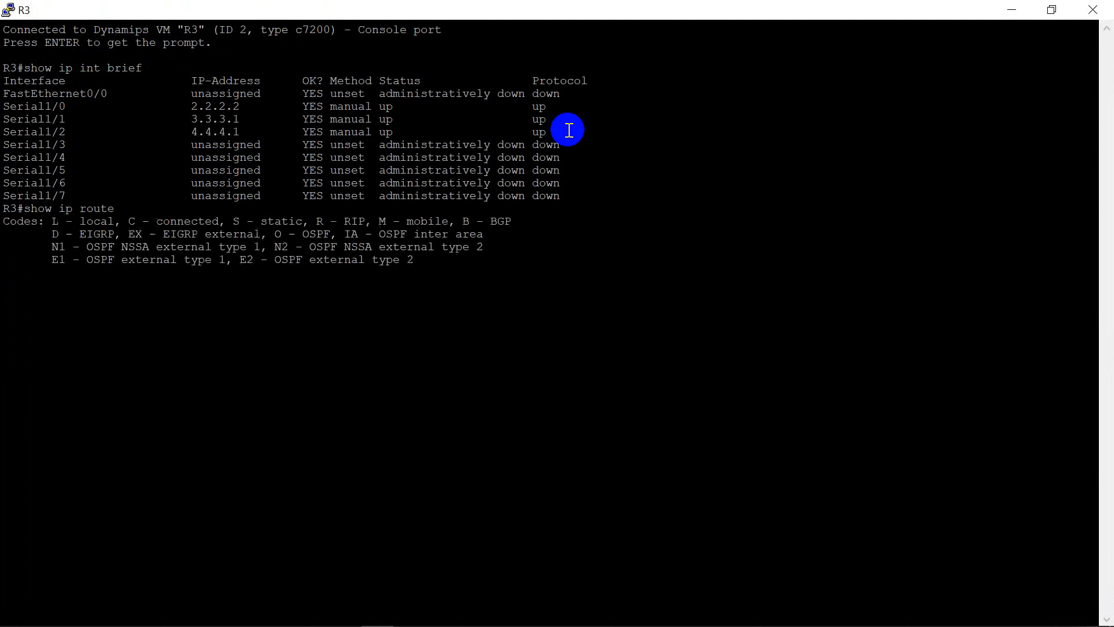
pyautogui.press('space')
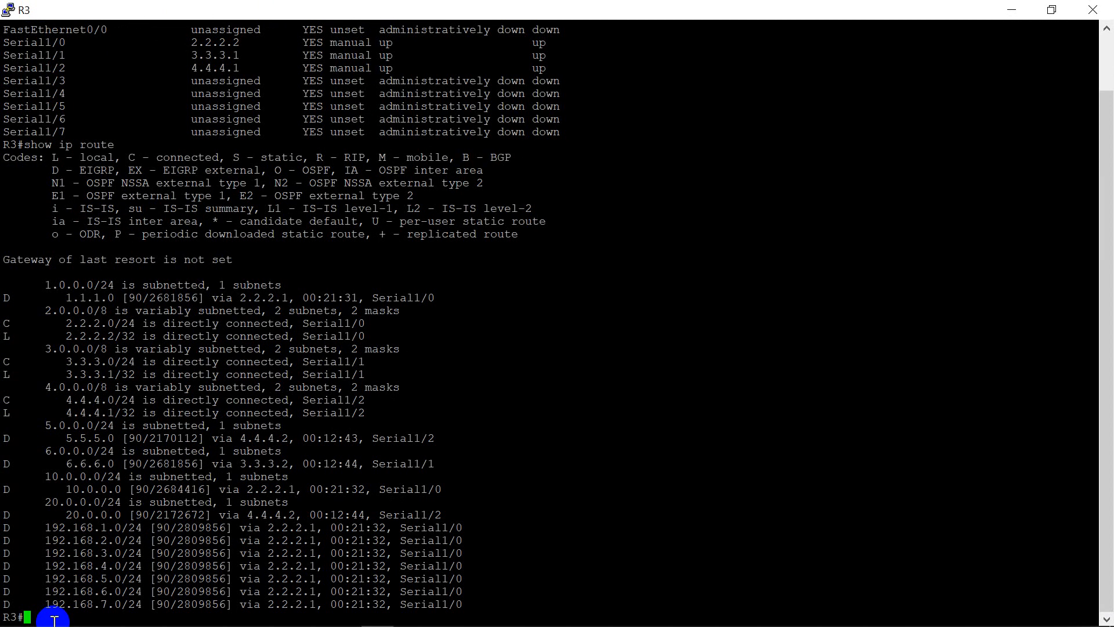
# Step: Display R3's LDP neighbors with "show mpls ldp neighbor"
pyautogui.write('show mpls ldp neighb')
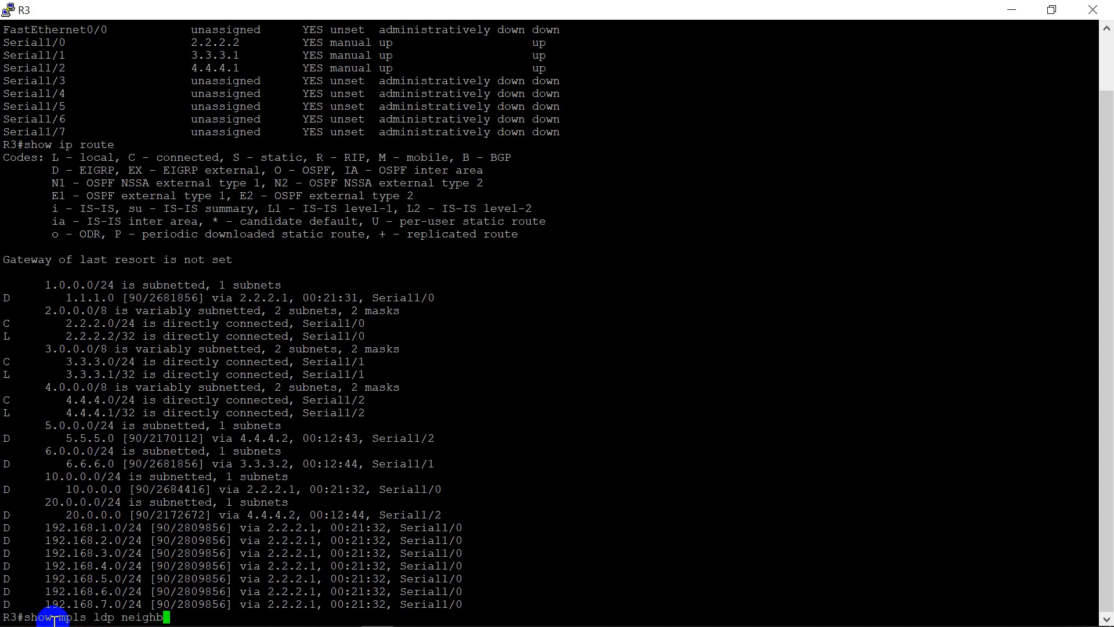
pyautogui.write('or')
pyautogui.press('Return')
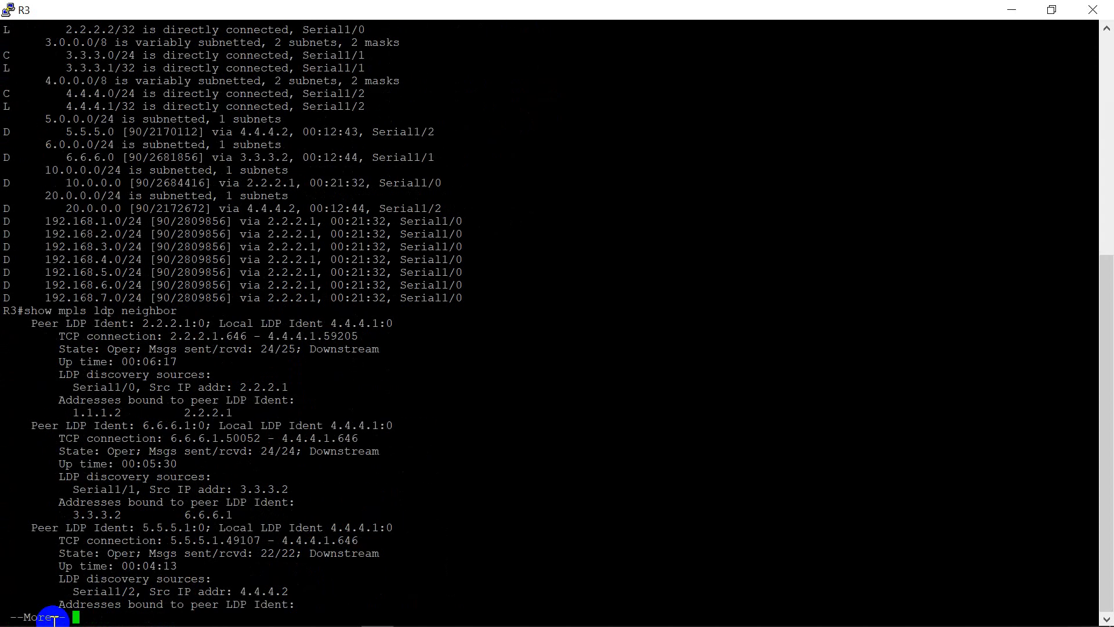
# Step: Show the rest of the LDP neighbor output and display R3's label forwarding table with "show mpls forwarding-table"
pyautogui.press('space')
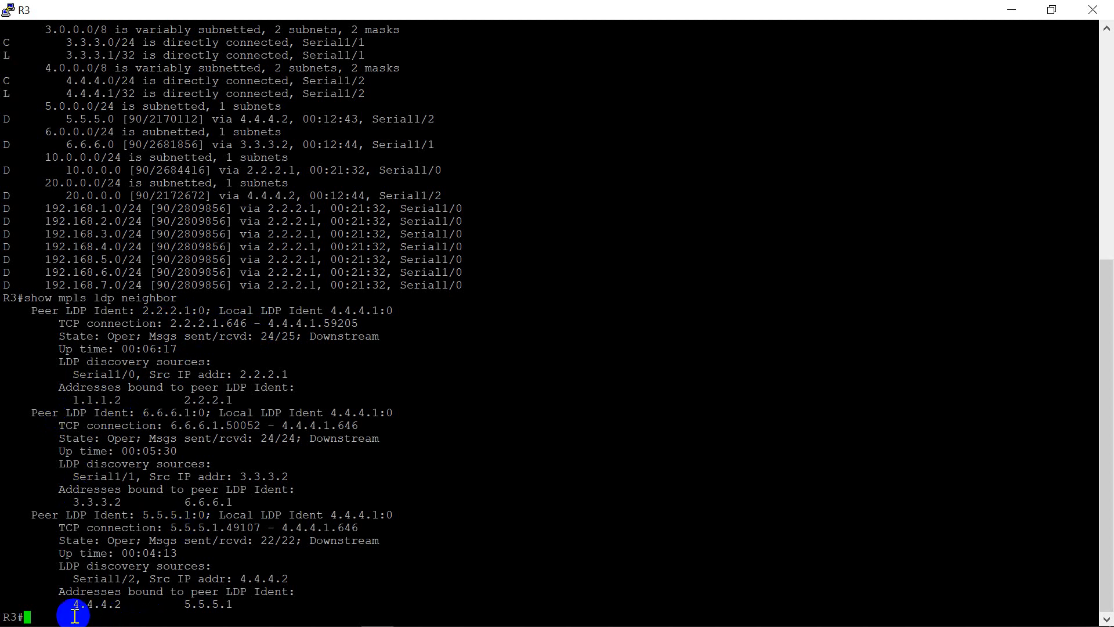
pyautogui.write('show mpls forwarding')
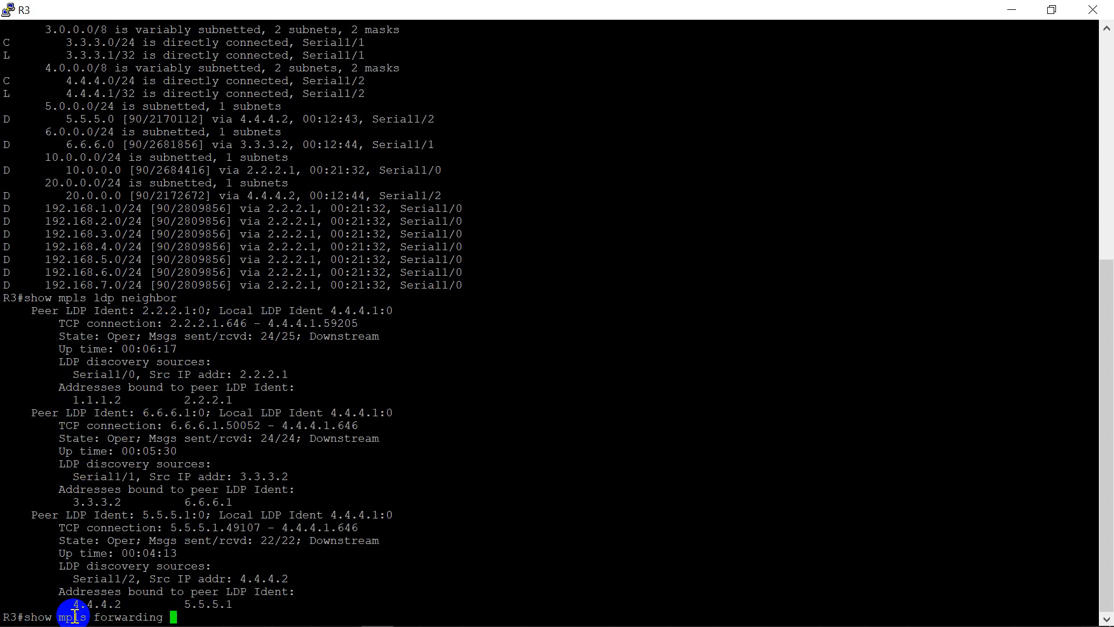
pyautogui.press('BackSpace')
pyautogui.write('-table')
pyautogui.press('Return')
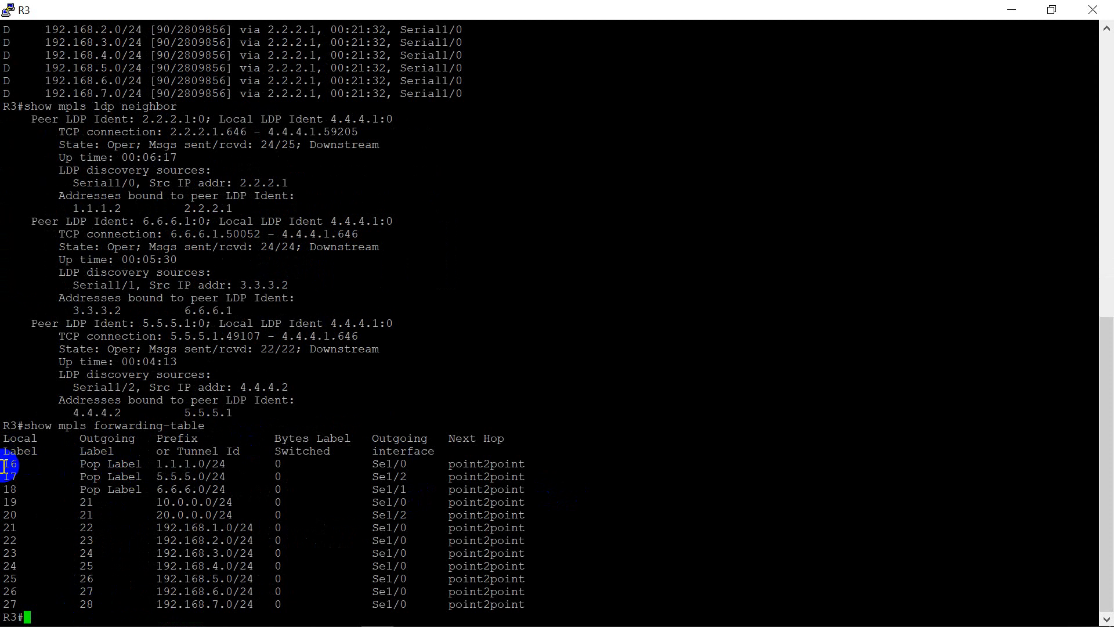
# Step: Display R3's complete CEF table with "show ip cef"
pyautogui.moveTo(106, 619)
pyautogui.write('show ')
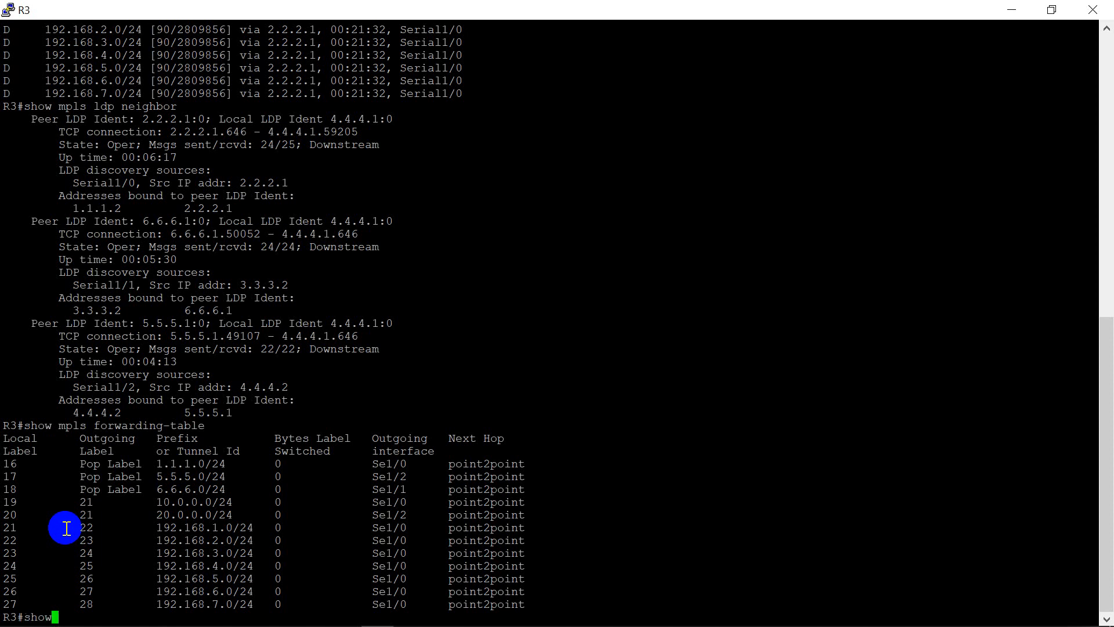
pyautogui.write('ip cef')
pyautogui.press('Return')
pyautogui.press('space')
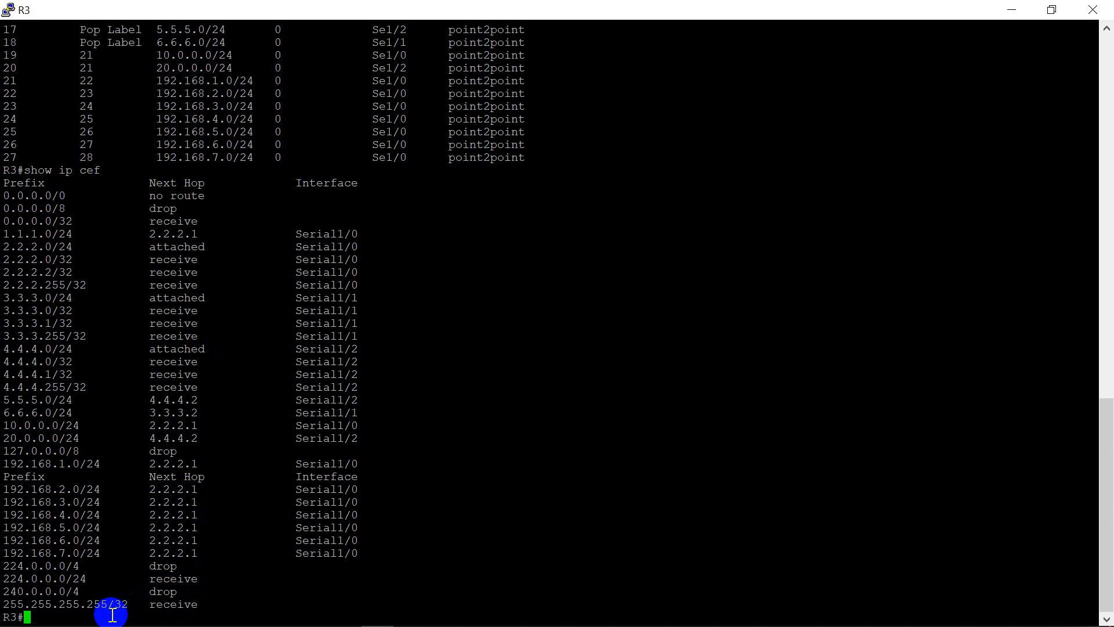
# Step: List R3's MPLS-enabled interfaces with "show mpls interfaces" and check the label protocol used on each
pyautogui.write('show mpls interfaces')
pyautogui.press('Return')
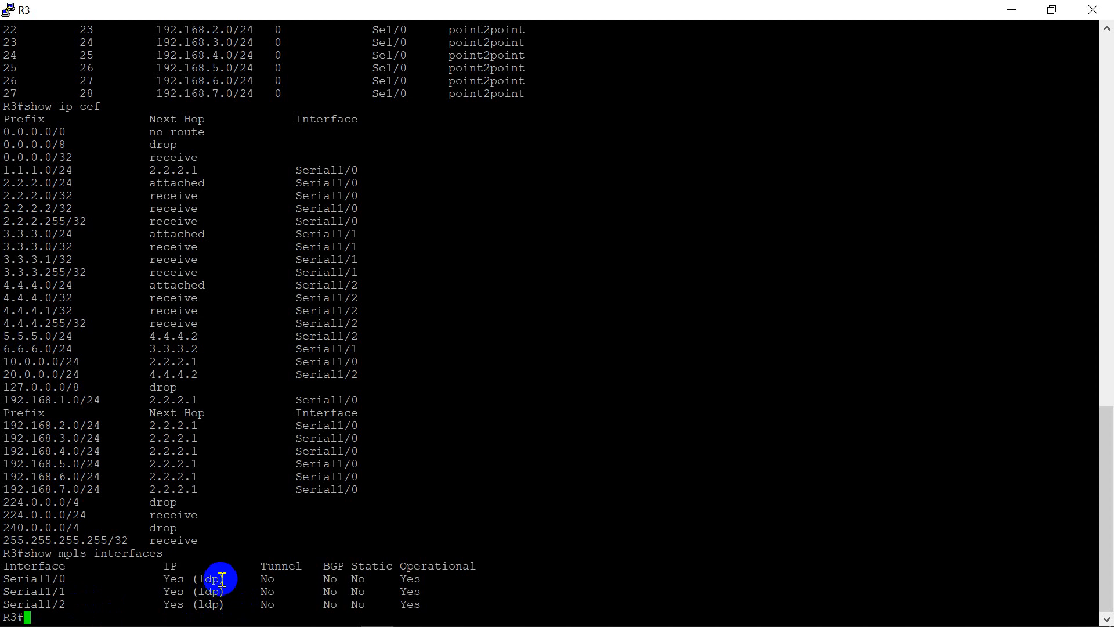
pyautogui.moveTo(222, 579); pyautogui.dragTo(206, 603)
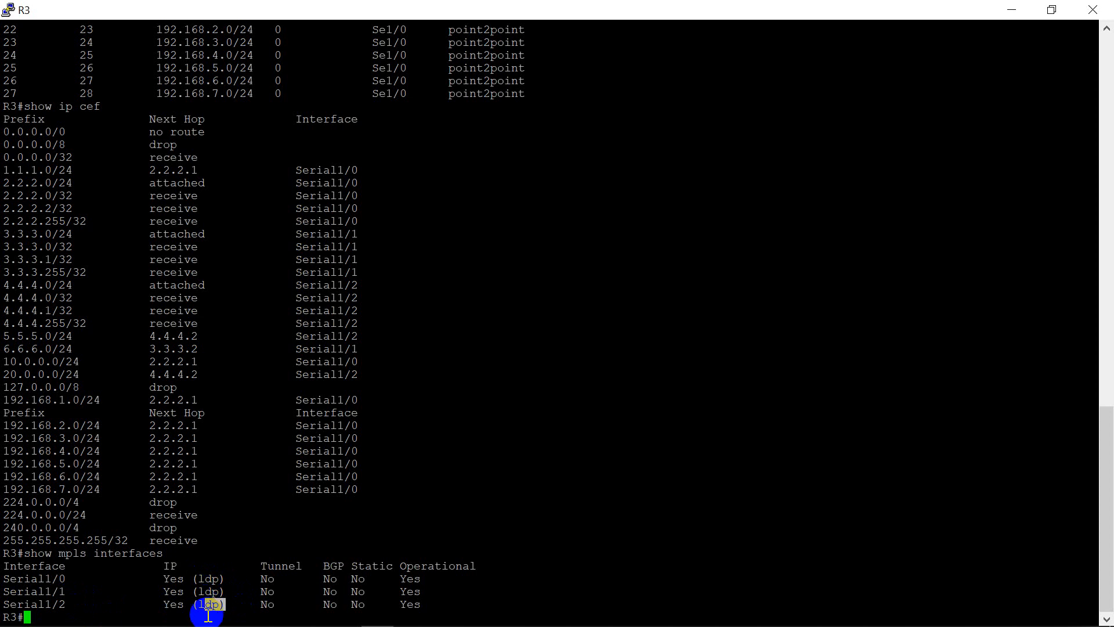
pyautogui.click(206, 616)
# Step: Display R3's LDP discovery information with "show mpls ldp discovery" and close the R3 console
pyautogui.write('show ')
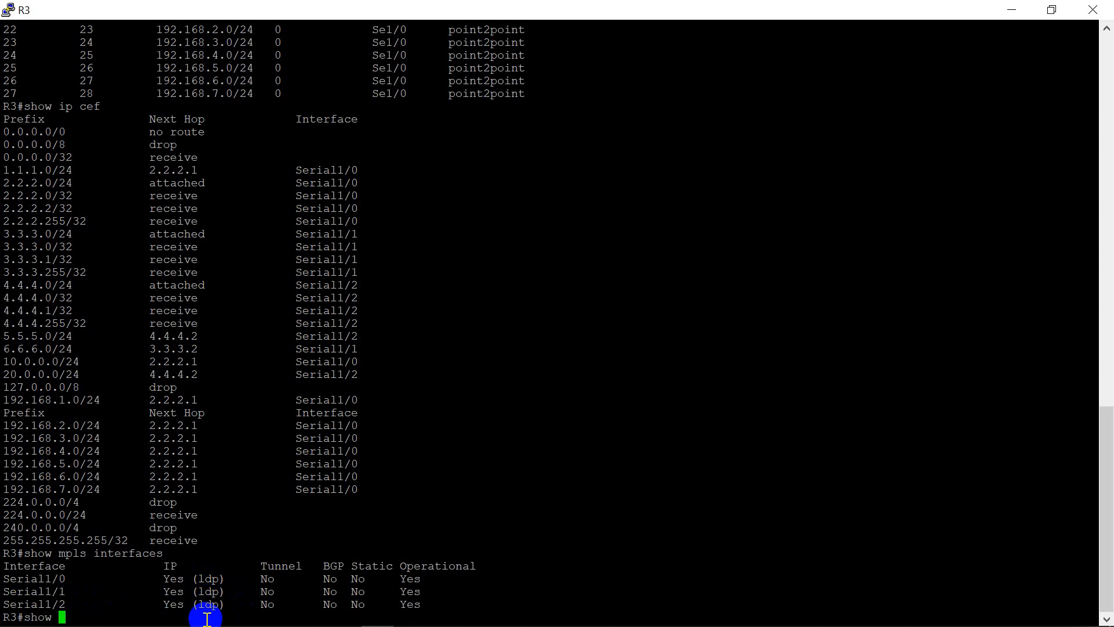
pyautogui.write('mpls ldp di')
pyautogui.press('Tab')
pyautogui.press('Return')
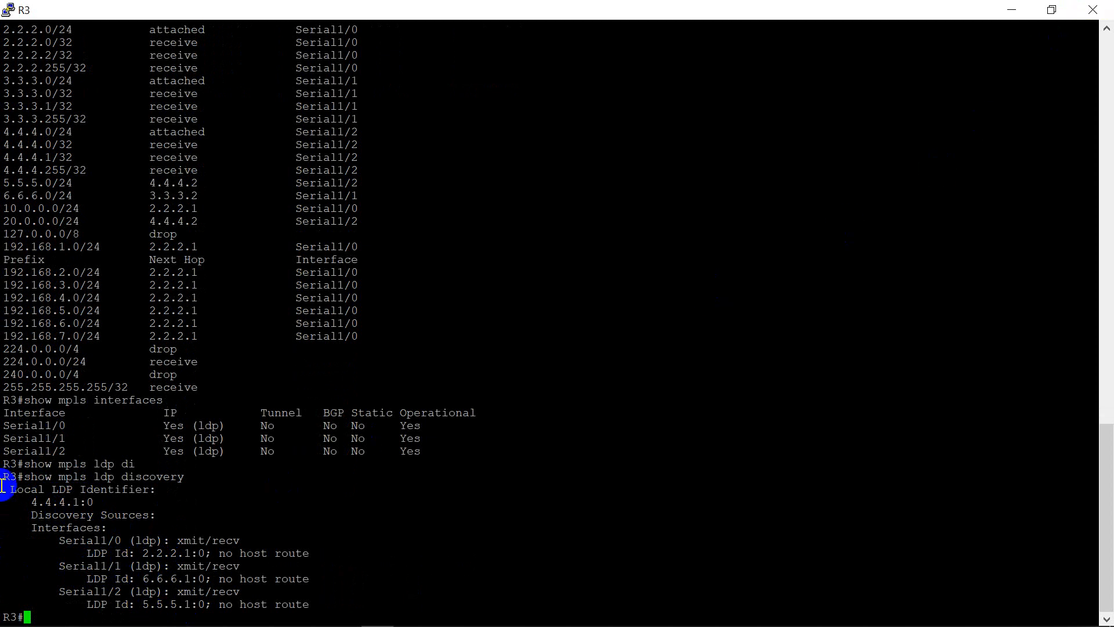
pyautogui.click(1107, 11)
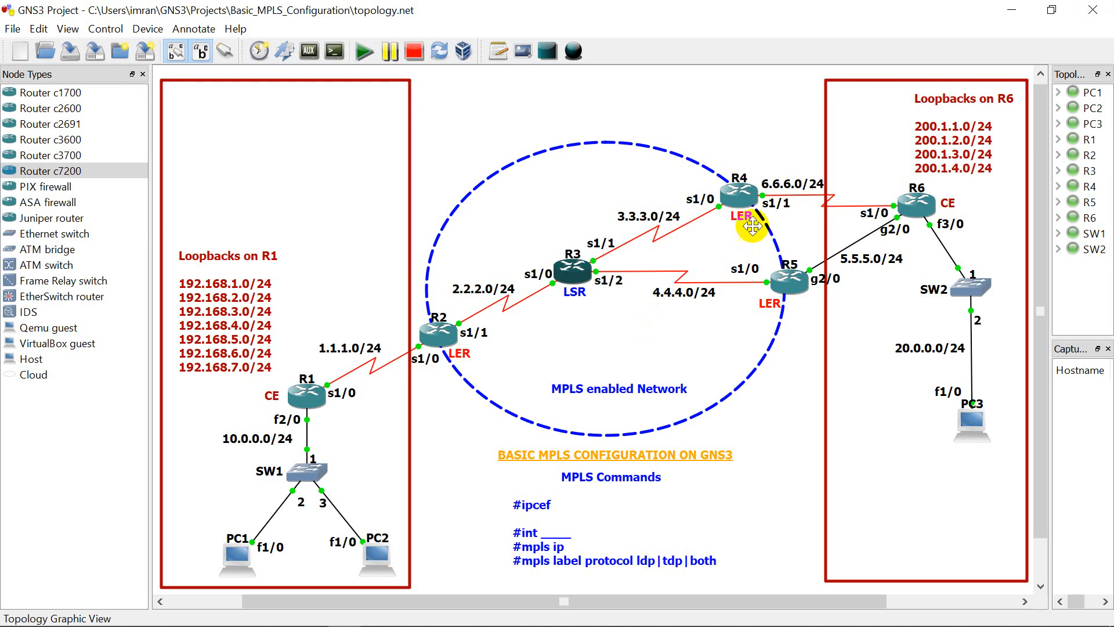
# Step: Open R2's console, list its MPLS interfaces with "show mpls interfaces", and compare them with the topology
pyautogui.rightClick(438, 343)
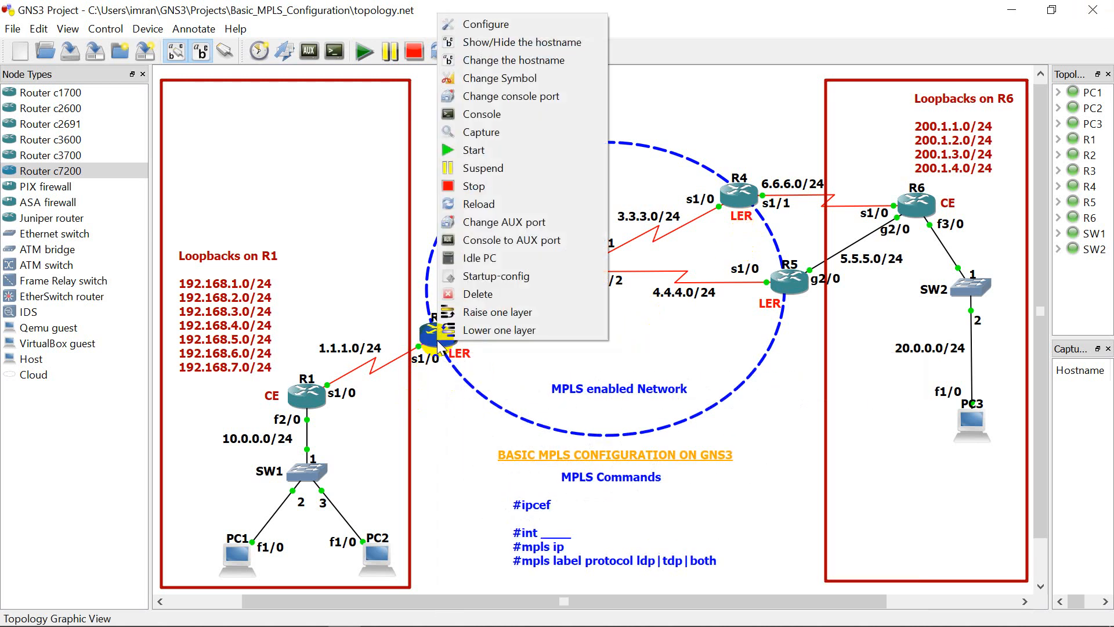
pyautogui.click(472, 119)
pyautogui.press('Return')
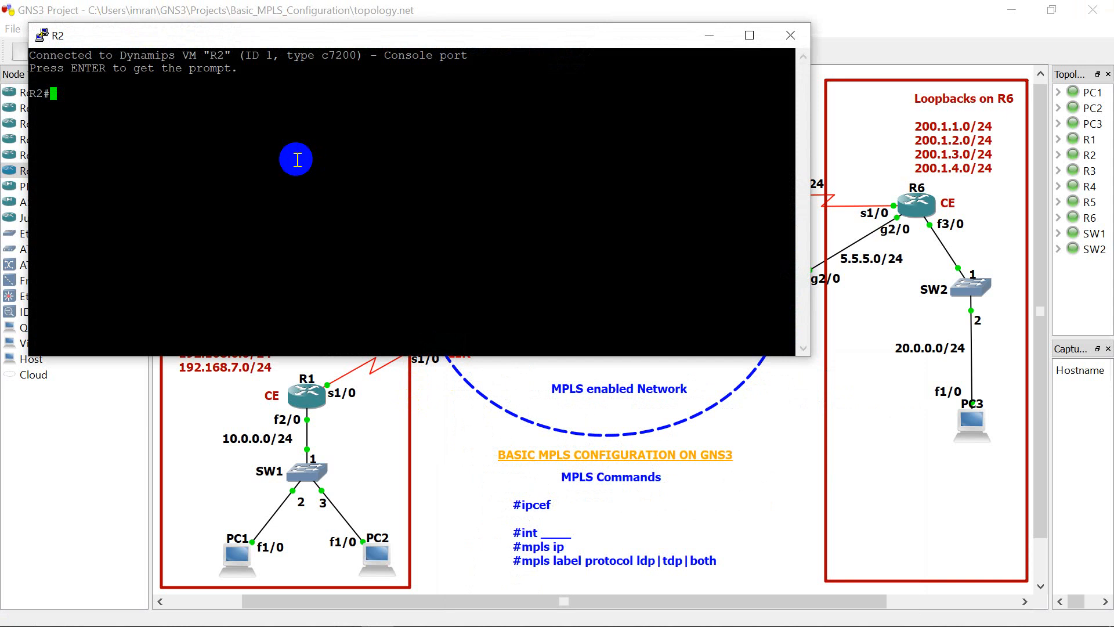
pyautogui.write('show mpls inter')
pyautogui.press('Tab')
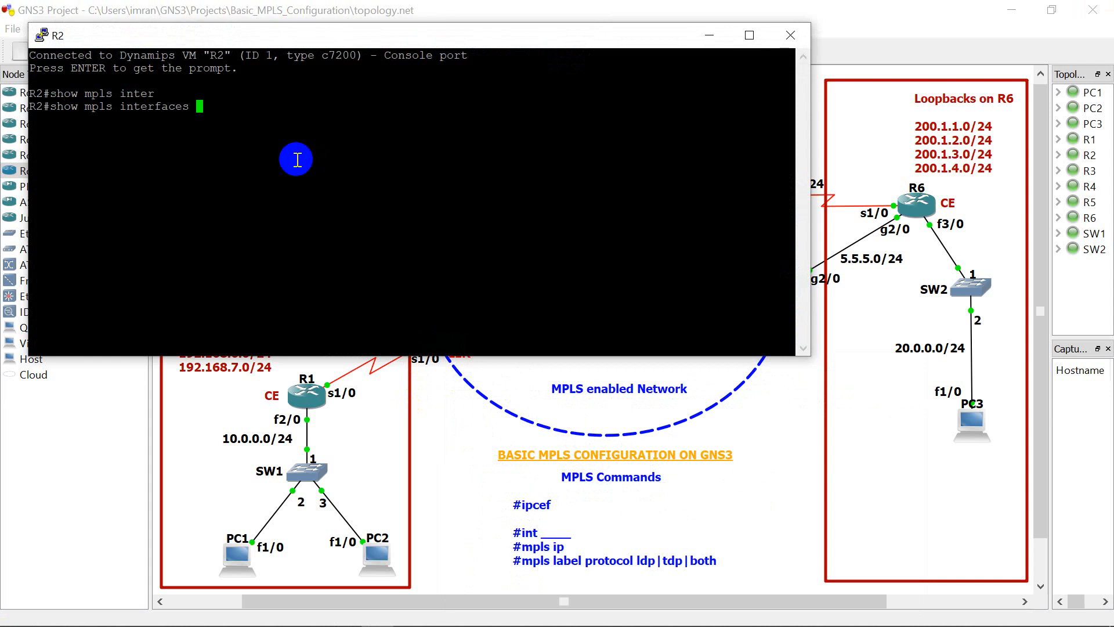
pyautogui.press('Return')
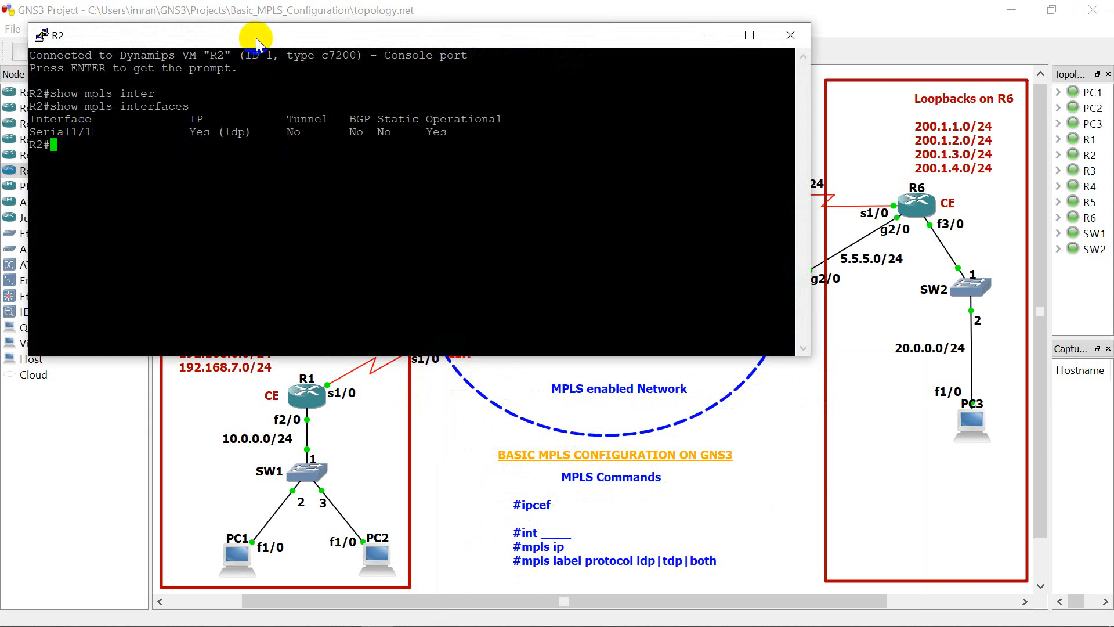
pyautogui.moveTo(256, 40); pyautogui.dragTo(599, 397)
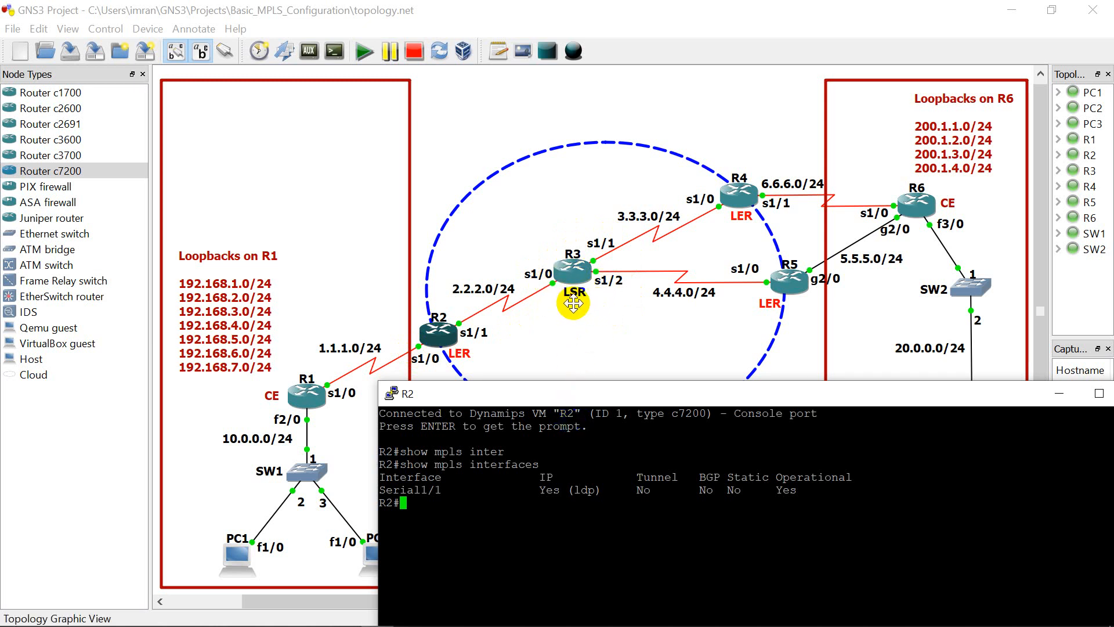
pyautogui.moveTo(557, 399); pyautogui.dragTo(509, 170)
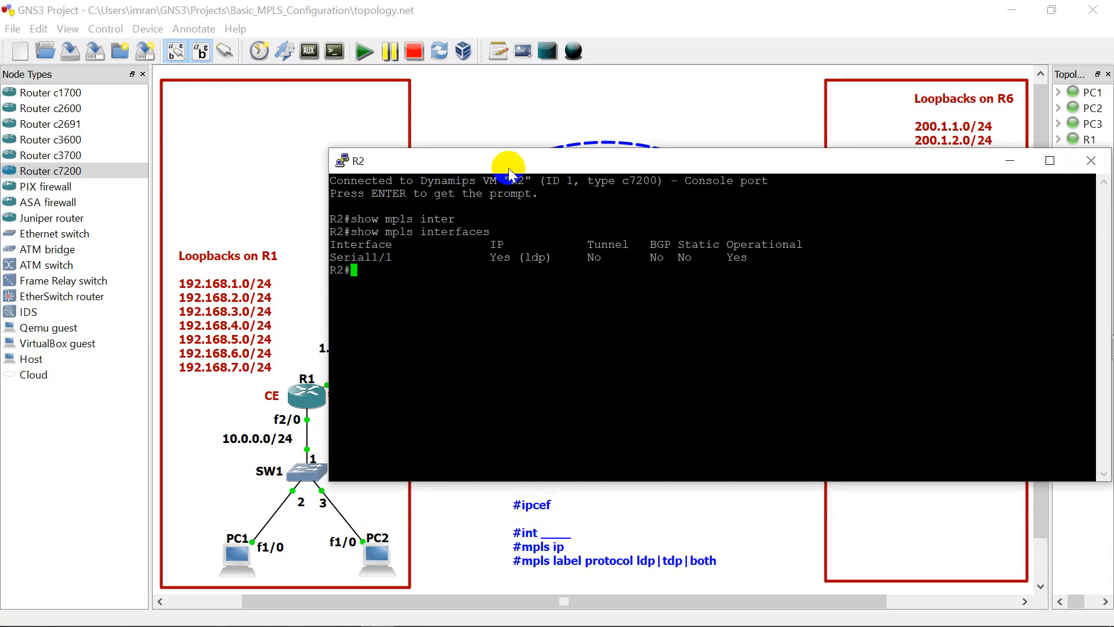
# Step: Display R2's LDP discovery information with "show mpls ldp discovery" and close the R2 console
pyautogui.click(421, 267)
pyautogui.write('show ')
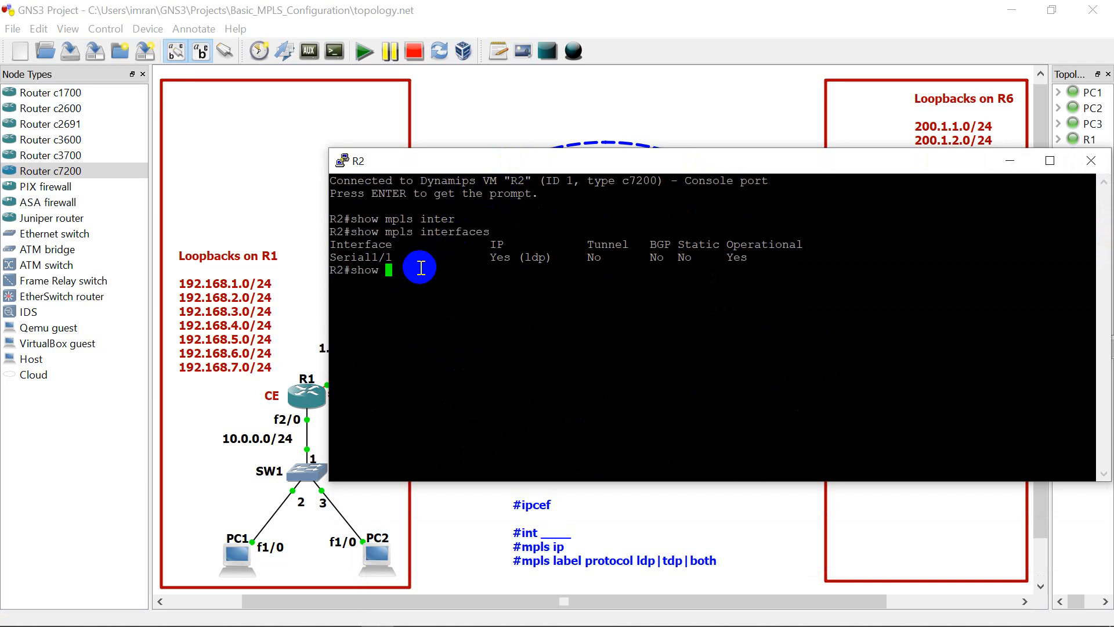
pyautogui.write('mpls ldp d')
pyautogui.press('Tab')
pyautogui.press('Return')
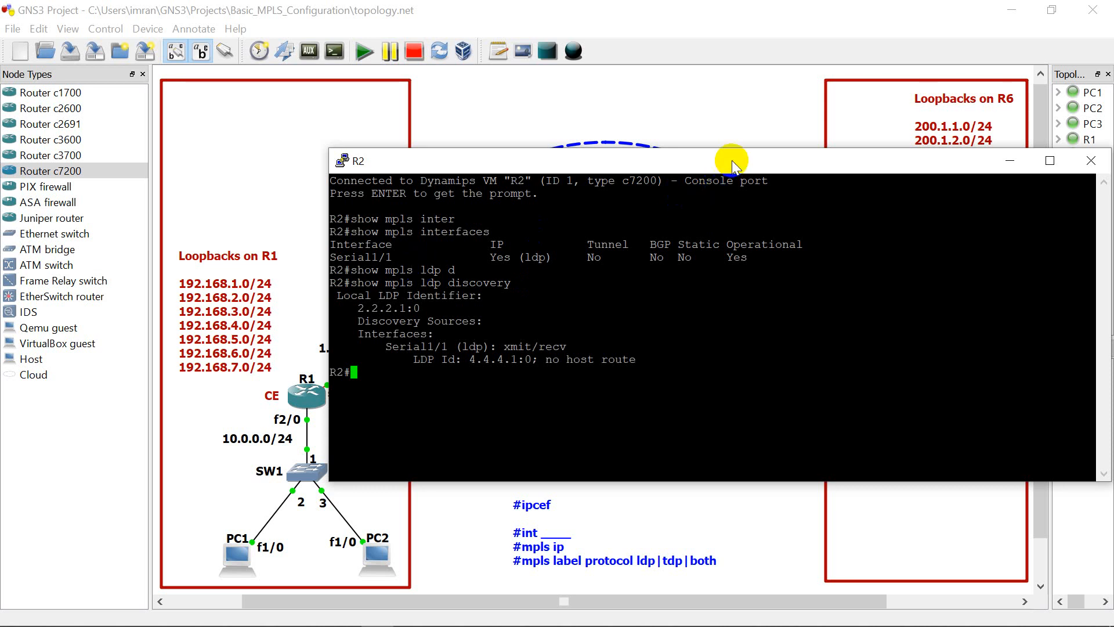
pyautogui.moveTo(767, 166); pyautogui.dragTo(641, 168)
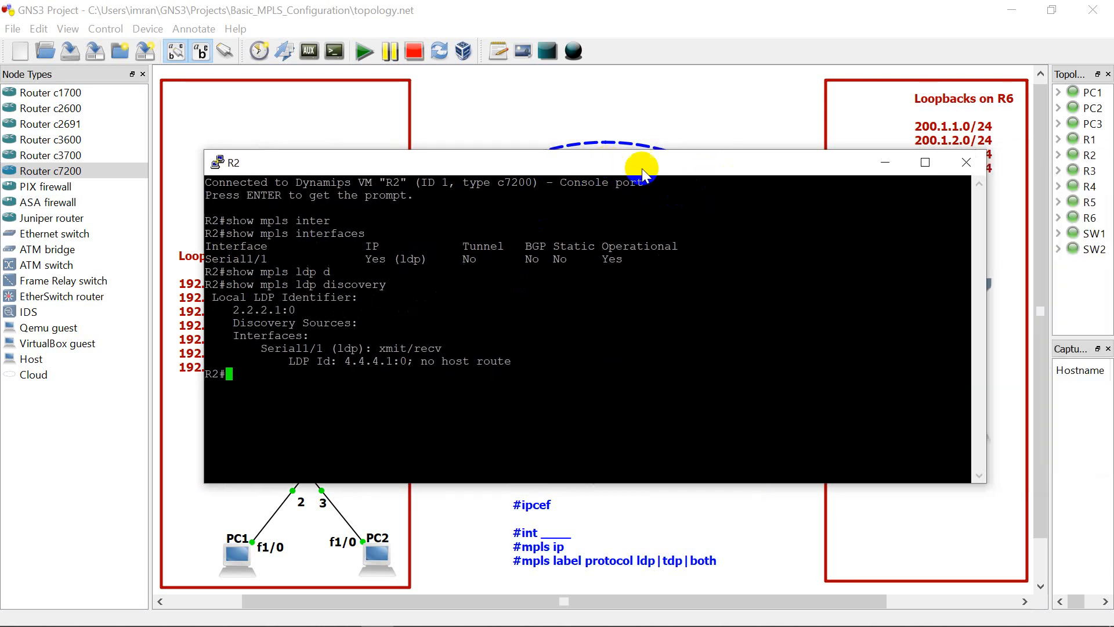
pyautogui.click(966, 162)
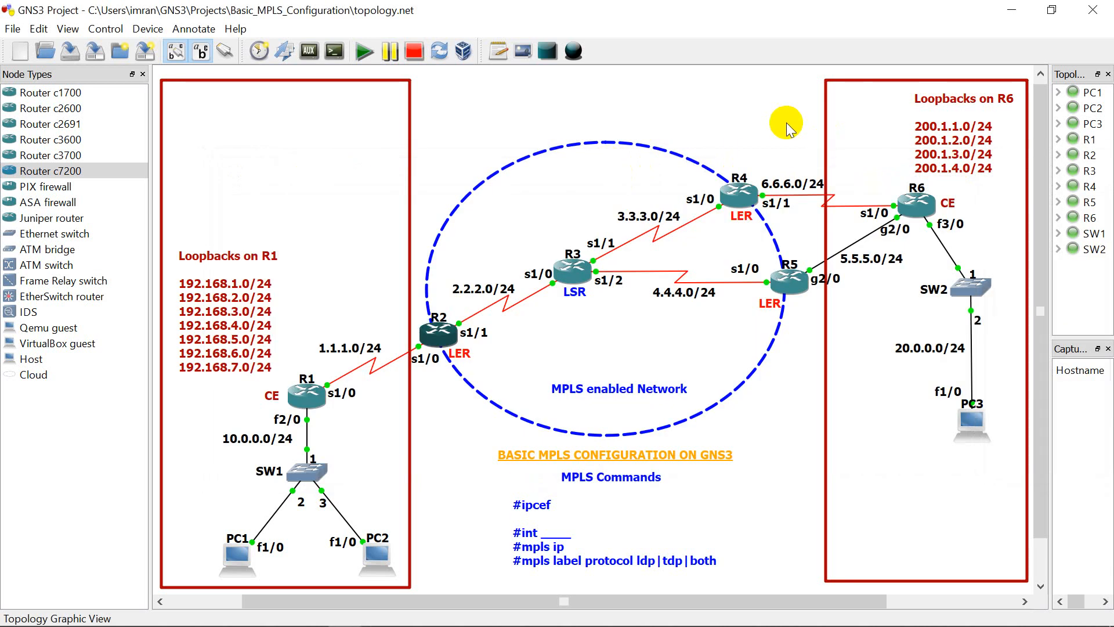